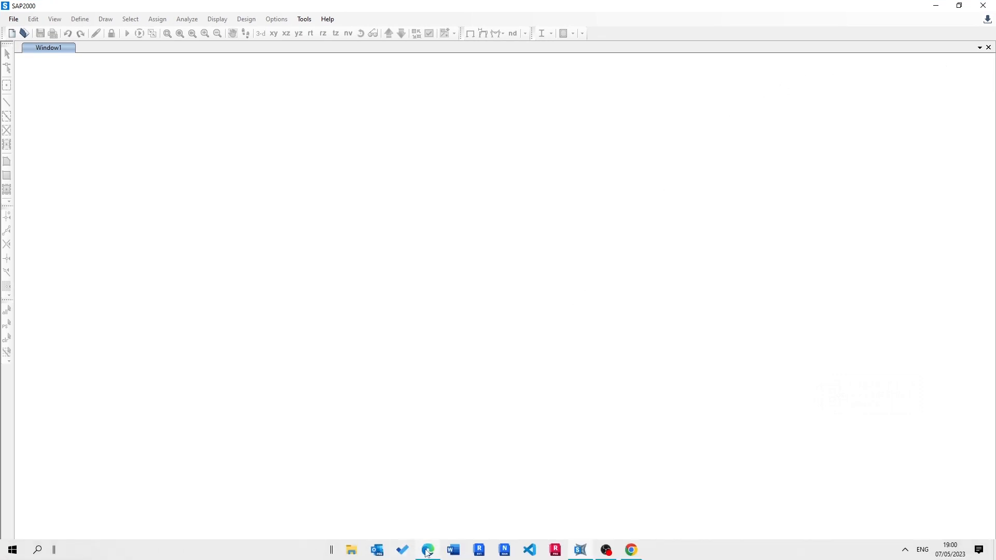
Step: Check the water tank PDF and start a new model from the 3D Trusses template without loading an existing file
left_click(428, 553)
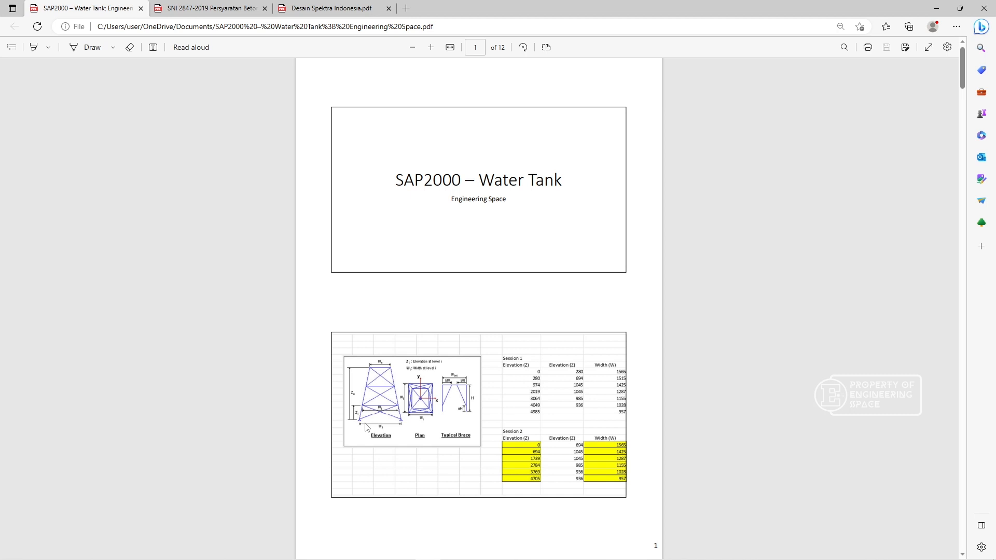
left_click(936, 7)
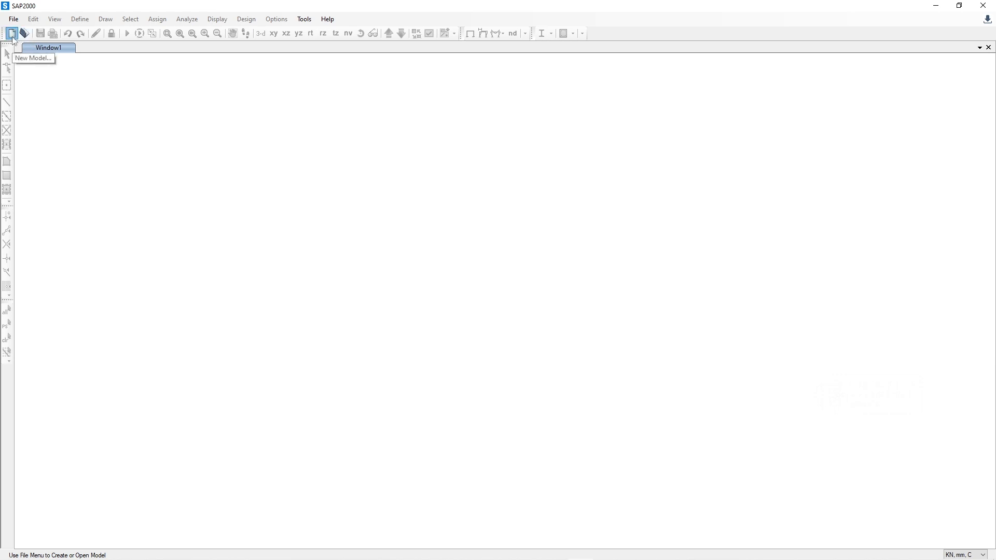
left_click(11, 33)
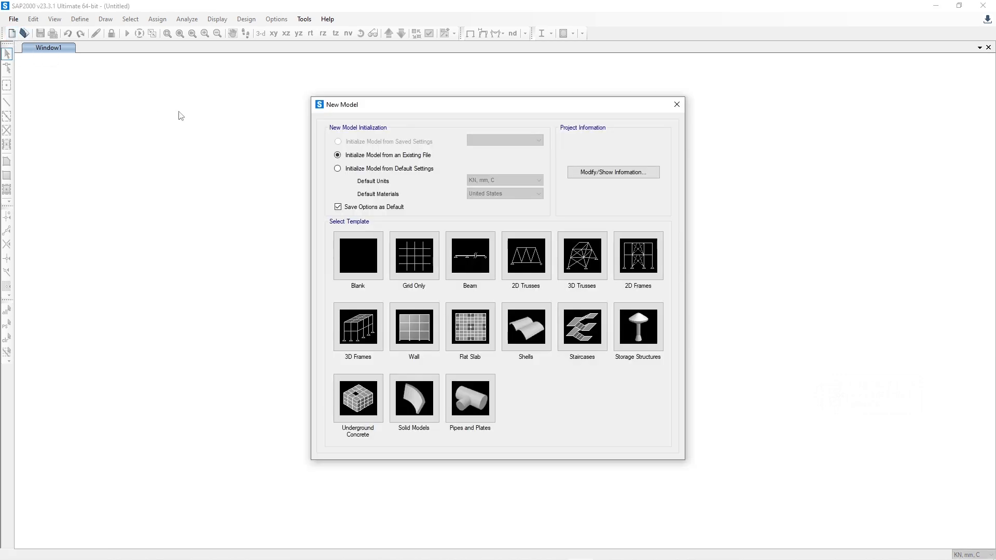
left_click_drag(336, 108, 338, 114)
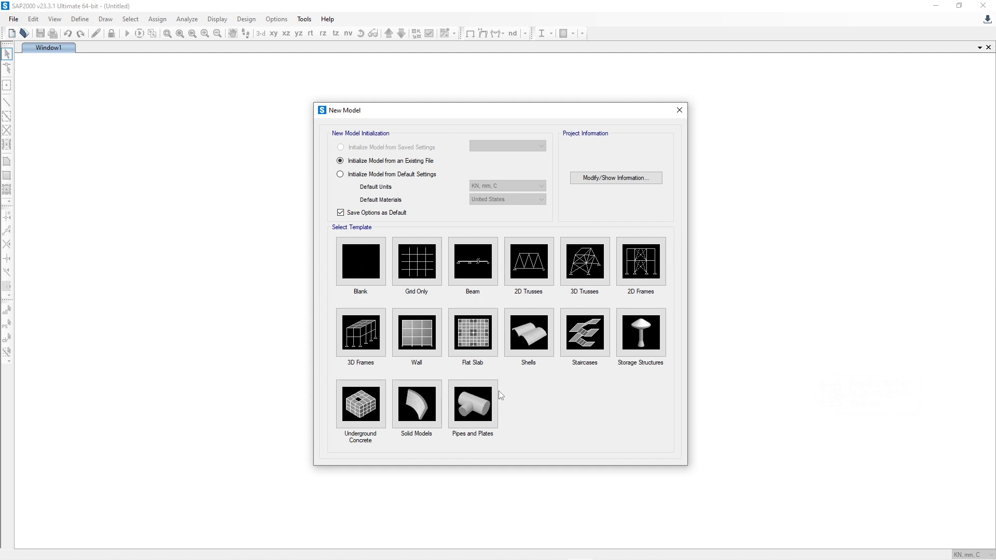
left_click(583, 264)
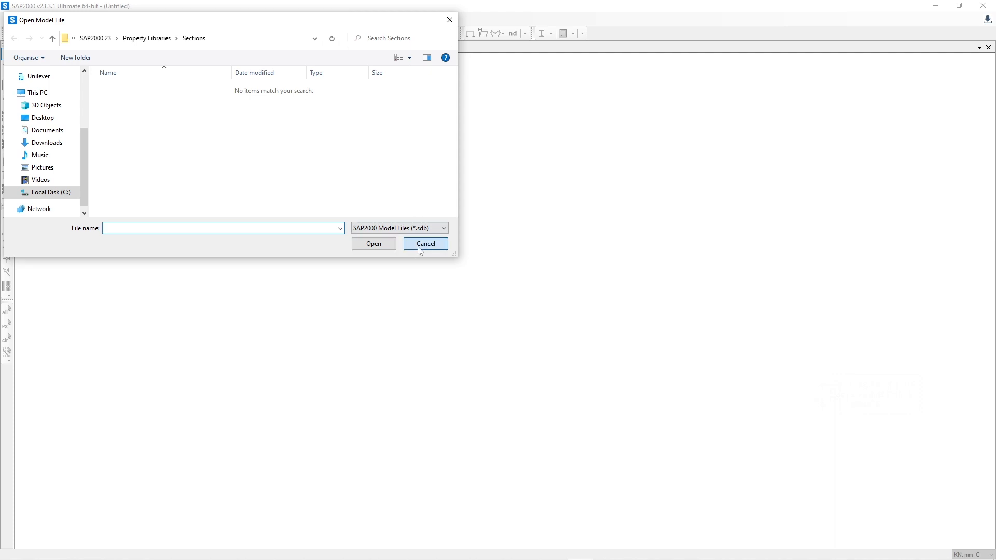
left_click(420, 248)
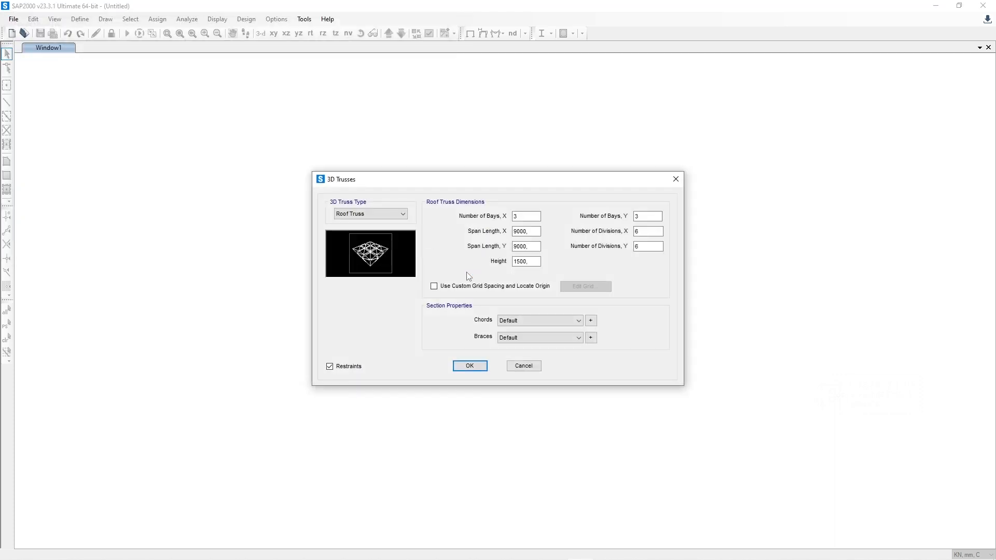
left_click_drag(461, 186, 460, 194)
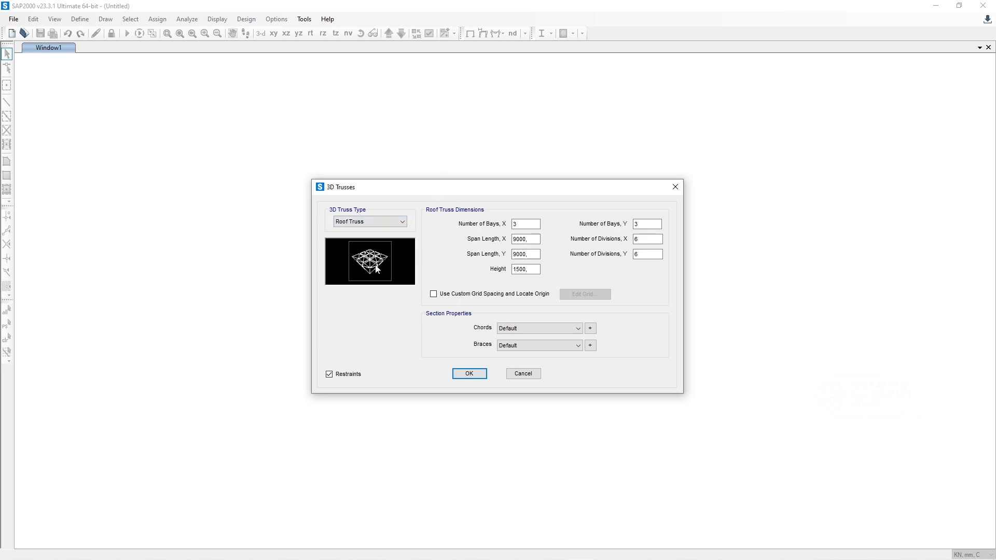
Step: Preview the Transmission Tower 1 truss type and compare it with the tower drawing in the water tank PDF
left_click(388, 223)
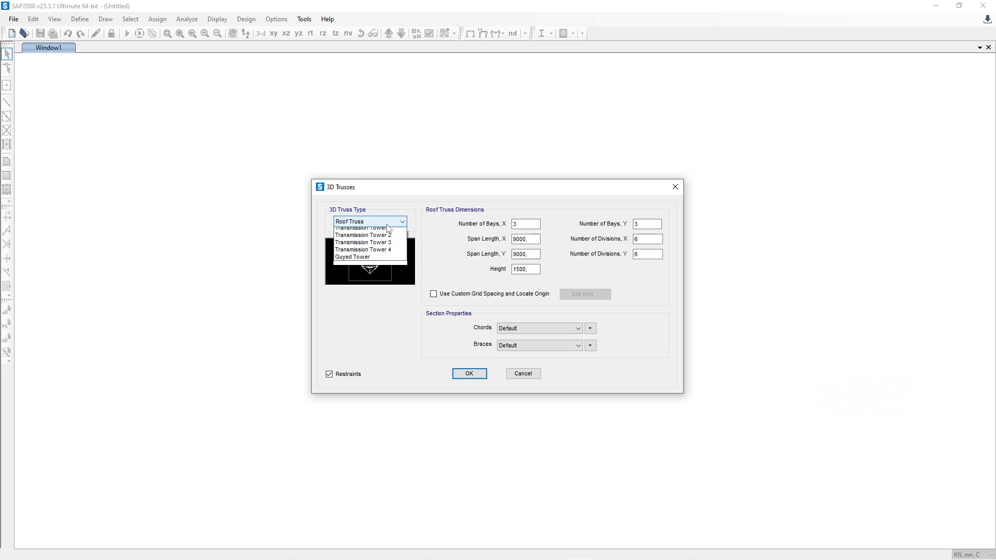
left_click(388, 225)
left_click(387, 224)
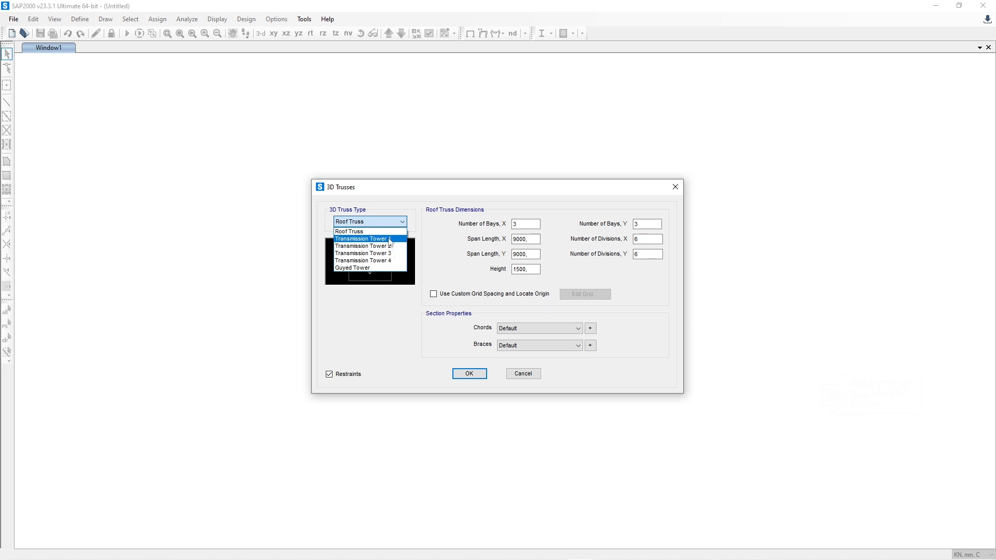
left_click(391, 240)
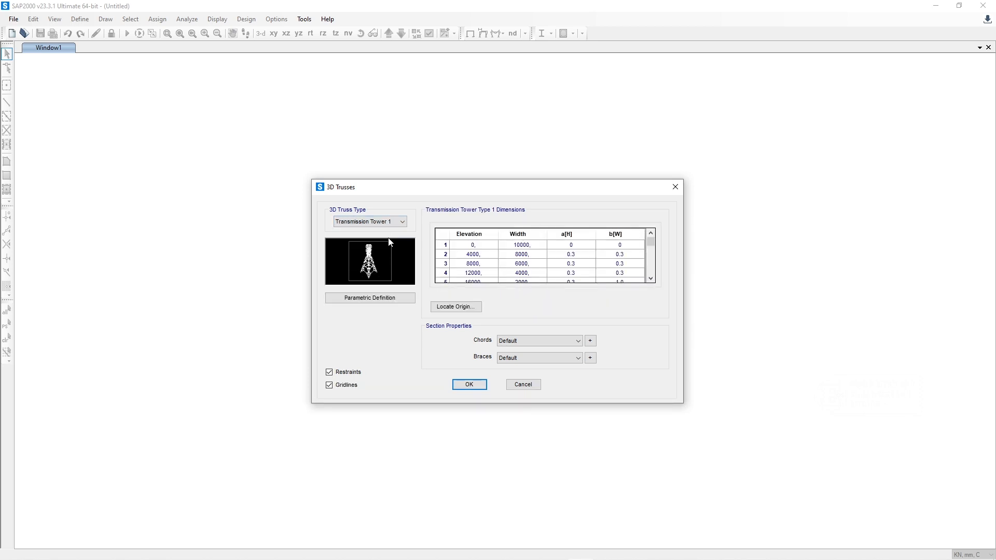
left_click(432, 550)
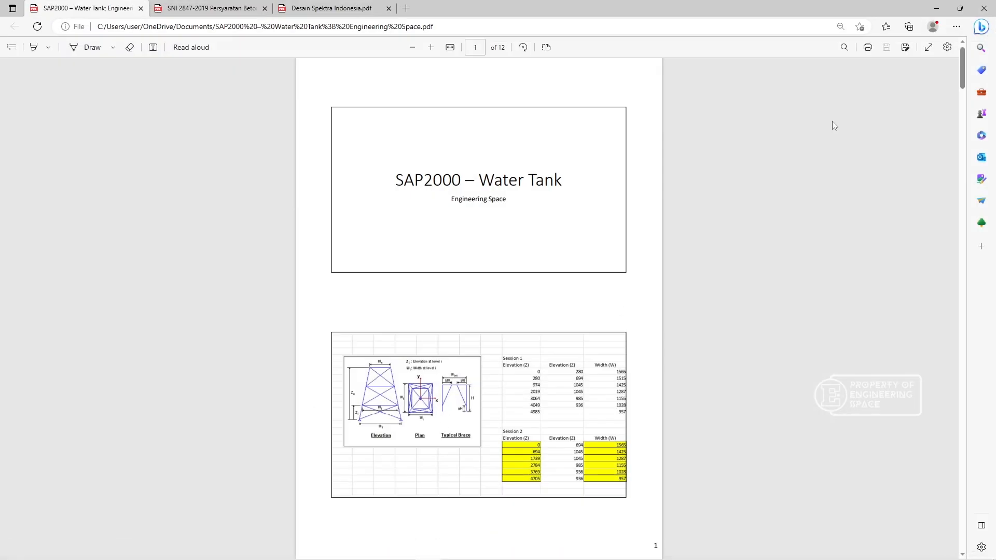
left_click(937, 8)
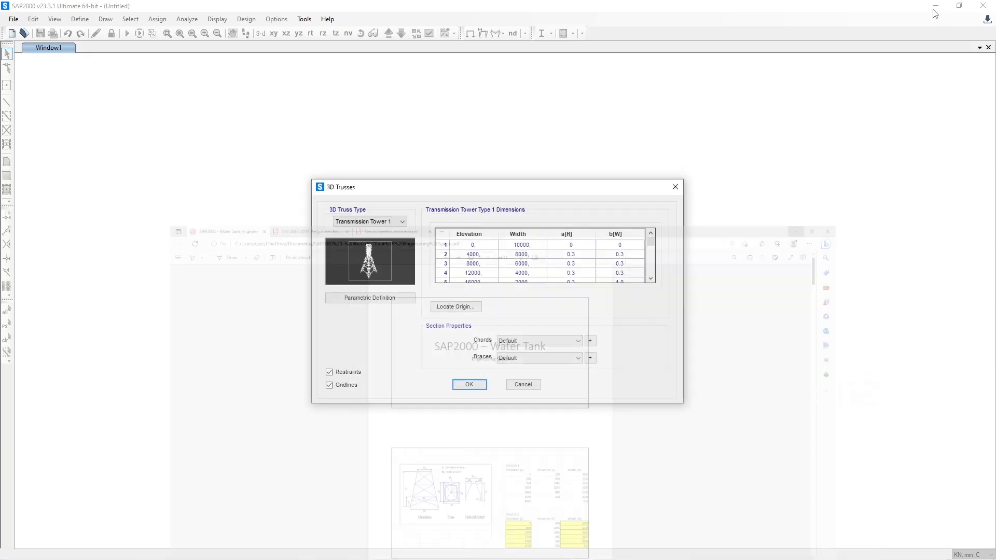
Step: Preview the Transmission Tower 2, 3, 4 and Guyed Tower truss types, returning to Transmission Tower 3
left_click(391, 222)
left_click(398, 245)
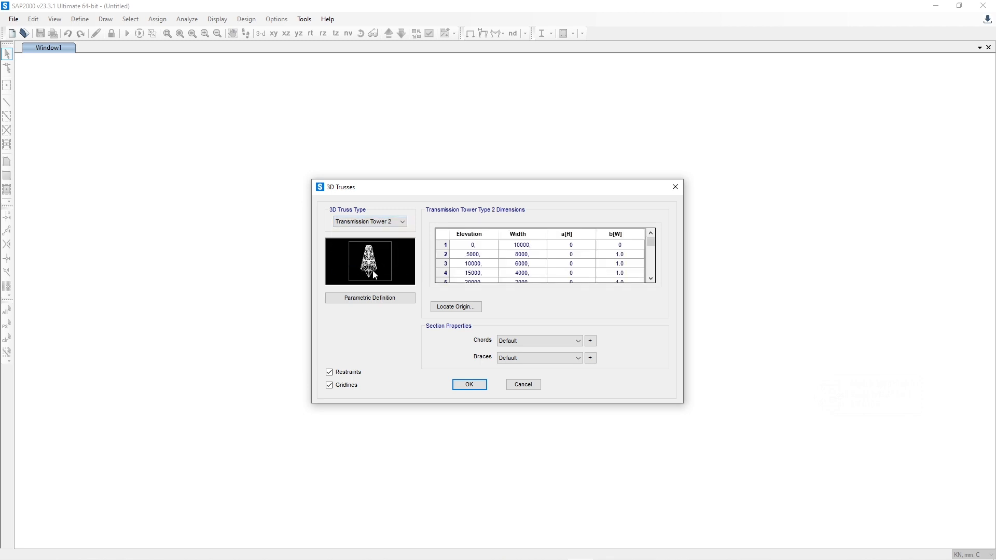
left_click(384, 224)
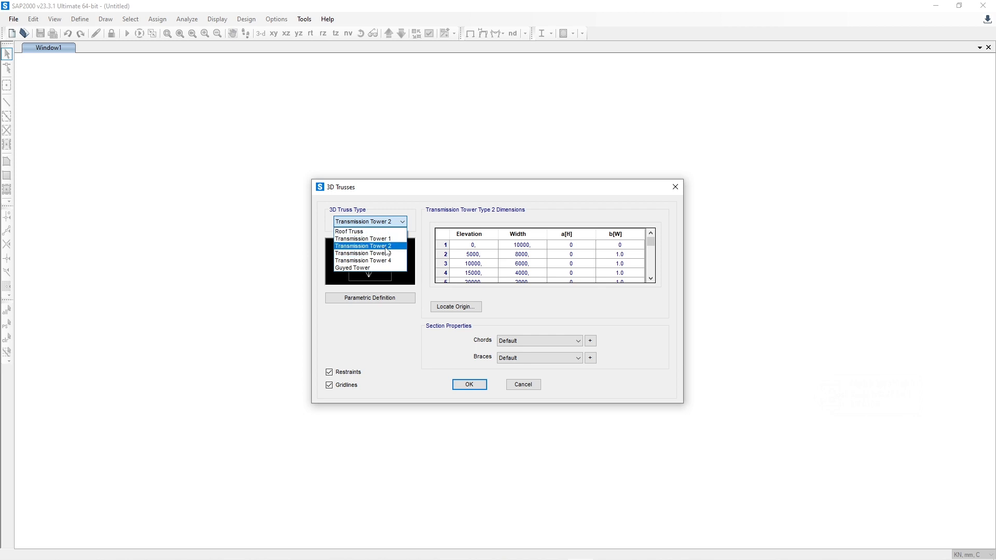
left_click(387, 253)
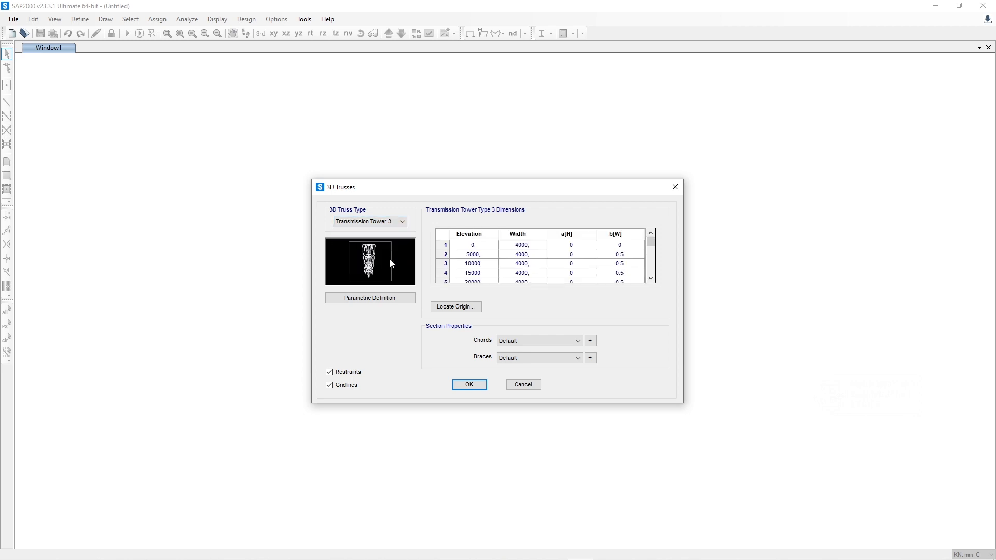
left_click(390, 224)
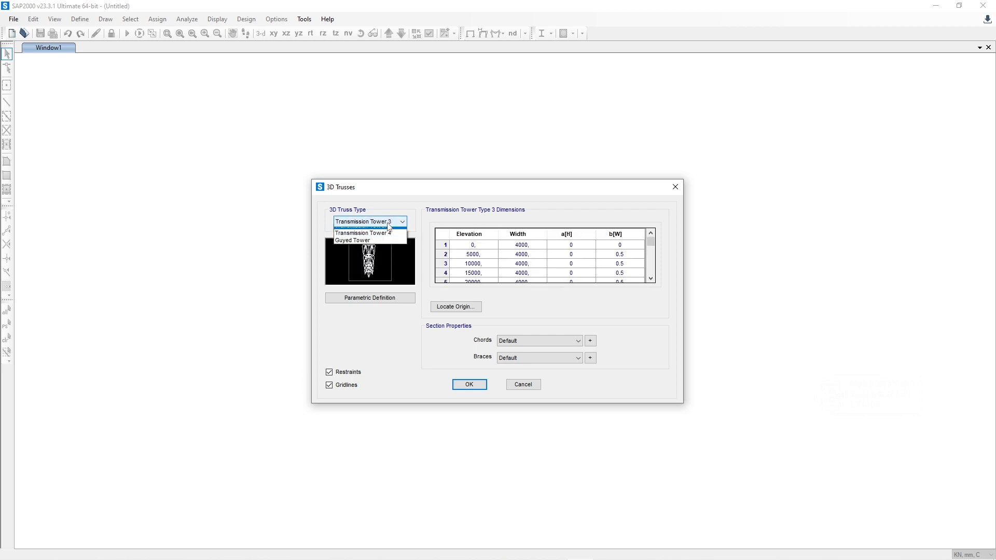
left_click(391, 261)
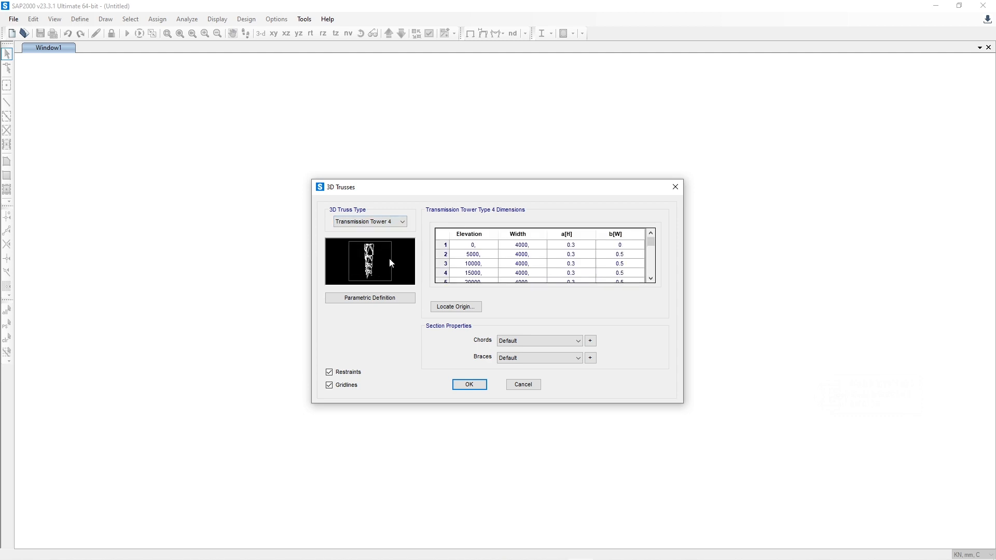
left_click(392, 224)
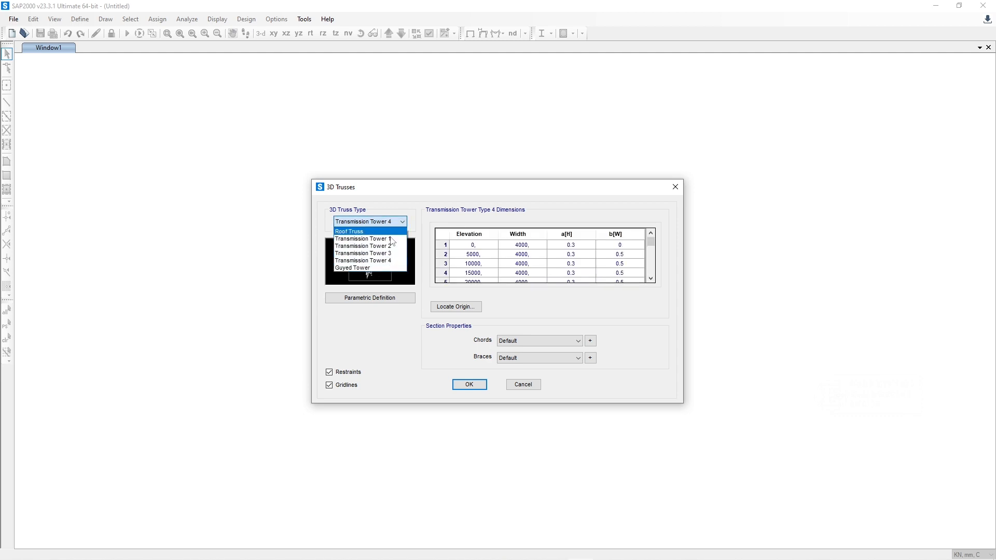
left_click(390, 267)
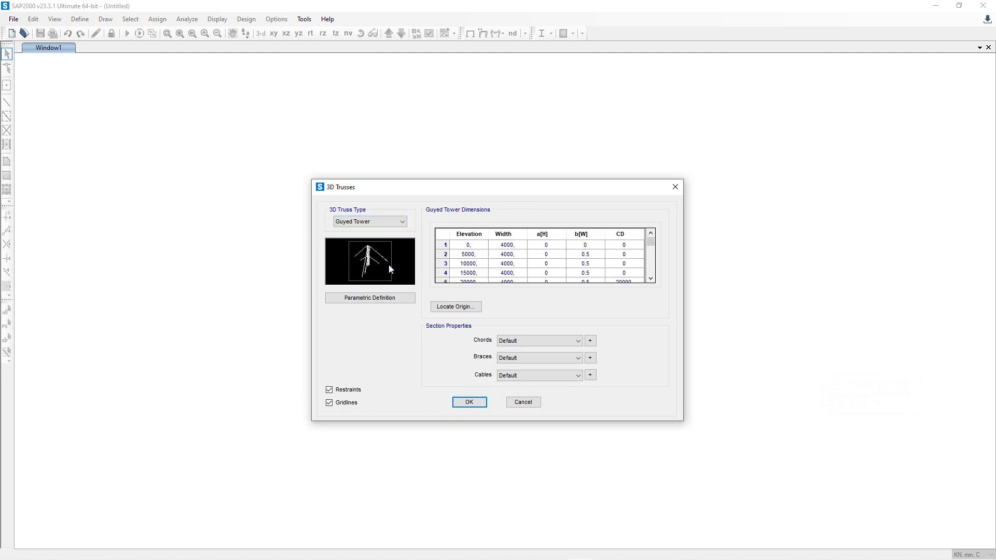
left_click(389, 222)
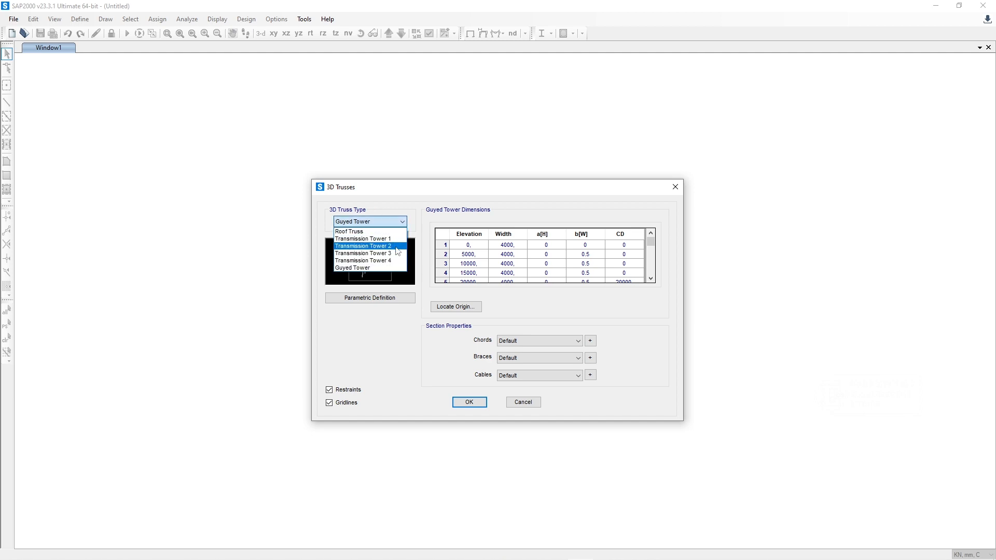
left_click(395, 253)
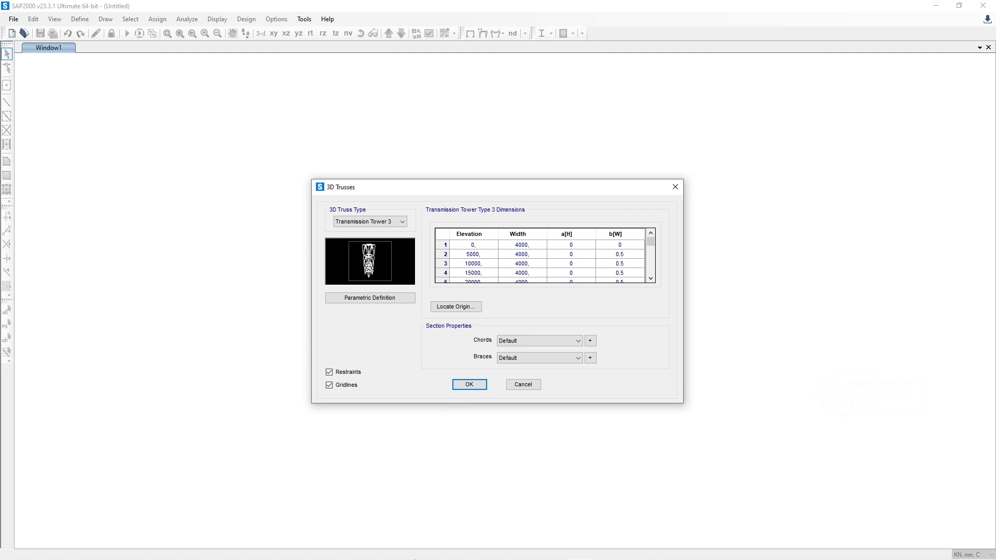
Step: Using the PDF's Session 2 table, enter Transmission Tower 2 elevations 694, 1739, 2784, 3769 and 4705 mm for rows 2 to 6
left_click(428, 558)
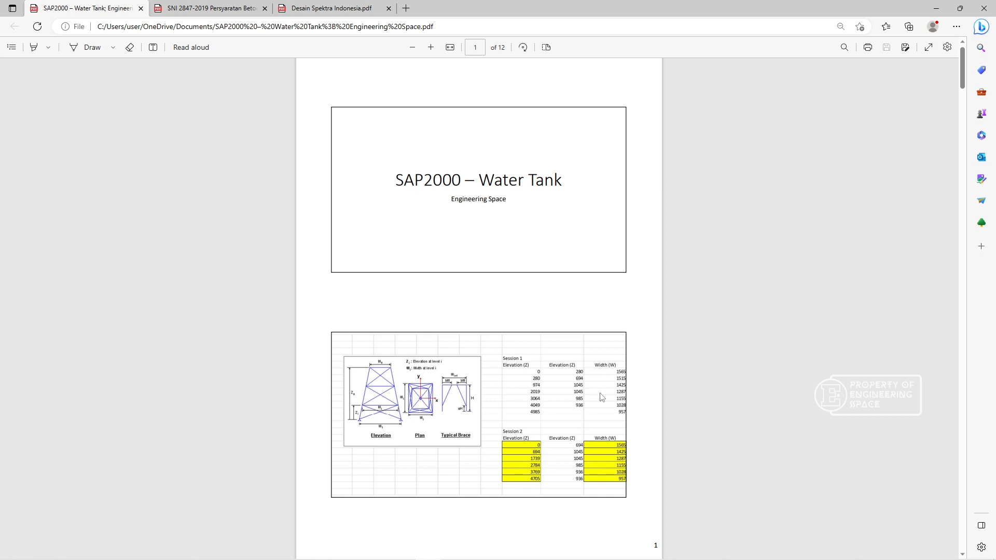
left_click(942, 3)
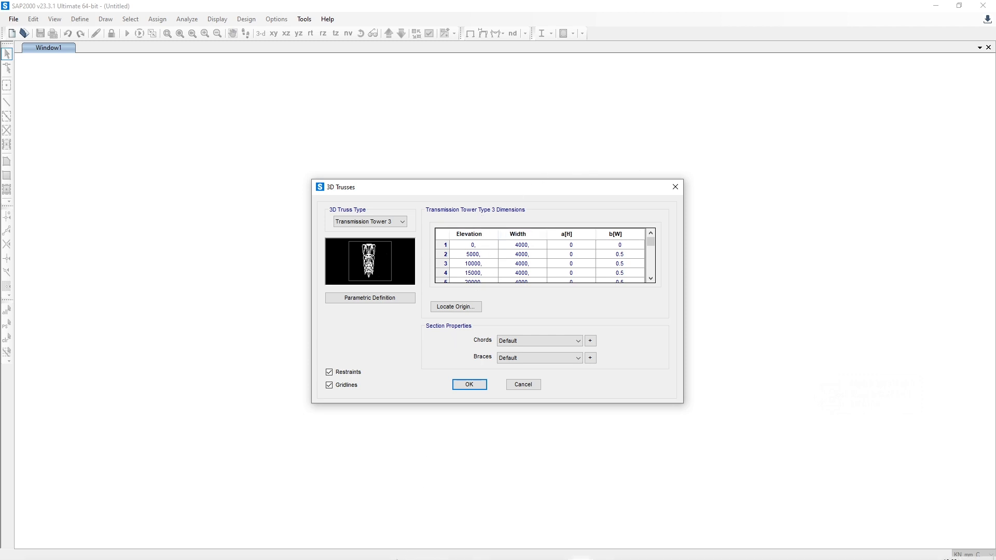
left_click(426, 550)
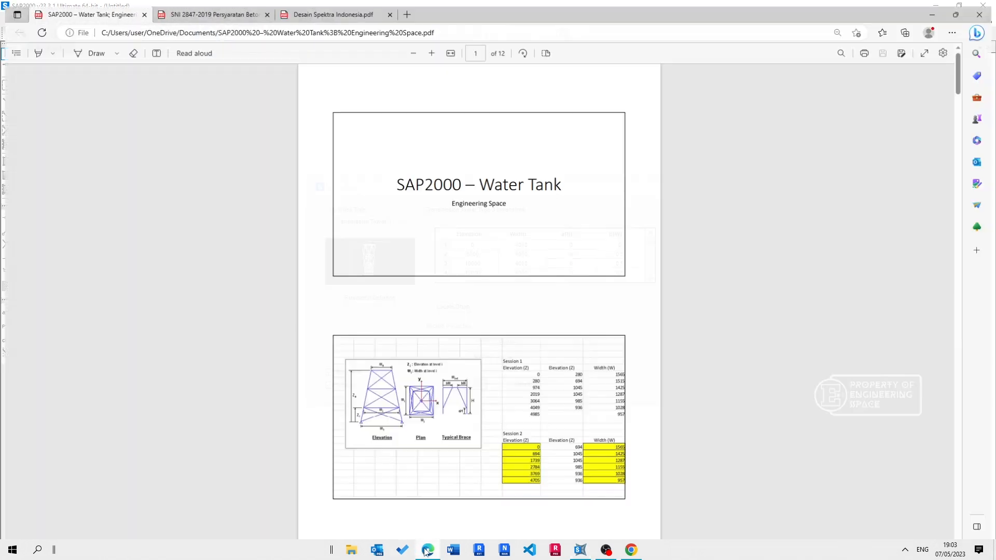
left_click(427, 550)
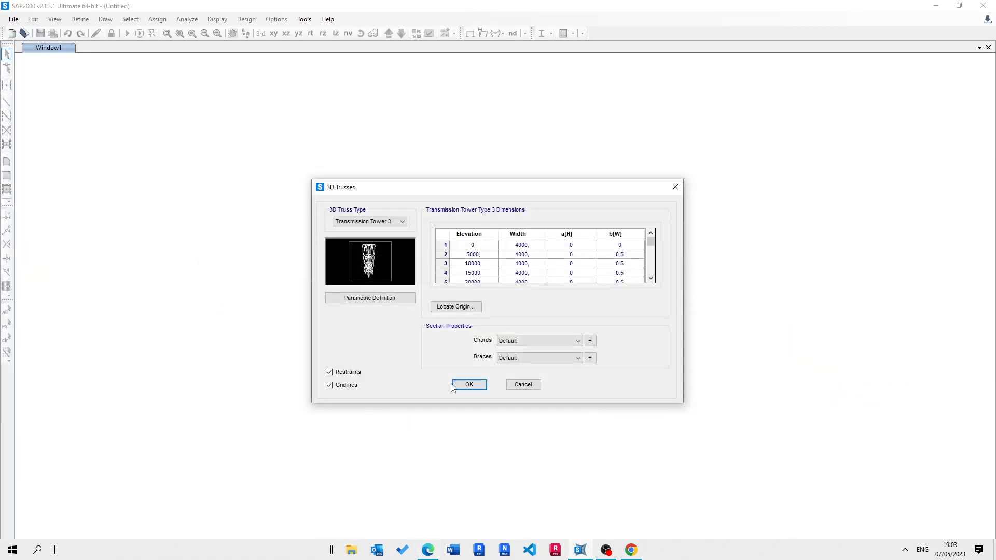
left_click(477, 254)
type("6")
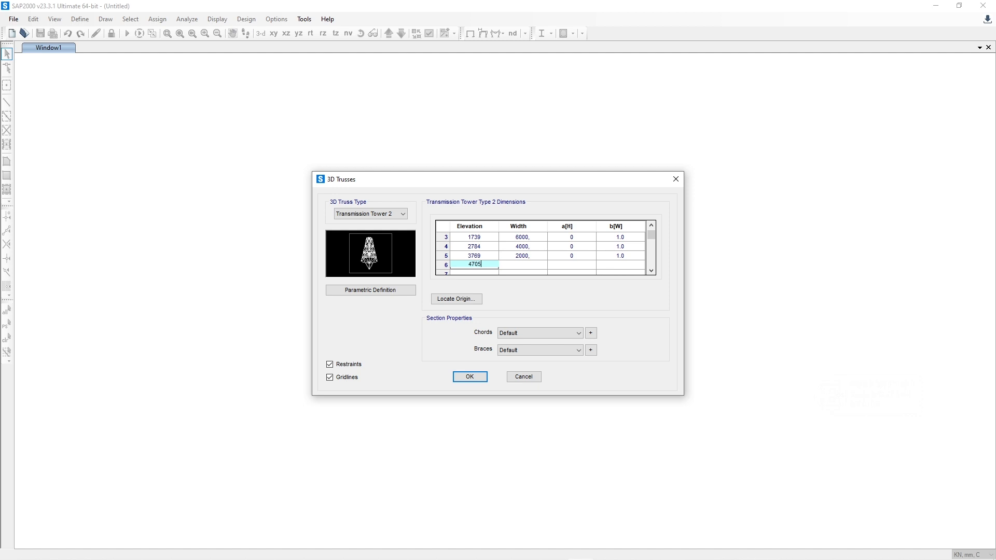
Step: Set the tower widths in rows 1 to 4 to 1565, 1425, 1287 and 1155 mm
left_click(651, 230)
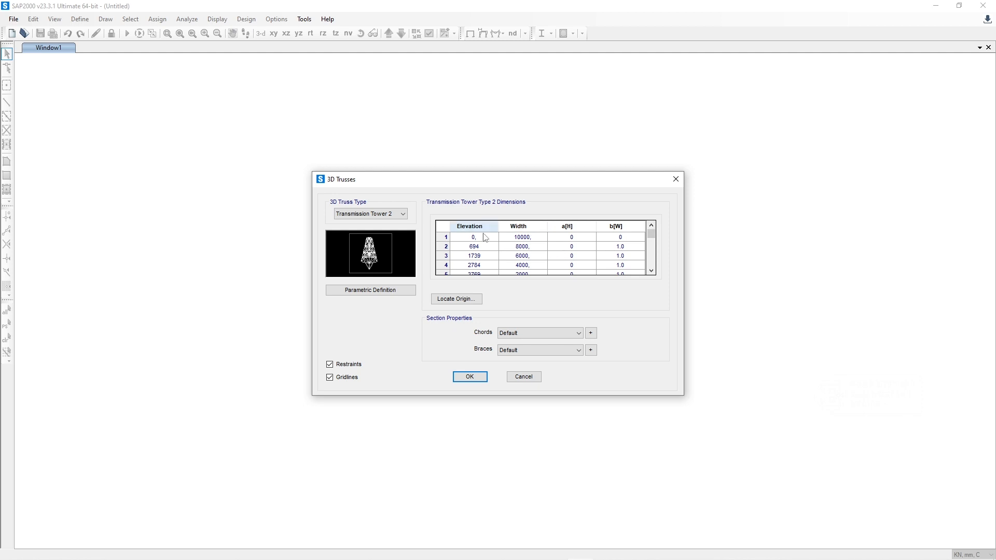
double_click(524, 238)
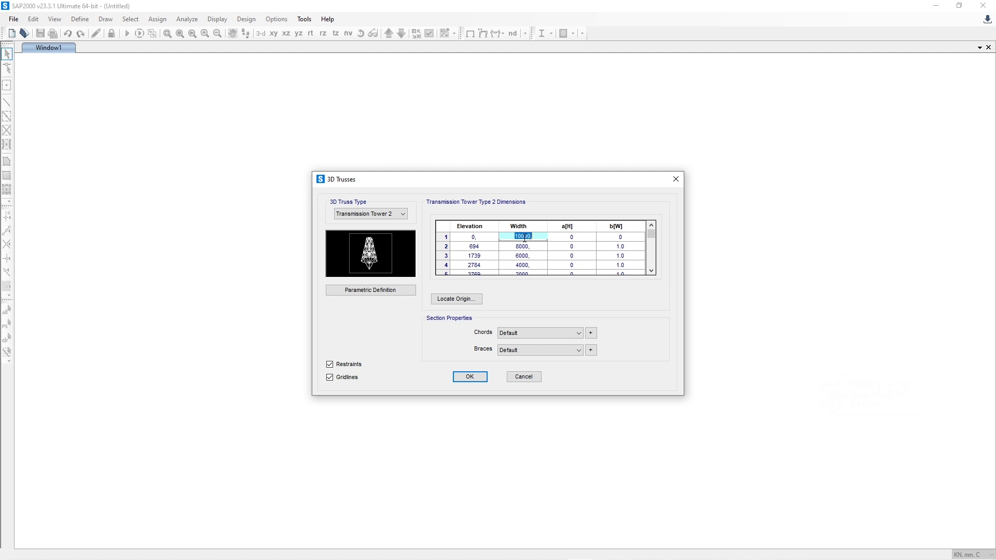
type("1565")
left_click(527, 250)
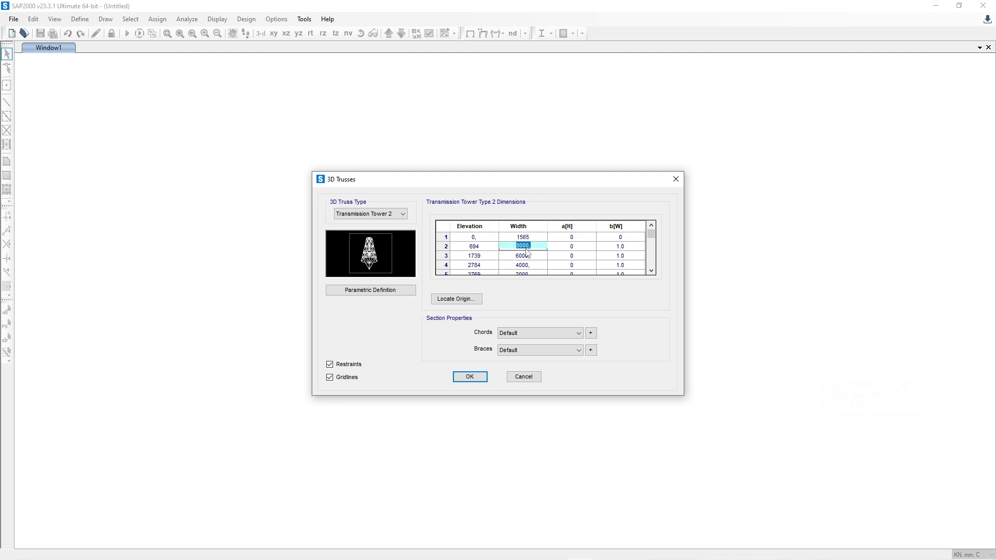
type("1425")
left_click(532, 255)
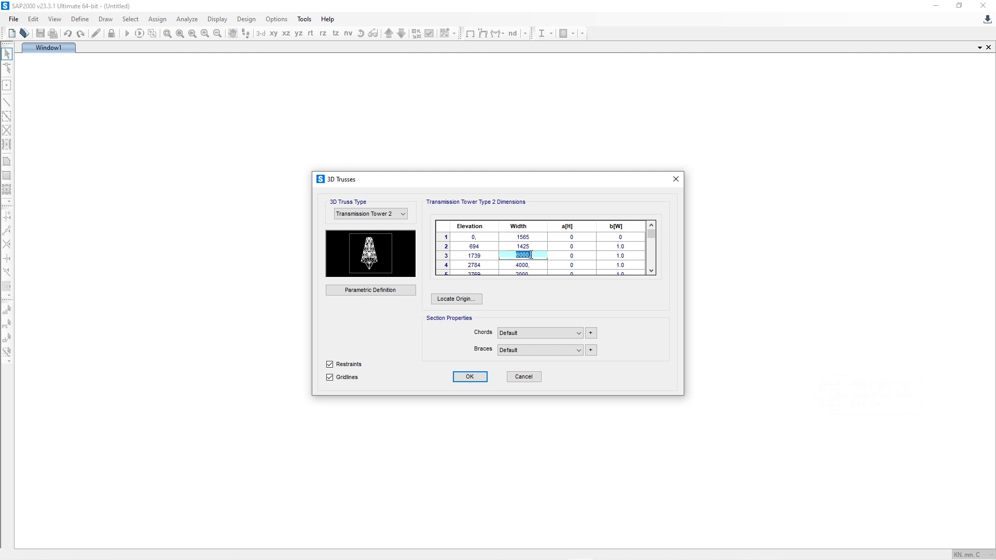
type("1287")
left_click(538, 266)
type("11")
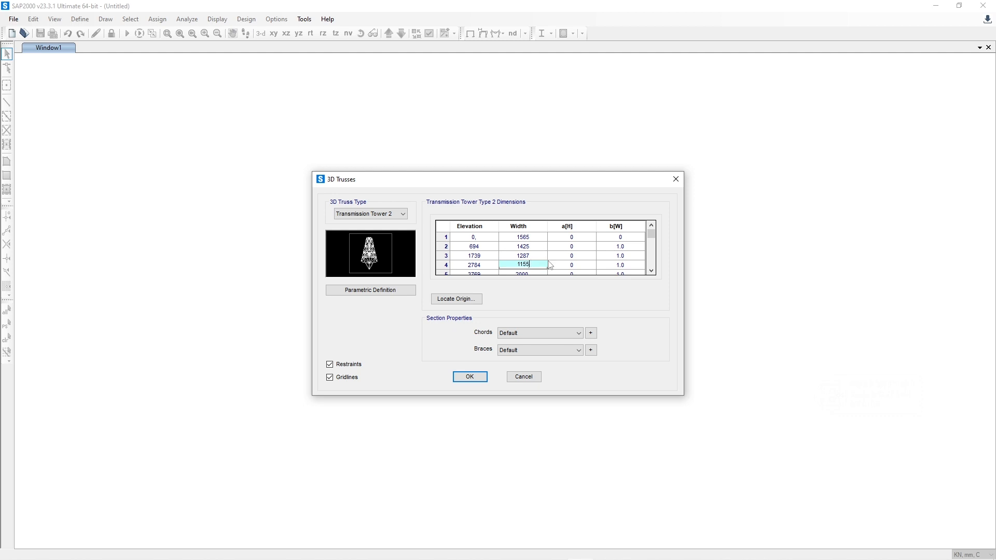
Step: Set the b[W] value in row 4 of the tower dimensions to 1
left_click(652, 271)
left_click(651, 271)
left_click(534, 321)
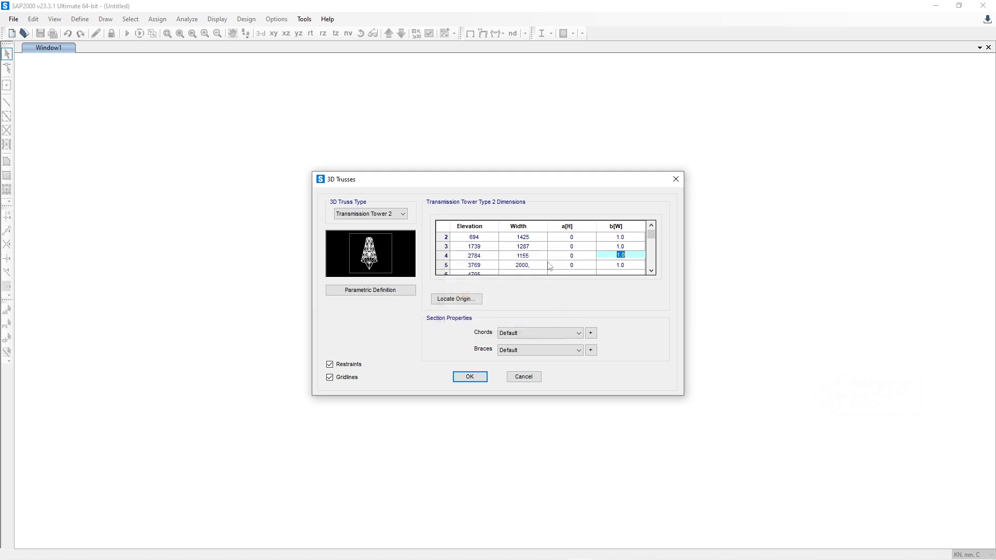
left_click(529, 264)
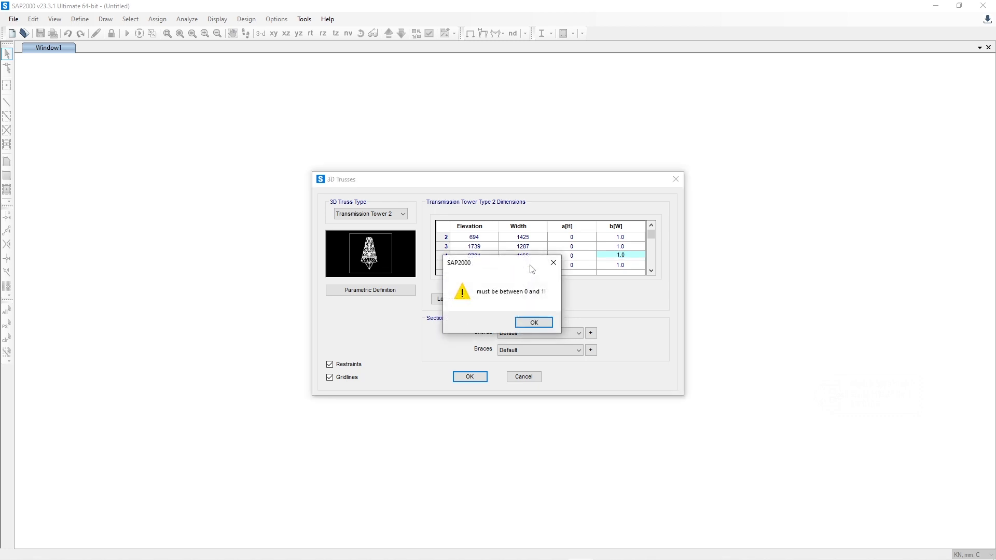
left_click(535, 323)
type("1")
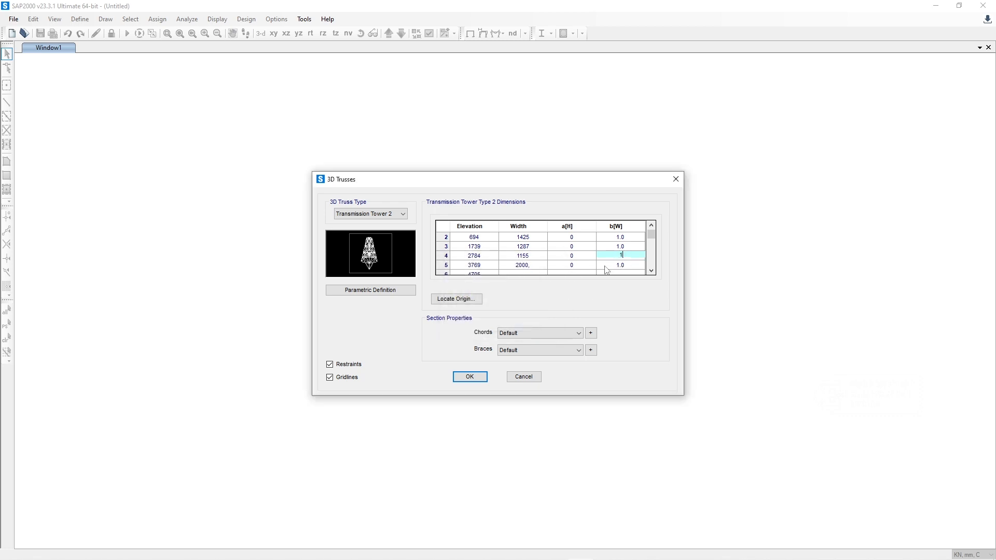
Step: Set the tower widths in rows 5 and 6 to 1028 and 957 mm
left_click(536, 265)
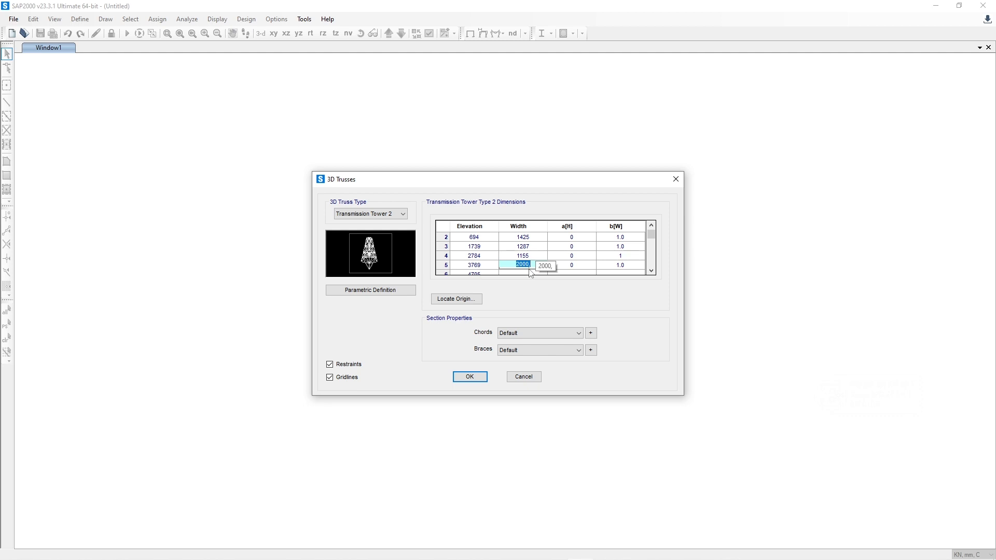
type("1028")
left_click(652, 271)
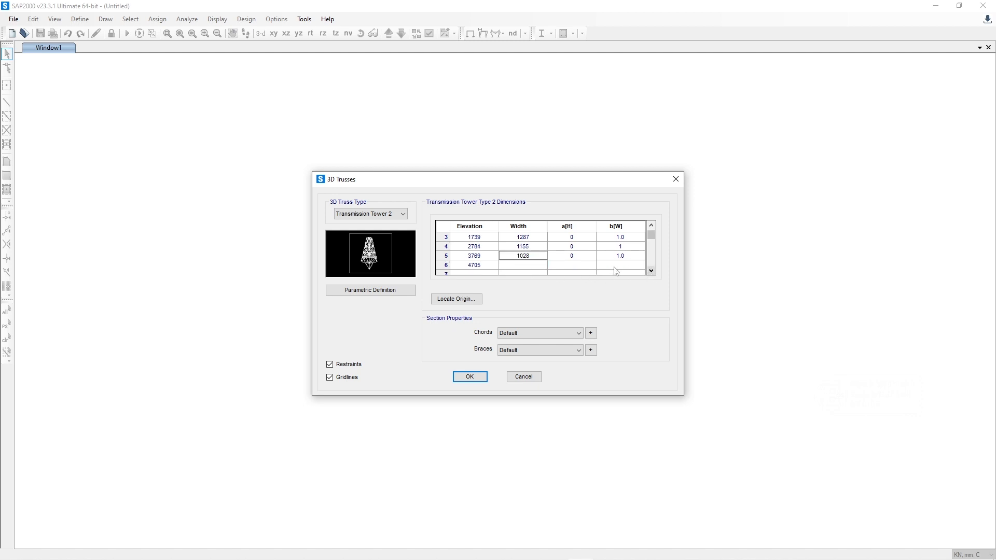
left_click(524, 265)
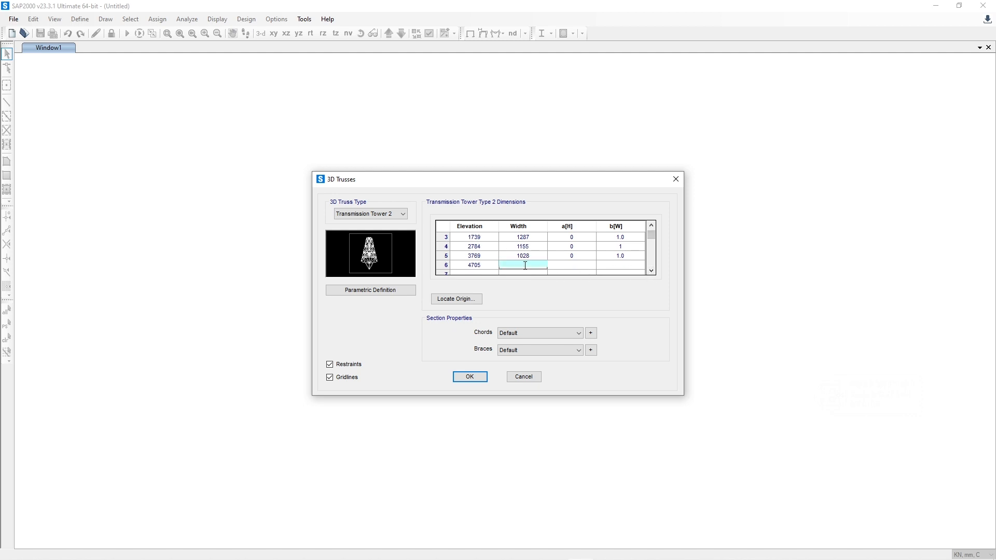
Step: Review the Transmission Tower 2 parametric definition diagram explaining the elevation, width and brace parameters
left_click(363, 290)
left_click_drag(512, 190, 819, 183)
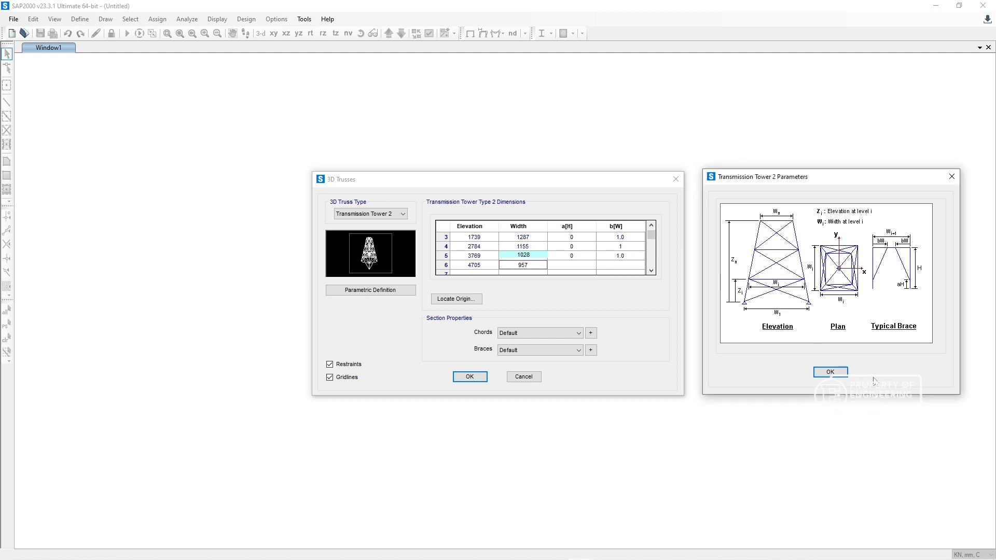
left_click(831, 372)
Step: Set the b[W] values in rows 1 and 2 of the tower dimensions to 1
left_click(652, 225)
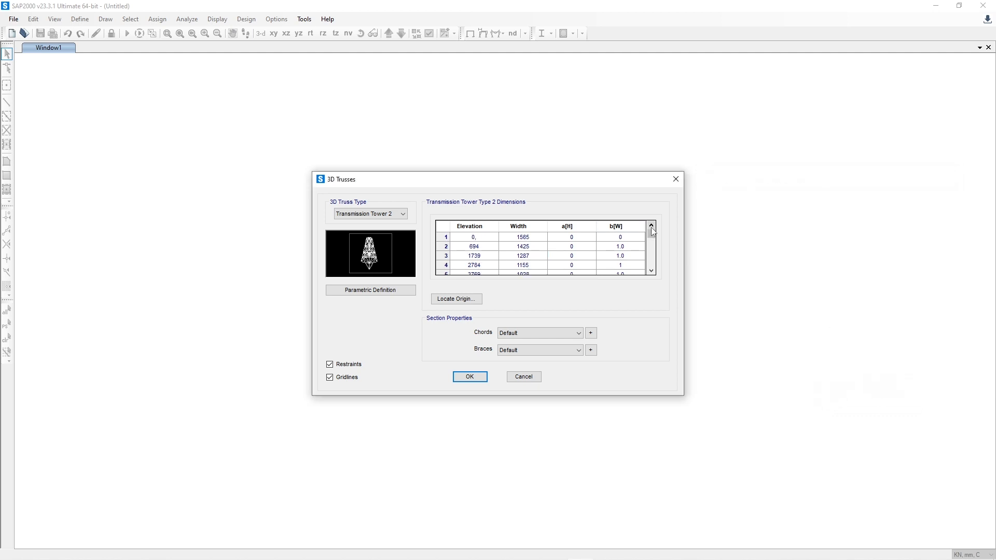
left_click(652, 225)
left_click(628, 238)
type("1")
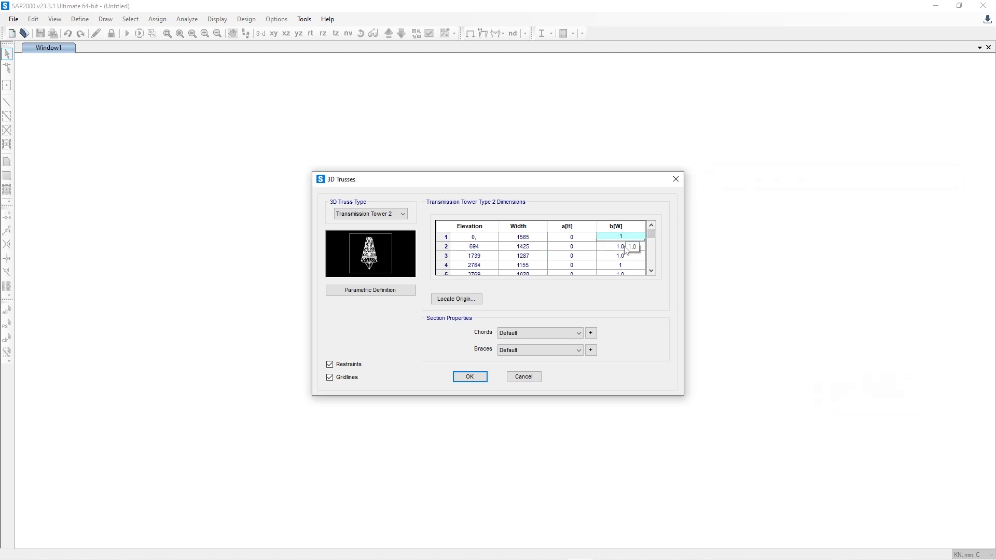
left_click(625, 247)
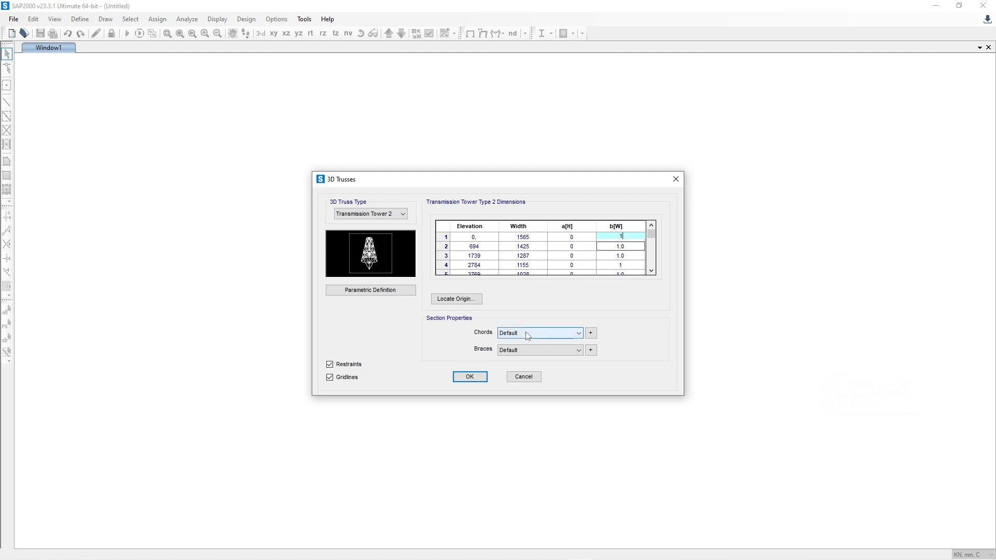
key("Down")
key("Down")
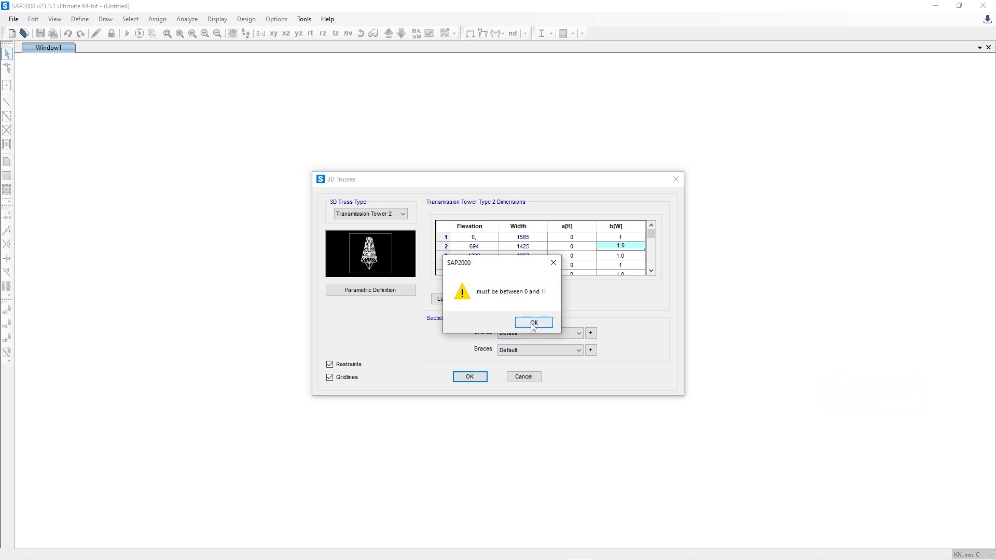
left_click(531, 322)
type("1")
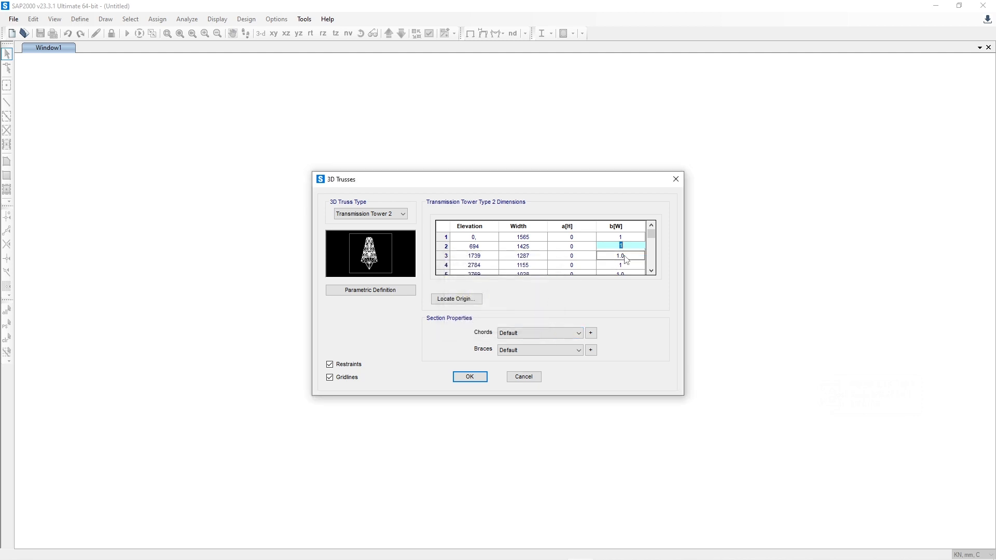
Step: Set the b[W] values in rows 3 and 5 of the tower dimensions to 1
key("Down")
type("1")
key("Down")
key("Down")
type("1")
left_click(652, 270)
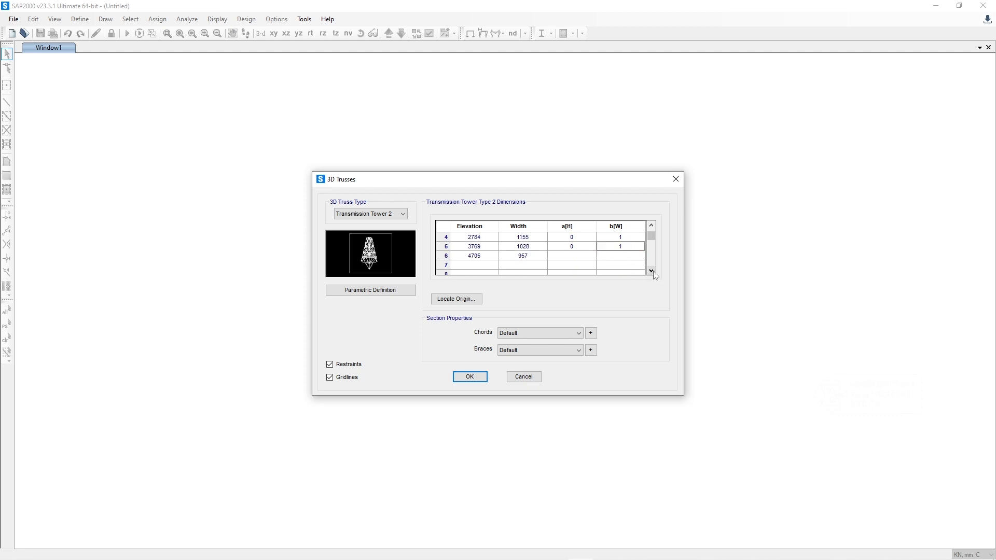
Step: Open the frame properties for the tower's chords and start adding a new section property
left_click(563, 335)
left_click(562, 335)
left_click(562, 335)
left_click(562, 335)
left_click(558, 334)
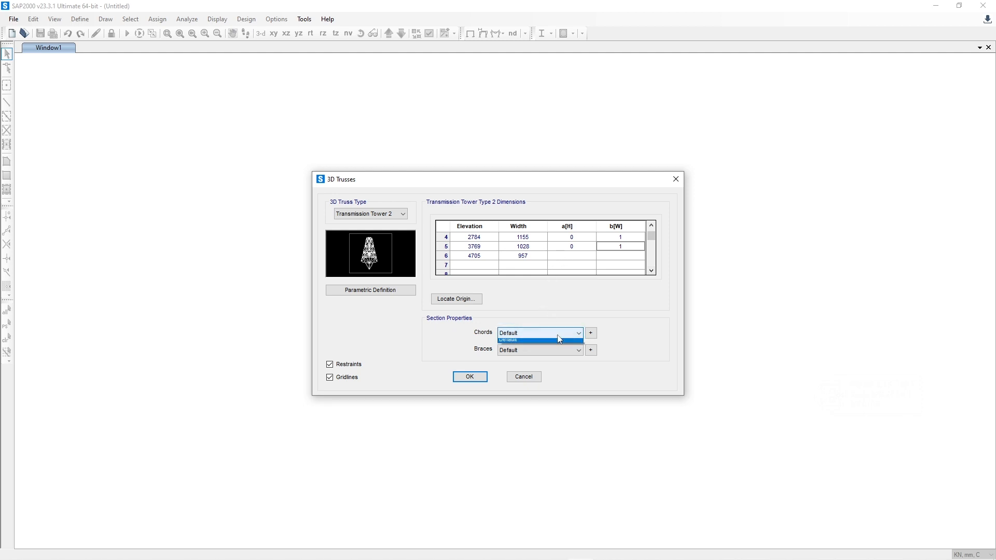
left_click(558, 336)
left_click(591, 333)
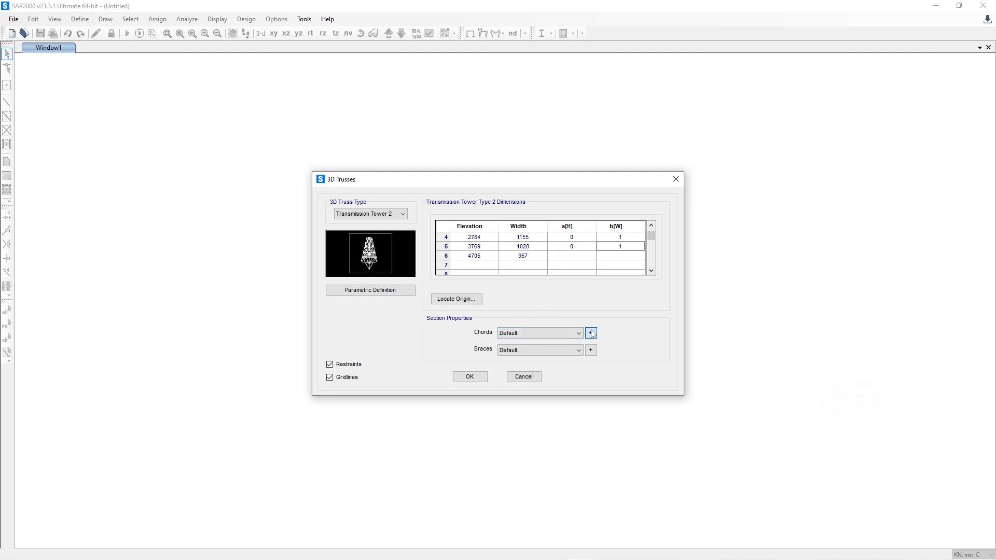
left_click_drag(493, 164, 709, 117)
left_click(780, 163)
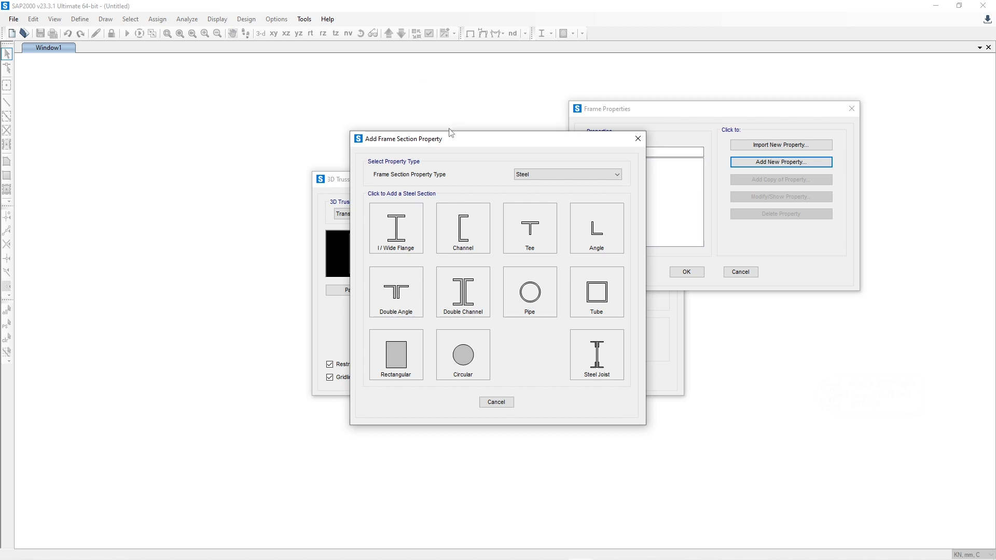
Step: Keep Steel as the frame section property type and choose the Angle shape for the new section
left_click_drag(455, 138, 234, 68)
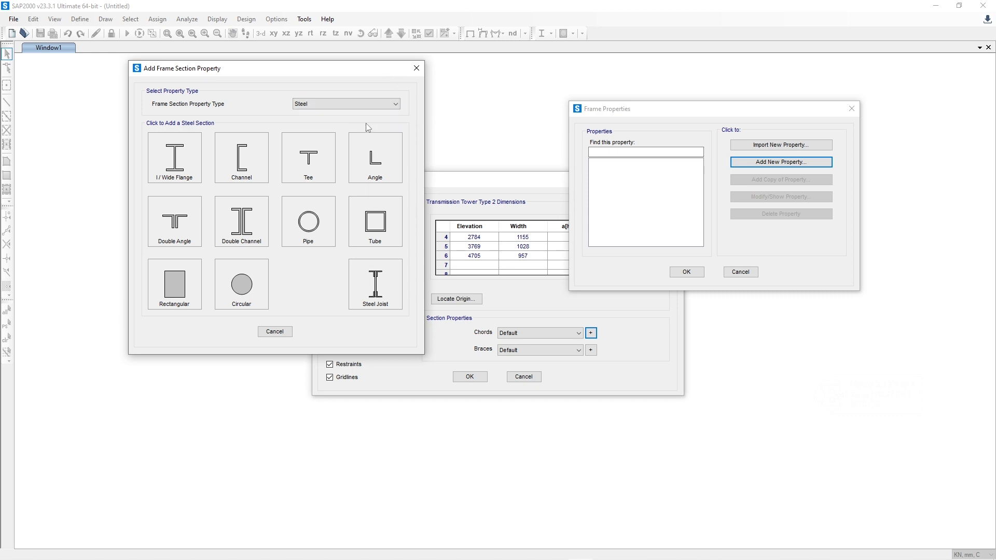
left_click(356, 104)
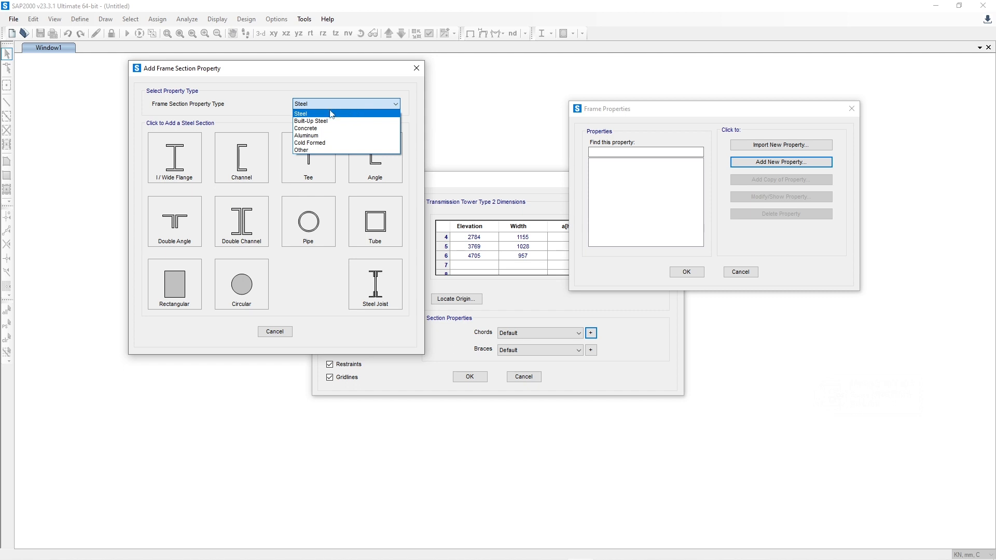
left_click(332, 114)
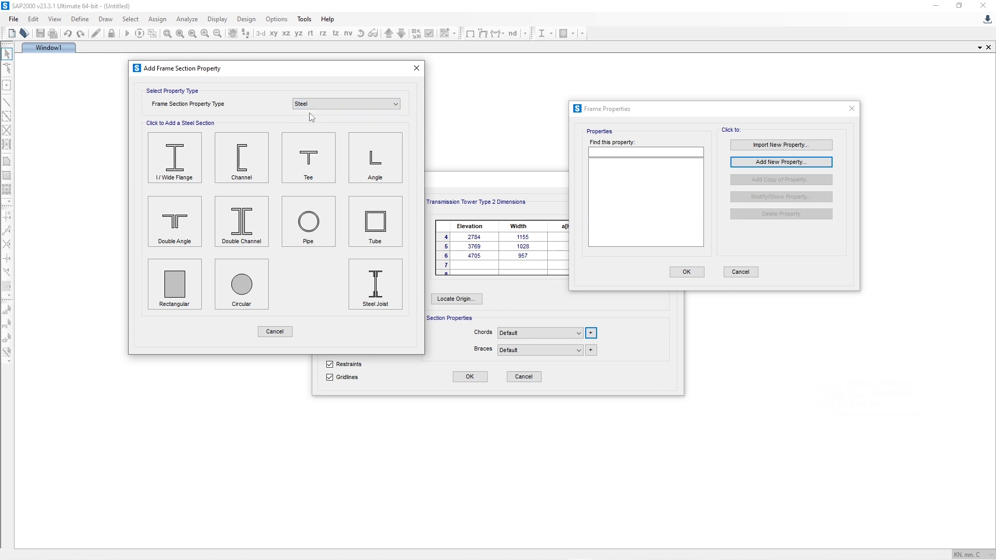
left_click(360, 165)
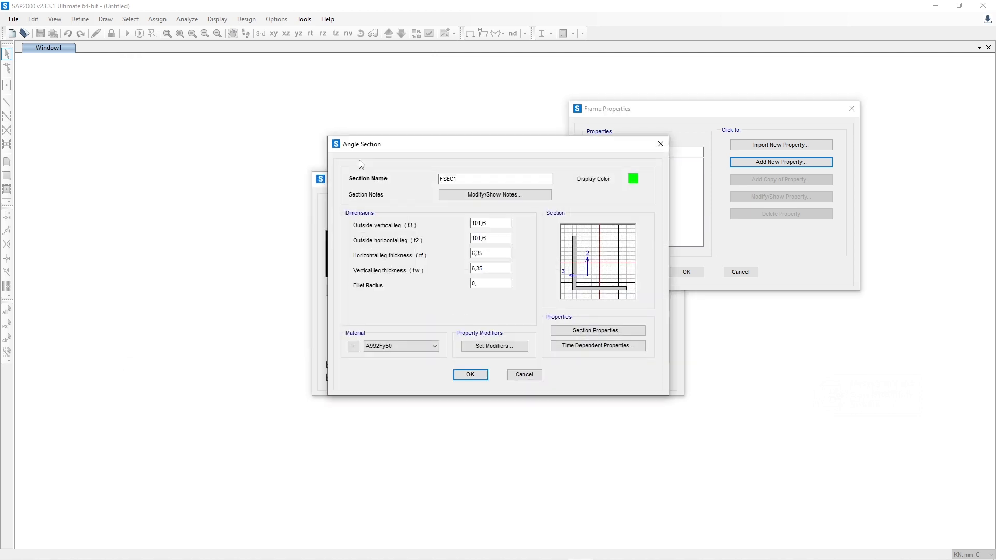
left_click_drag(392, 146, 292, 53)
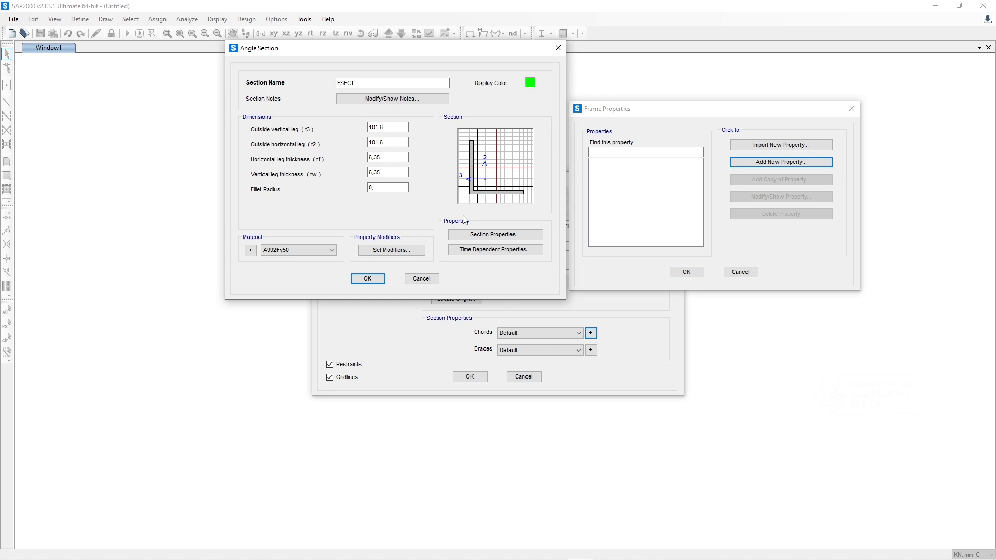
Step: Review the materials available for the new angle section
left_click(294, 252)
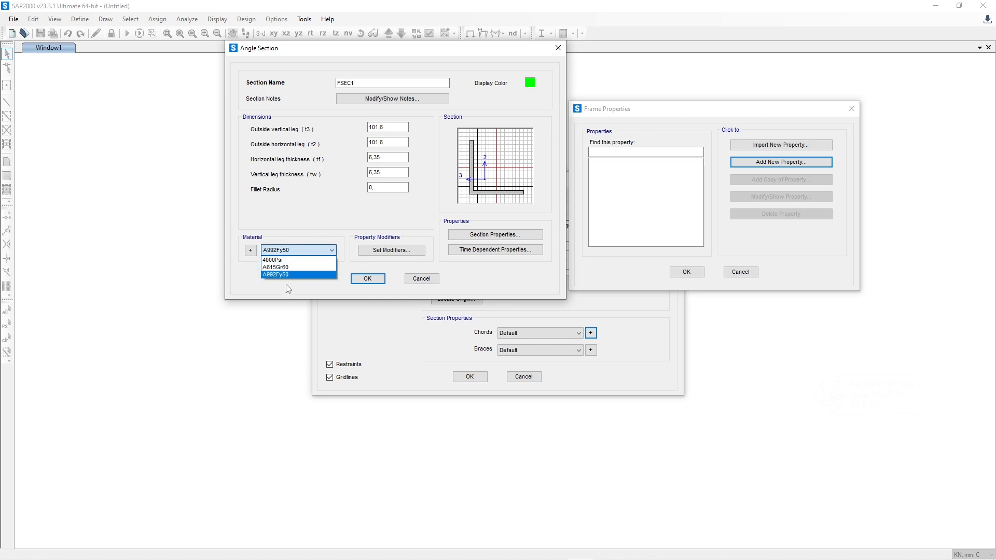
left_click(295, 254)
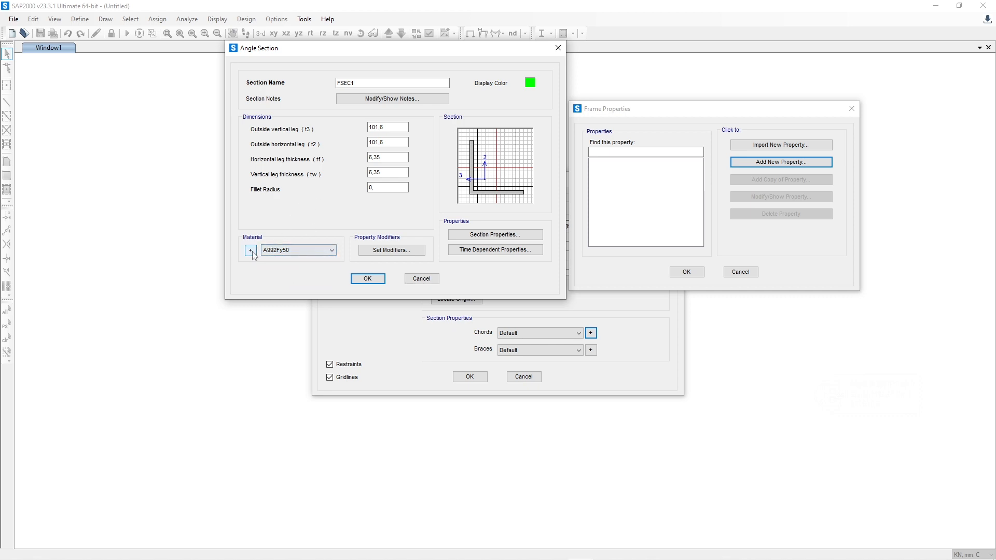
left_click_drag(345, 49, 313, 32)
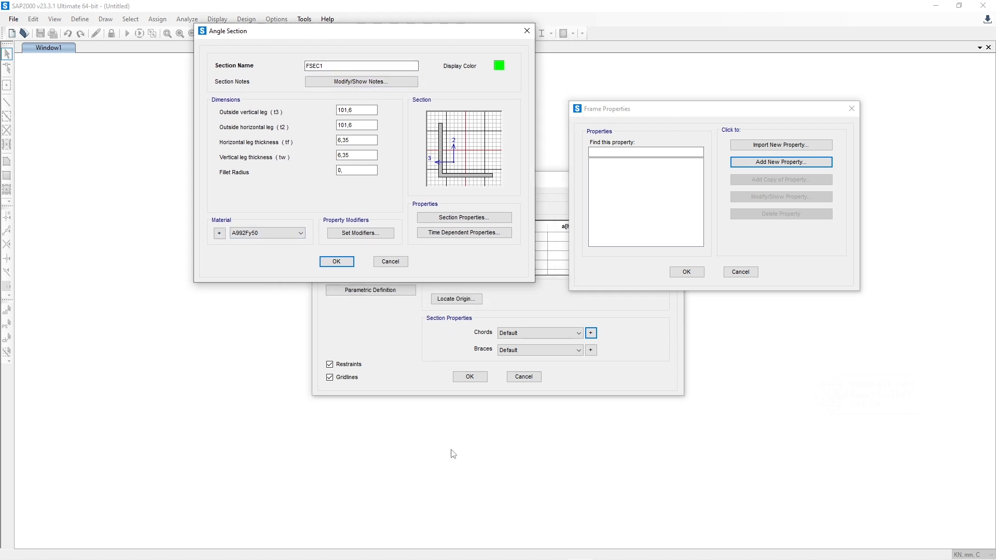
Step: Switch to the browser and examine the SNI 2847:2019 PDF's opening page and the load combinations in Table 5.3.1 on page 106
left_click(436, 551)
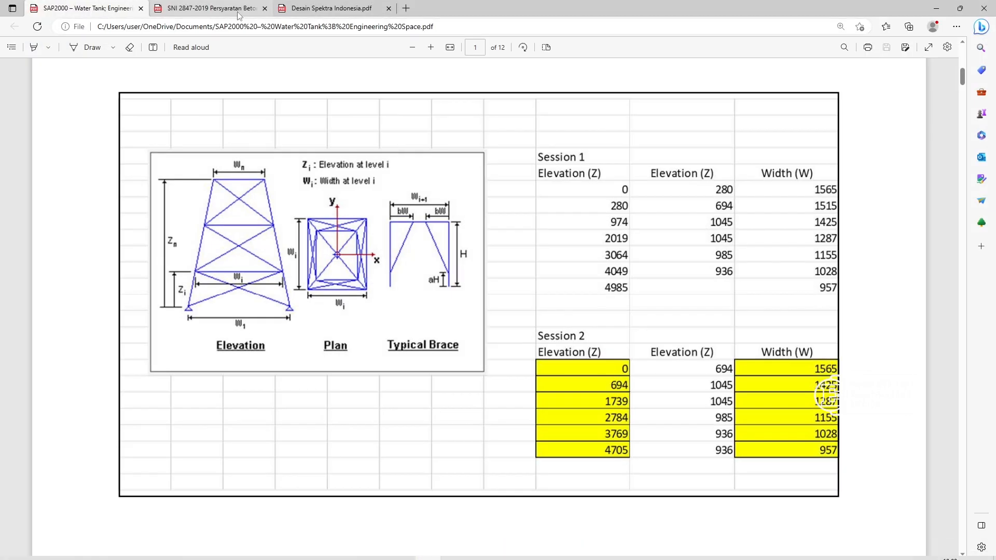
left_click(238, 15)
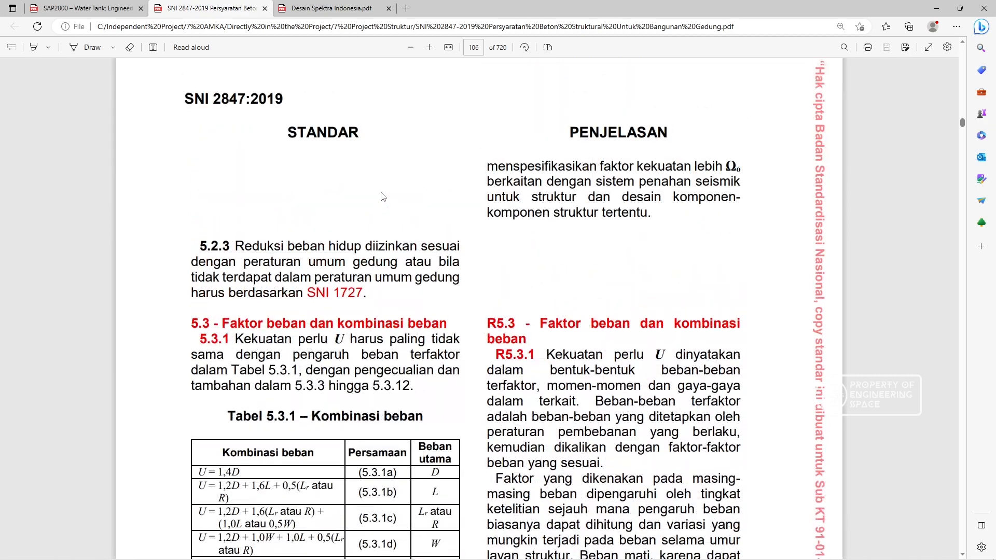
left_click(963, 111)
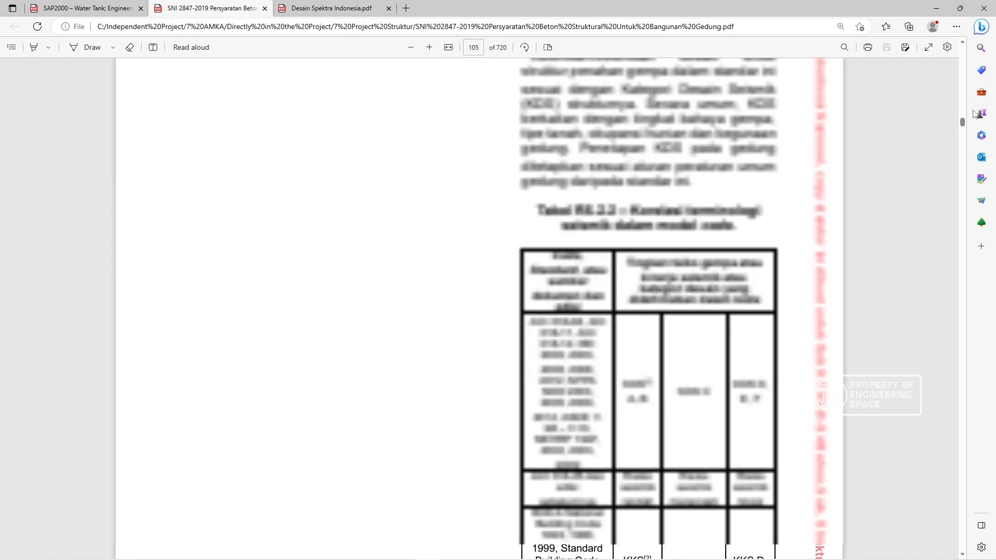
left_click_drag(963, 123, 963, 51)
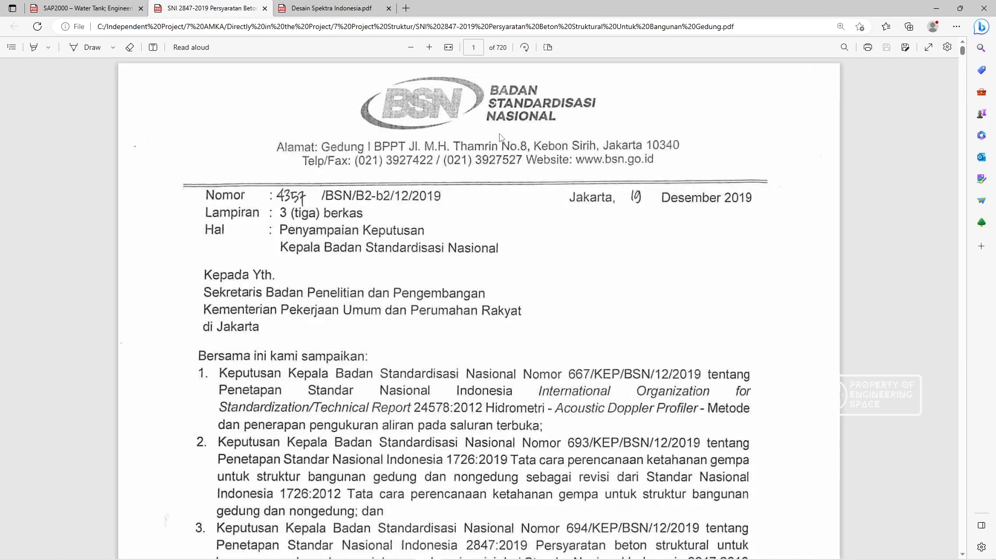
scroll(500, 134, "down", 9)
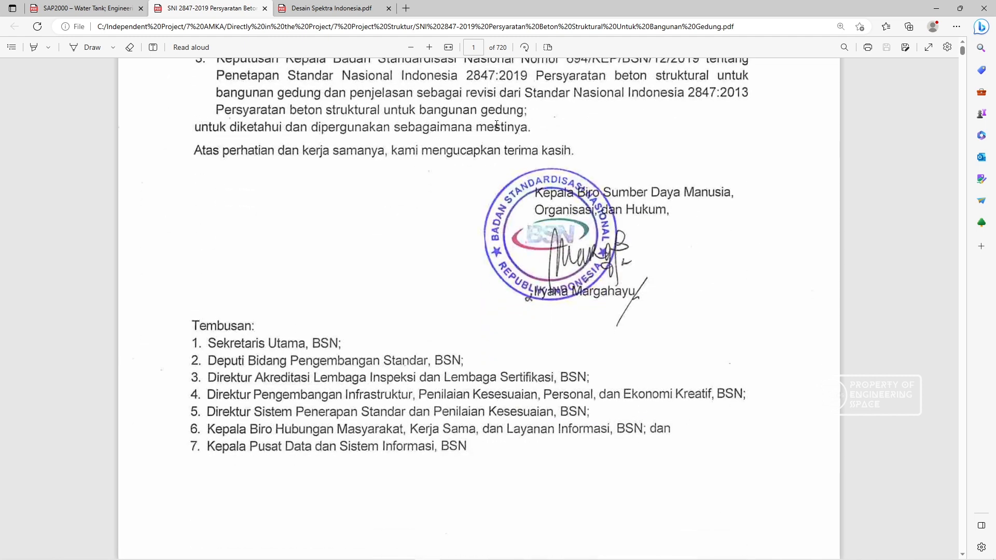
scroll(496, 125, "down", 2)
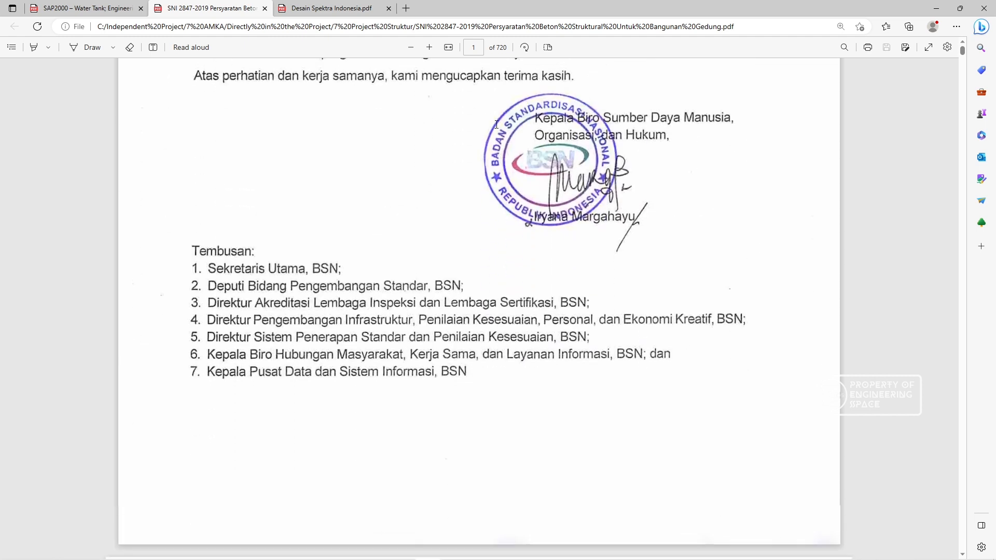
left_click(473, 48)
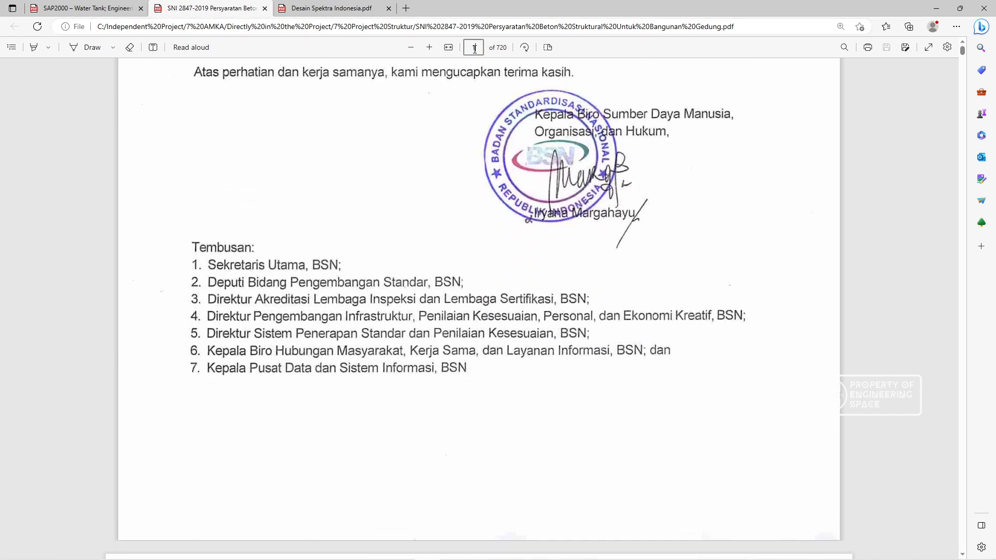
type("106")
key("Return")
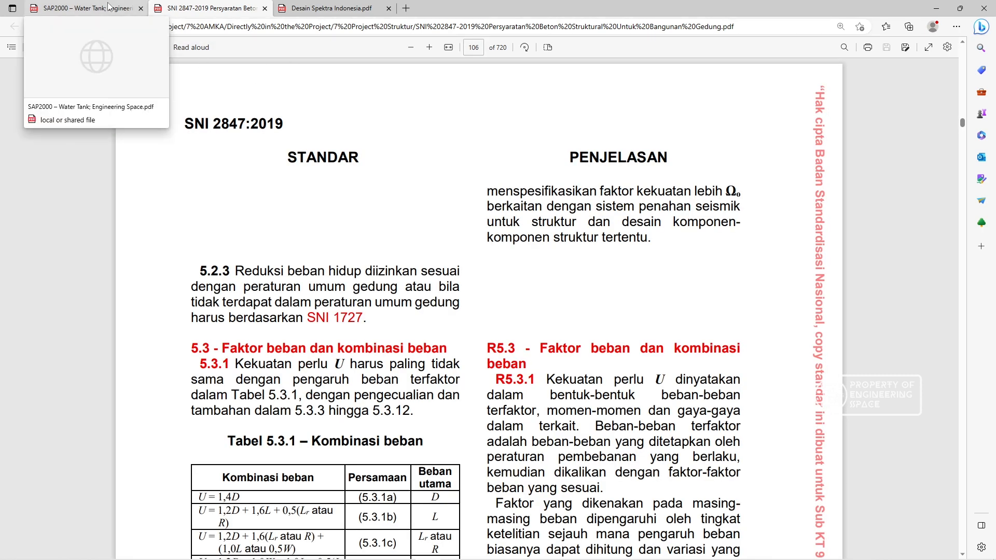
scroll(594, 220, "down", 3)
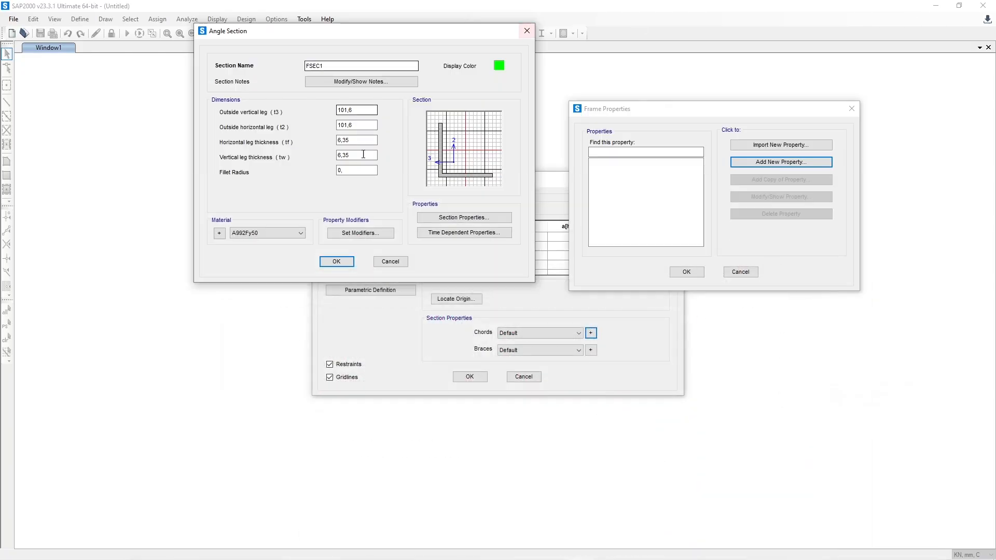
Step: Switch back to SAP2000 and start a new Steel material with the User region for the angle section
left_click(936, 8)
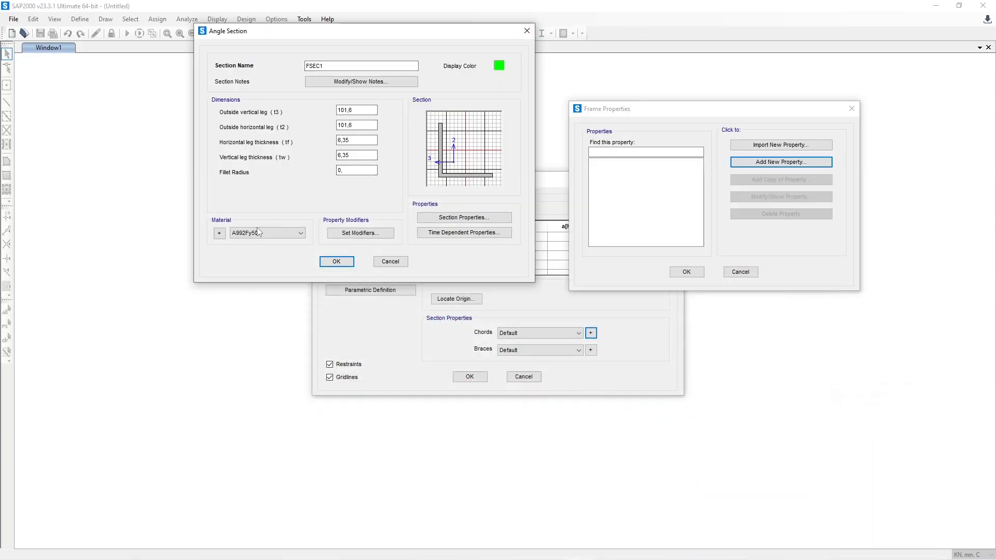
left_click(220, 233)
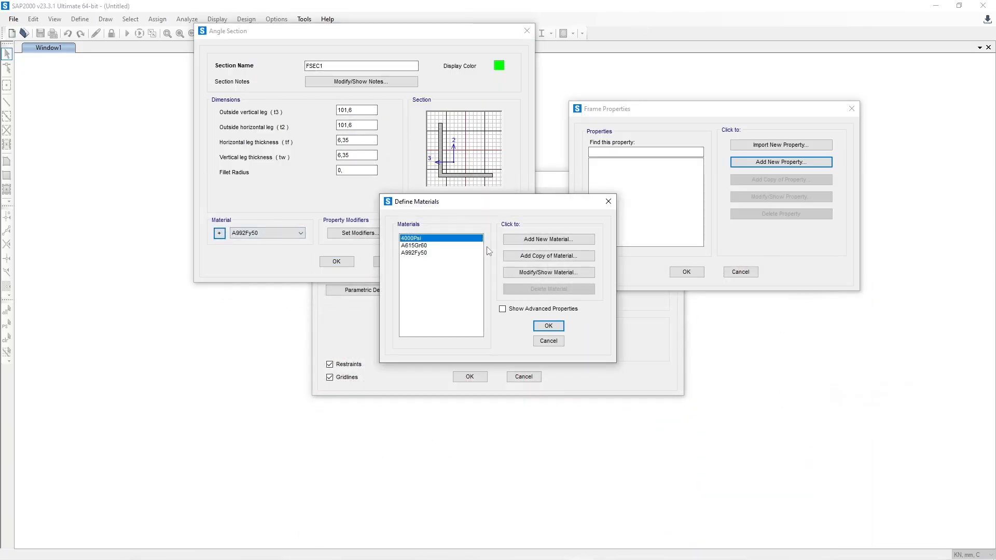
left_click(560, 239)
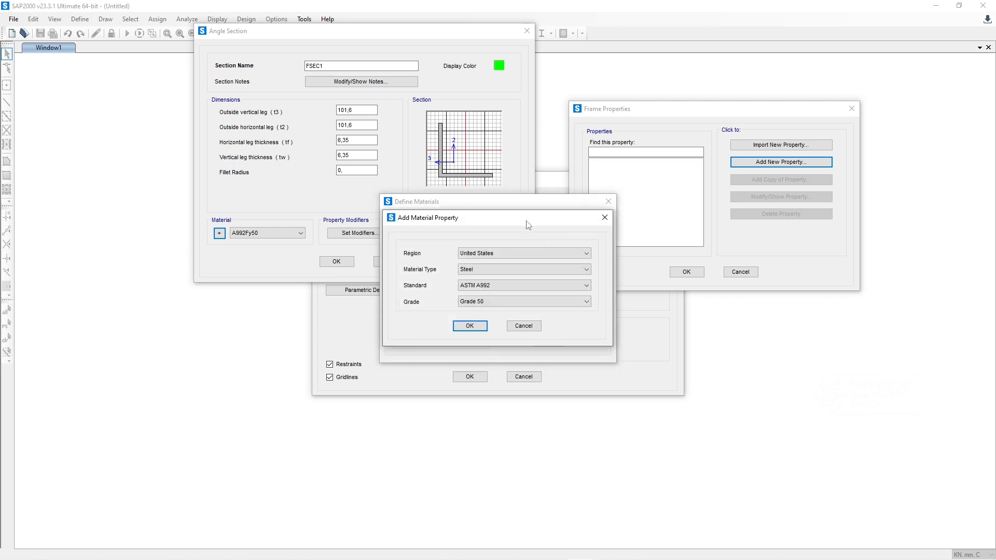
left_click(525, 254)
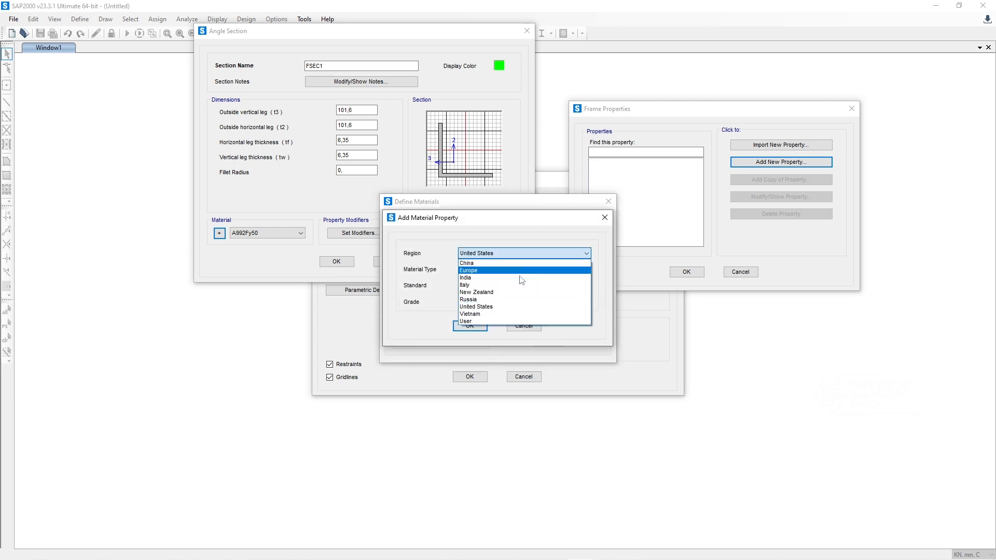
left_click(519, 318)
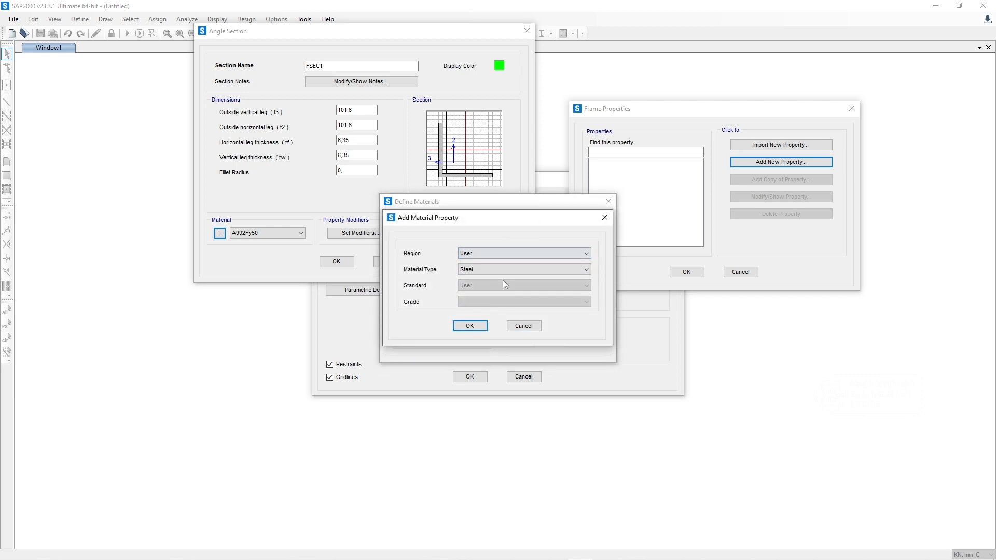
left_click(469, 326)
left_click_drag(506, 119, 765, 129)
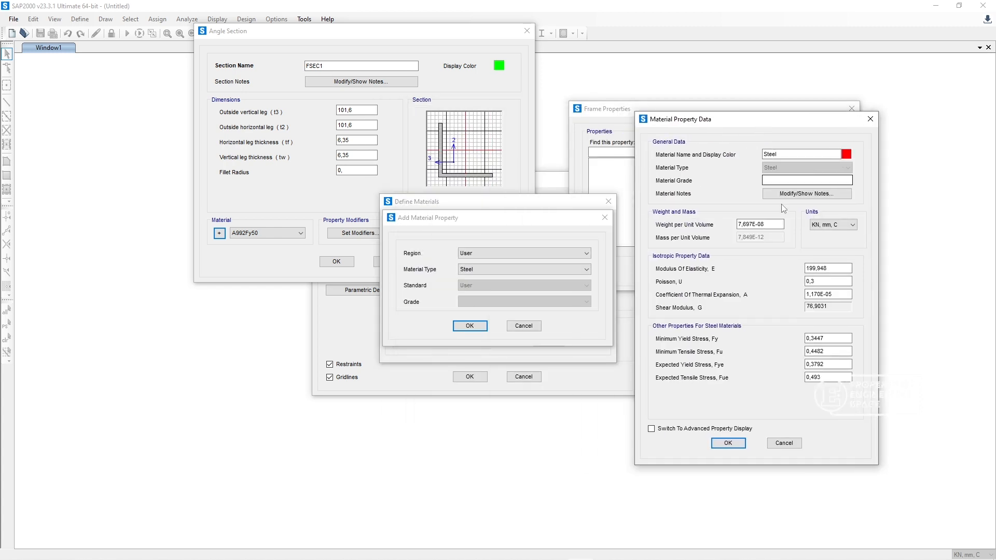
Step: Name the new steel material BJTS40 and set its material grade to Grade 50
double_click(789, 154)
type("BJTS40")
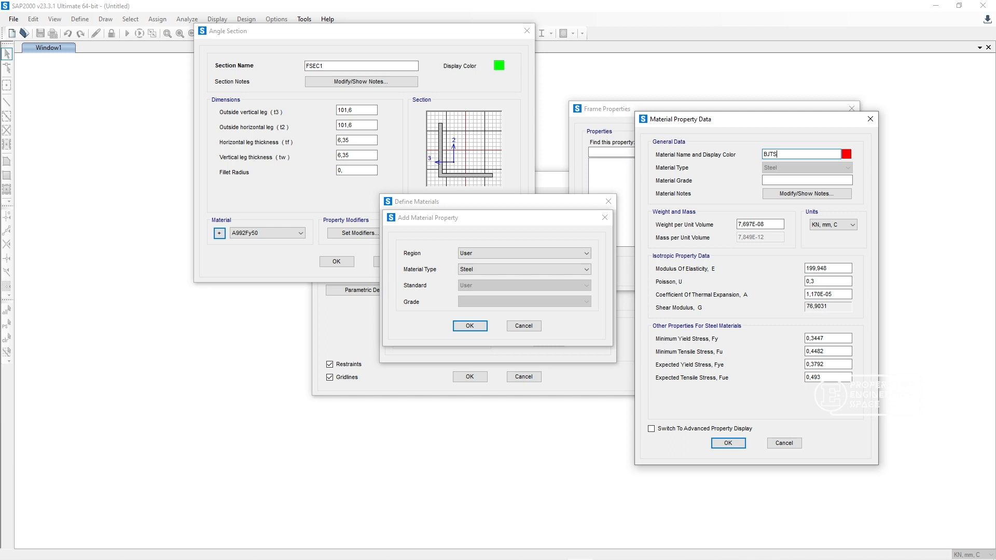
left_click(797, 183)
type("Grade 50")
Step: Set the material's modulus of elasticity to 200, minimum and expected yield stresses to 0,39, and both tensile stresses to 0,56
left_click_drag(842, 268, 774, 258)
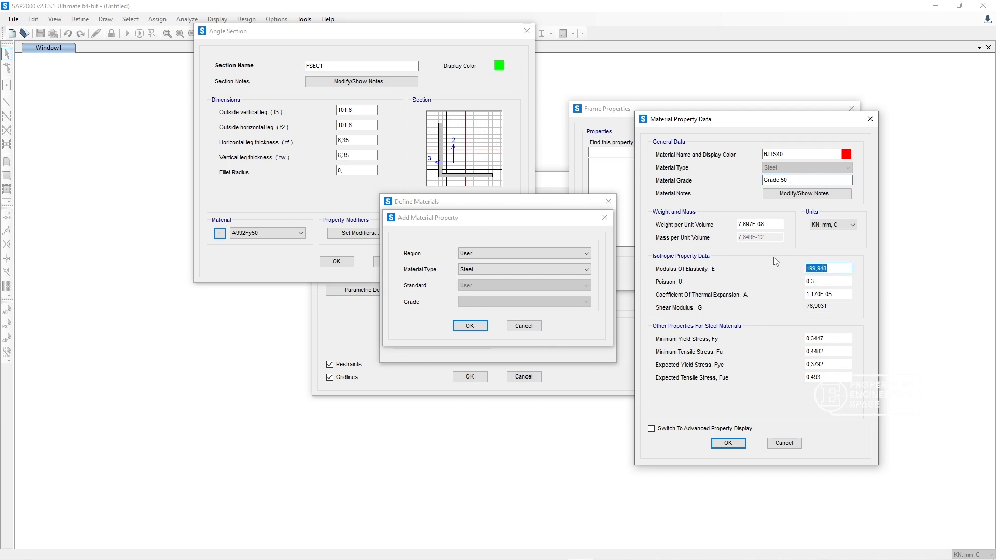
type("200")
key("Tab")
key("Tab")
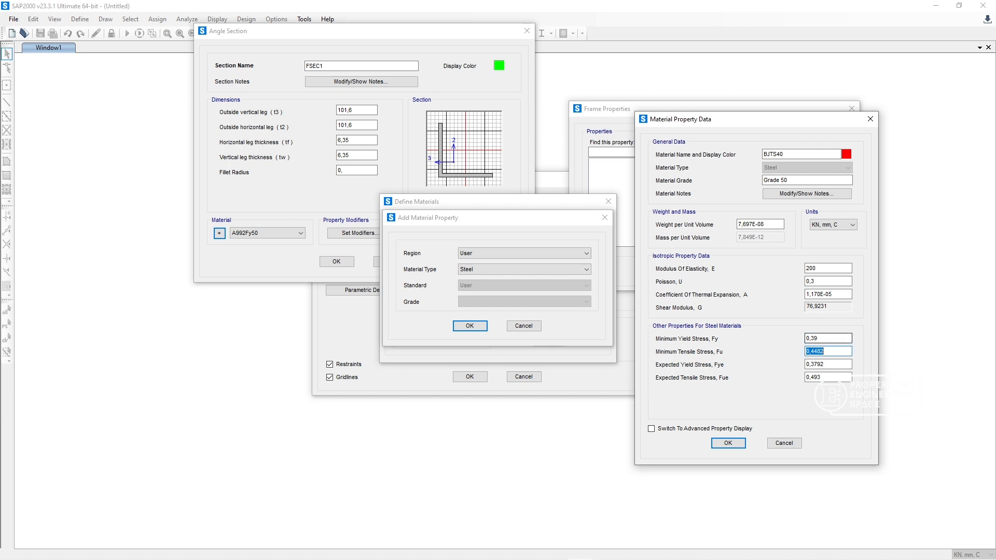
type("0,56")
key("Tab")
type("0,")
key("Tab")
type("0,")
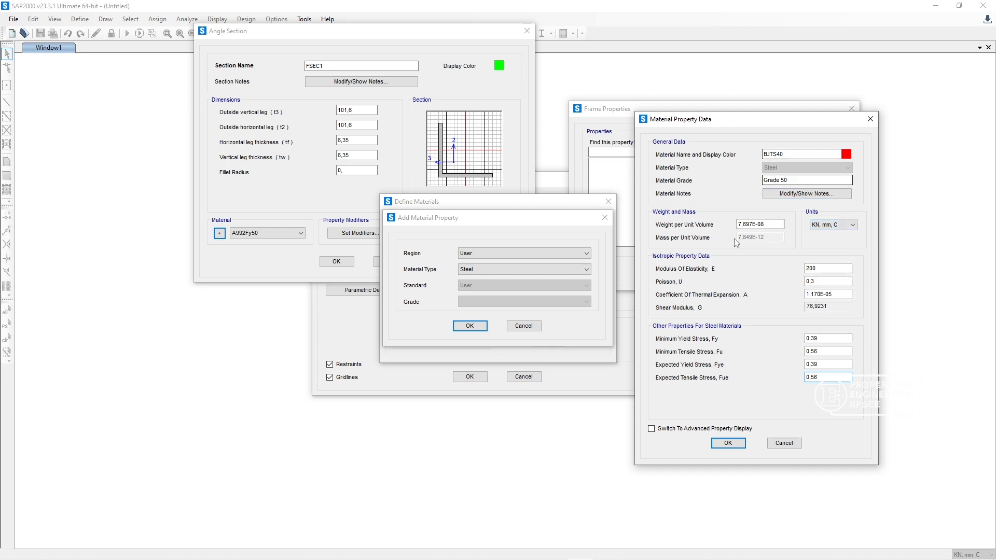
left_click(728, 444)
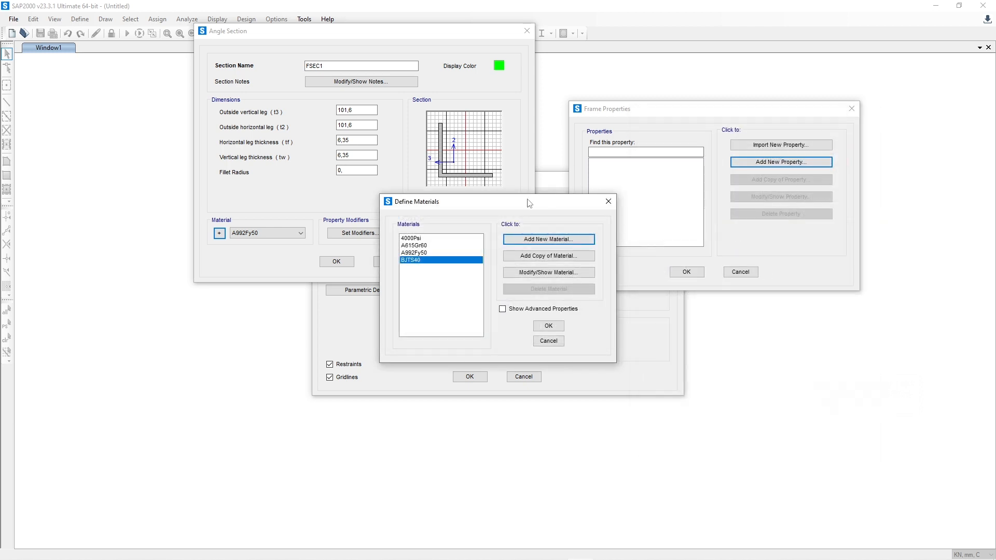
Step: Accept the material list and assign BJTS40 as the angle section's material
left_click(549, 326)
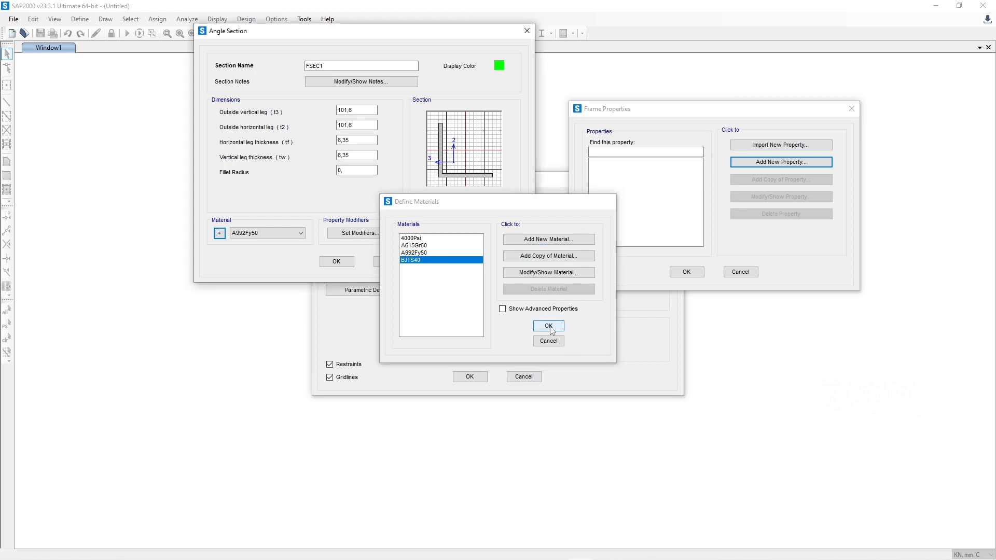
left_click(290, 233)
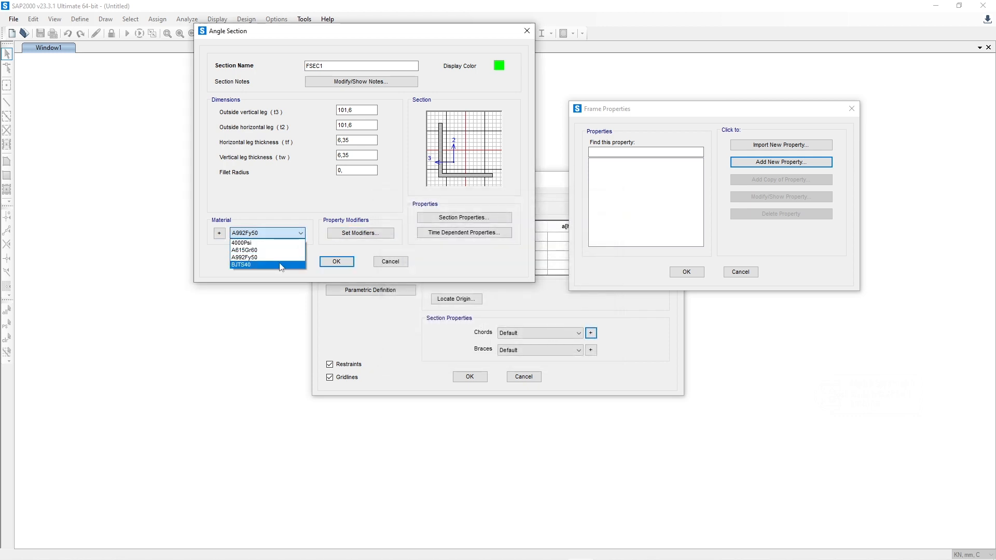
left_click(260, 266)
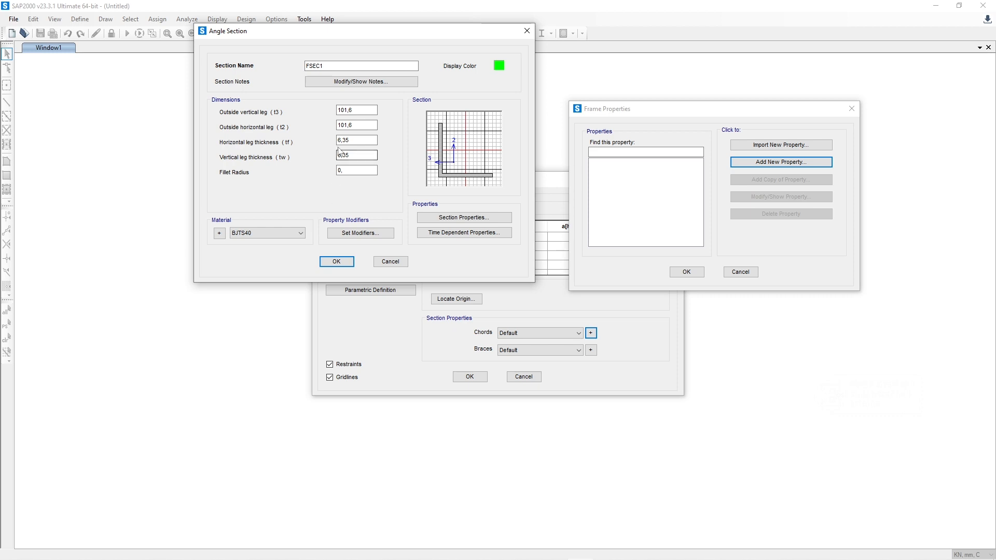
Step: Name the angle section L 50*50 and set its outside vertical and horizontal legs to 50 mm
left_click_drag(372, 110, 315, 109)
left_click_drag(326, 66, 291, 57)
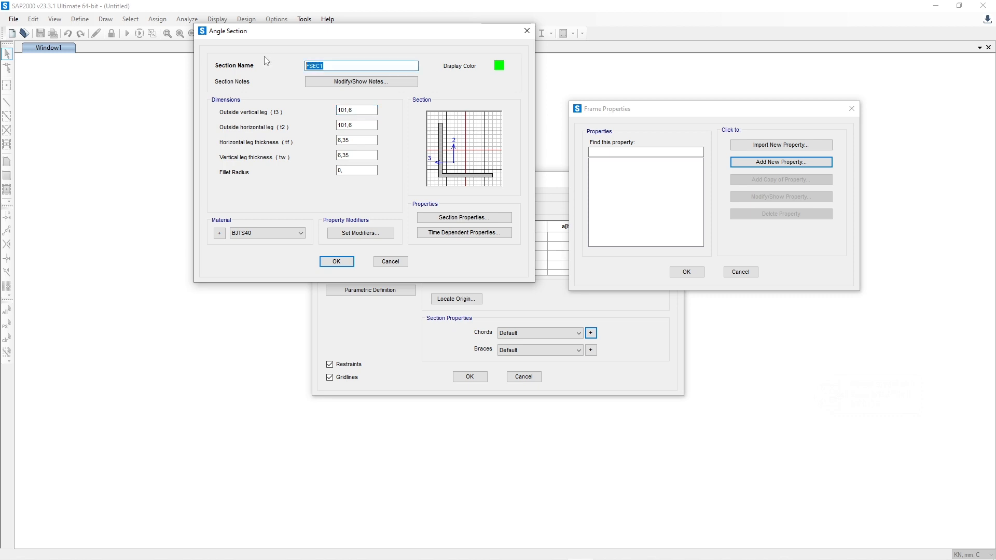
type("L")
key("Tab")
key("Tab")
type("50")
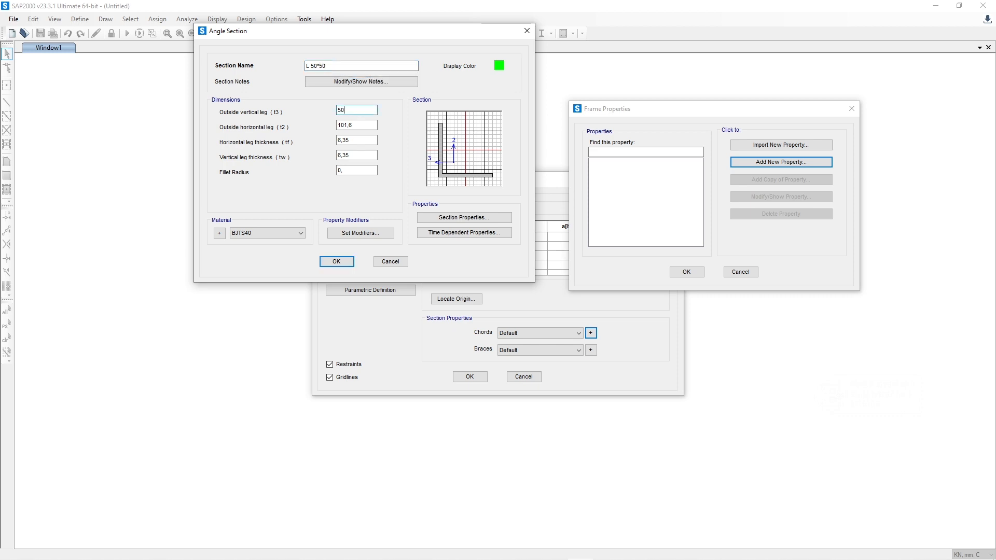
key("Tab")
type("50")
key("Tab")
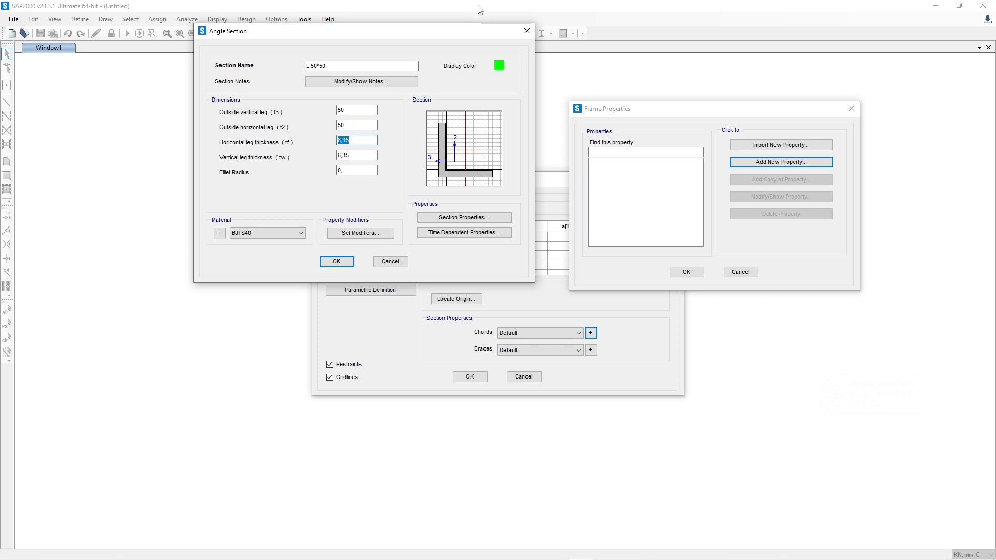
Step: Set the angle's horizontal and vertical leg thicknesses to 5 mm
type("5")
key("Tab")
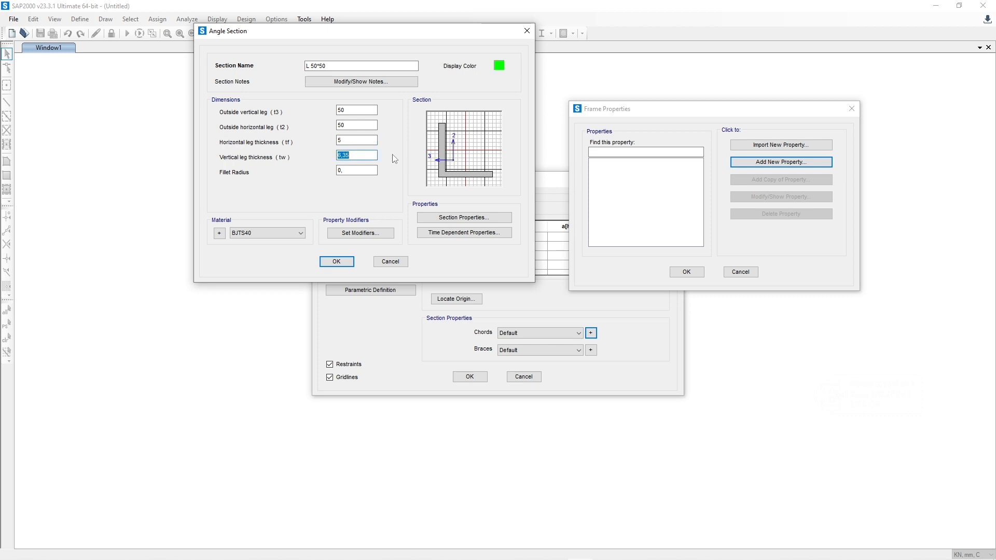
type("5")
key("Tab")
Step: Set the angle's horizontal and vertical leg thicknesses to 6 mm
key("shift+Tab")
key("shift+Tab")
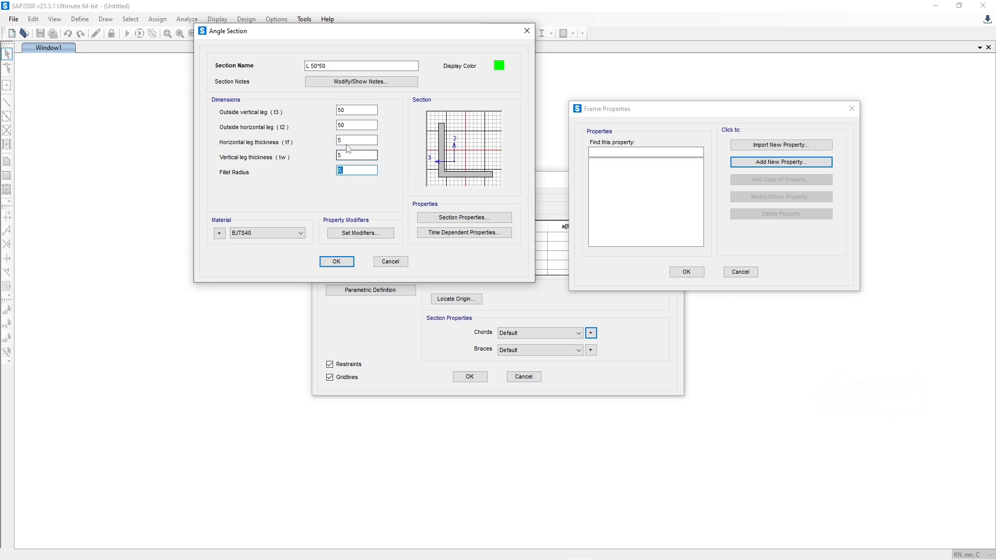
type("6")
key("Tab")
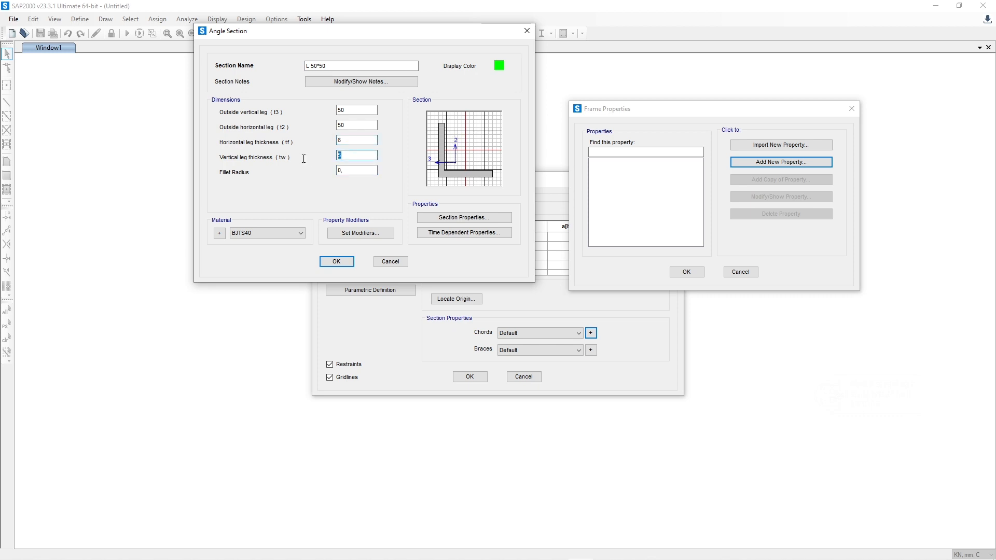
type("6")
key("Tab")
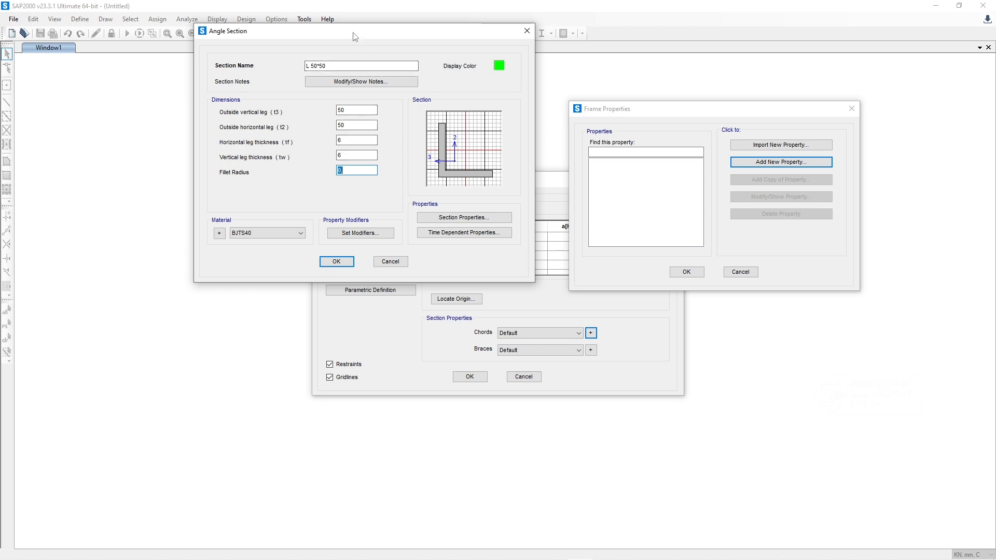
Step: Rename the angle section to L 50*50 (ID) and accept it in the frame properties
left_click_drag(355, 36, 332, 93)
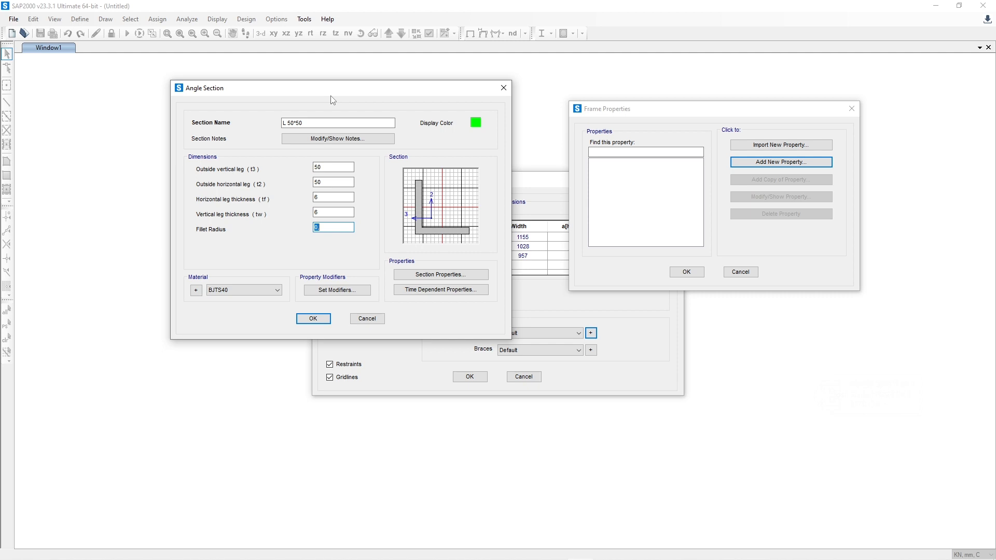
left_click_drag(360, 93, 372, 82)
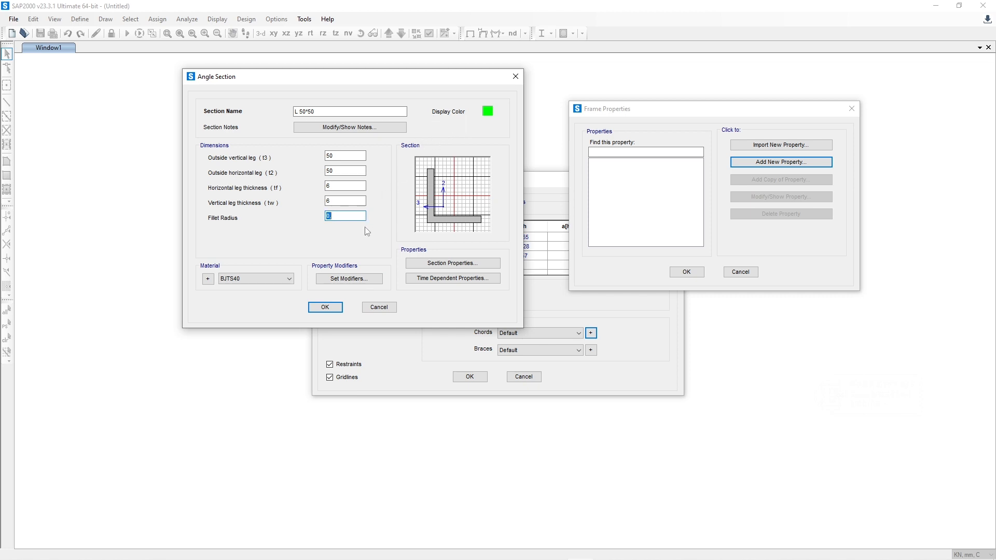
left_click(333, 308)
left_click(325, 111)
left_click(324, 308)
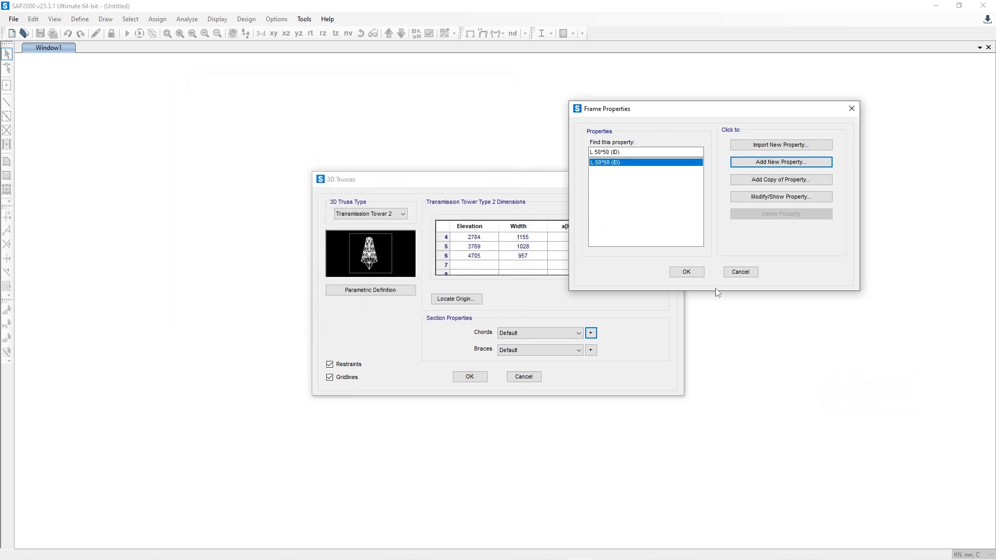
left_click(687, 273)
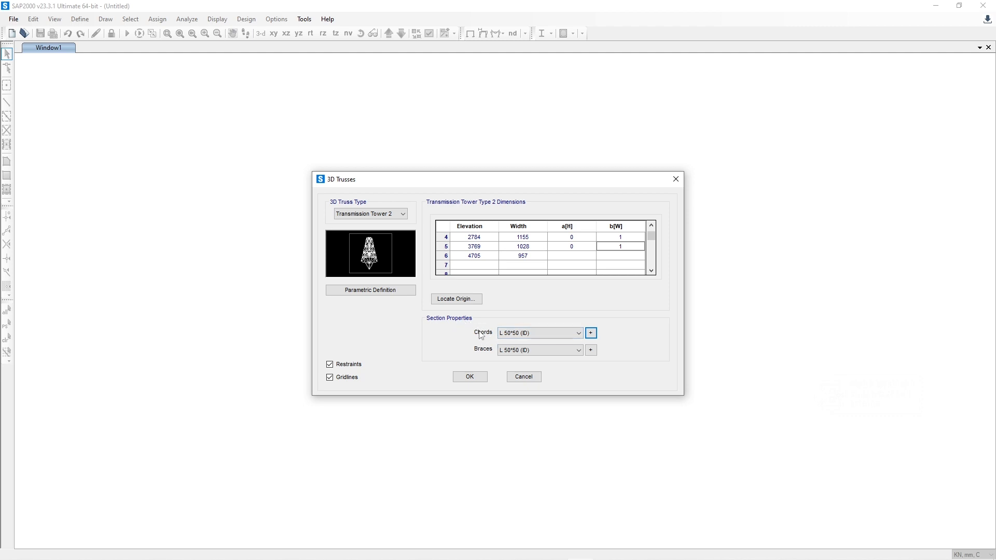
Step: Keep L 50*50 (ID) for both chords and braces and generate the Transmission Tower 2 truss
left_click(529, 351)
left_click(530, 351)
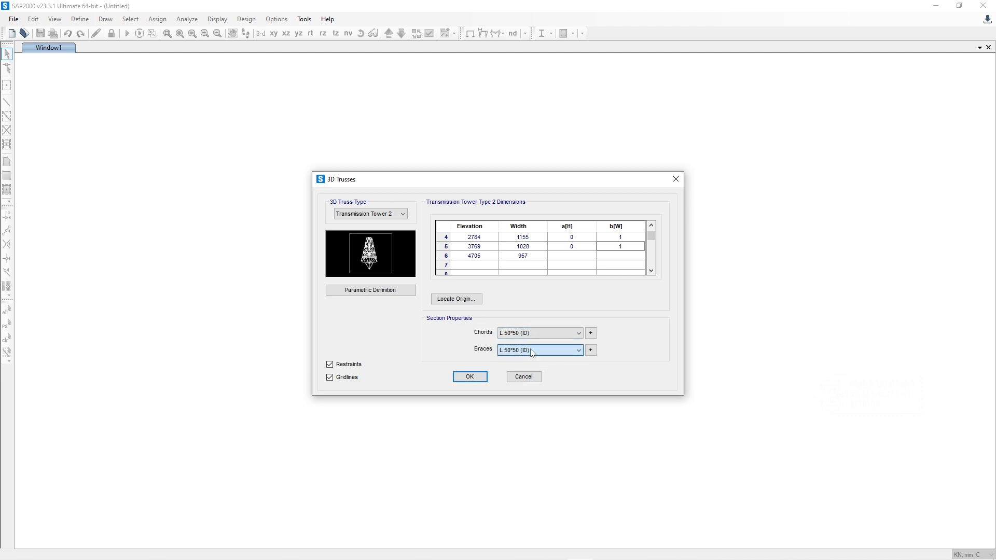
left_click(528, 334)
left_click(529, 333)
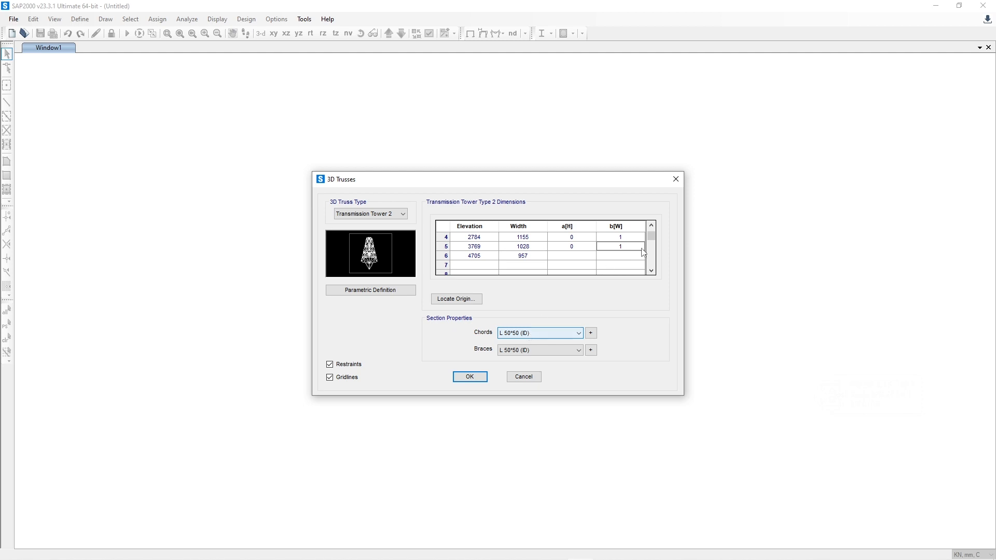
left_click(652, 227)
left_click(651, 227)
left_click(652, 227)
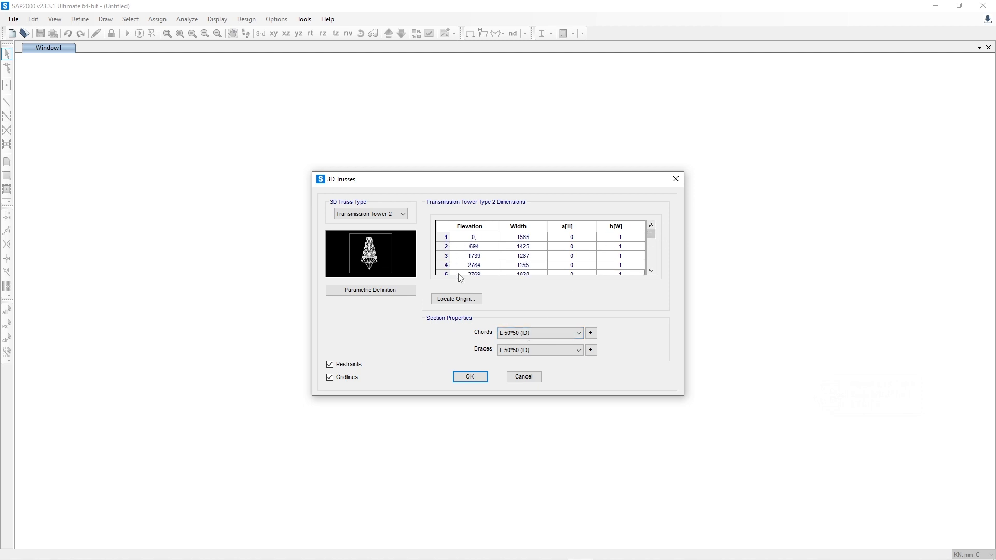
left_click(482, 378)
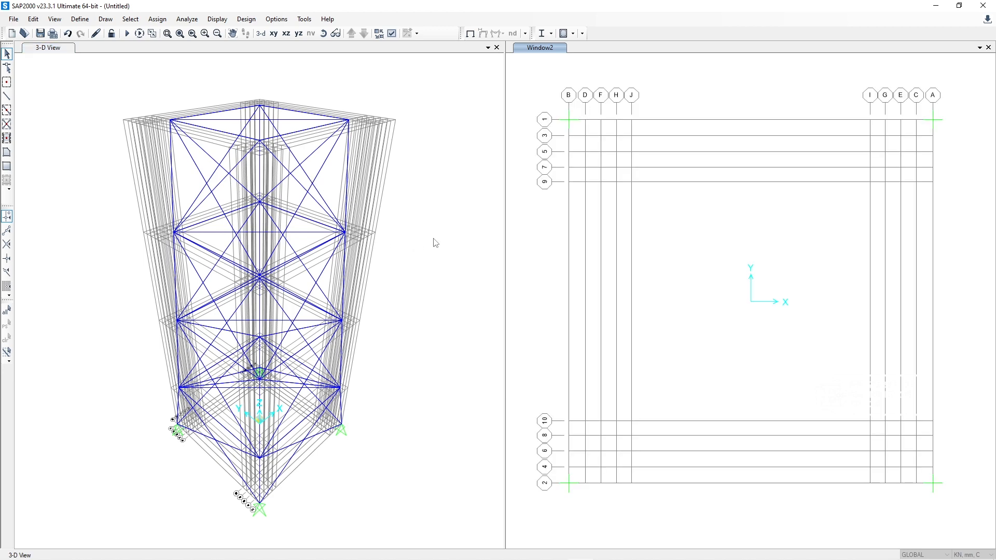
Step: Examine the generated tower's chords, bracing and supports from several directions in the 3D view
left_click(323, 34)
left_click_drag(403, 178, 176, 212)
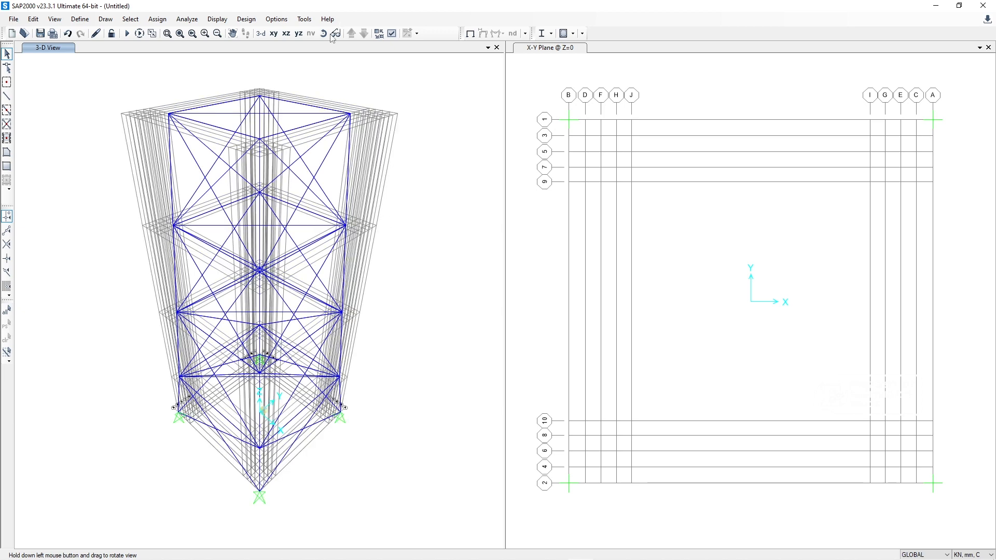
left_click_drag(406, 141, 442, 147)
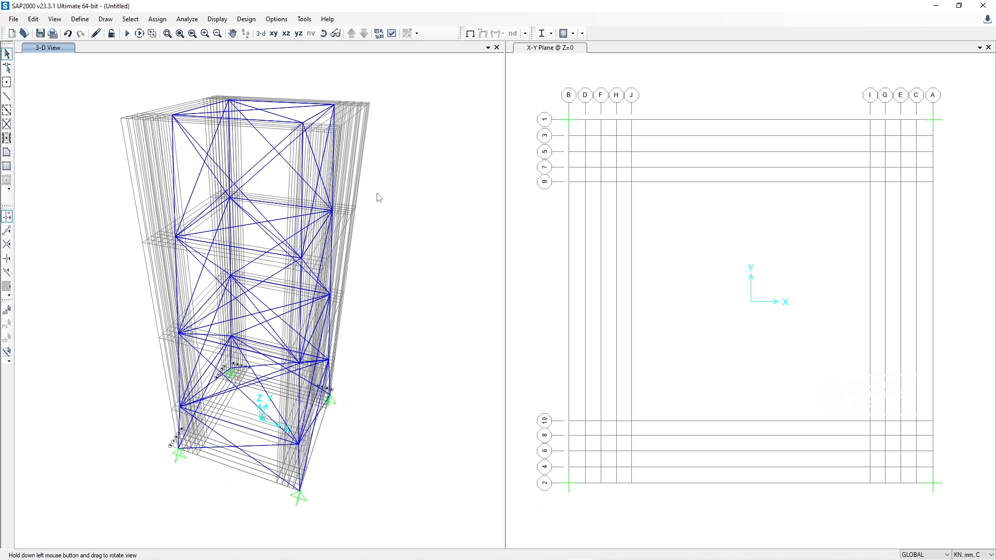
left_click(324, 34)
left_click_drag(389, 107, 372, 79)
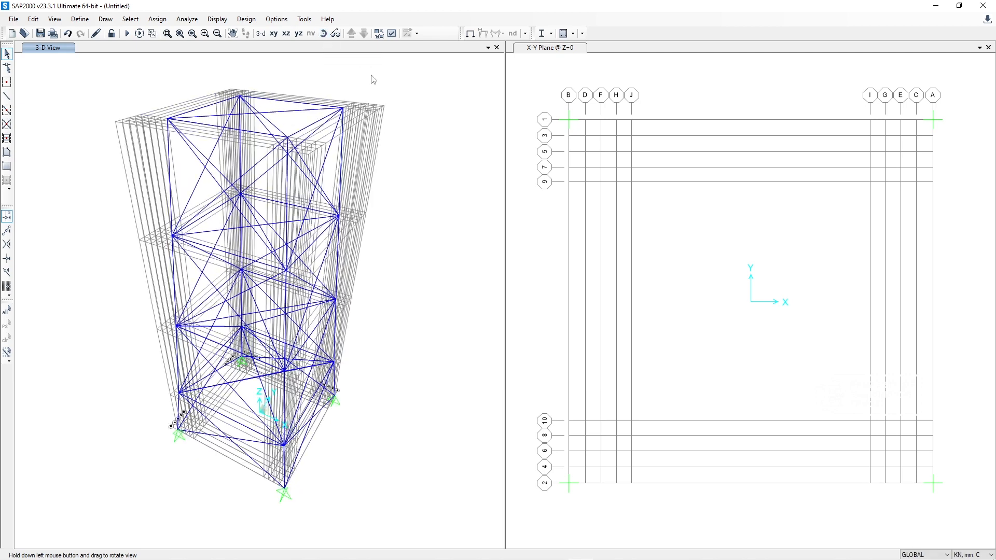
left_click(236, 36)
left_click_drag(412, 134, 418, 153)
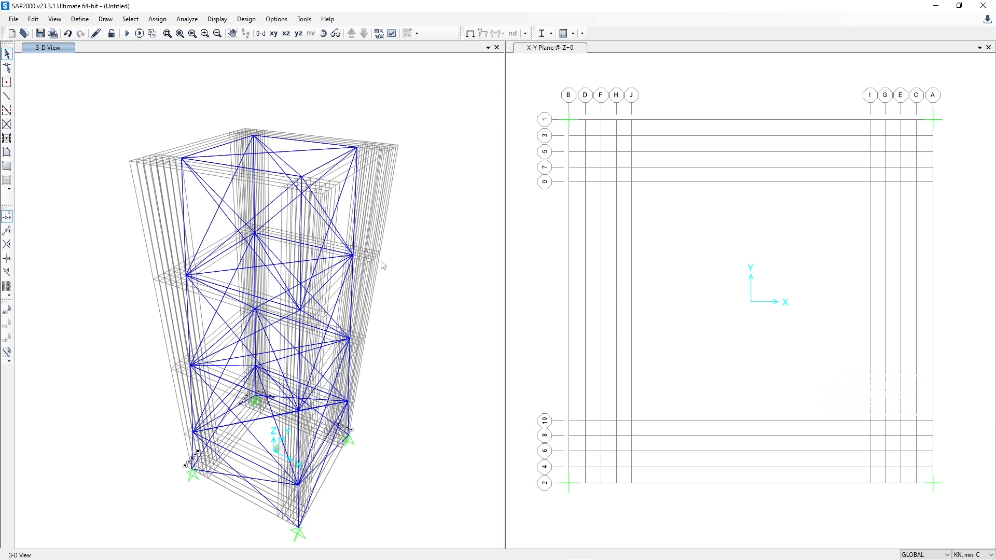
Step: Delete the two crossing braces in the lowest panel of the tower's negative-Y face
left_click(232, 33)
left_click_drag(348, 338, 361, 221)
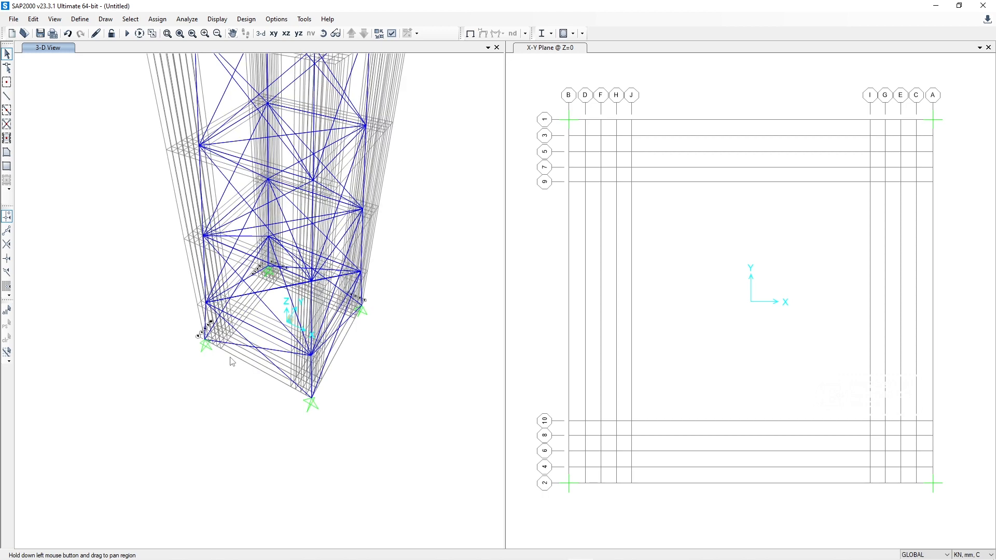
scroll(248, 353, "up", 3)
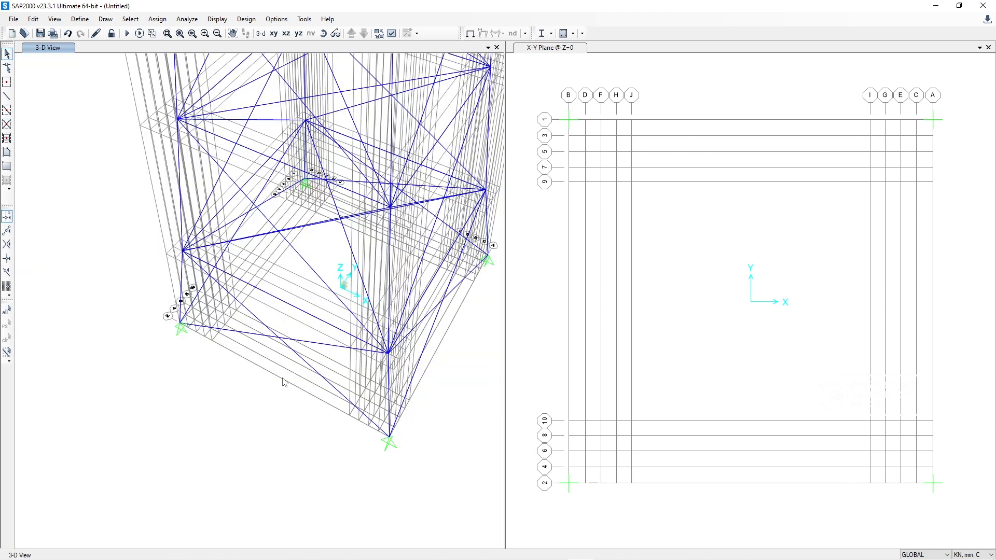
left_click_drag(293, 405, 261, 320)
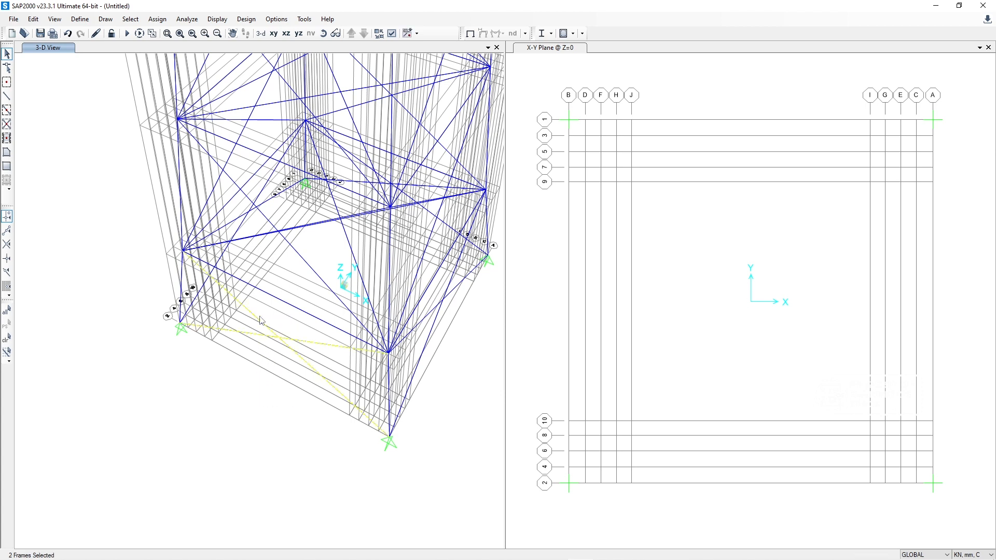
key("Delete")
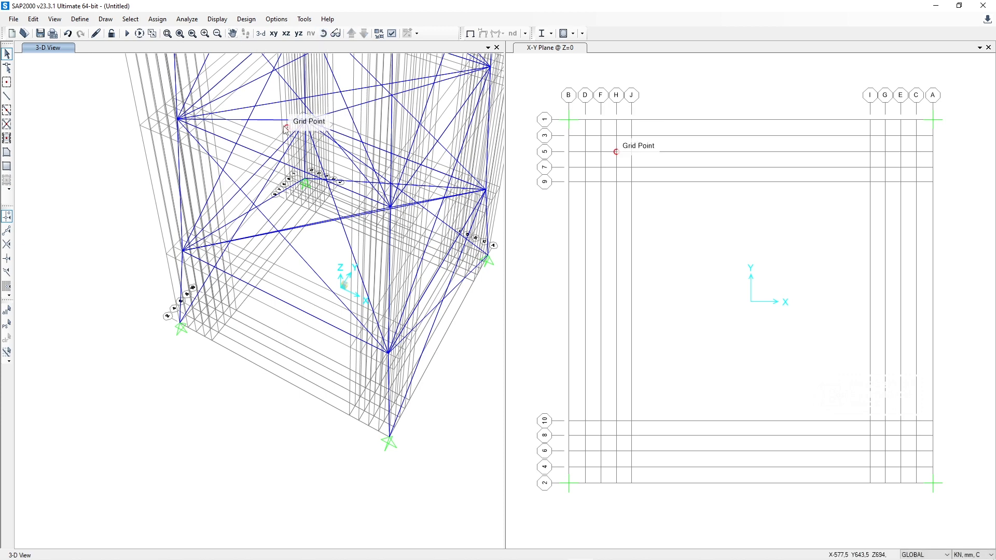
Step: Delete the two crossing braces in the lowest panel of the tower's positive-X face
scroll(306, 210, "up", 2)
scroll(245, 279, "up", 2)
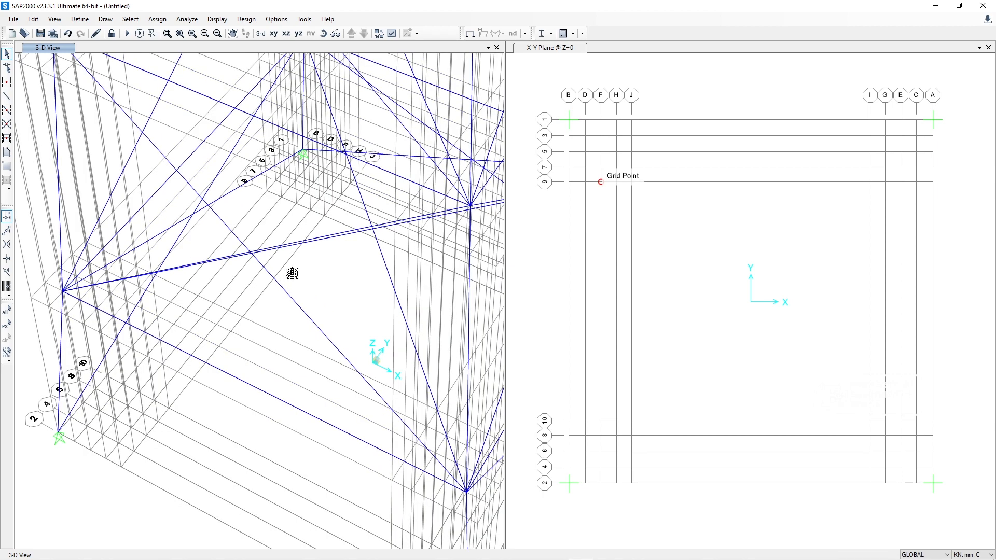
left_click(323, 33)
left_click_drag(376, 213, 310, 162)
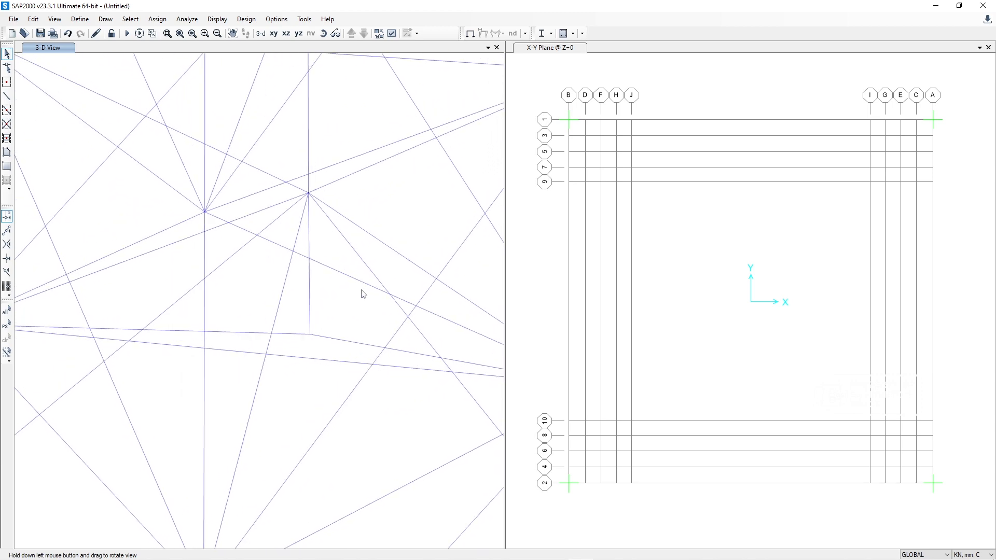
left_click_drag(363, 291, 346, 268)
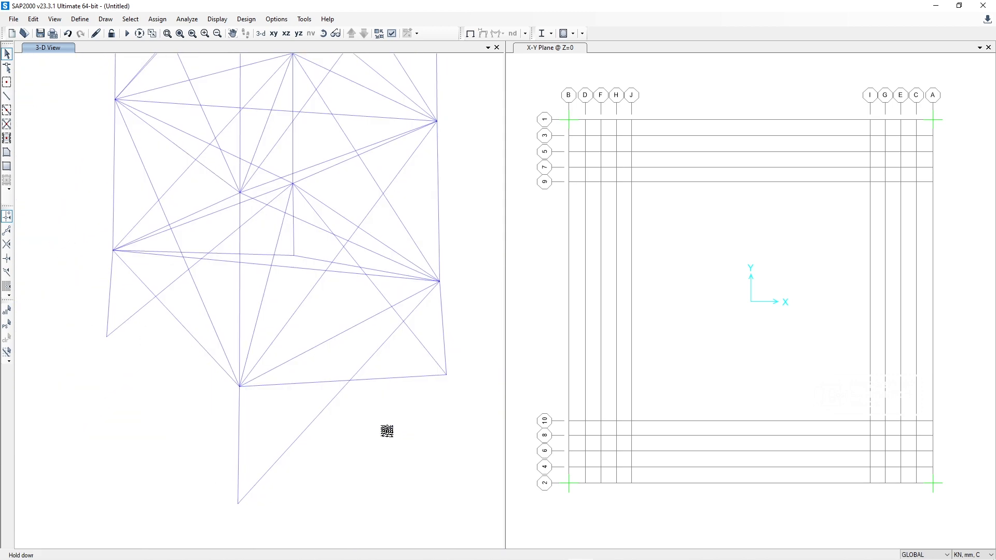
left_click_drag(413, 466, 366, 418)
key("Delete")
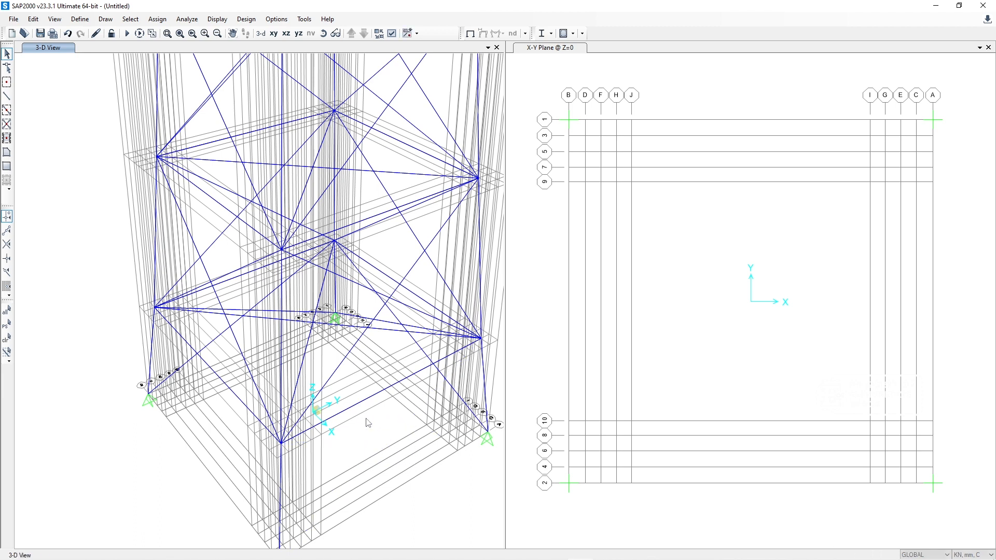
Step: Delete the two crossing braces in the lowest panel of the tower's positive-Y face
left_click(324, 34)
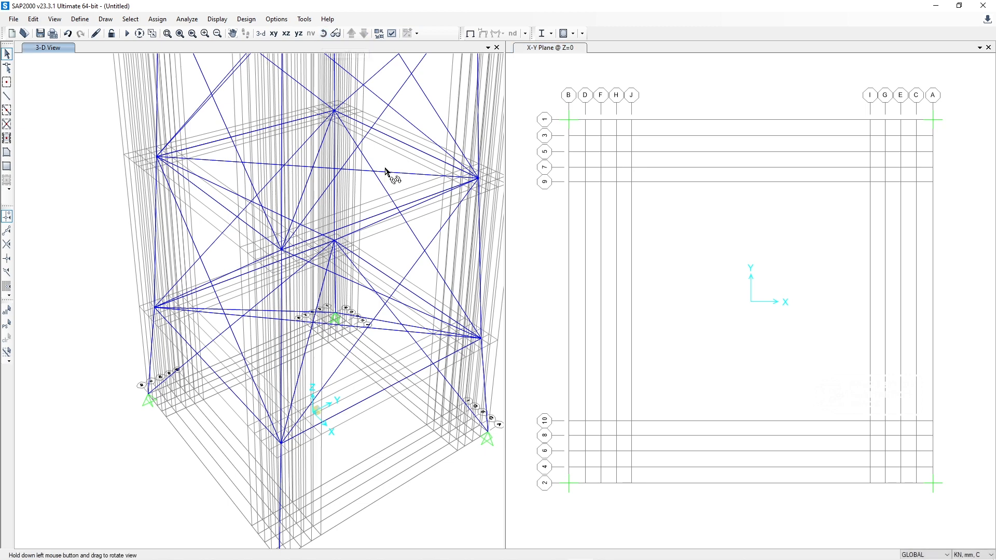
left_click_drag(389, 171, 192, 258)
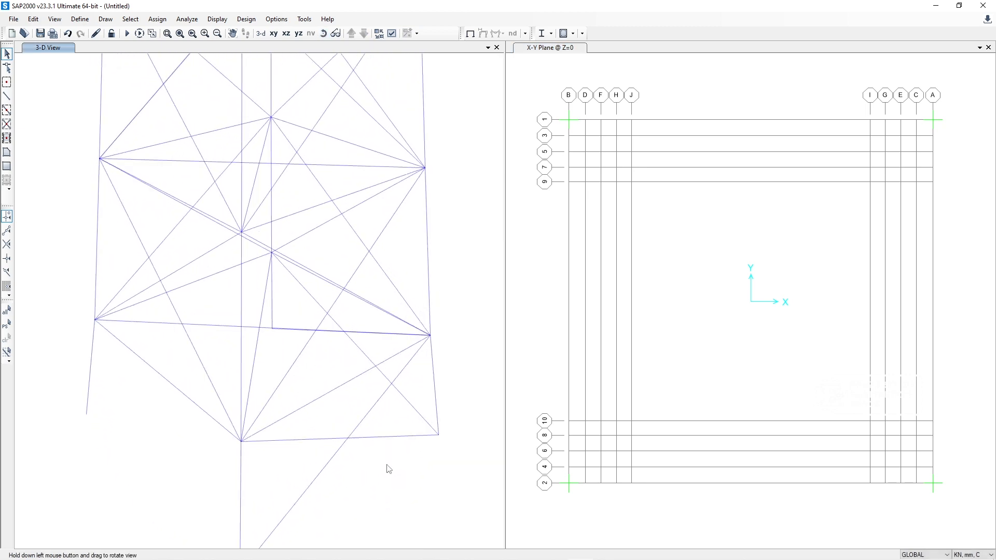
left_click_drag(390, 486, 334, 419)
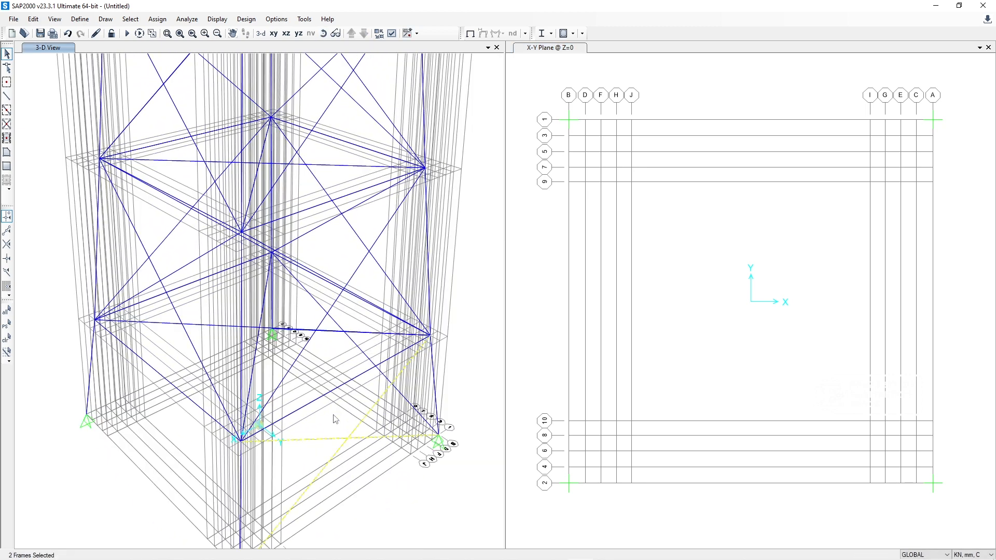
key("Delete")
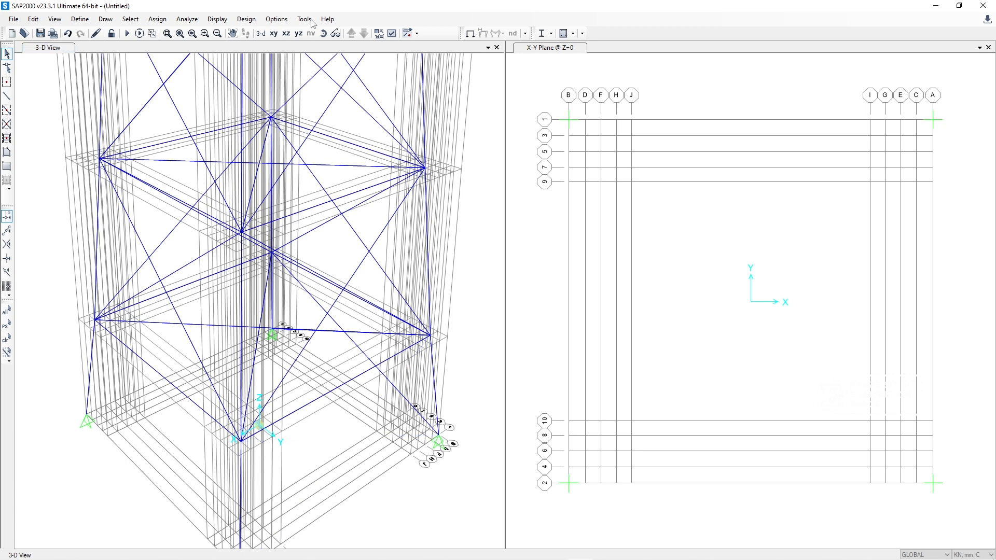
Step: Delete the two crossing braces in the lowest panel of the tower's negative-X face
left_click(323, 33)
left_click_drag(349, 107, 186, 284)
left_click_drag(370, 453, 374, 456)
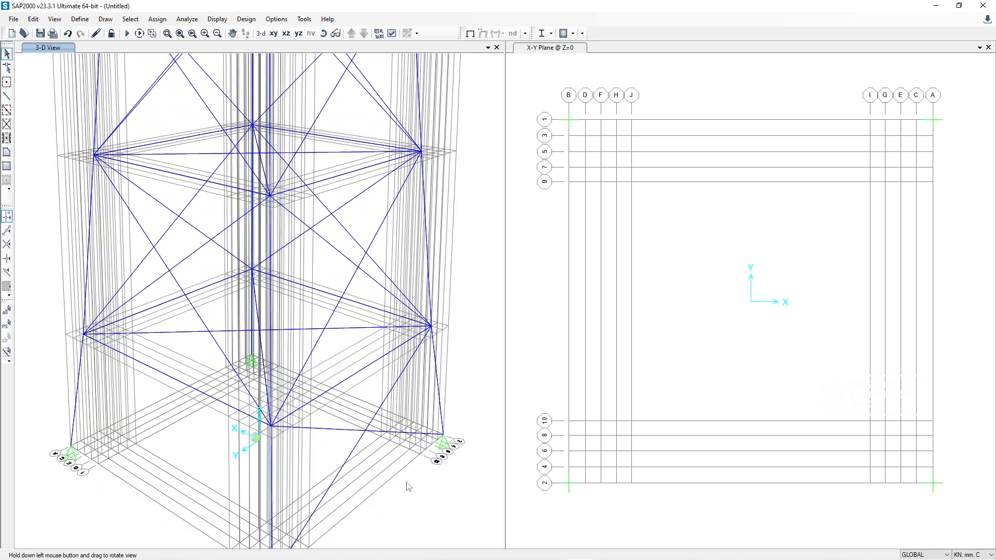
left_click_drag(407, 483, 352, 415)
key("Delete")
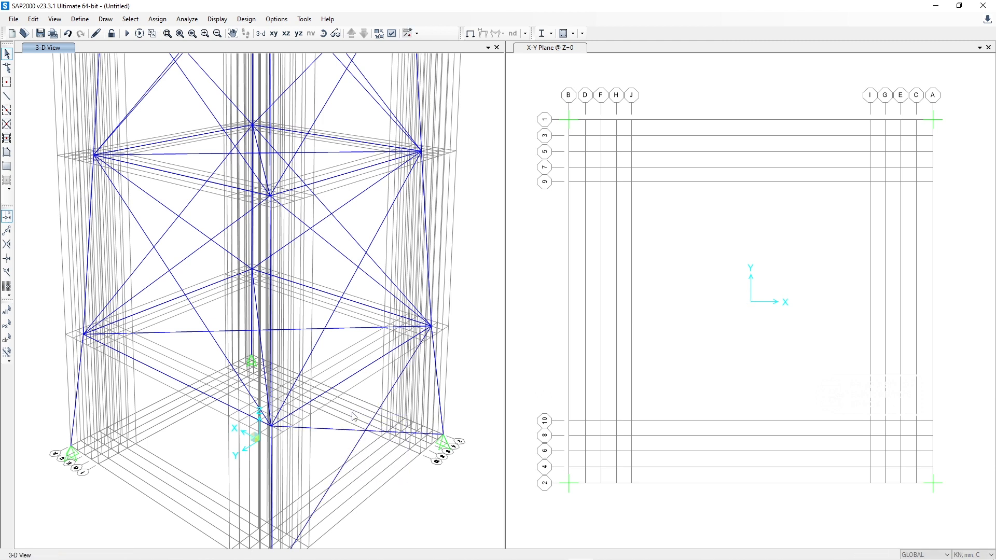
Step: Delete the two horizontal diagonals that cross inside the tower at its lowest beam level
left_click(324, 39)
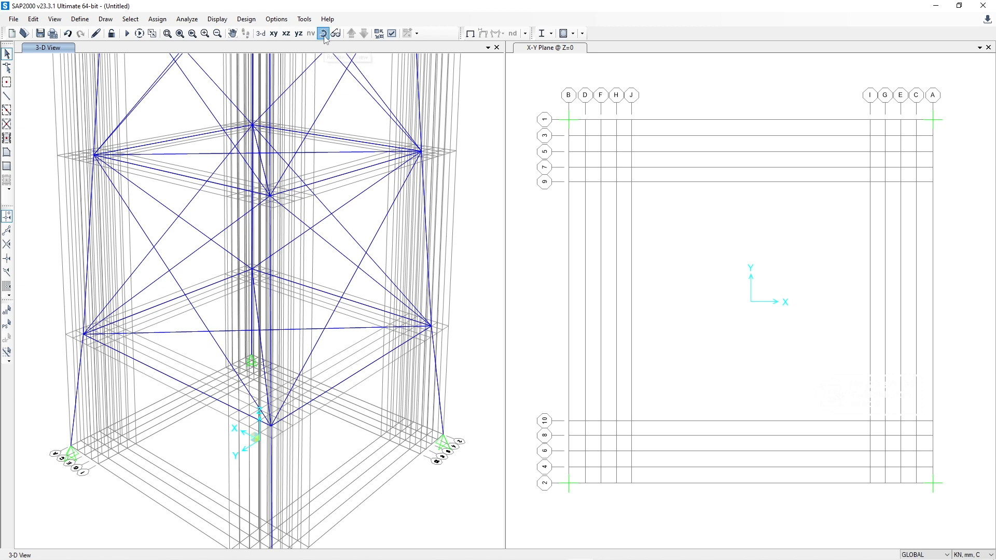
left_click_drag(332, 270, 356, 364)
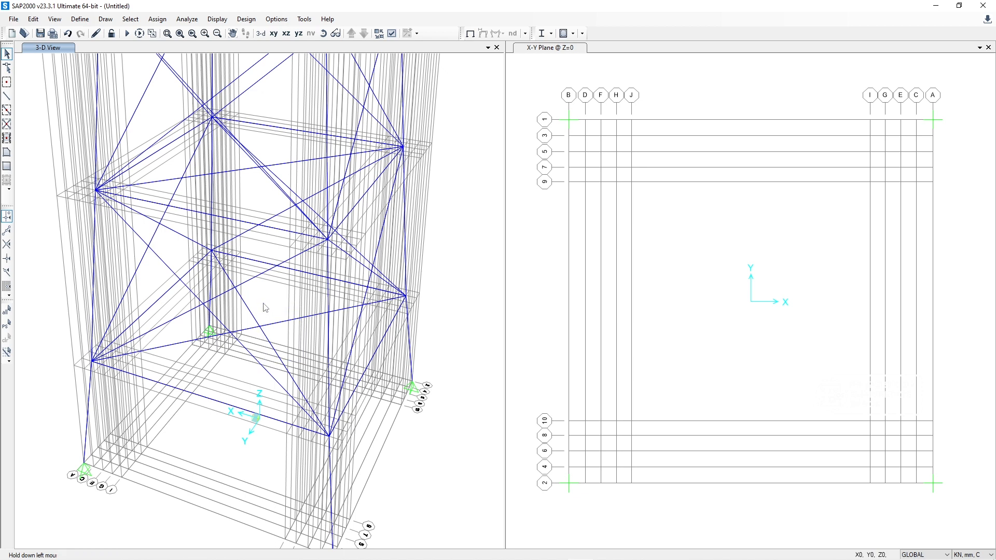
left_click_drag(264, 304, 263, 304)
key("Delete")
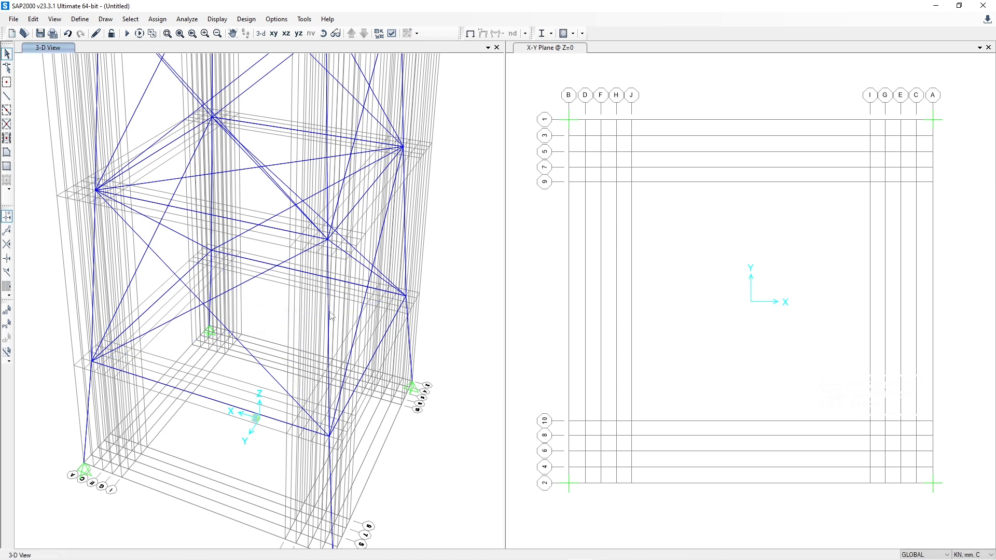
Step: Show the X-Y plan at Z=1739 beside the 3D view and delete the two crossing diagonals on that level
left_click(273, 34)
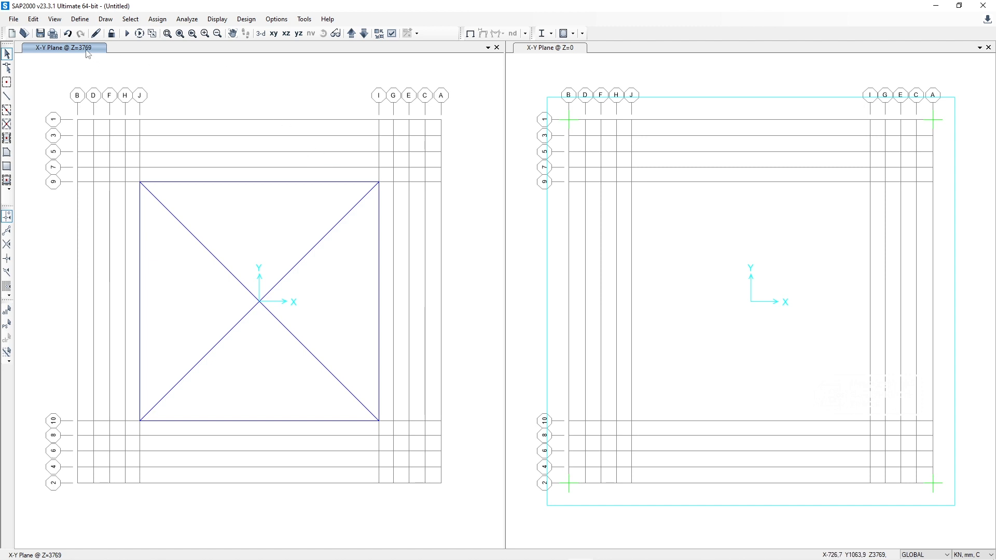
left_click(352, 33)
left_click(351, 34)
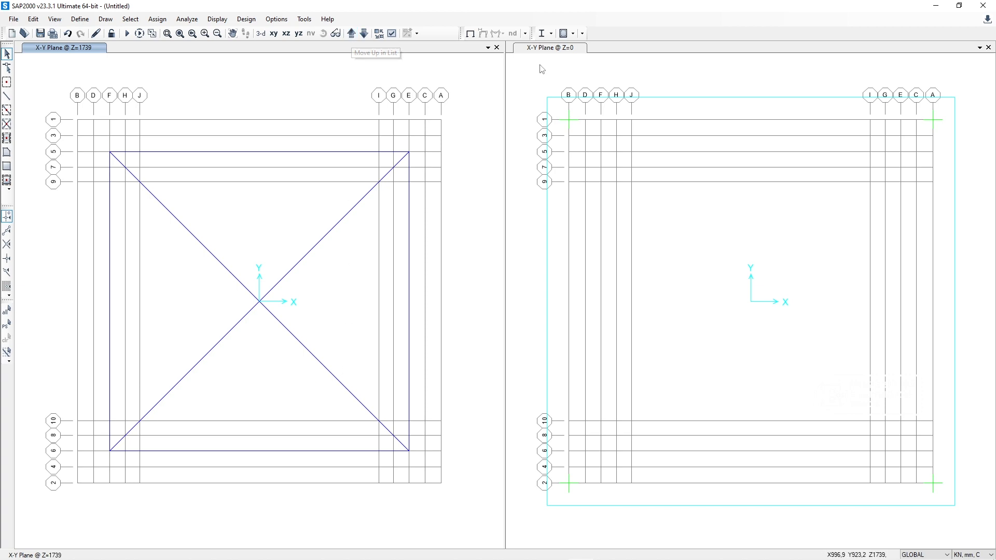
left_click(261, 33)
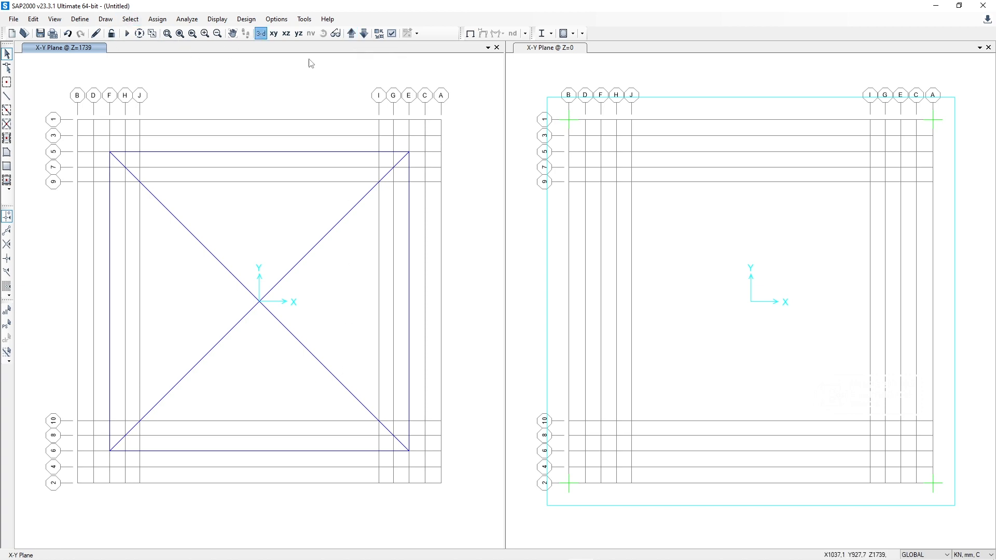
left_click(556, 48)
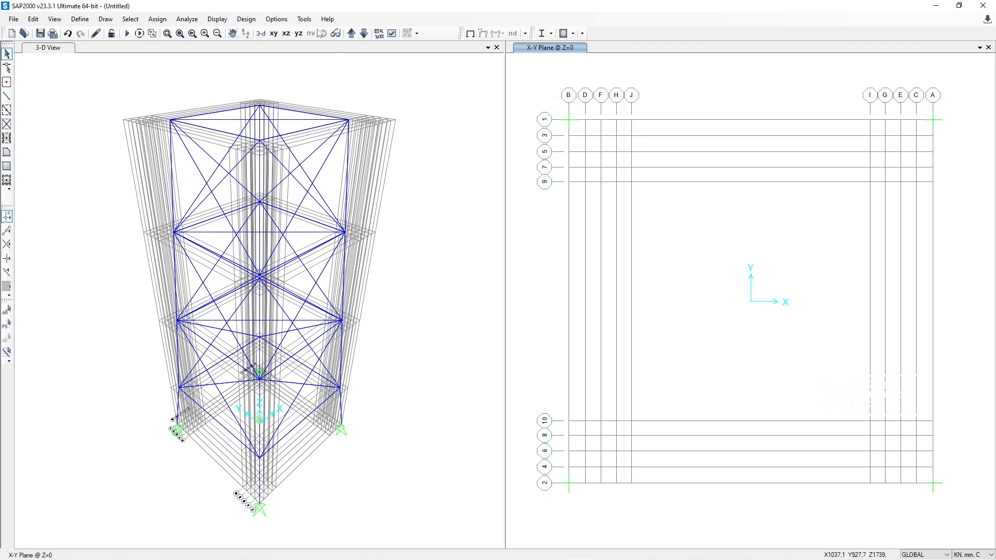
left_click(275, 33)
left_click_drag(790, 400, 710, 261)
key("Delete")
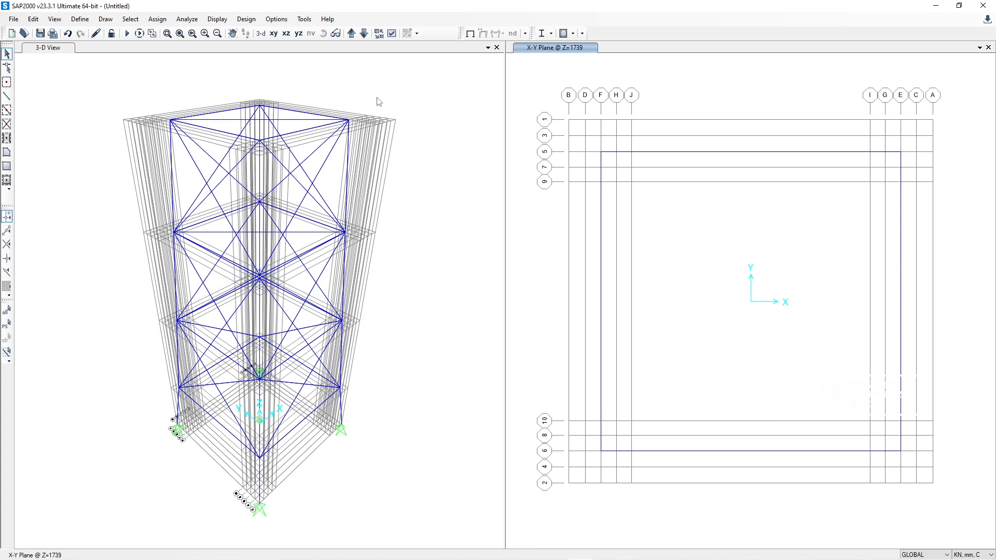
Step: Delete the two crossing diagonals in the X-Y plan at Z=3769, leaving the perimeter beams
left_click(352, 35)
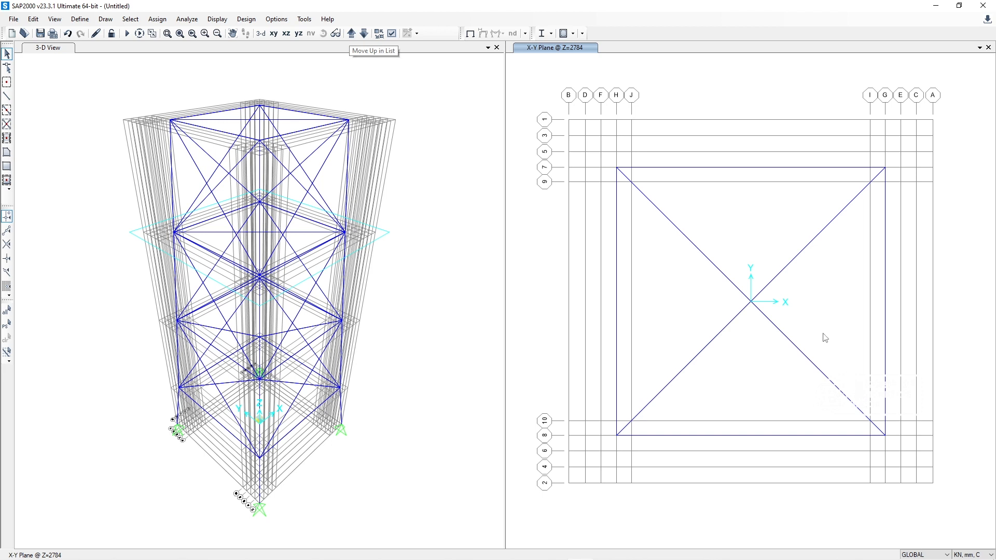
left_click_drag(799, 389, 752, 347)
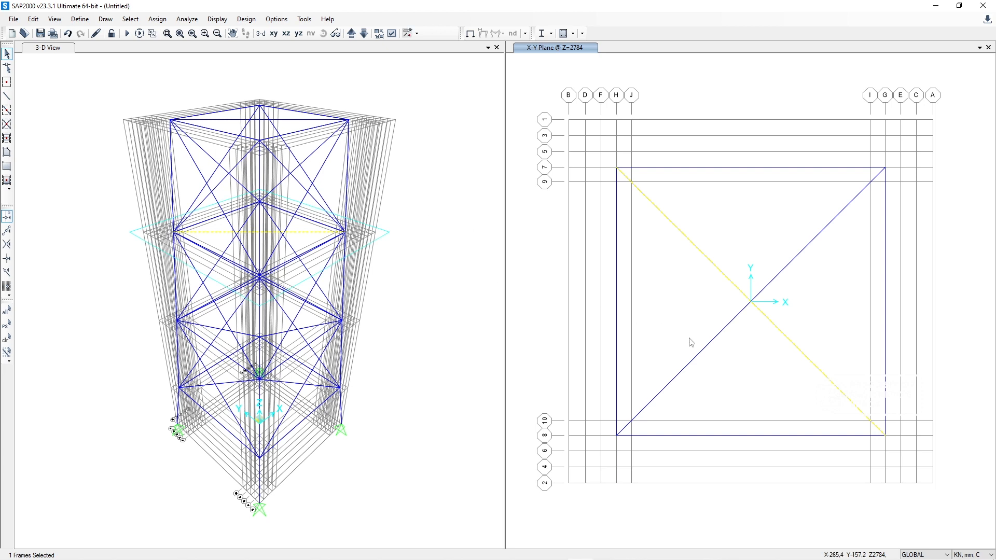
key("Escape")
left_click(351, 32)
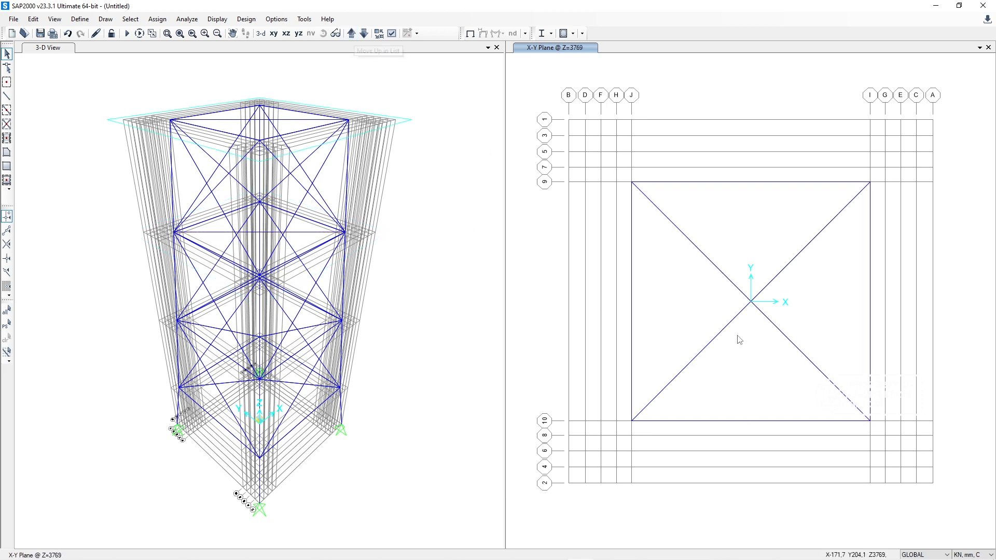
left_click_drag(804, 389, 666, 240)
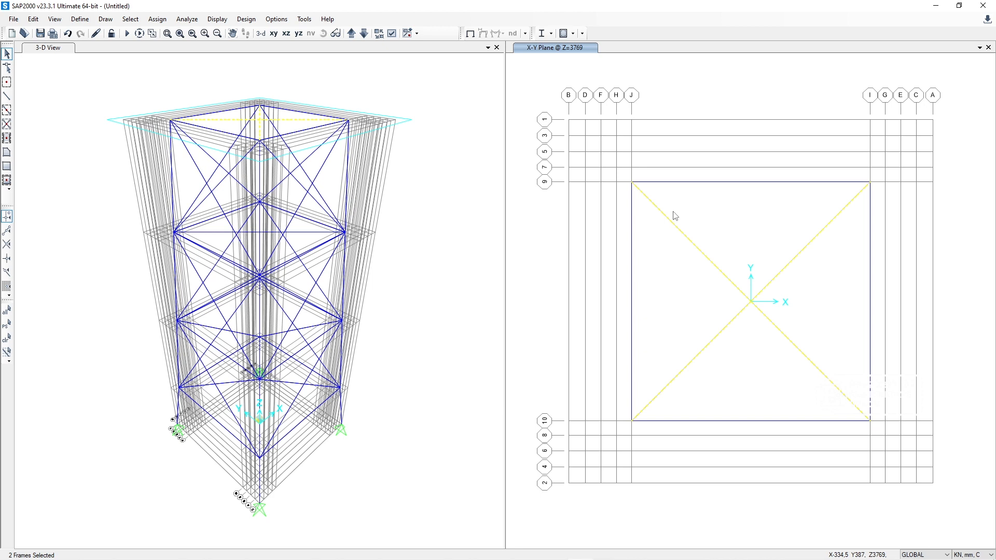
key("ctrl+q")
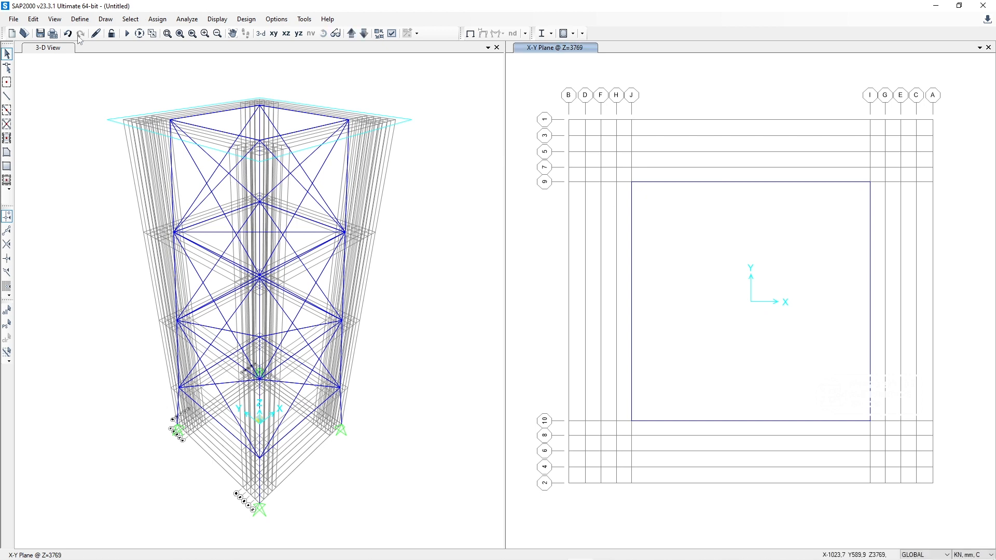
Step: Select the Z=3769 beam on grid line 9 and bring up the SPL-A-012-ABD-TORN AIR drawing's model space in AutoCAD
left_click(673, 183)
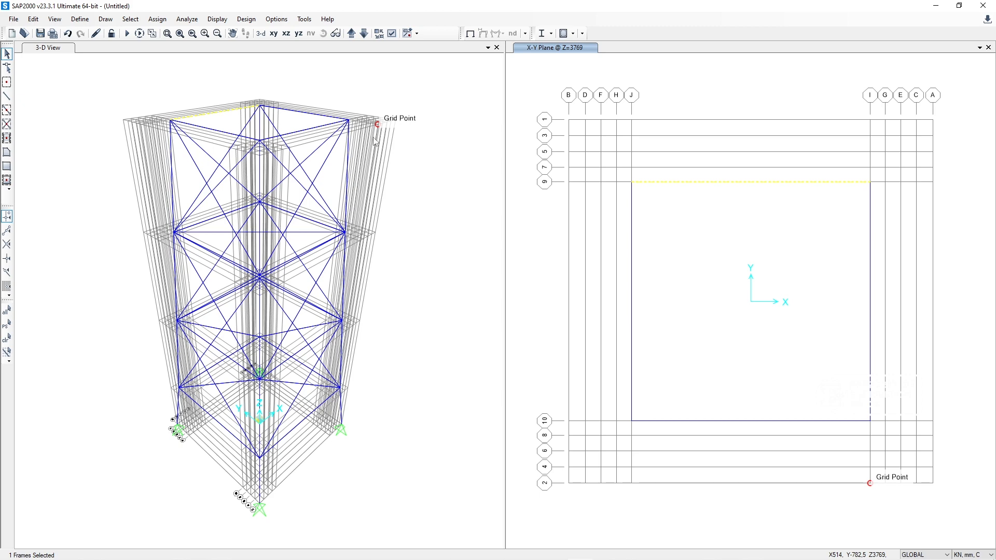
key("super")
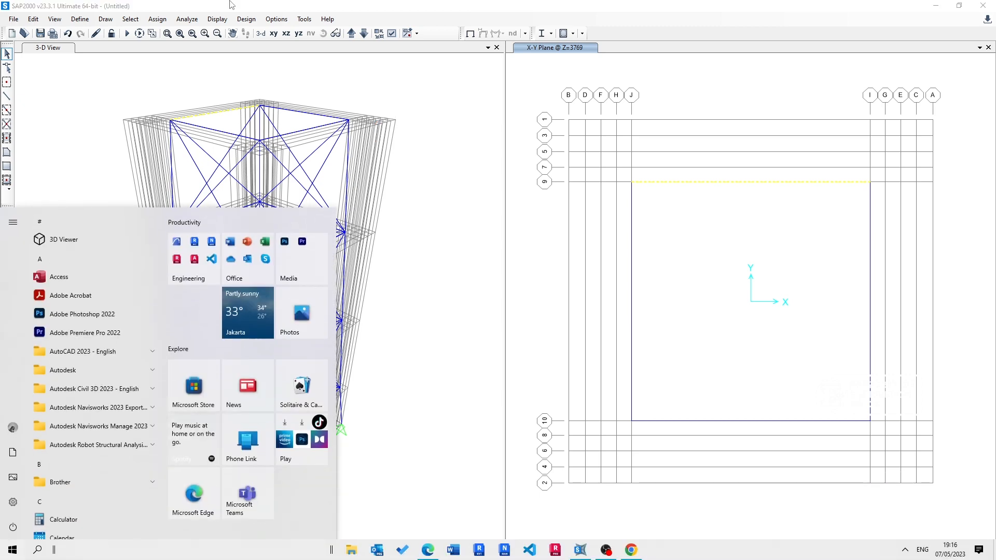
type("auto")
key("Return")
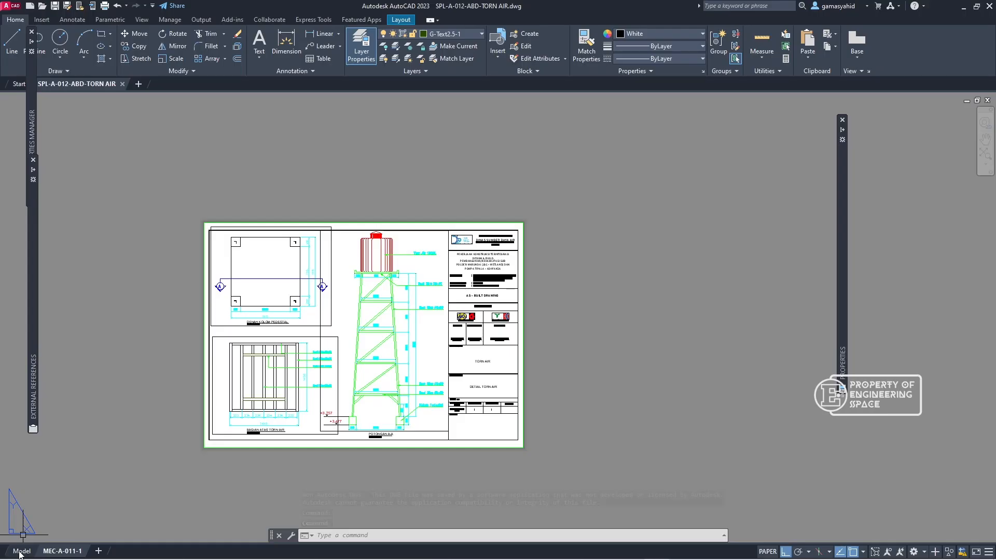
left_click(22, 551)
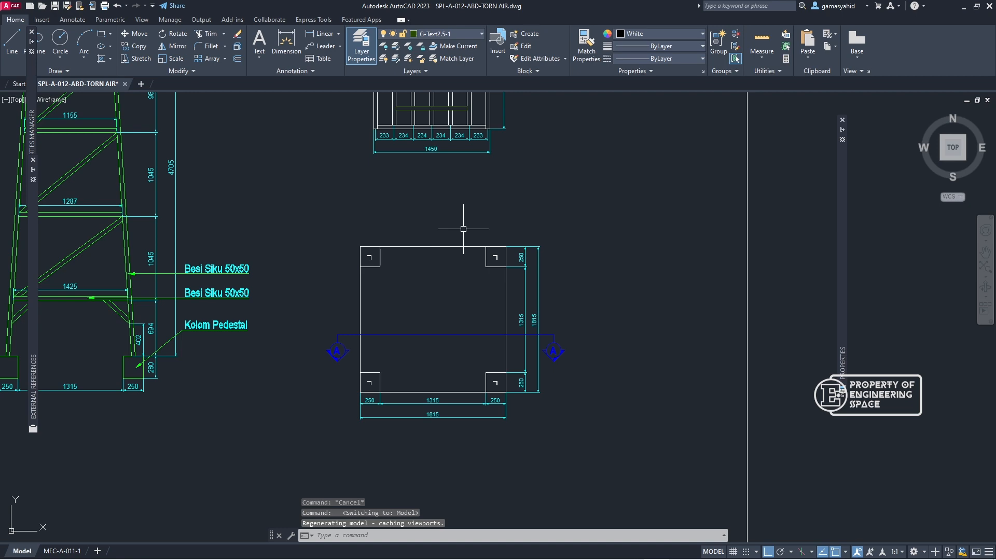
Step: Examine the member layout and spacing dimensions in the tank platform plan, and return to SAP2000
type("pan")
key("Return")
left_click_drag(463, 227, 483, 358)
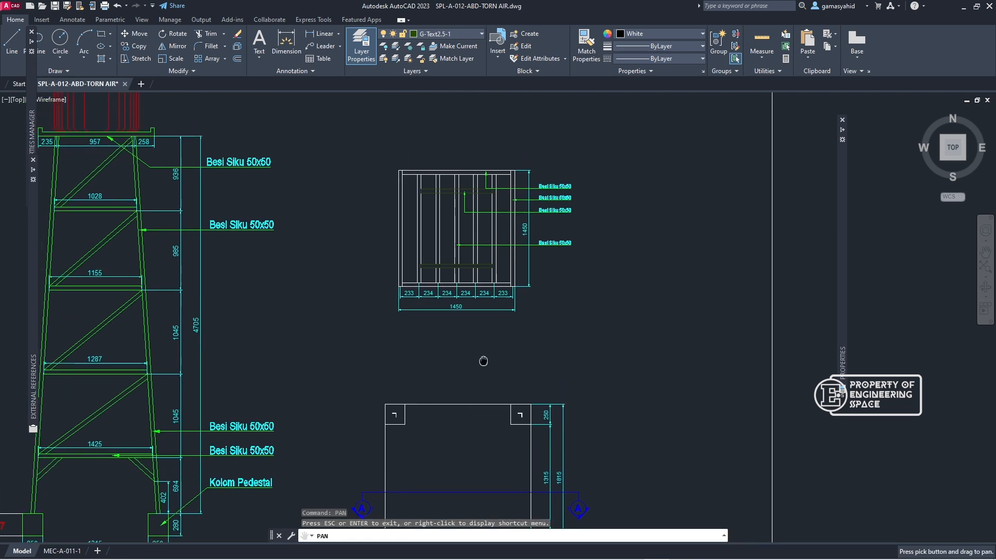
scroll(465, 251, "up", 4)
mouse_move(467, 250)
left_mouse_down()
mouse_move(483, 338)
mouse_move(474, 307)
left_mouse_up()
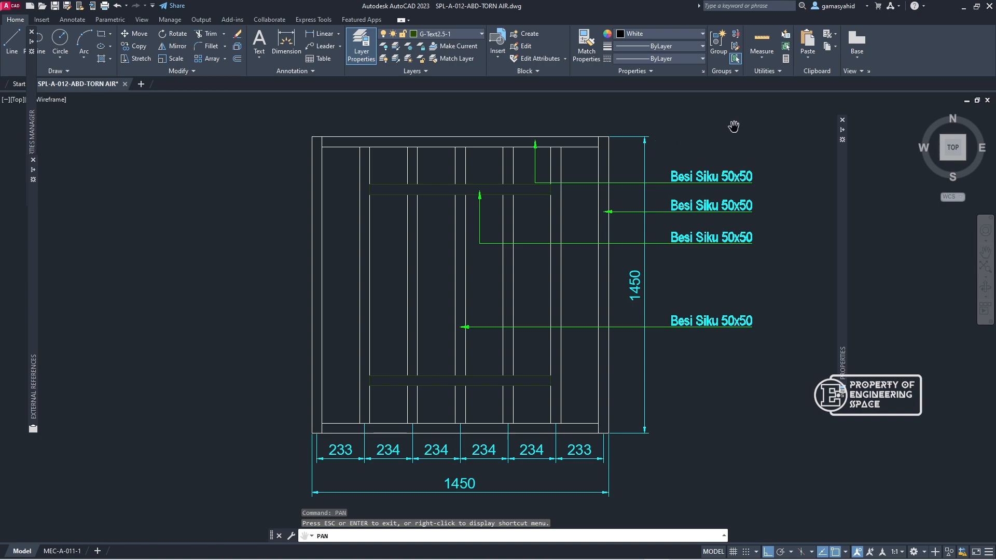
left_click(964, 6)
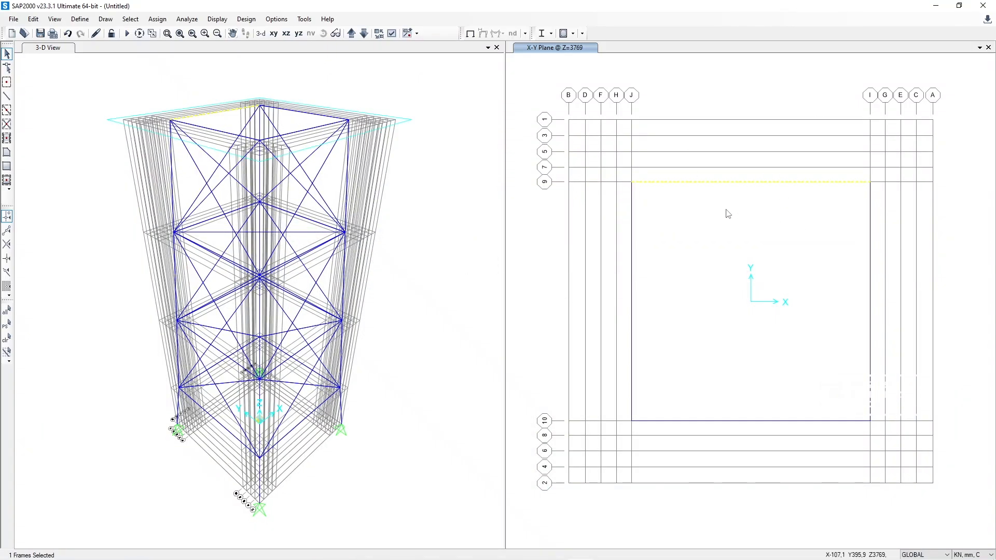
Step: Divide the selected Z=3769 beam on grid line 9 into four frames
mouse_move(598, 540)
left_click(661, 555)
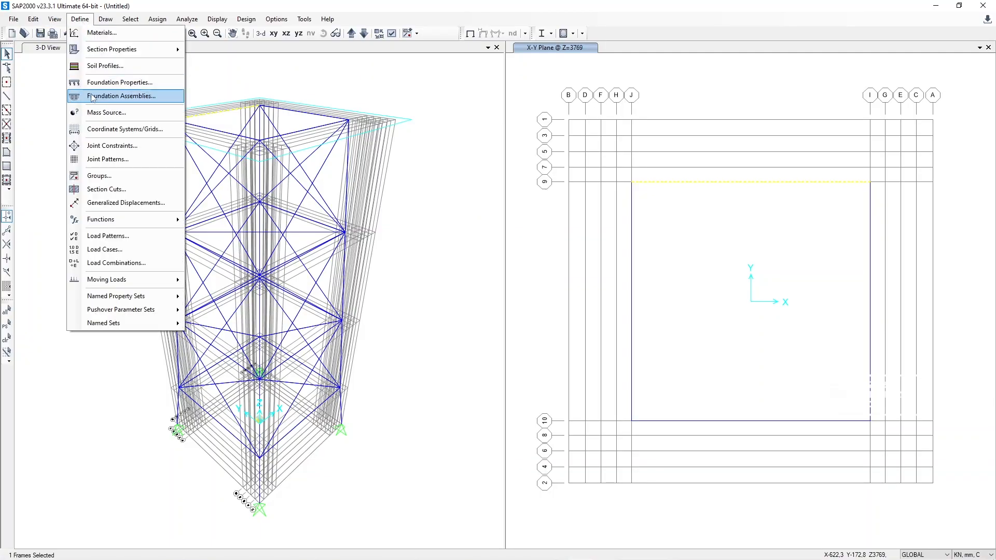
mouse_move(33, 18)
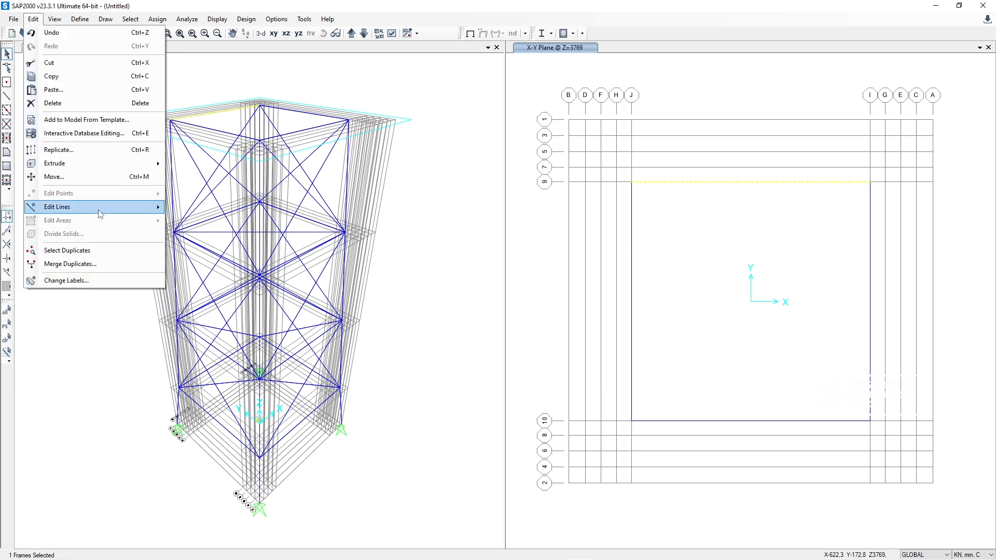
mouse_move(101, 214)
left_click(195, 207)
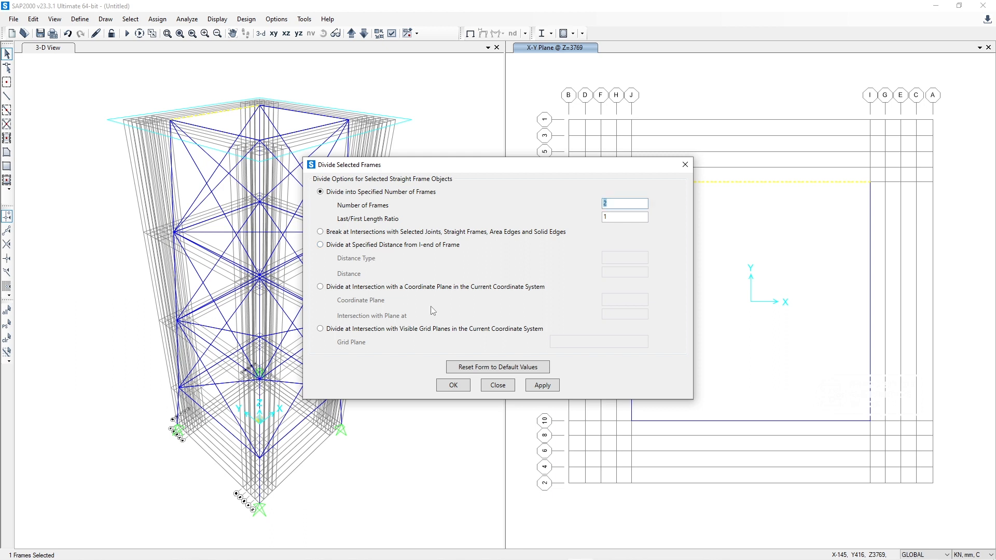
left_click(448, 231)
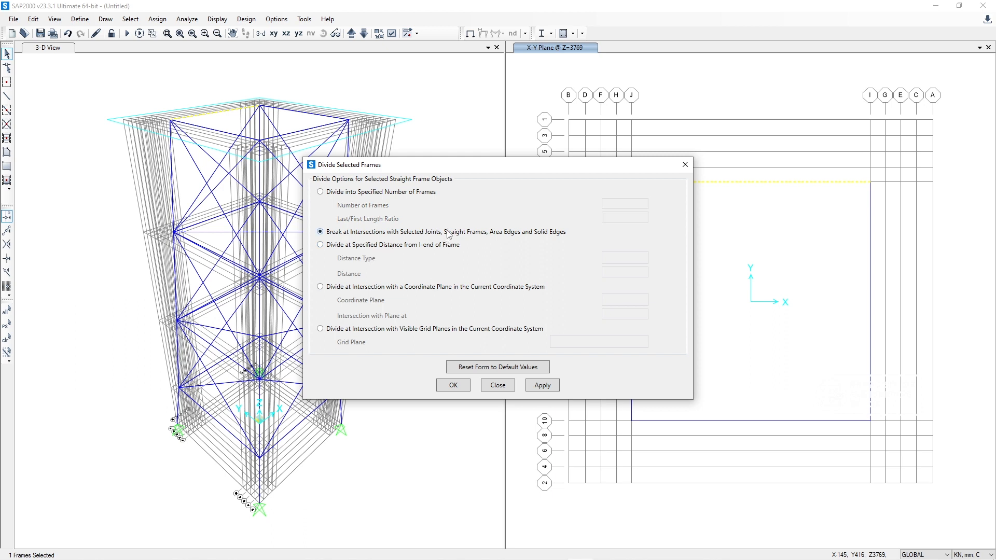
left_click(439, 193)
double_click(637, 208)
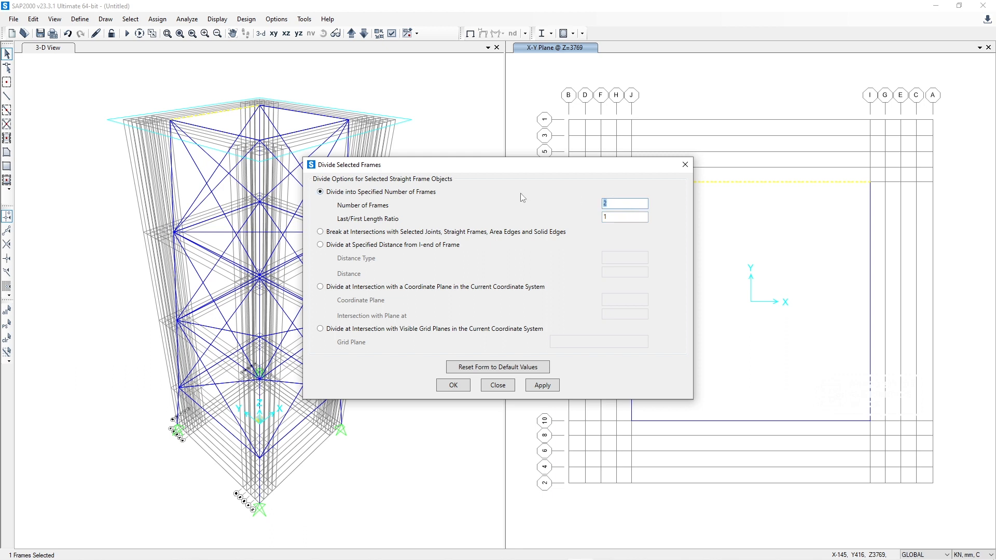
type("4")
left_click(541, 385)
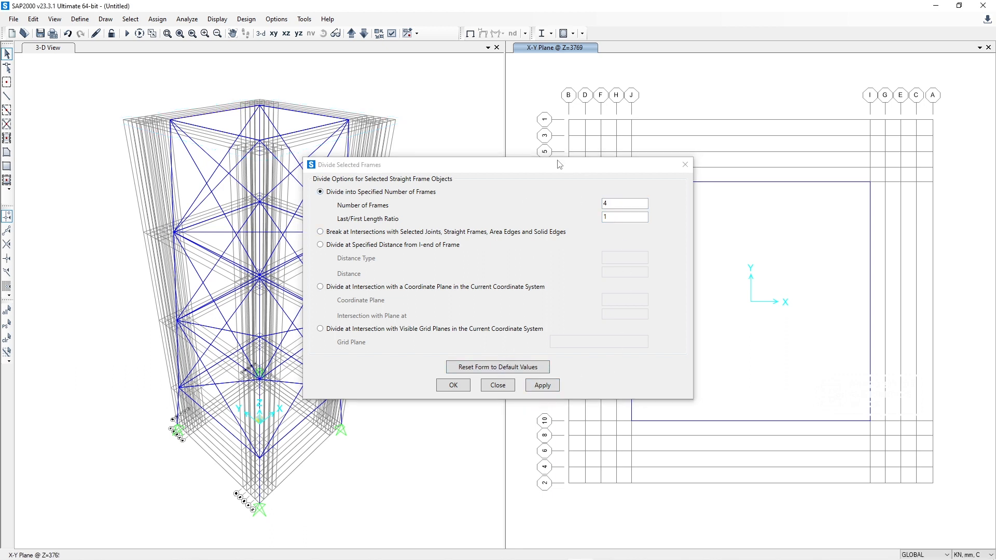
Step: Divide the opposite beam on grid line 10 into four frames as well, and finish dividing
left_click(837, 181)
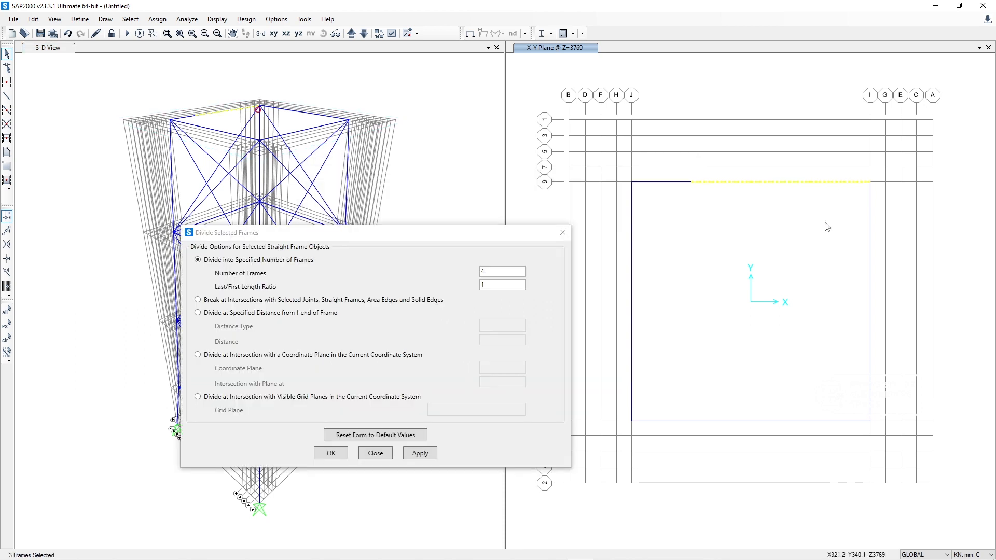
key("ctrl+q")
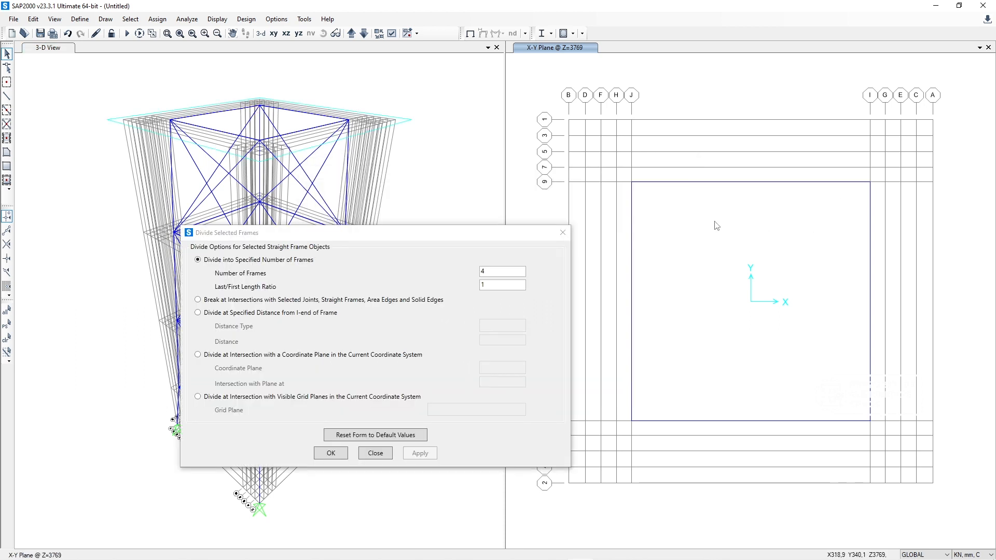
left_click_drag(811, 464, 708, 314)
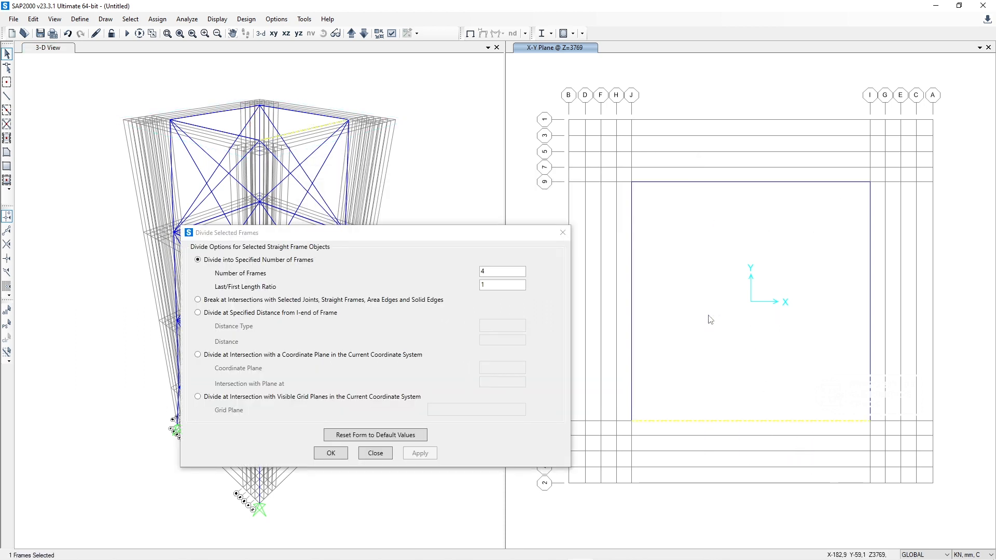
left_click(430, 453)
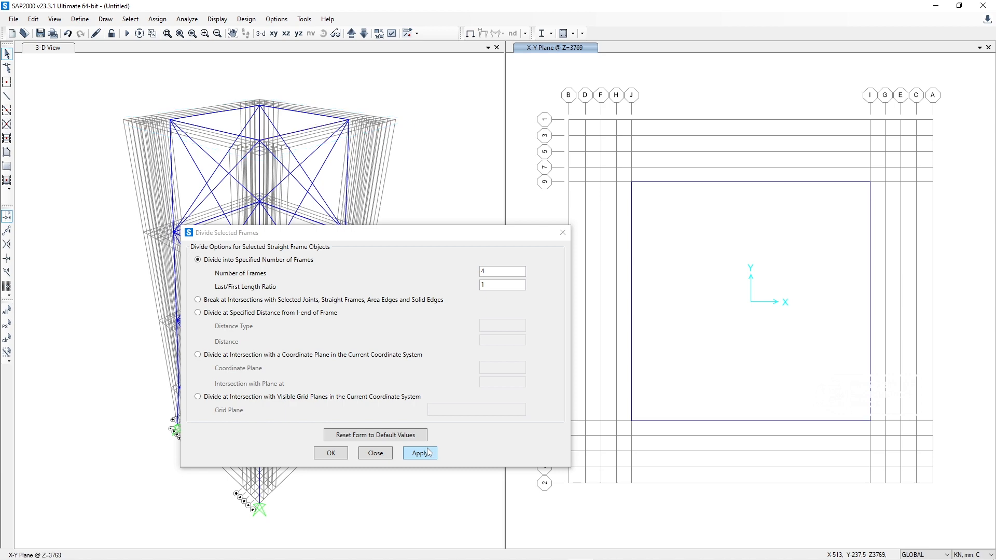
left_click(376, 454)
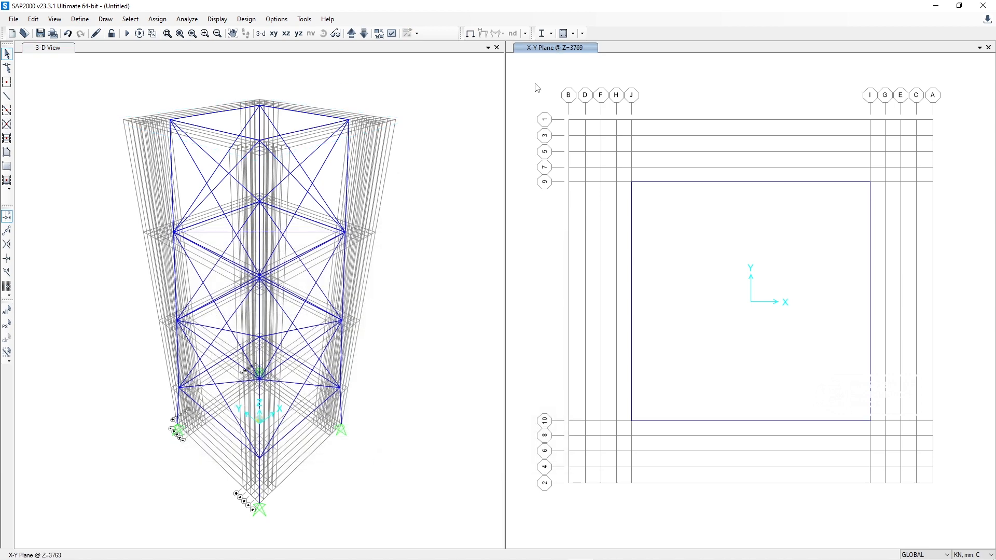
Step: Show the members in the Z=3769 plan with the Extrude view type
right_click(539, 85)
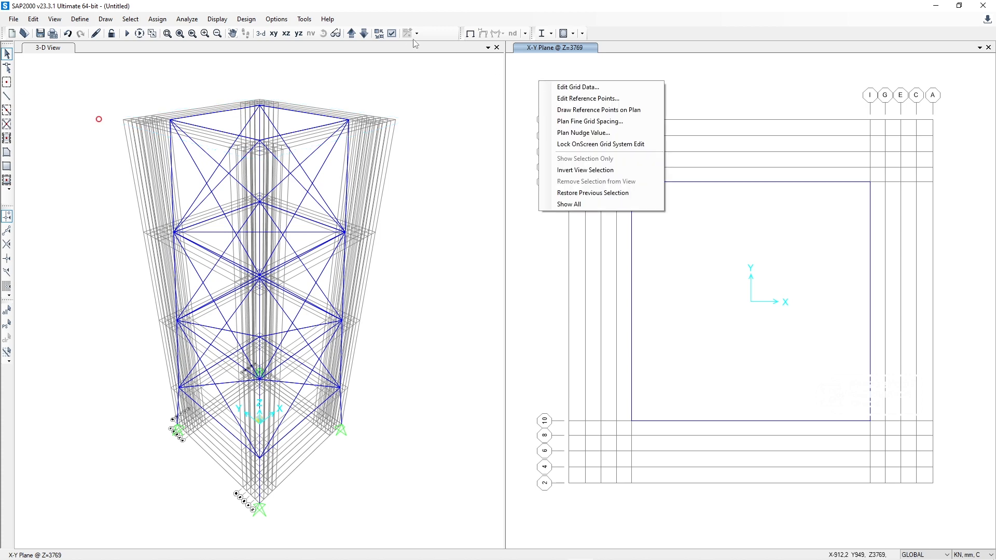
left_click(392, 33)
left_click(391, 34)
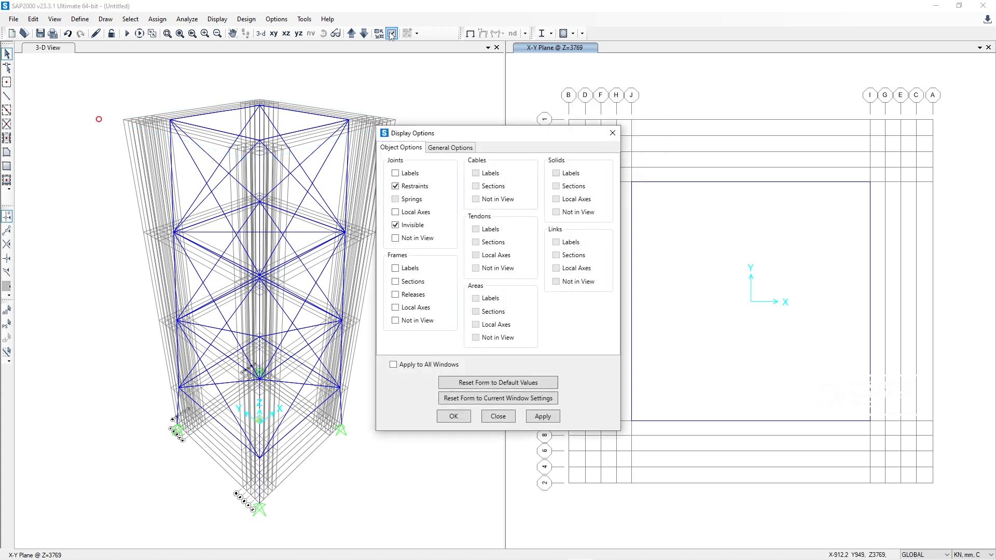
left_click(449, 148)
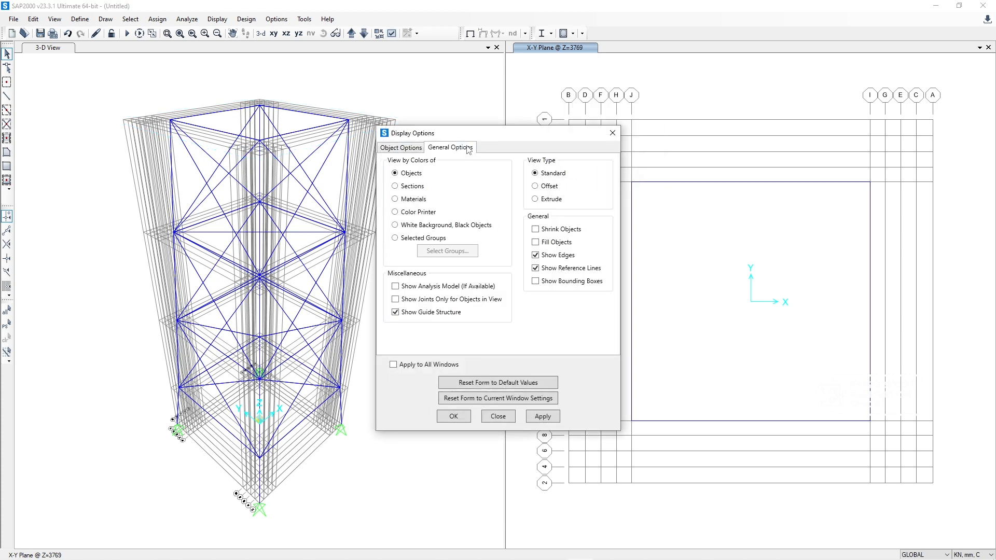
left_click(550, 201)
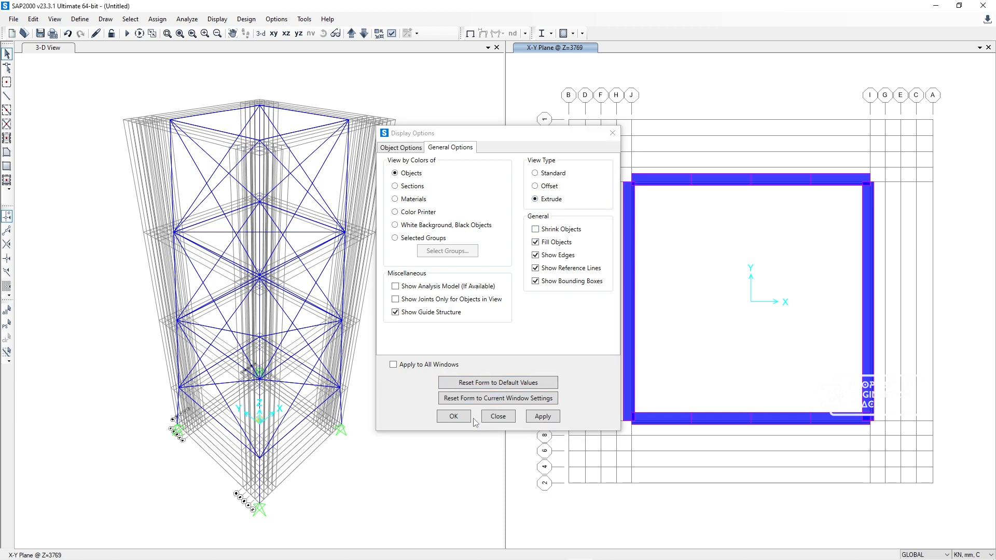
left_click(455, 417)
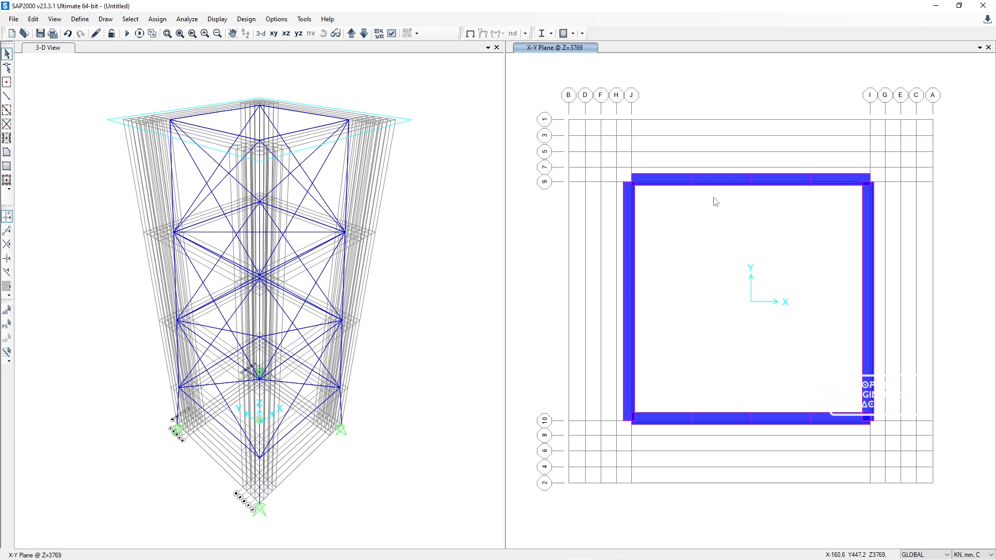
Step: Check the platform layout in the AutoCAD drawing, then draw an L 50*50 (ID) straight frame between the division points at X=-257 on grid lines 10 and 9
left_click(658, 551)
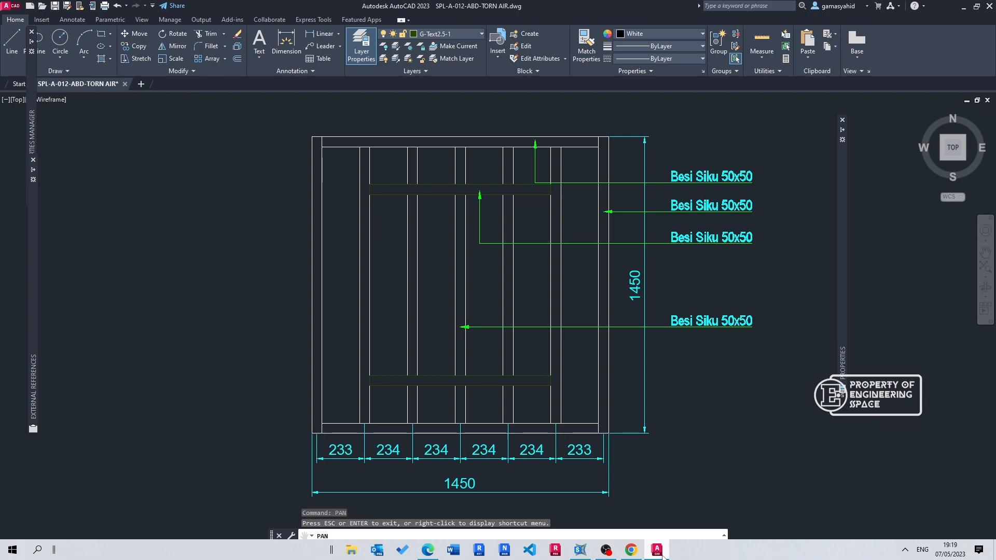
left_click(664, 555)
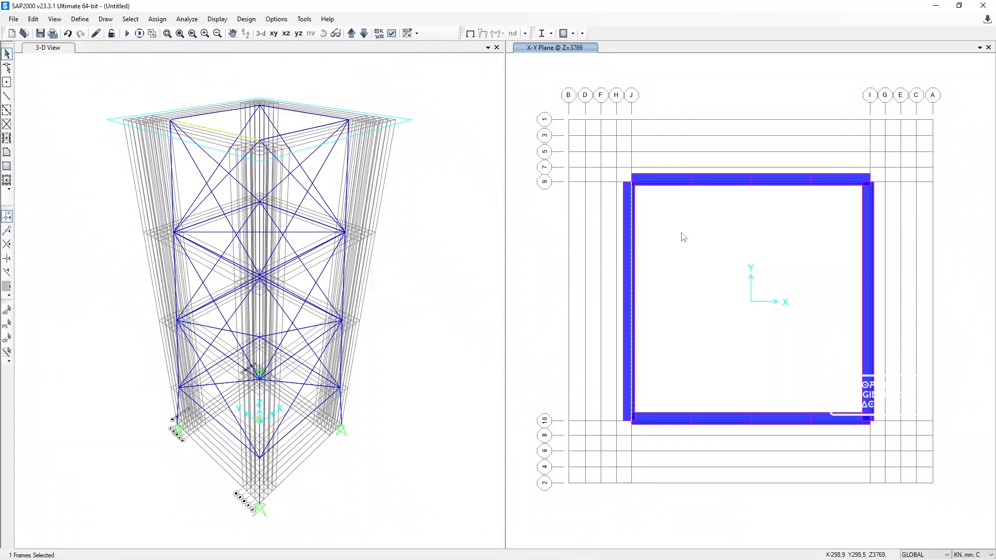
key("ctrl+q")
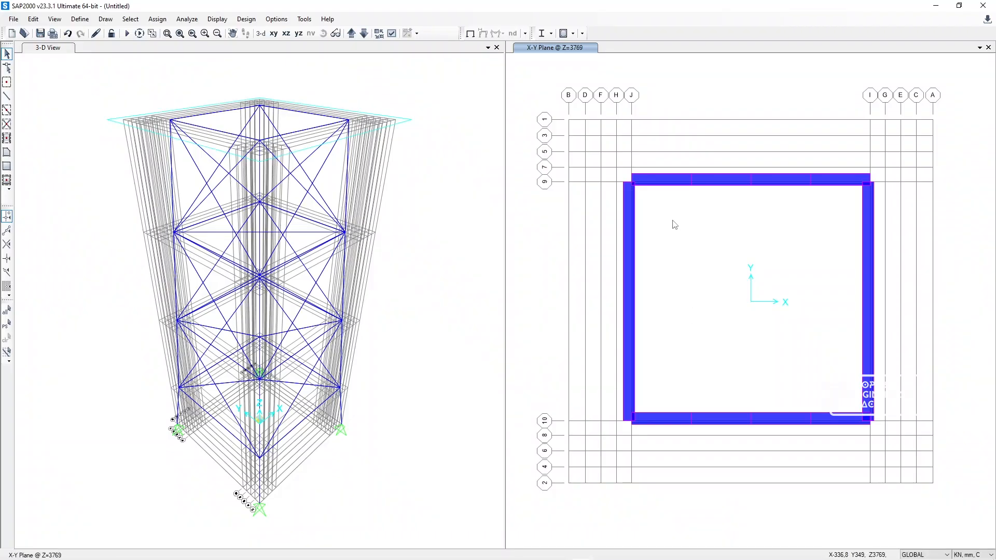
left_click(7, 97)
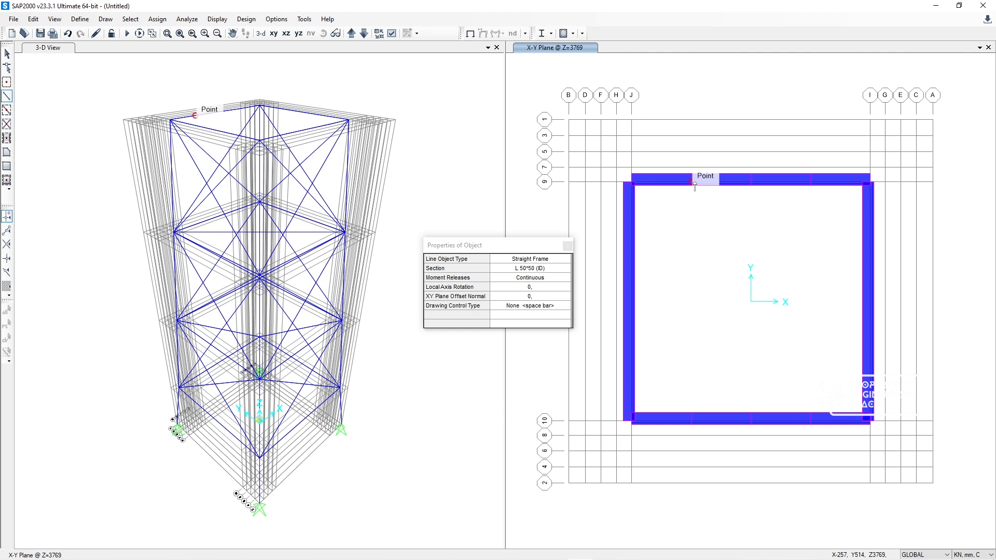
left_click_drag(539, 245, 523, 192)
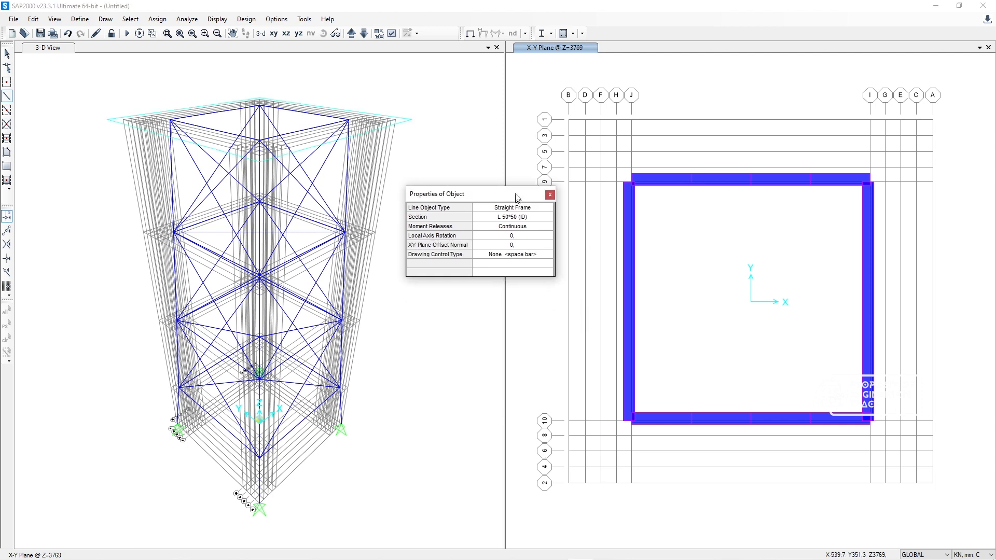
left_click(691, 421)
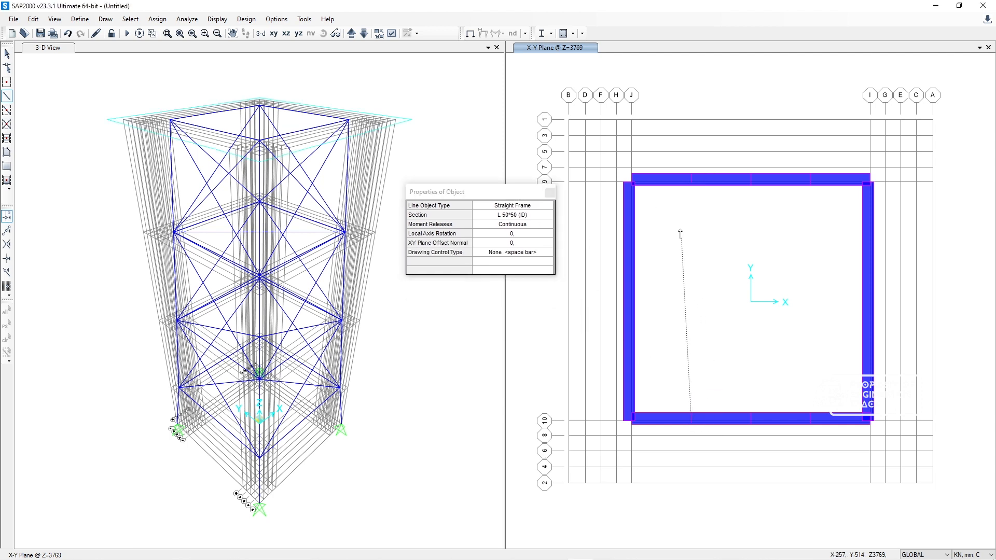
left_click(690, 182)
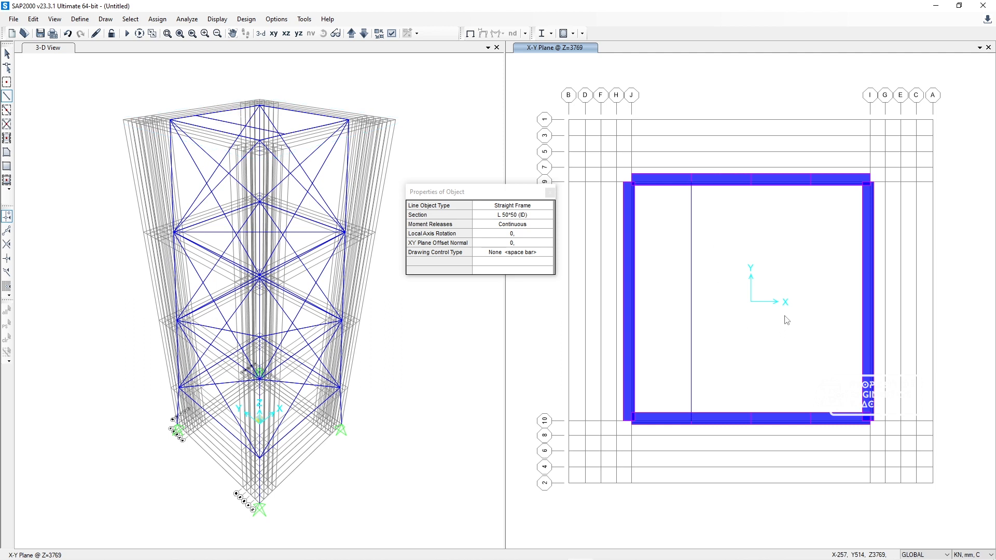
right_click(740, 249)
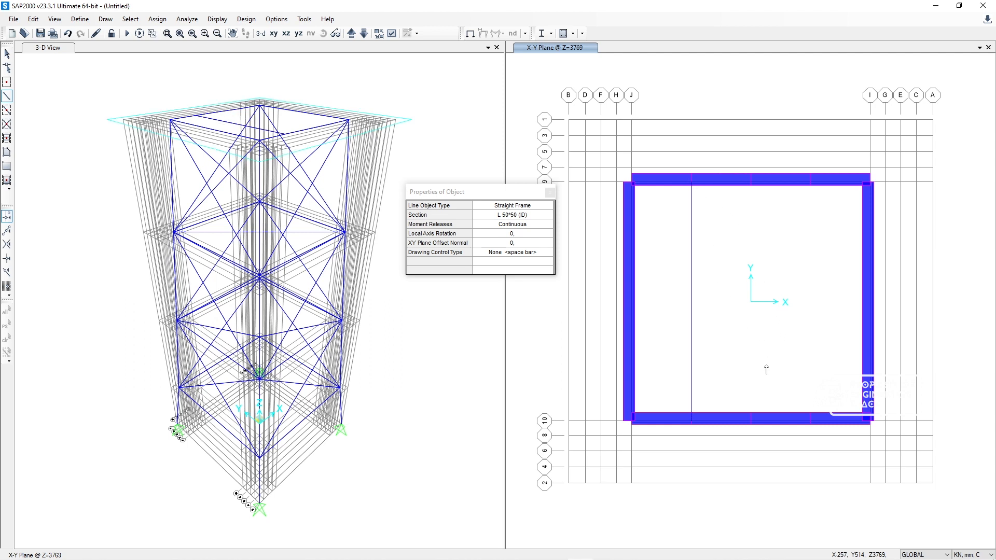
Step: Draw two more L 50*50 (ID) frames from grid line 10 to grid line 9, at X=0 and X=257, and end frame drawing
left_click(756, 422)
left_click(751, 183)
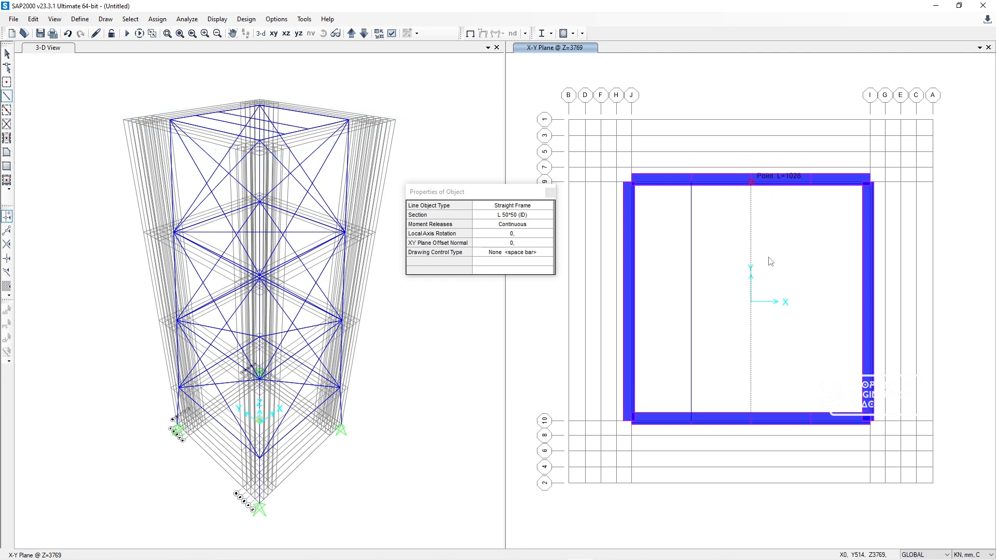
right_click(813, 310)
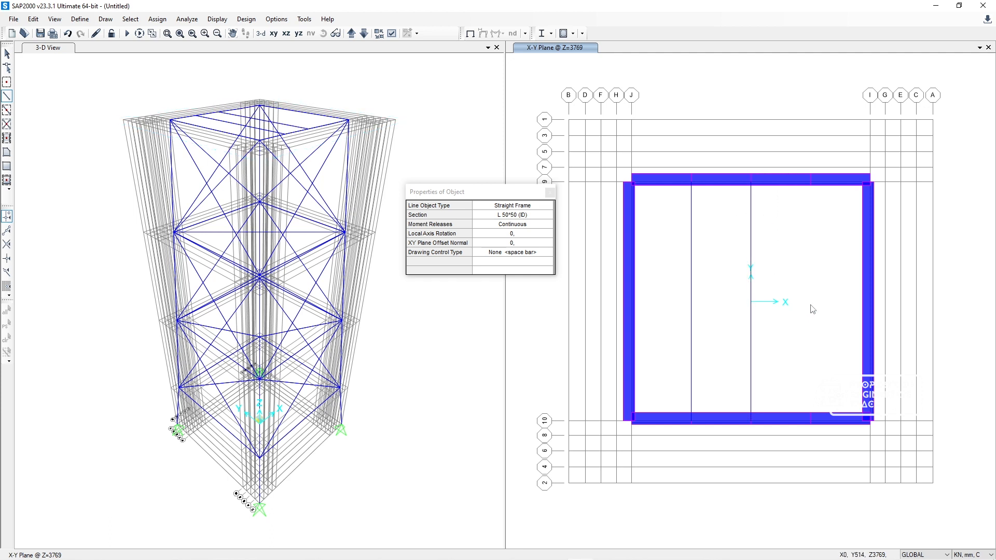
left_click(810, 422)
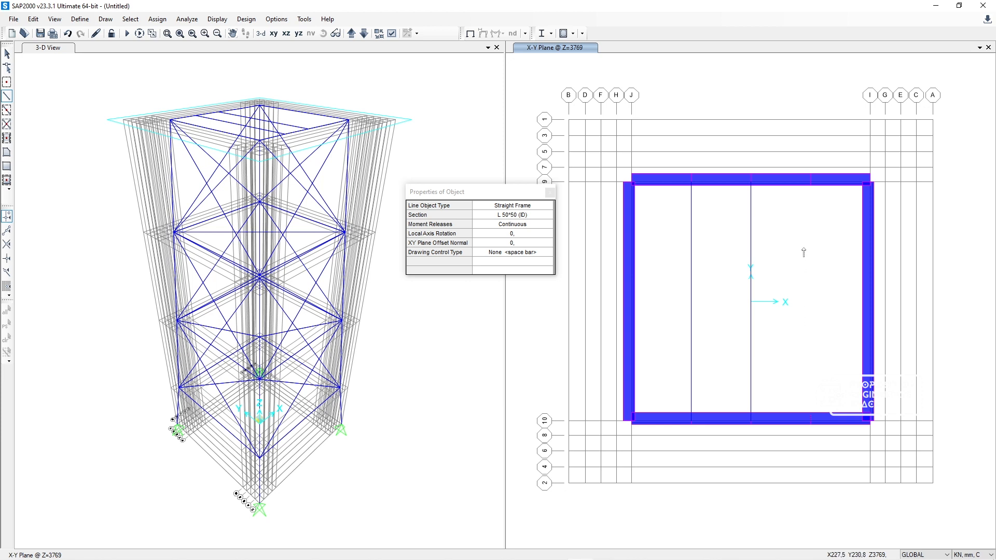
left_click(811, 184)
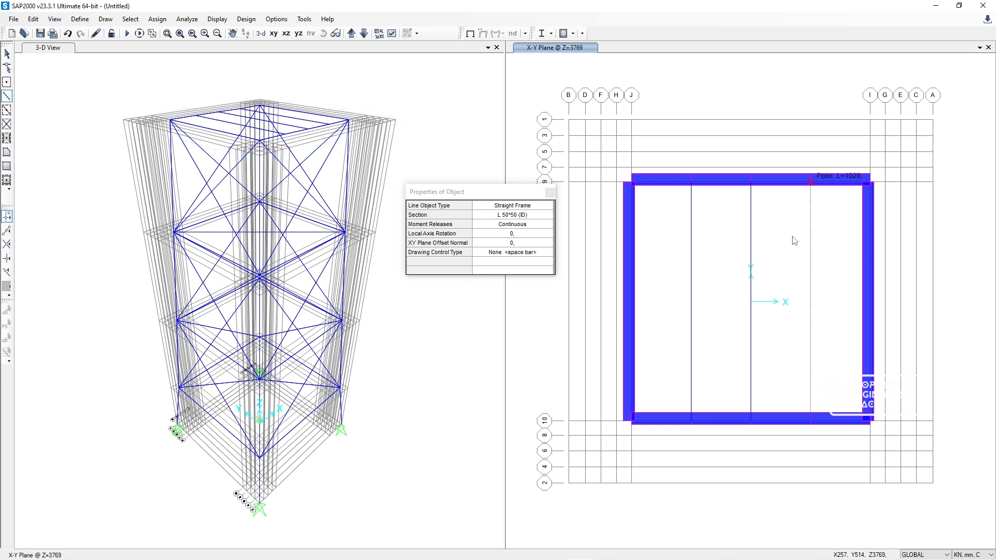
right_click(829, 262)
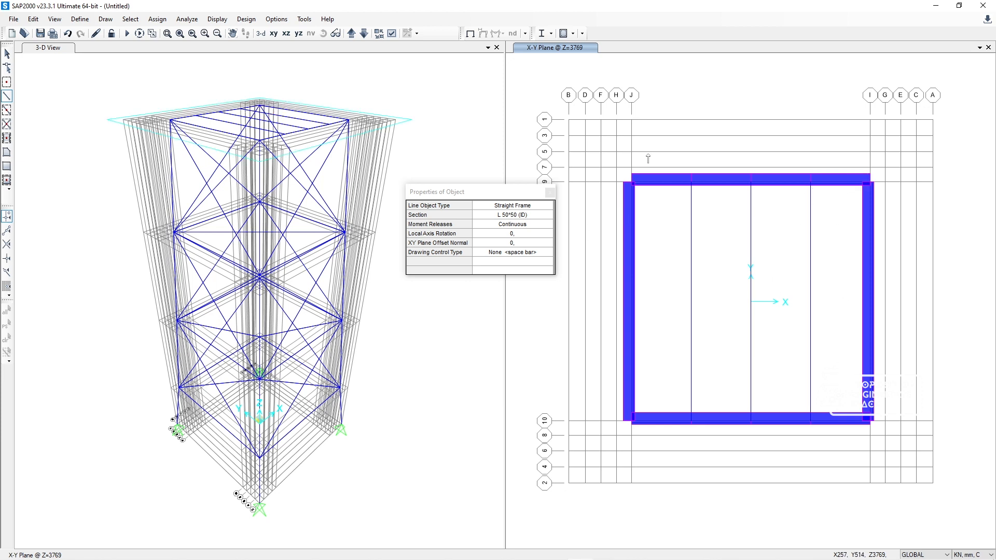
left_click(550, 193)
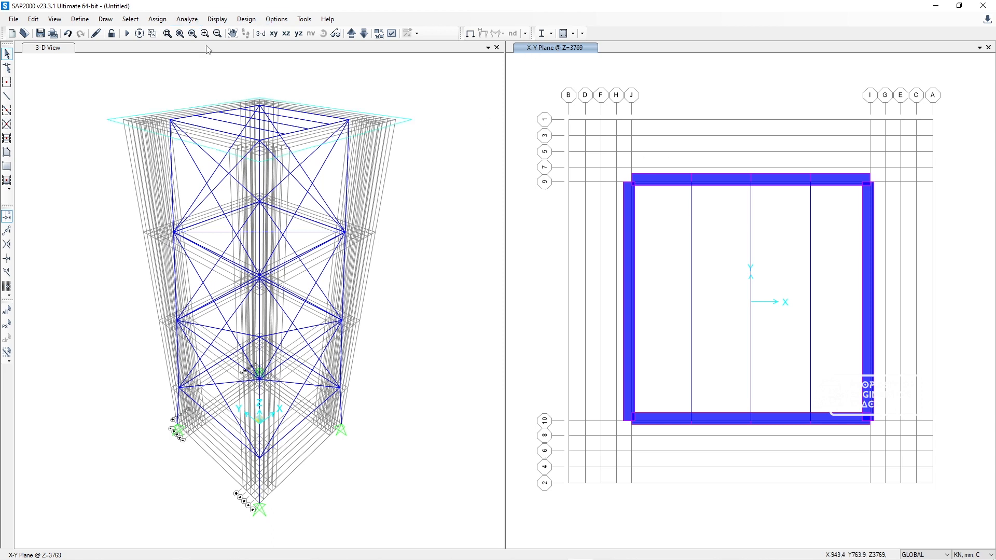
left_click(352, 33)
left_click(352, 34)
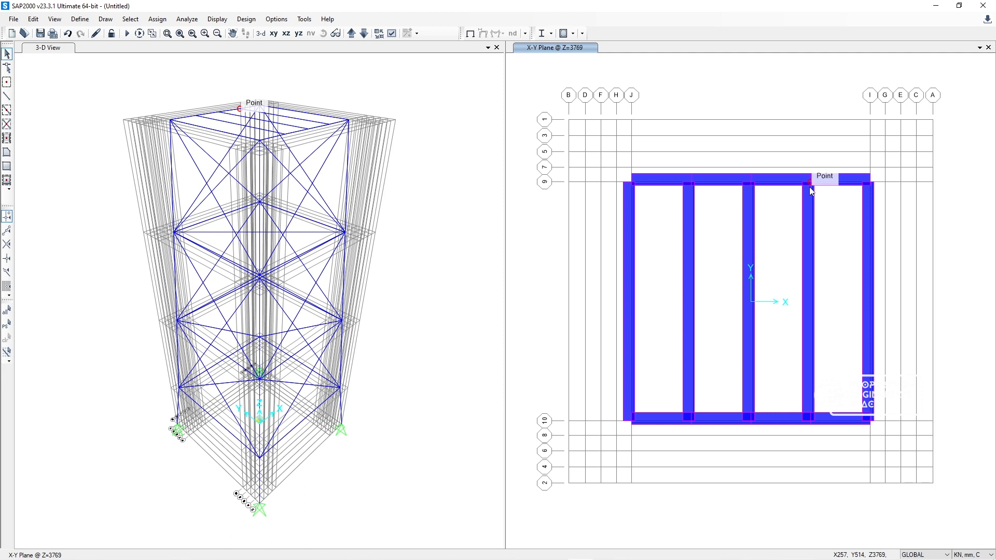
Step: Draw L 50*50 (ID) straight frames along grid lines 5 and 6 between grid lines F and E on the Z=3769 plan
left_click(7, 97)
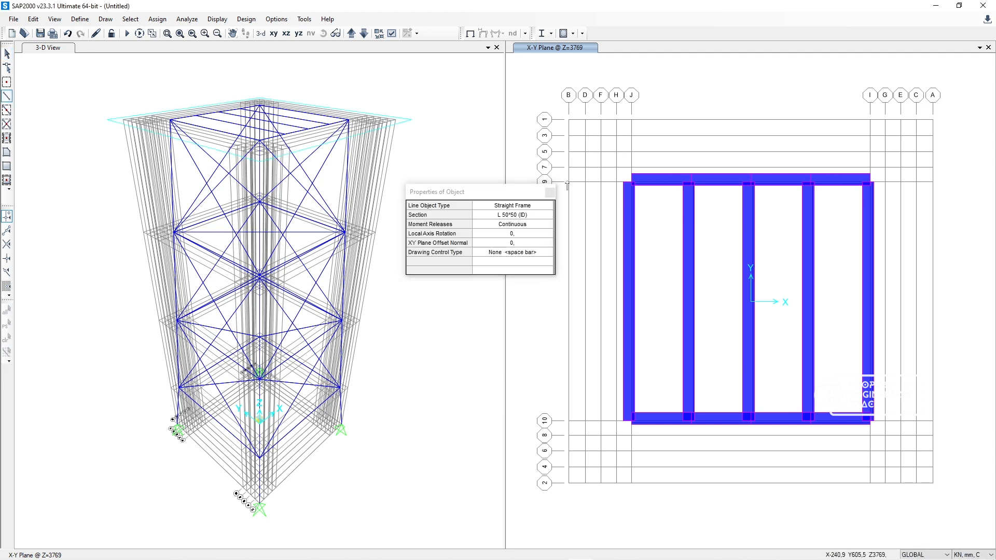
key("Escape")
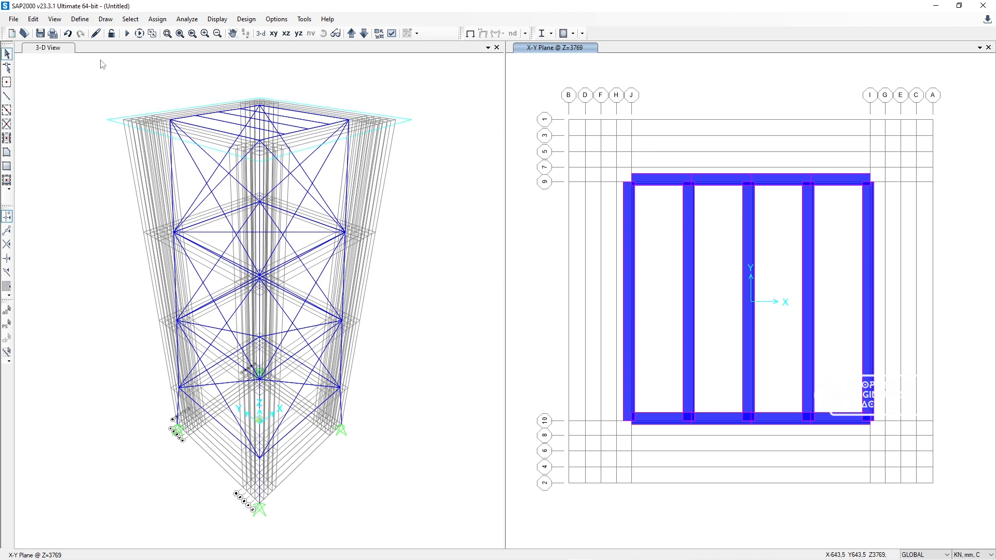
left_click(7, 96)
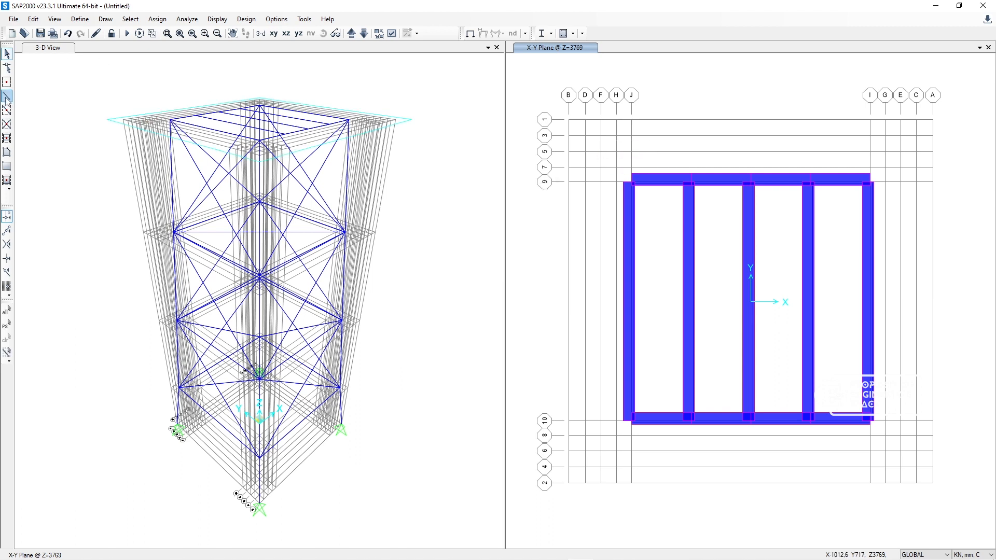
left_click(601, 152)
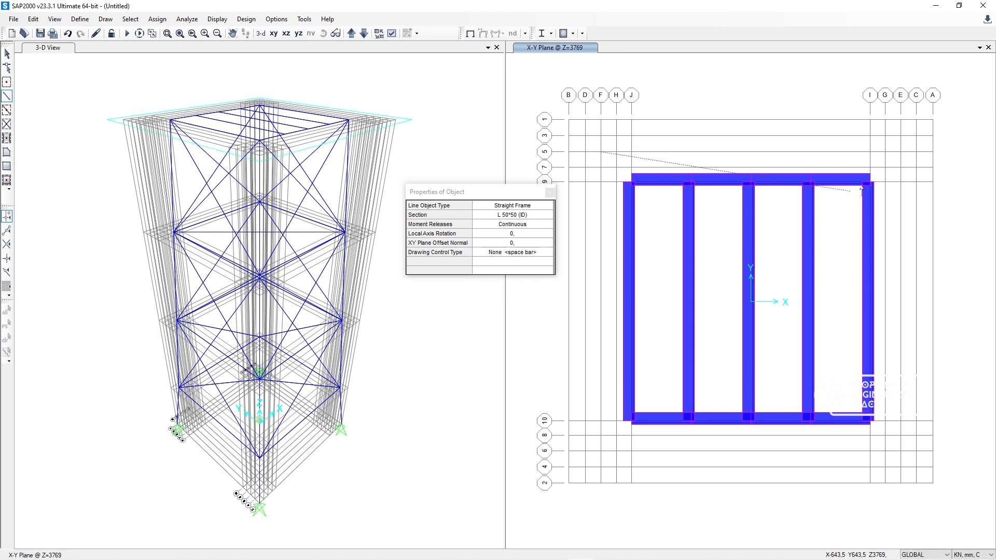
double_click(902, 152)
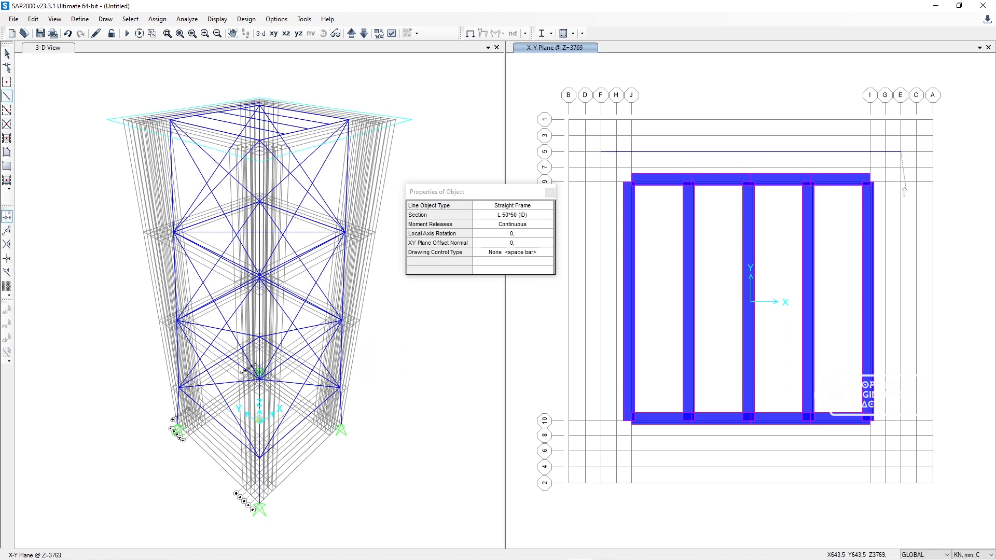
left_click(600, 451)
double_click(903, 452)
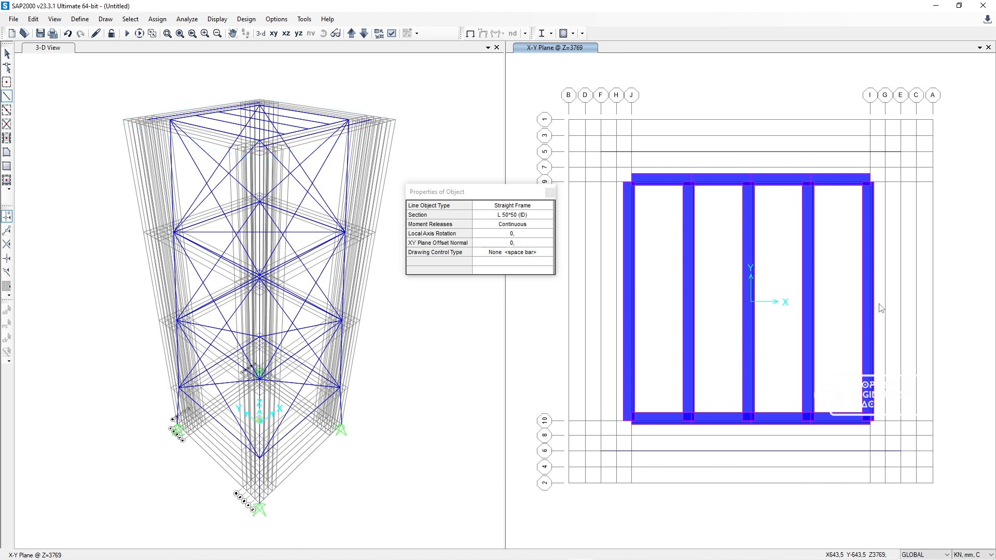
Step: Draw L 50*50 (ID) straight frames along grid lines F and E between grid lines 6 and 5 on the Z=3769 plan
left_click(601, 451)
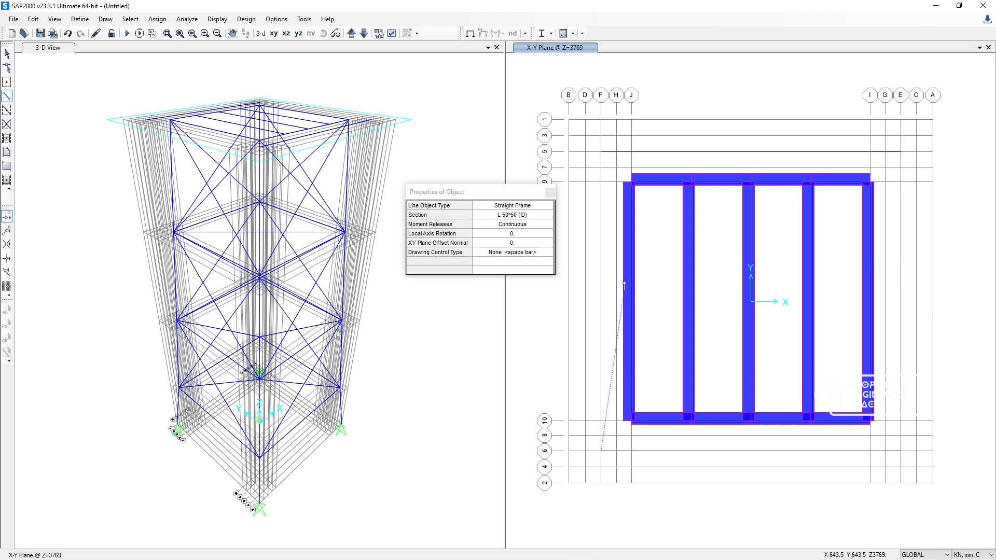
double_click(601, 152)
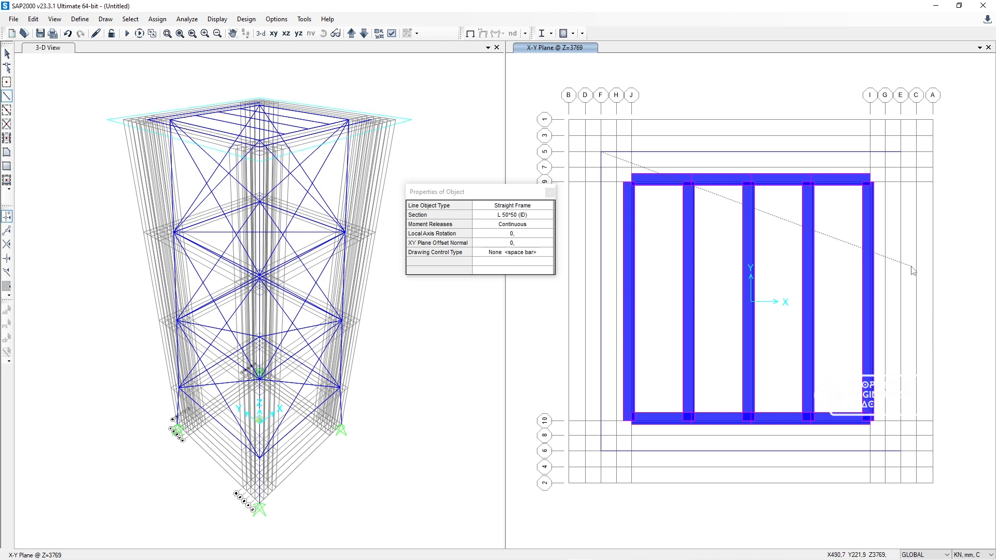
left_click(901, 451)
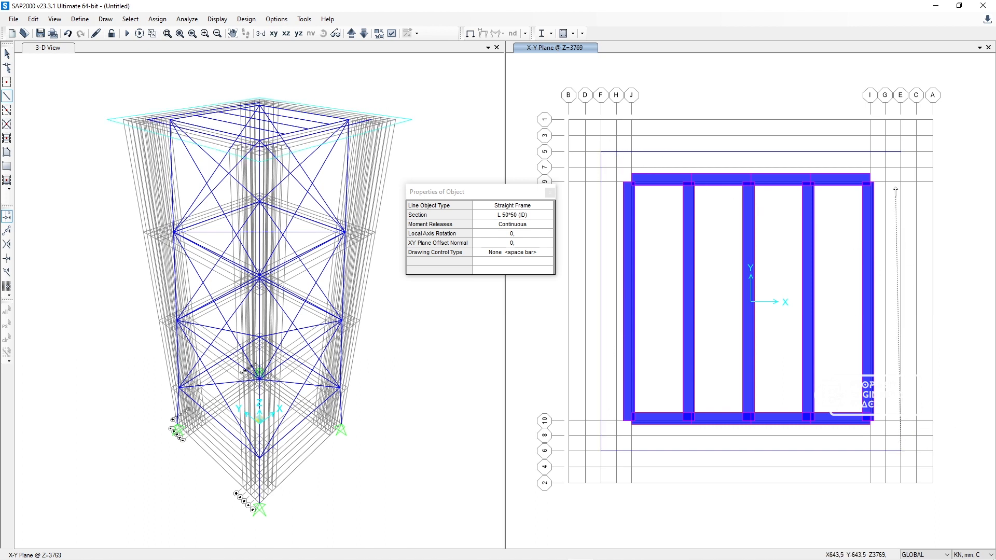
double_click(901, 151)
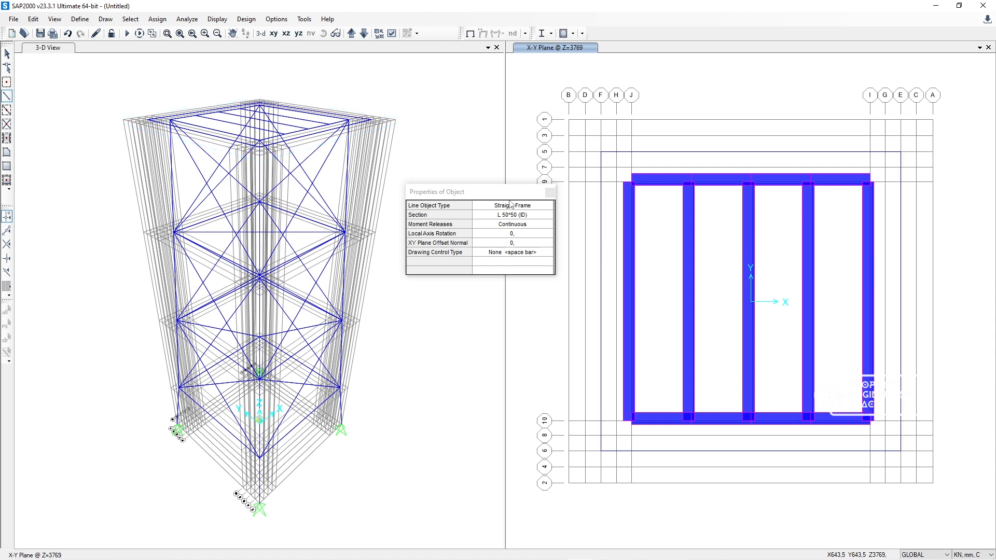
left_click(550, 192)
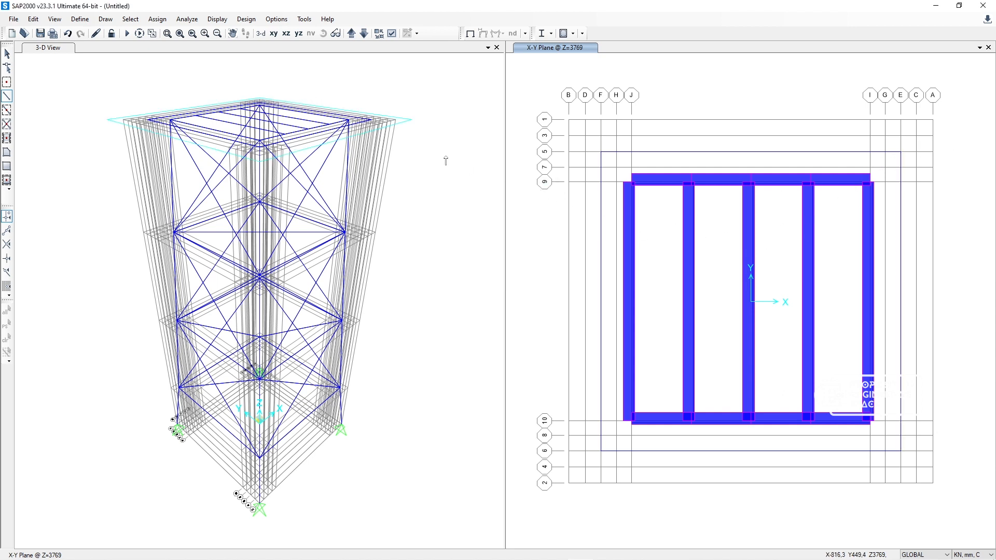
left_click(351, 34)
left_click(351, 34)
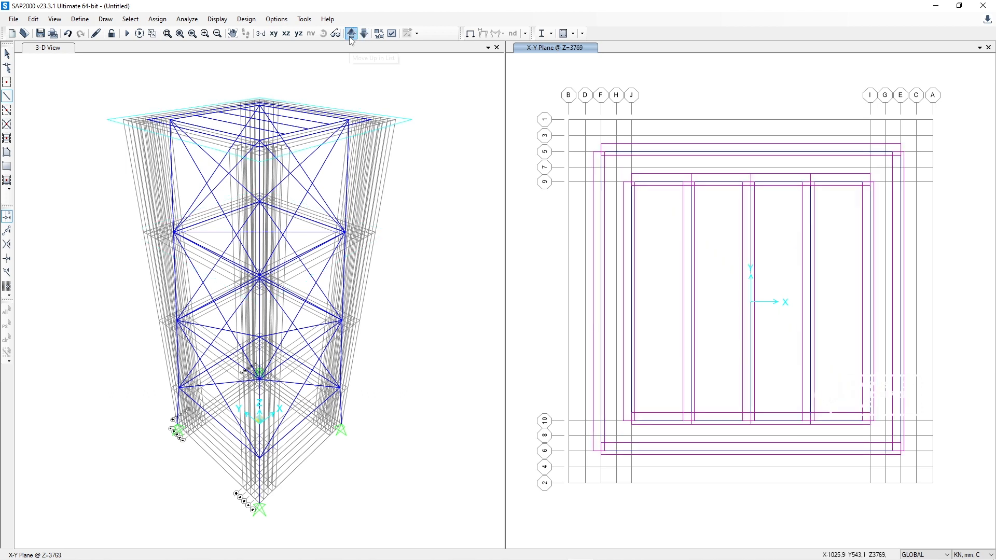
key("Escape")
left_click(693, 207)
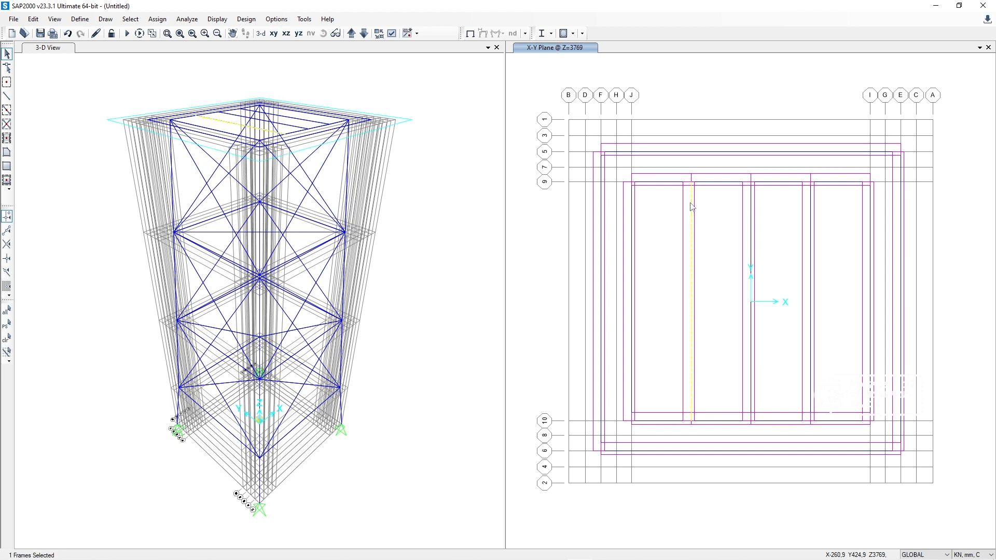
key("Escape")
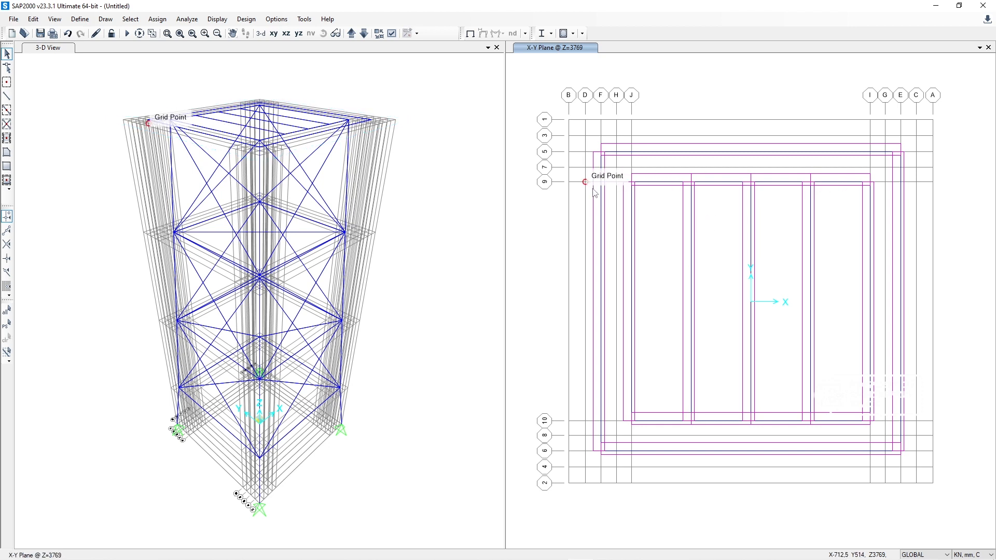
Step: Draw short L 50*50 (ID) frames on grid lines 9 and 10, from F to J and from I to E, and refresh the plan
left_click(8, 96)
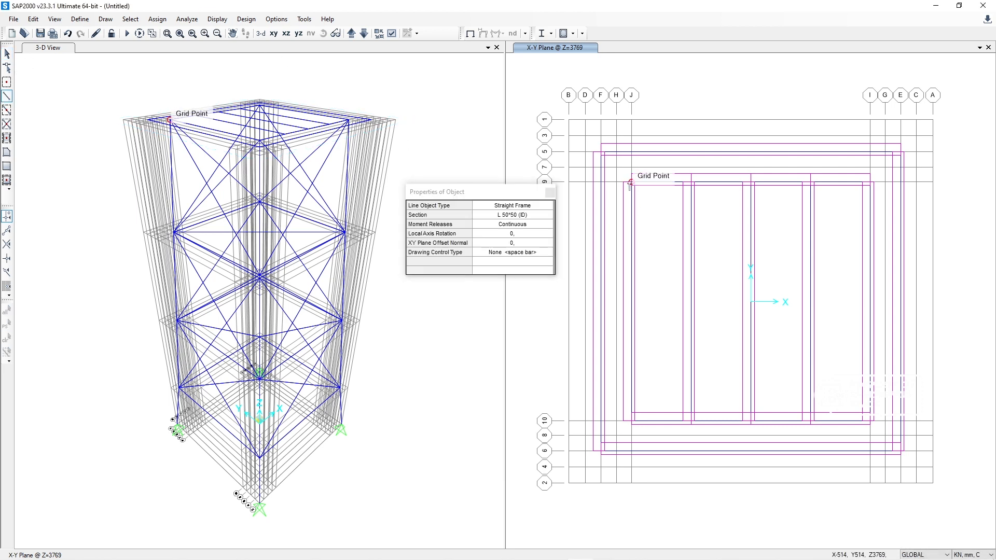
left_click(601, 183)
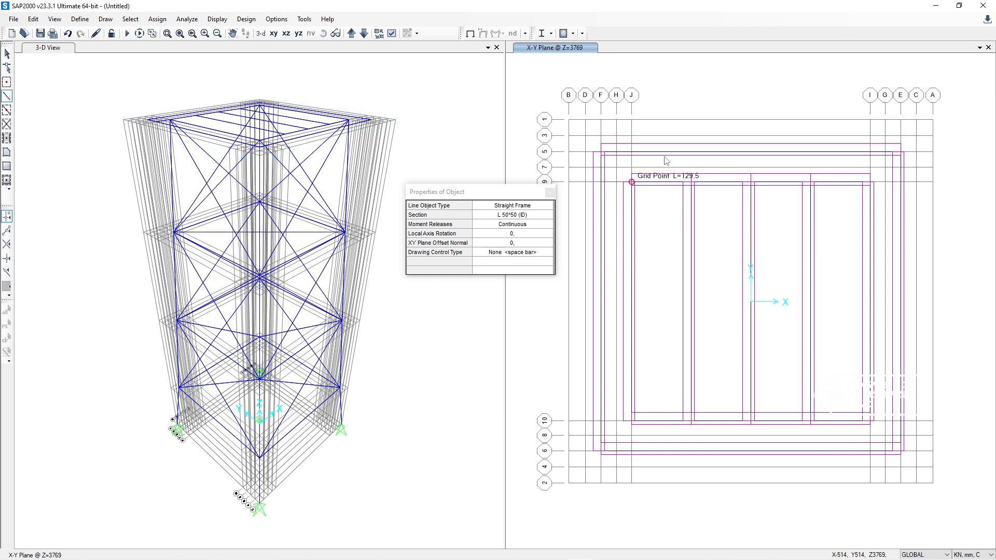
left_click(601, 421)
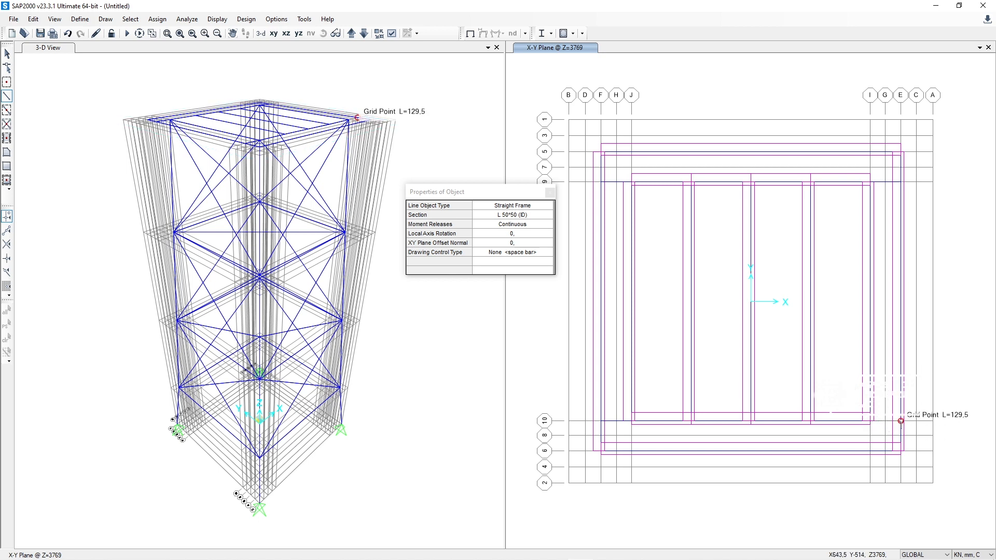
left_click(901, 421)
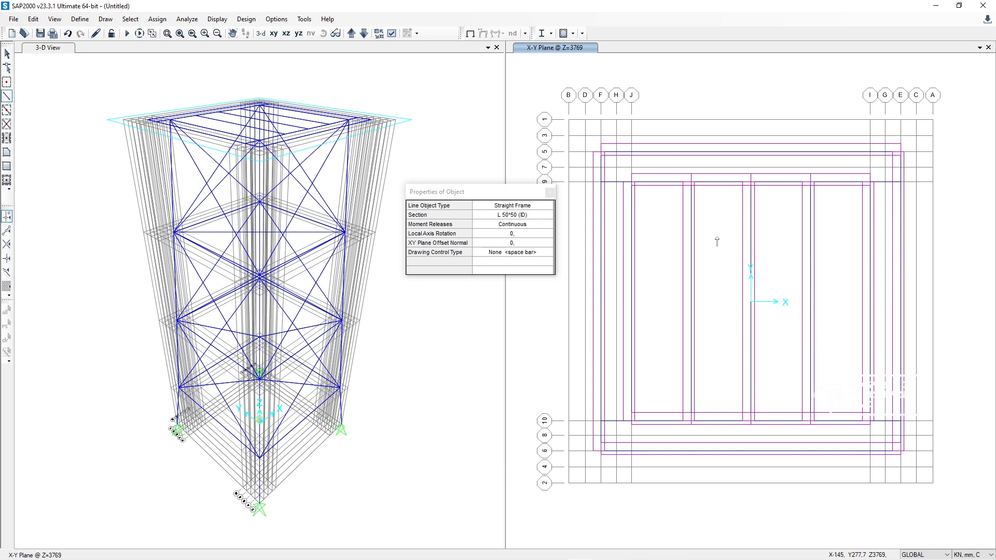
key("Escape")
left_click(546, 195)
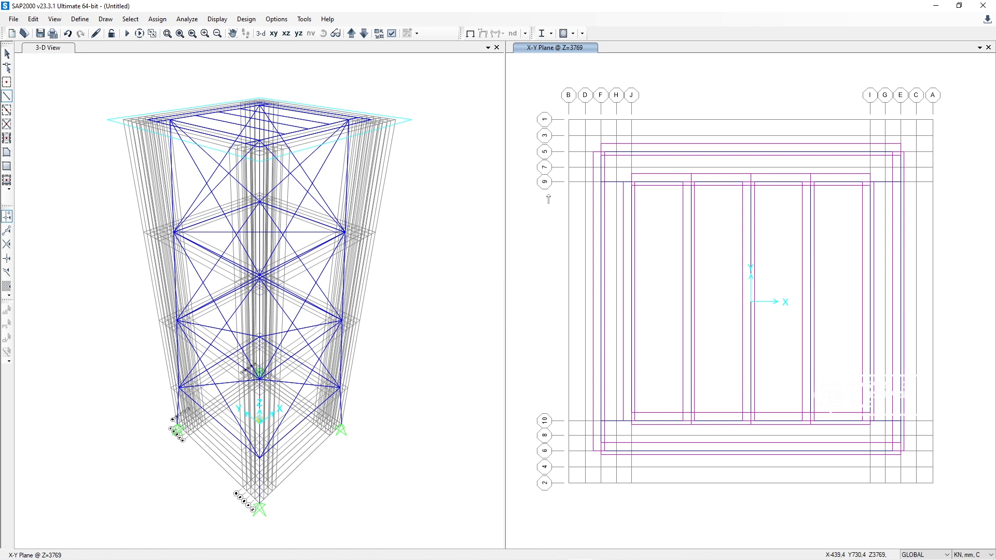
left_click(351, 33)
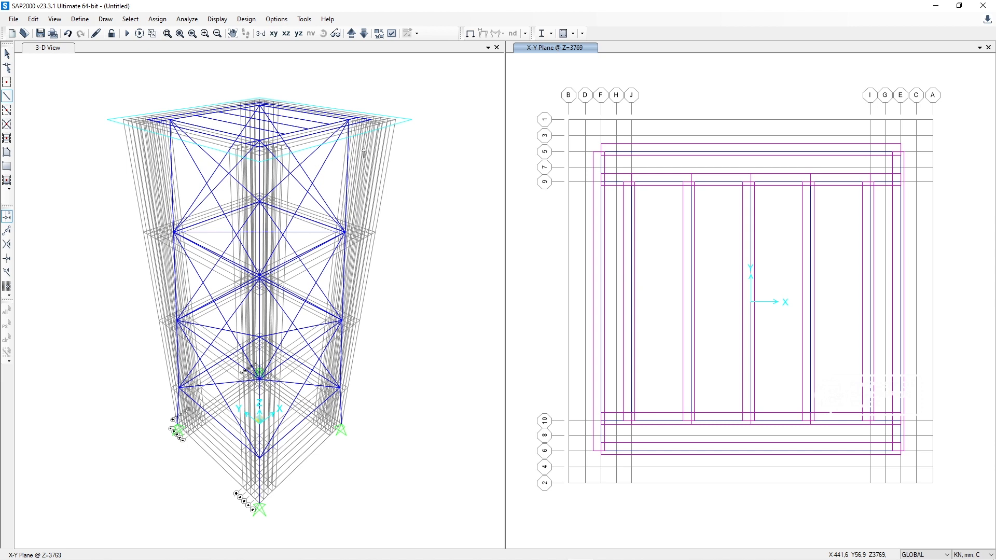
Step: Apply the Extrude view type to the 3-D view with Fill Objects turned off
left_click(48, 51)
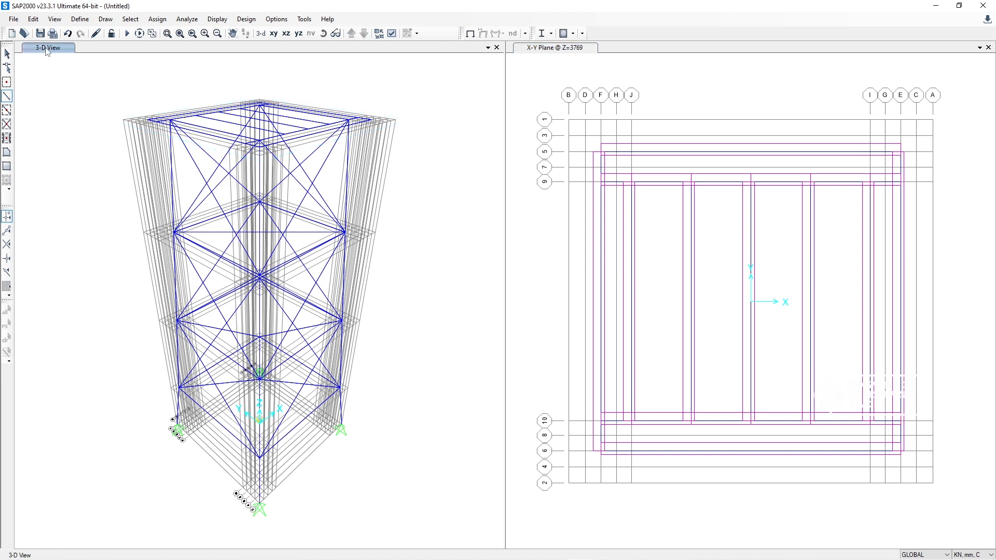
left_click(391, 33)
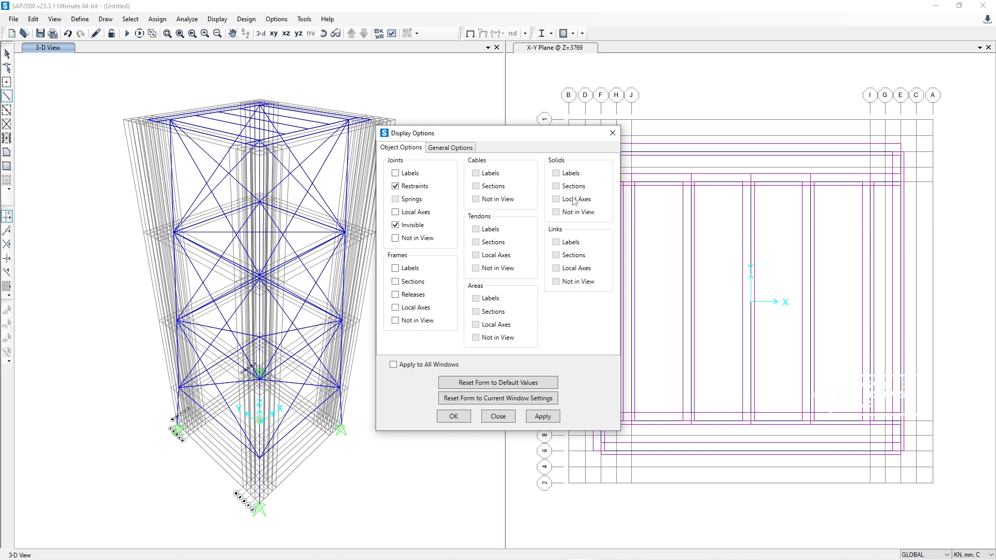
left_click(457, 148)
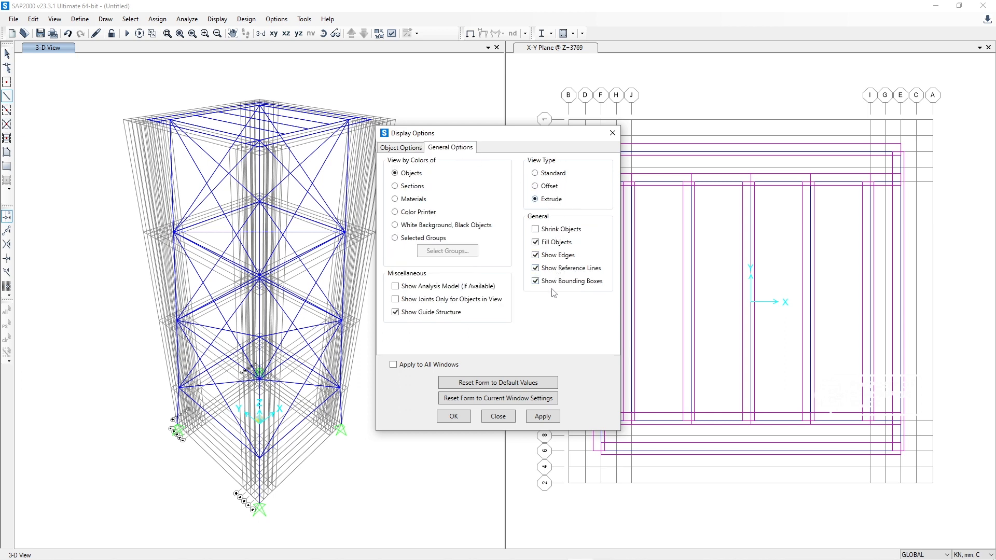
left_click(559, 243)
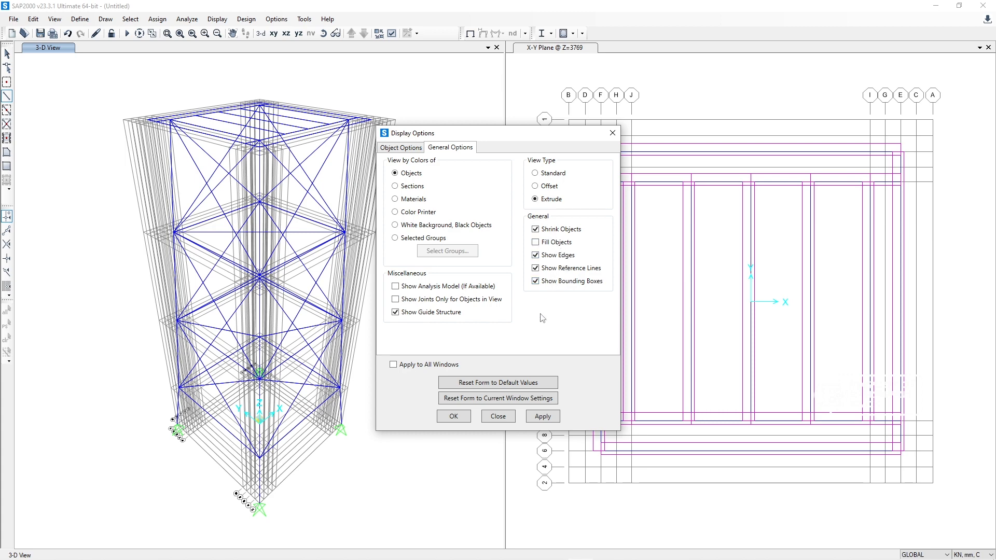
left_click(542, 418)
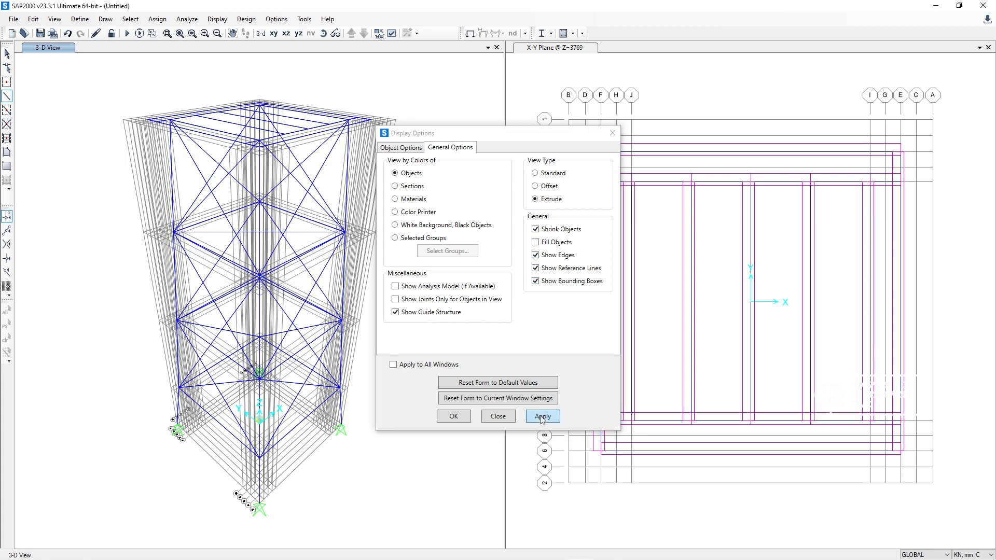
Step: Turn Fill Objects back on and color the 3-D view by Sections, keeping the Extrude view type
left_click(553, 243)
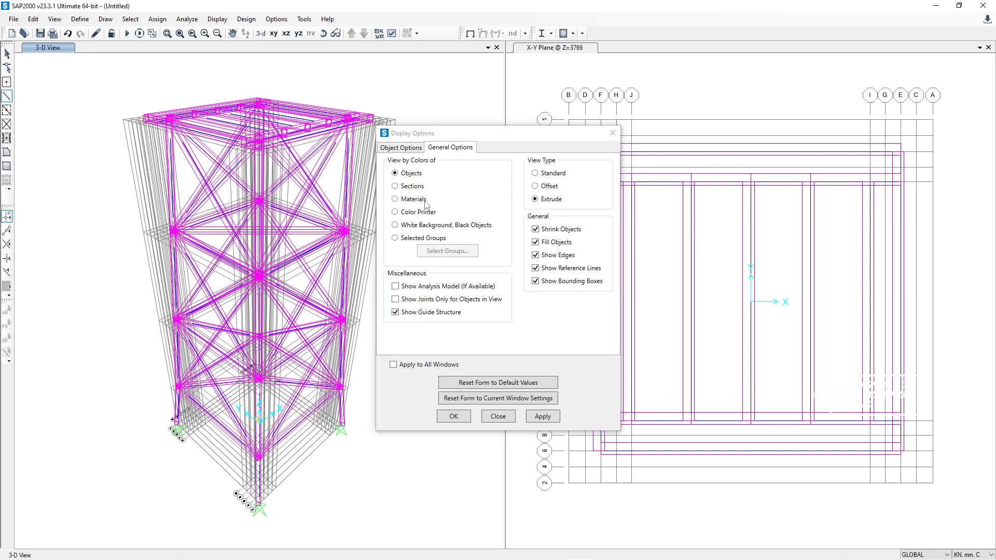
left_click(395, 186)
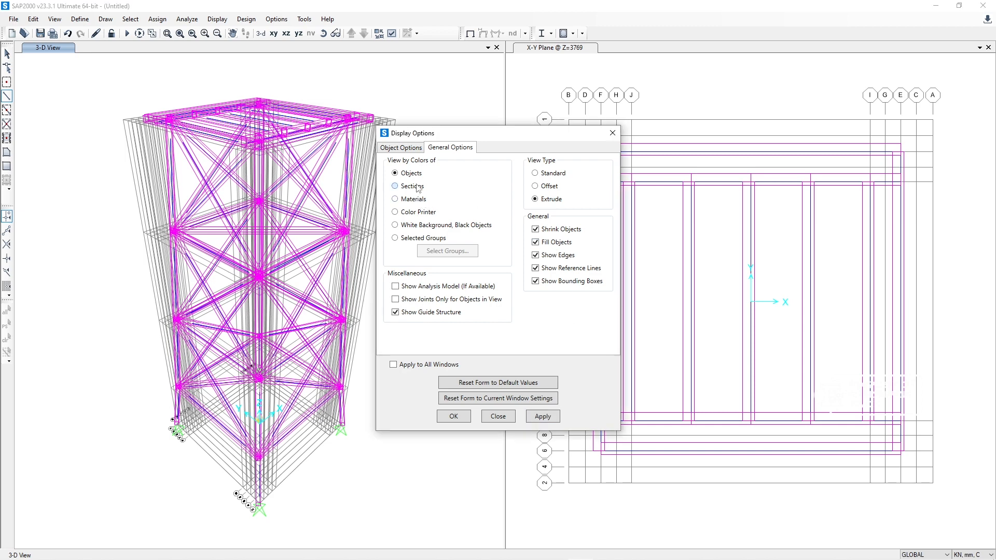
left_click(542, 417)
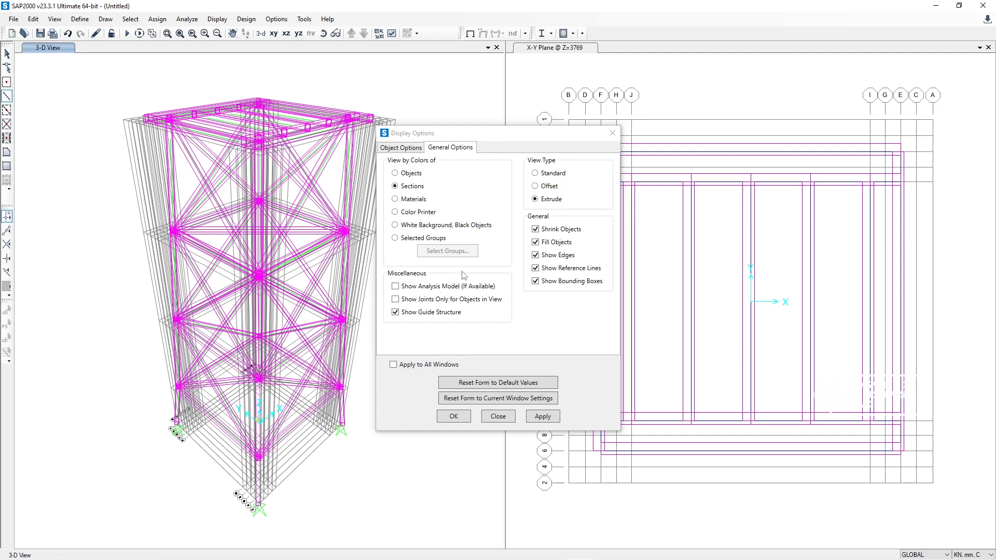
left_click(548, 186)
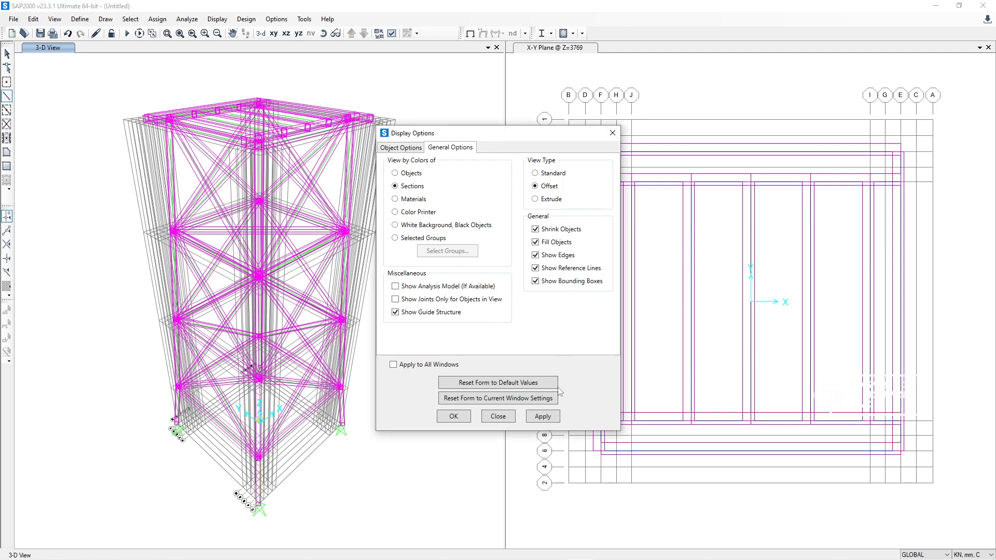
left_click(544, 398)
left_click(543, 417)
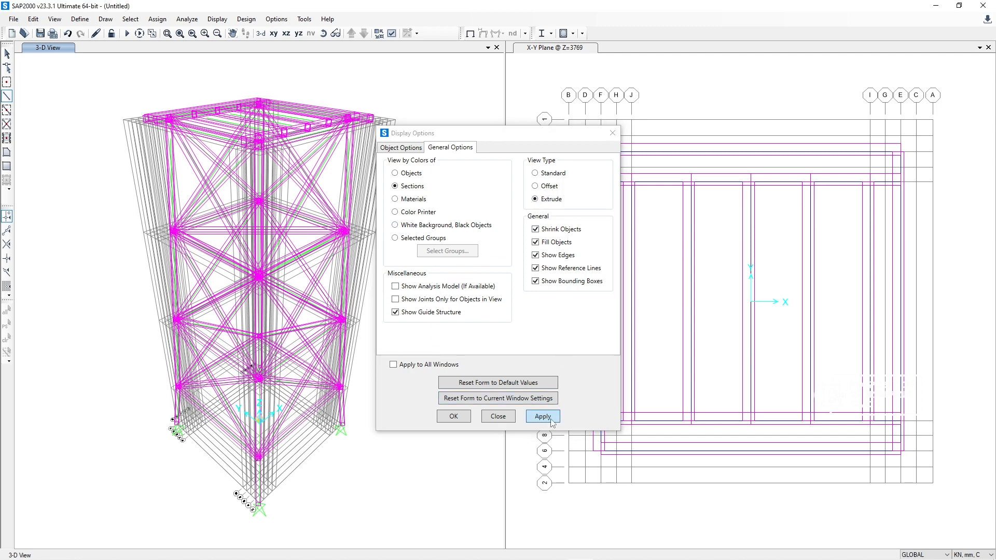
left_click(454, 418)
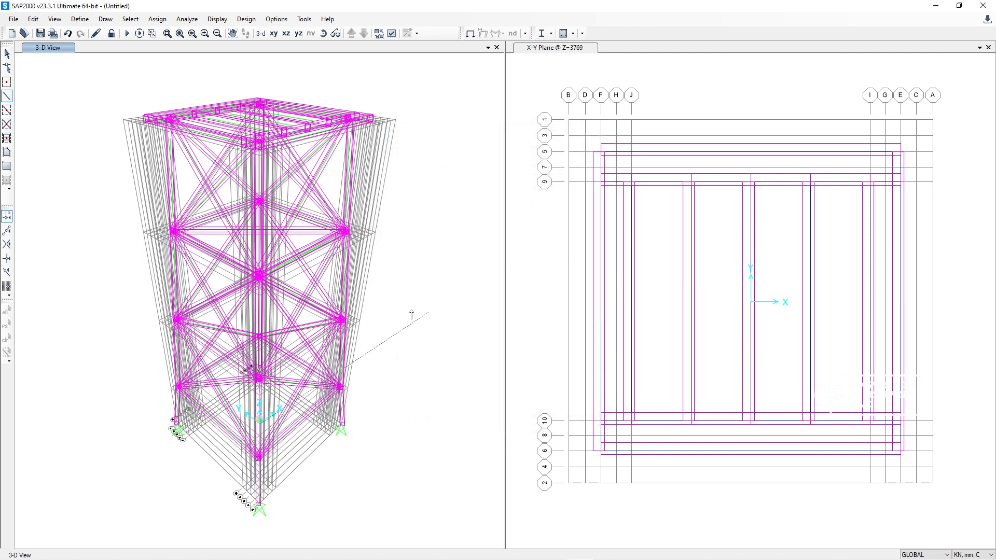
Step: Turn off Show Edges, Show Reference Lines and Show Bounding Boxes for the 3-D view
left_click(323, 33)
mouse_move(344, 78)
left_mouse_down()
mouse_move(344, 225)
mouse_move(227, 179)
mouse_move(134, 173)
mouse_move(304, 251)
mouse_move(201, 160)
mouse_move(307, 213)
mouse_move(405, 172)
mouse_move(456, 178)
mouse_move(363, 188)
mouse_move(396, 218)
mouse_move(310, 221)
mouse_move(391, 230)
mouse_move(382, 193)
mouse_move(367, 191)
mouse_move(392, 232)
mouse_move(342, 211)
mouse_move(398, 207)
mouse_move(398, 235)
mouse_move(373, 225)
mouse_move(450, 208)
left_mouse_up()
mouse_move(397, 217)
left_mouse_down()
mouse_move(458, 232)
mouse_move(406, 222)
left_mouse_up()
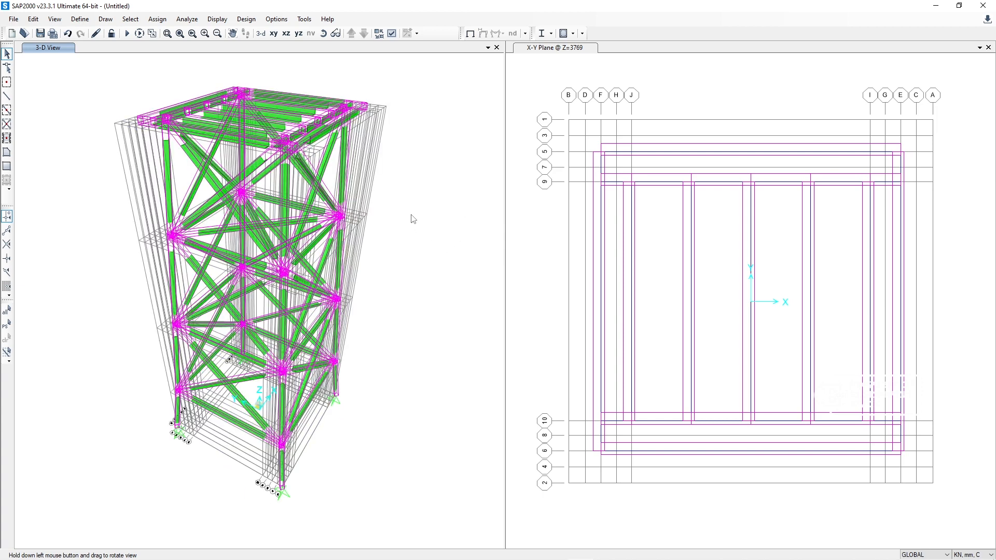
left_click(391, 33)
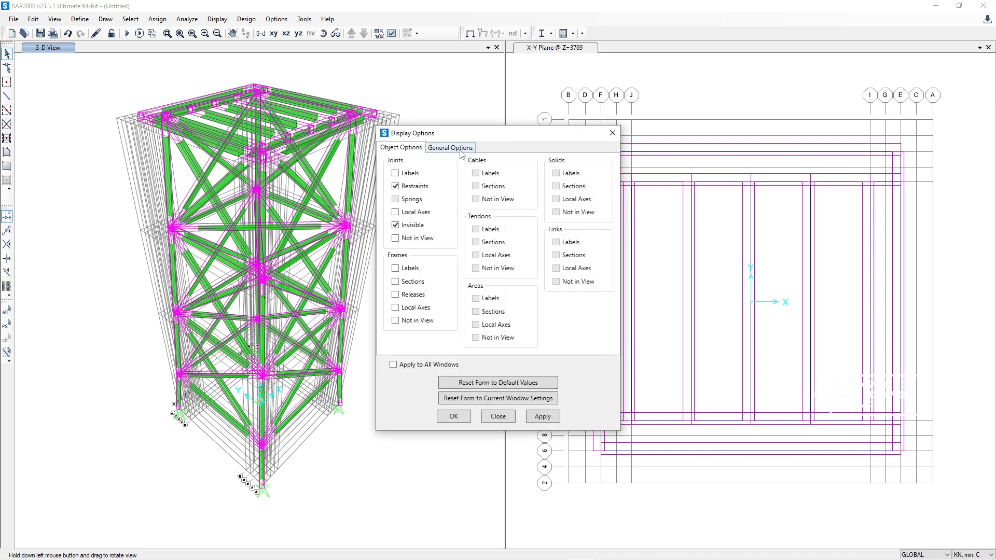
left_click(451, 148)
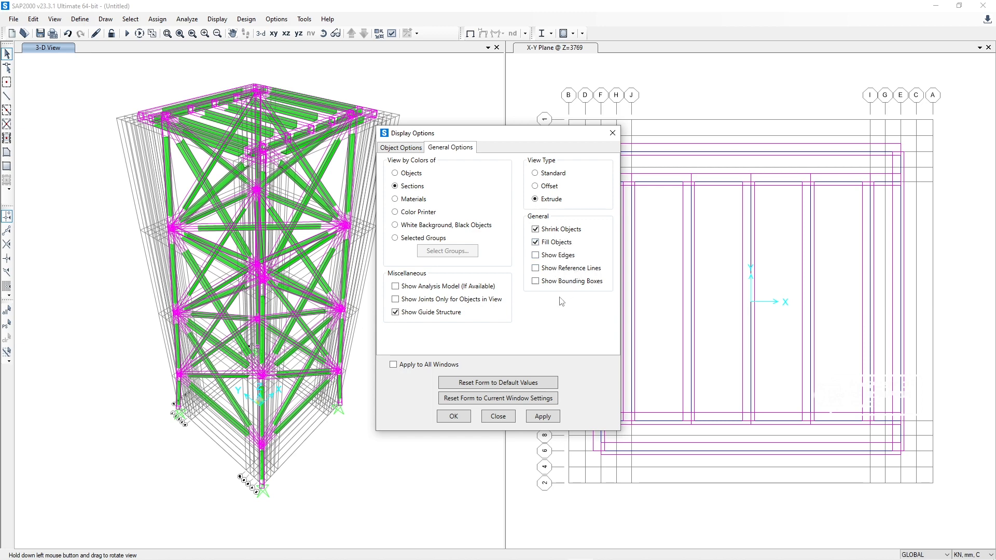
left_click(542, 417)
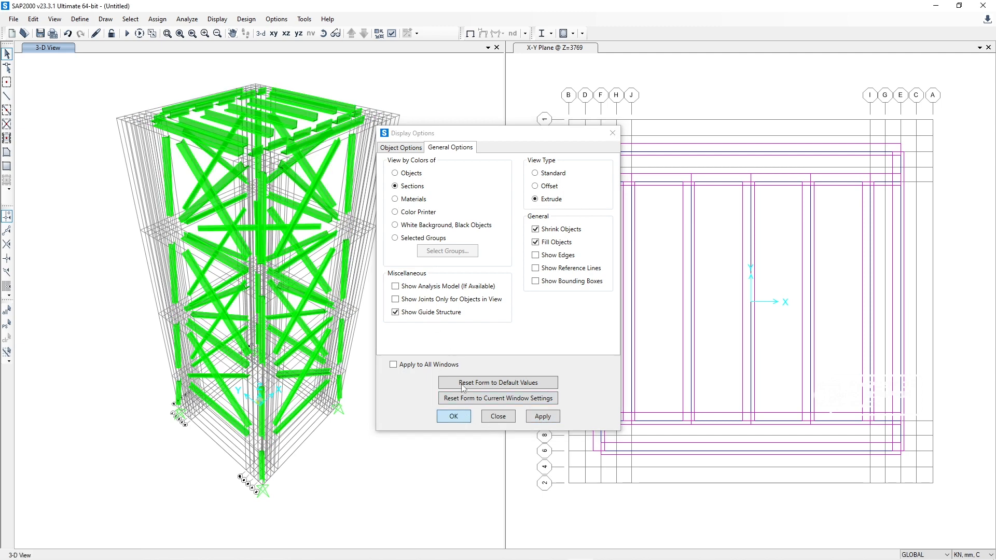
left_click(463, 417)
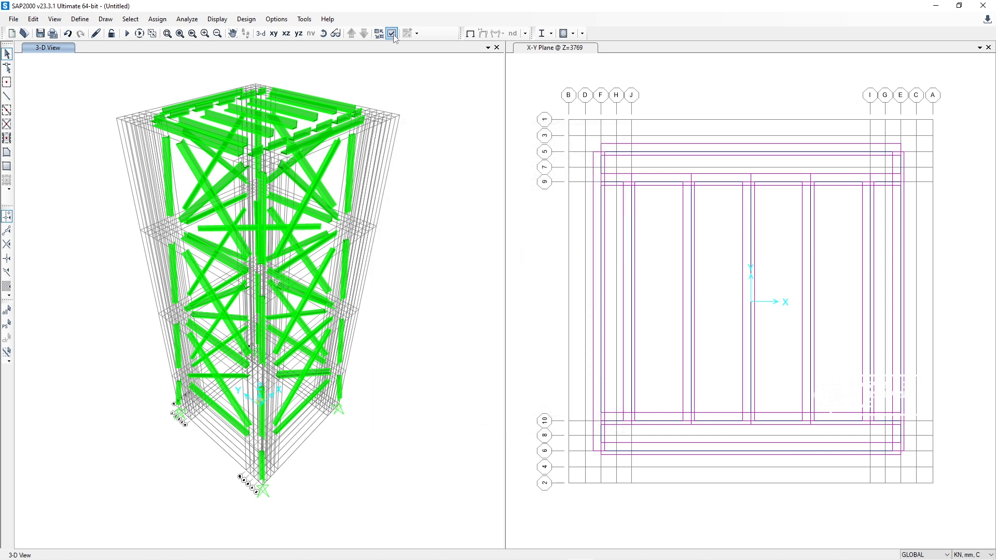
Step: Inspect the extruded tower from another angle and select one diagonal brace and one horizontal member near the tower's base
left_click(324, 33)
left_click_drag(382, 97, 453, 152)
left_click_drag(370, 277, 312, 407)
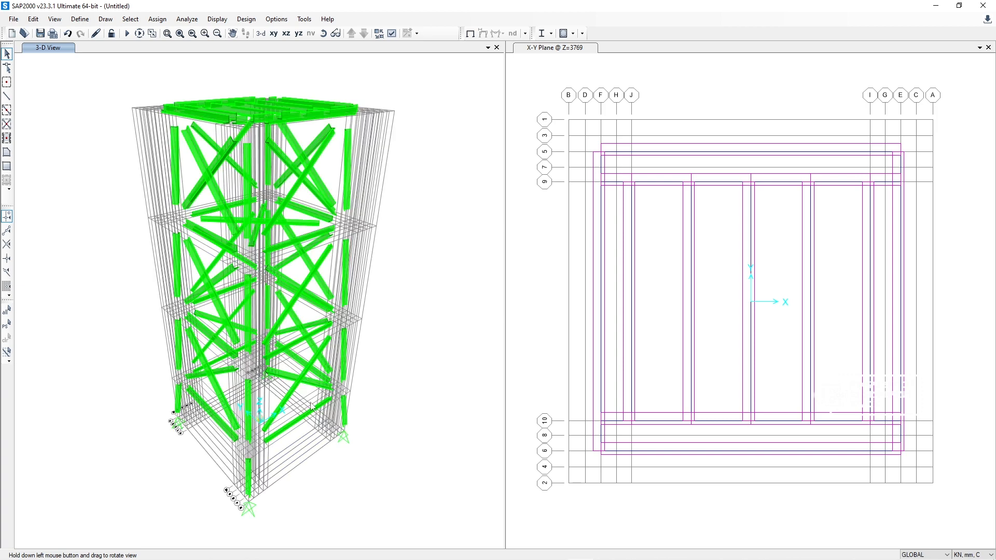
scroll(305, 397, "up", 8)
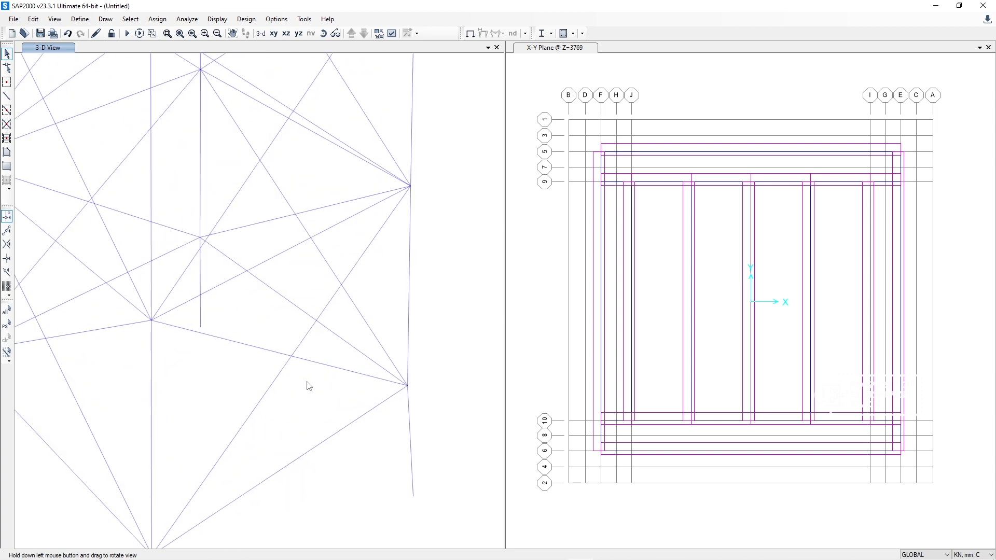
scroll(303, 387, "down", 8)
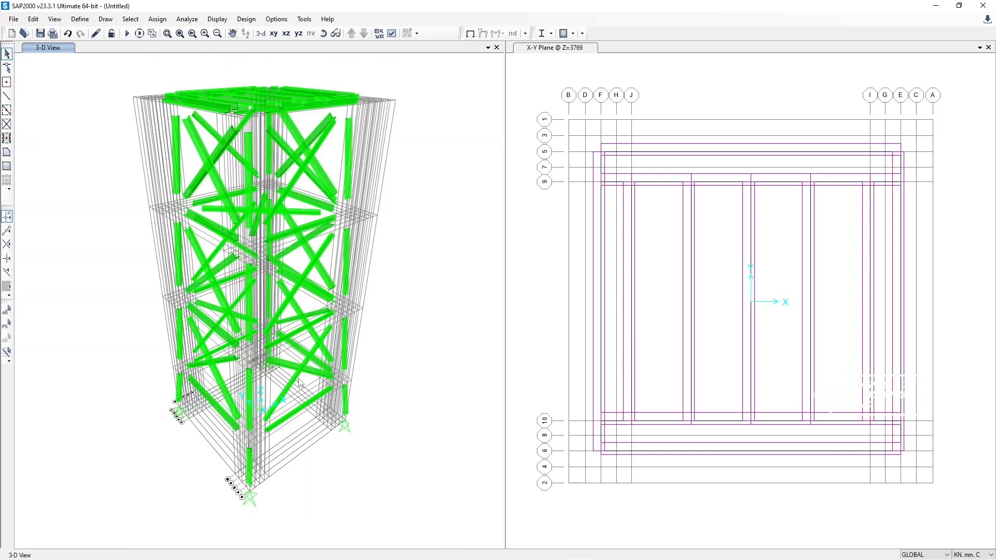
left_click(297, 376)
left_click(286, 365)
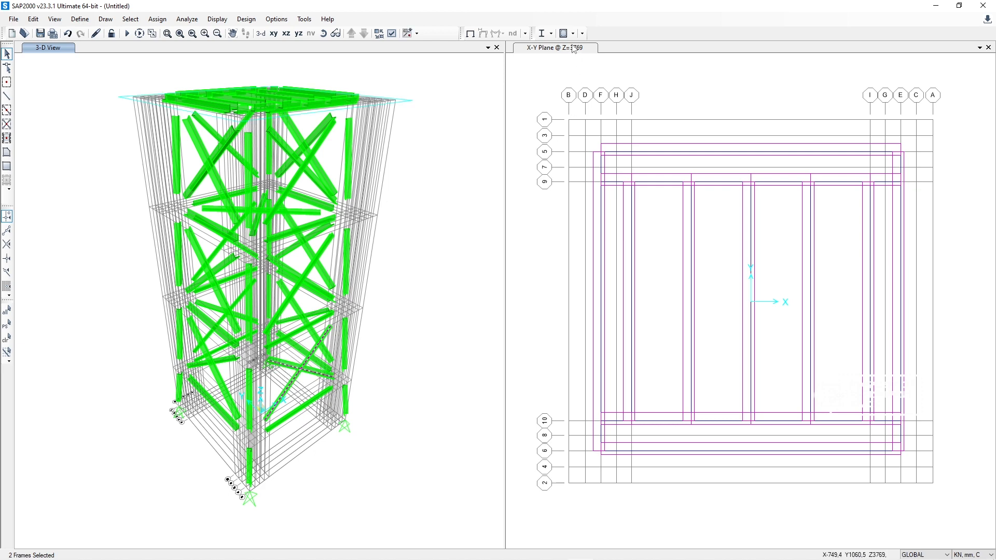
Step: Replace the Z=3769 plan with the Y-Z elevation at X=712,5
left_click(575, 47)
left_click(298, 33)
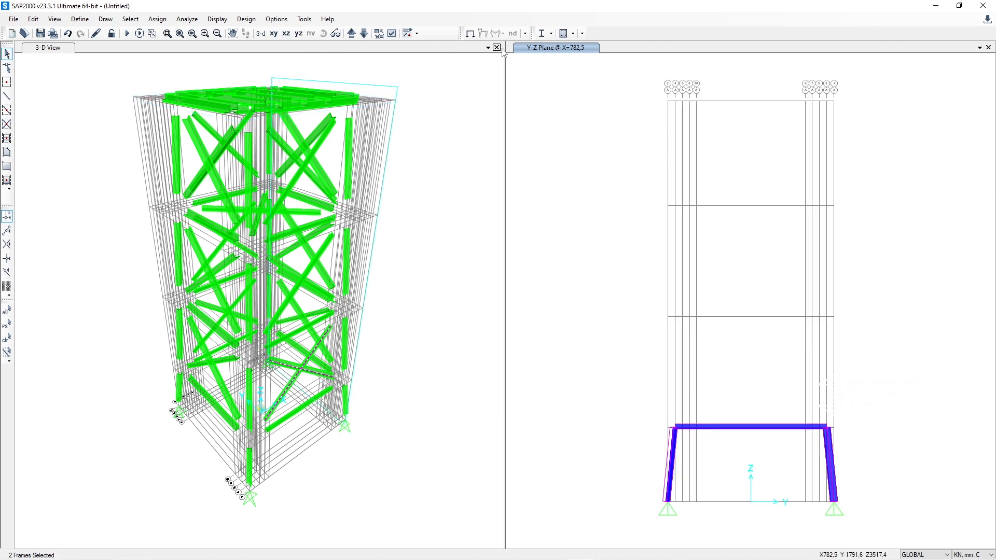
left_click(366, 33)
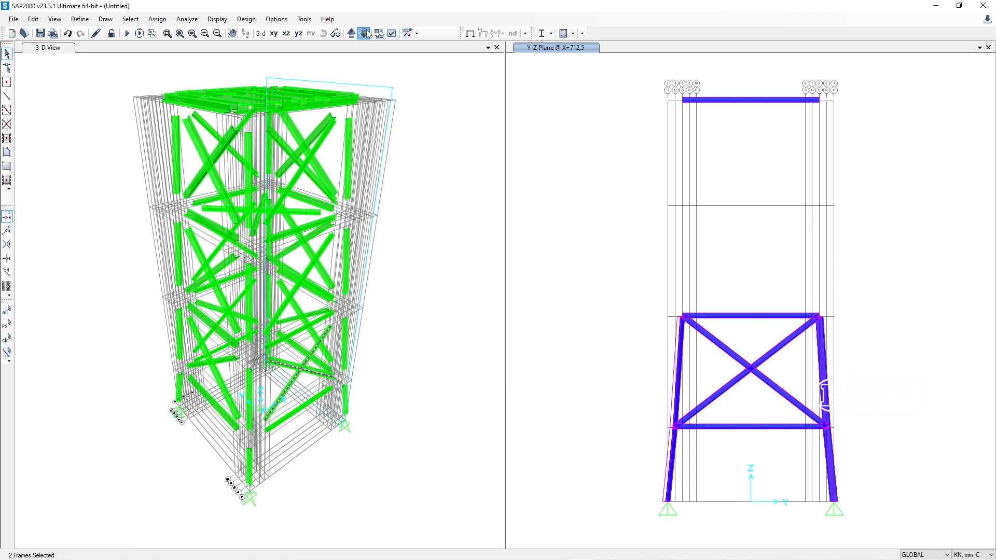
Step: Try deleting the crossing diagonal braces in the second bay of the Y-Z elevation at X=-712,5
left_click(366, 33)
left_click(365, 33)
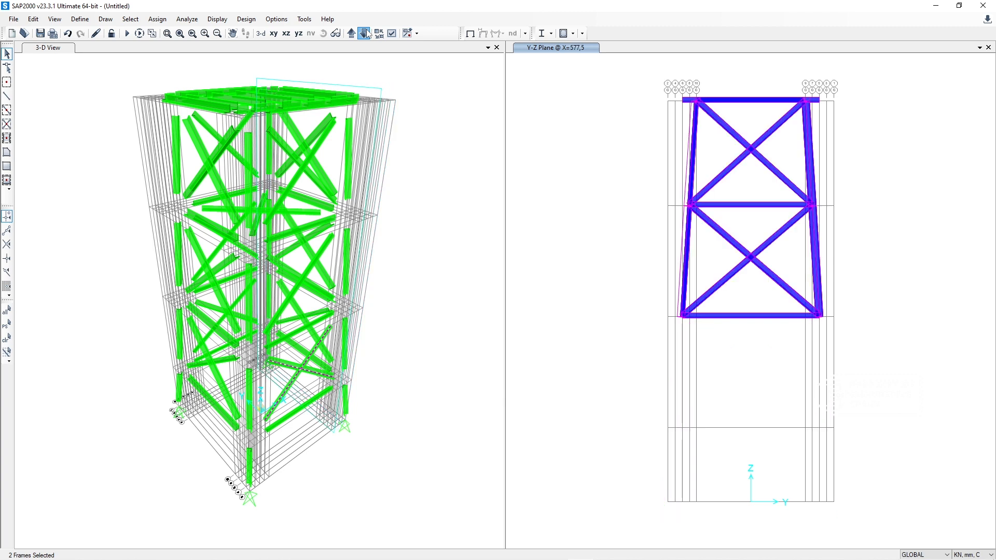
left_click(366, 33)
left_click(365, 32)
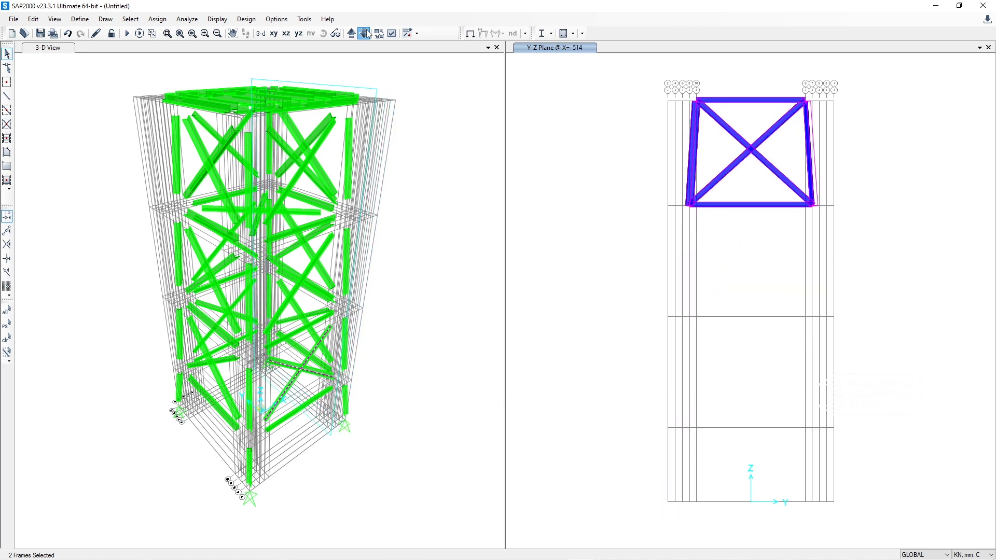
left_click(366, 33)
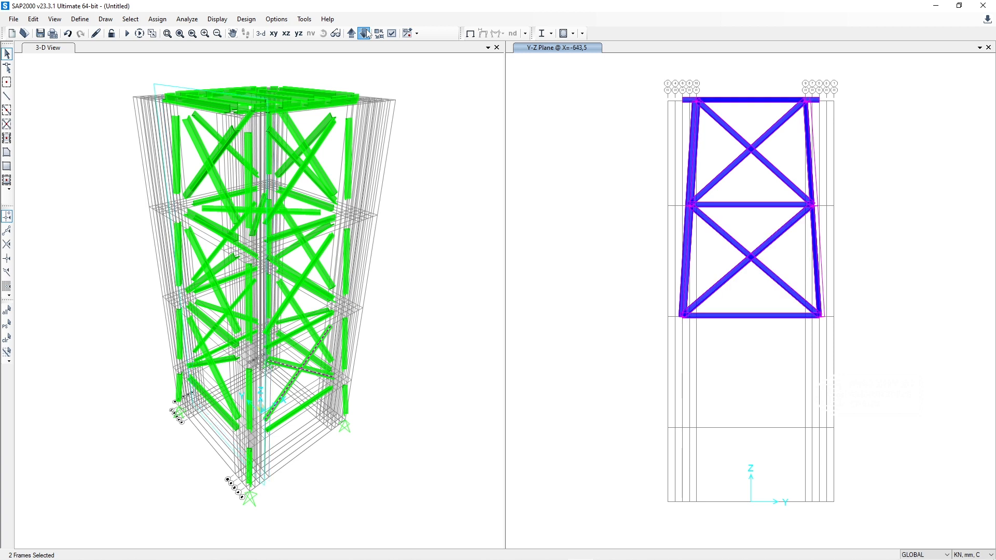
left_click(365, 33)
left_click(365, 33)
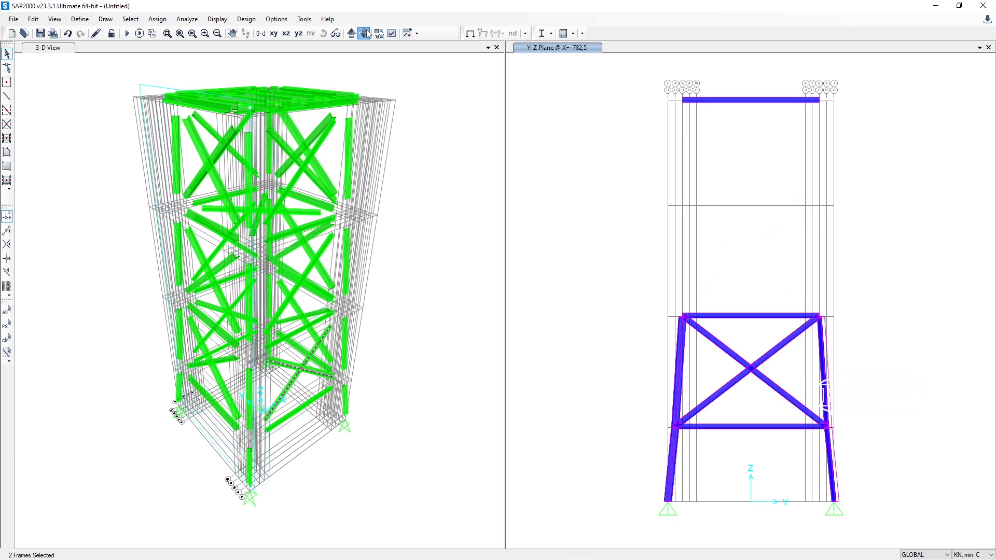
left_click(366, 33)
left_click(727, 351)
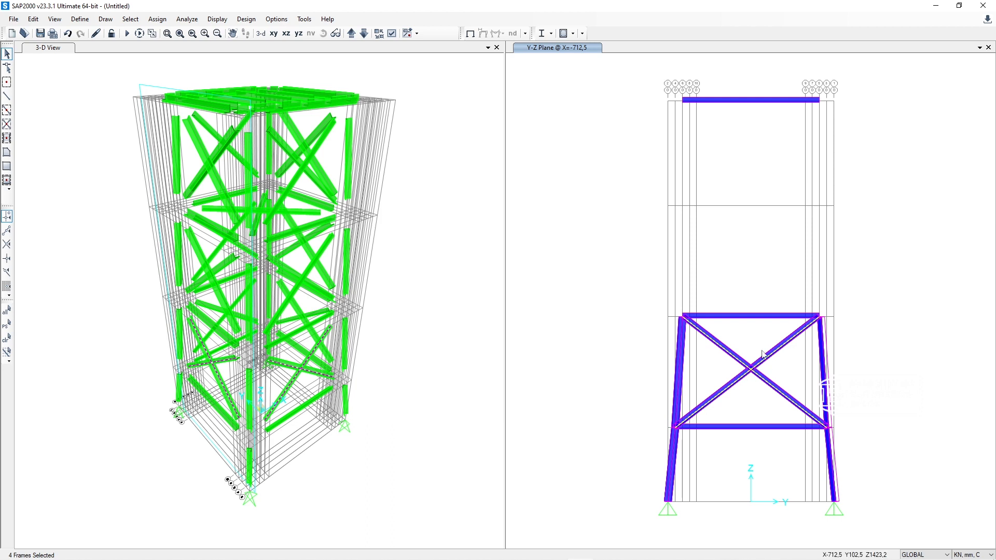
key("Delete")
Step: Try deleting the third-bay crossing braces in the Y-Z elevation at X=-643,5, and undo both brace deletions
left_click(351, 33)
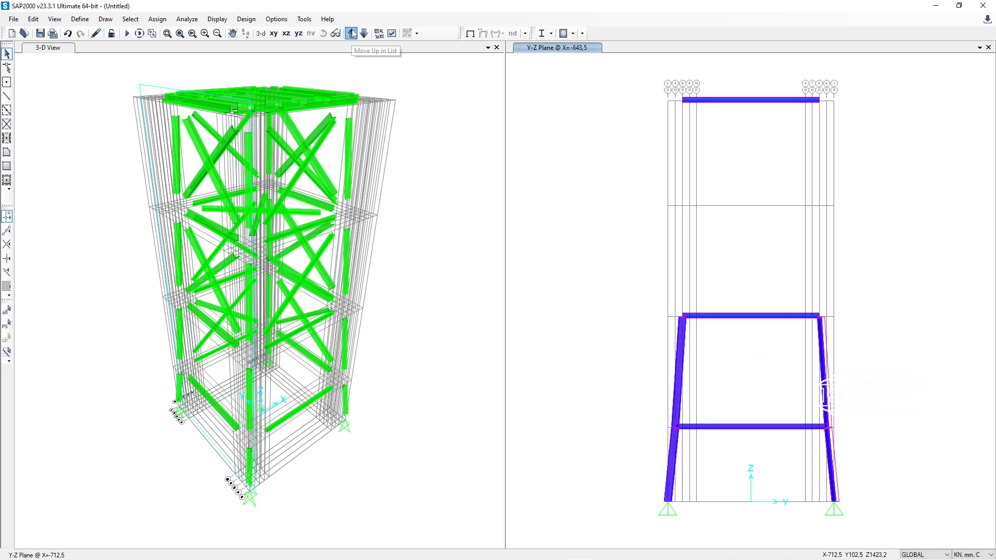
left_click_drag(772, 294, 726, 240)
key("ctrl+q")
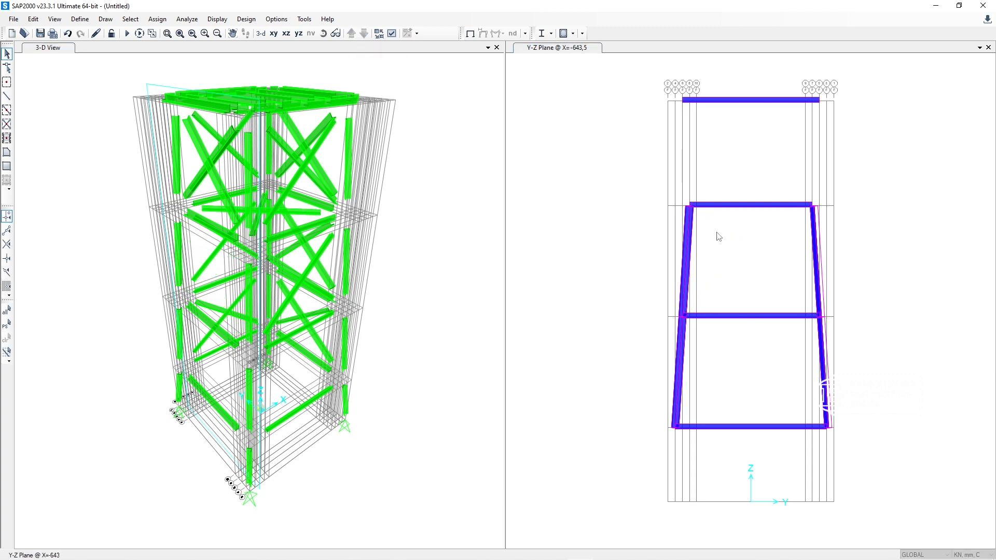
left_click(371, 58)
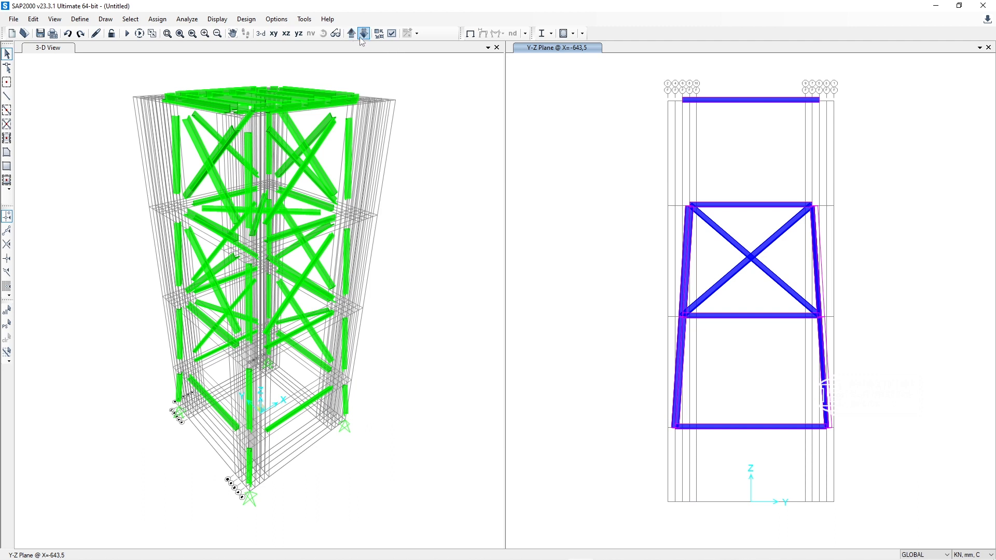
key("ctrl+z")
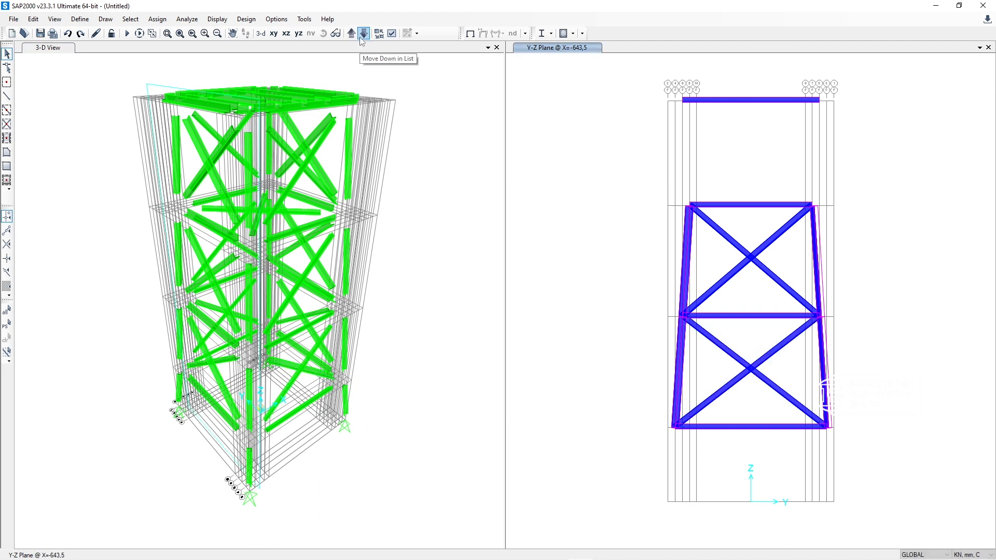
Step: Select a second-bay diagonal at X=-643,5 and another at X=712,5 to locate each one in the 3-D view
left_click(742, 360)
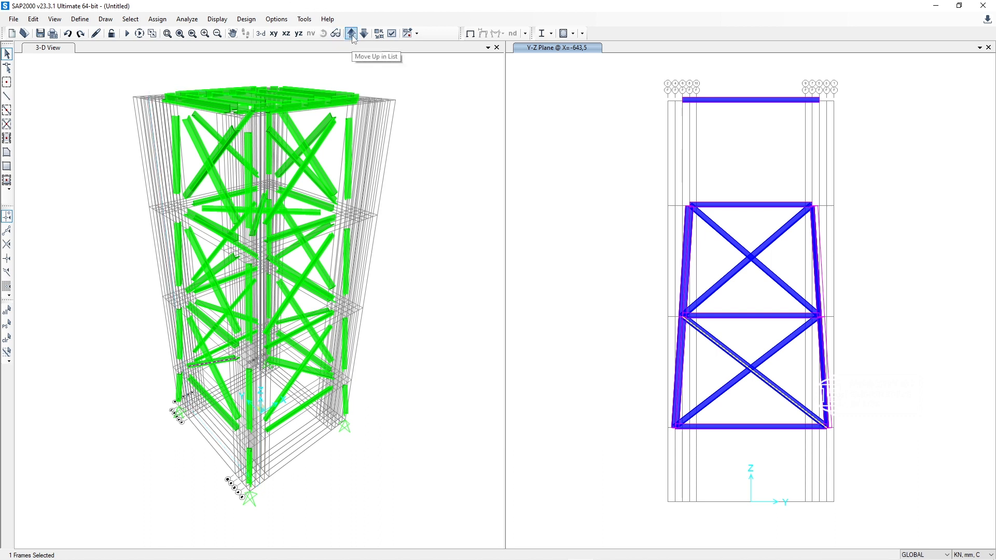
key("Escape")
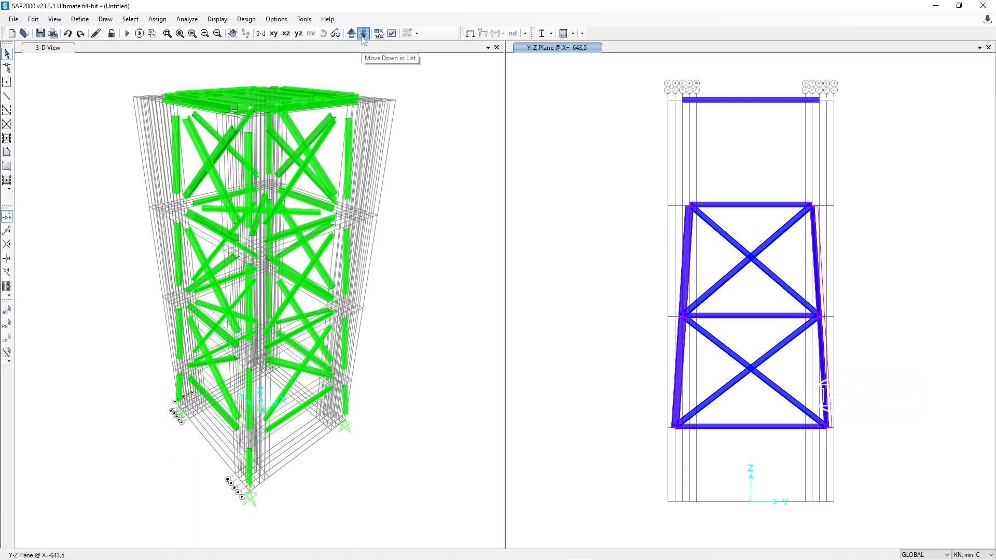
left_click(364, 35)
left_click(363, 35)
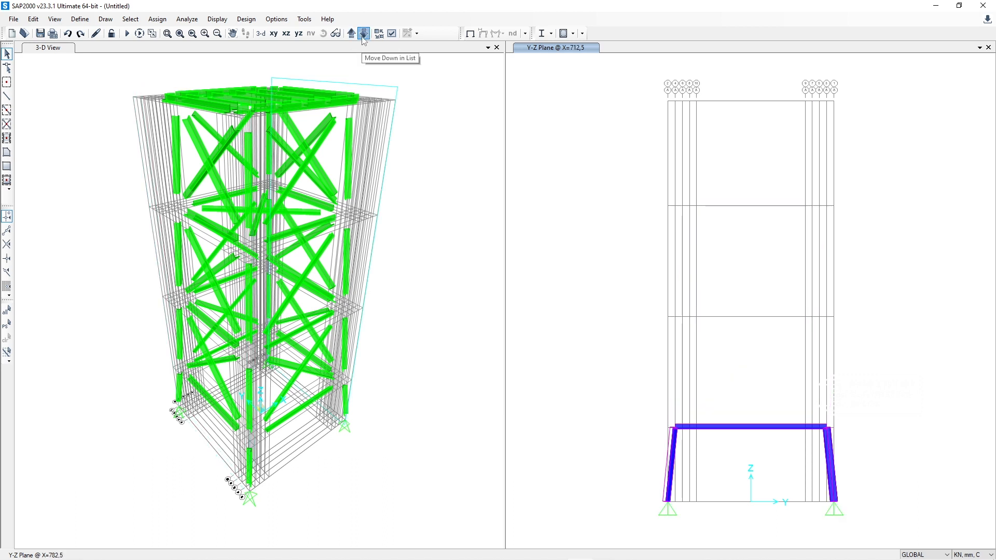
left_click(364, 34)
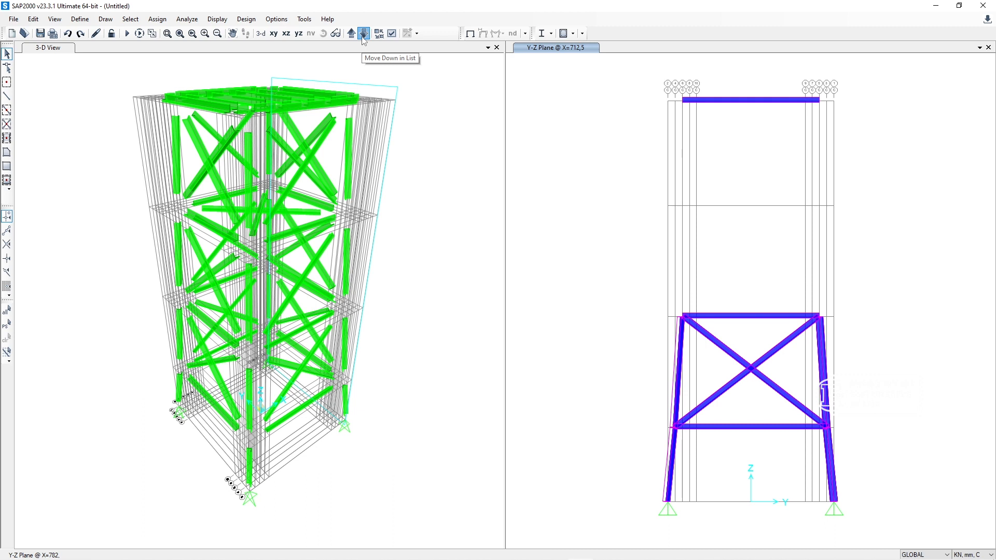
left_click(781, 393)
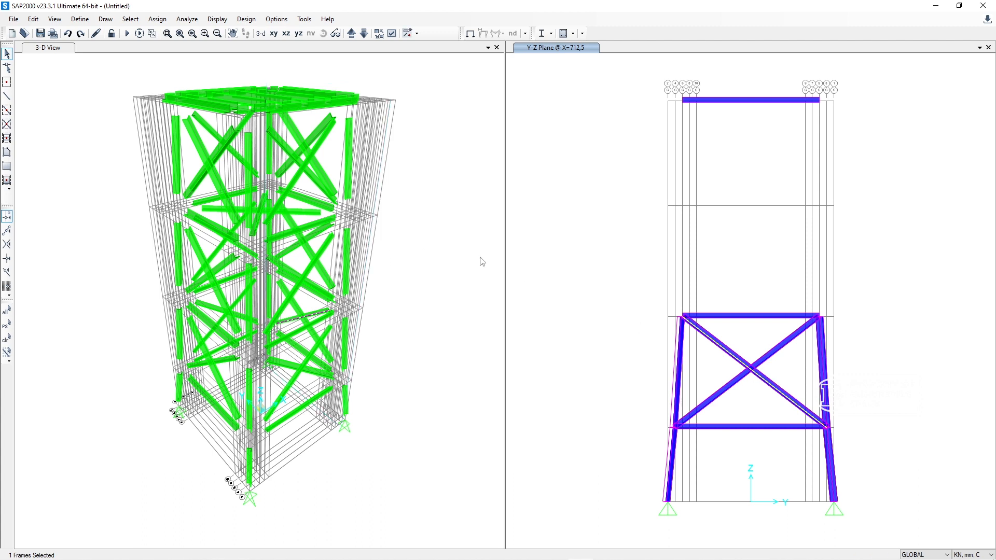
Step: Clear the selection and delete the two second-bay crossing braces in the X-Z elevation at Y=-712,5
left_click(352, 33)
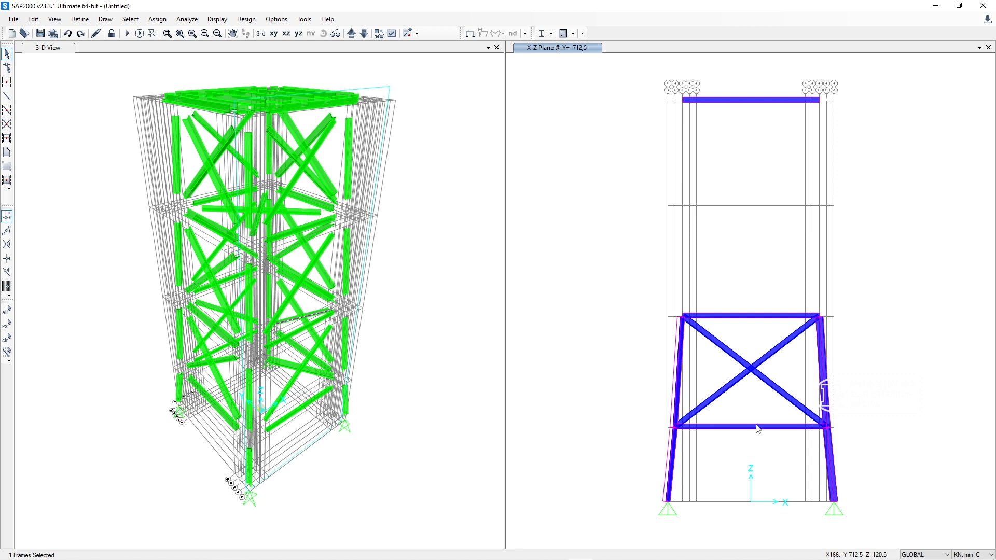
left_click(752, 367)
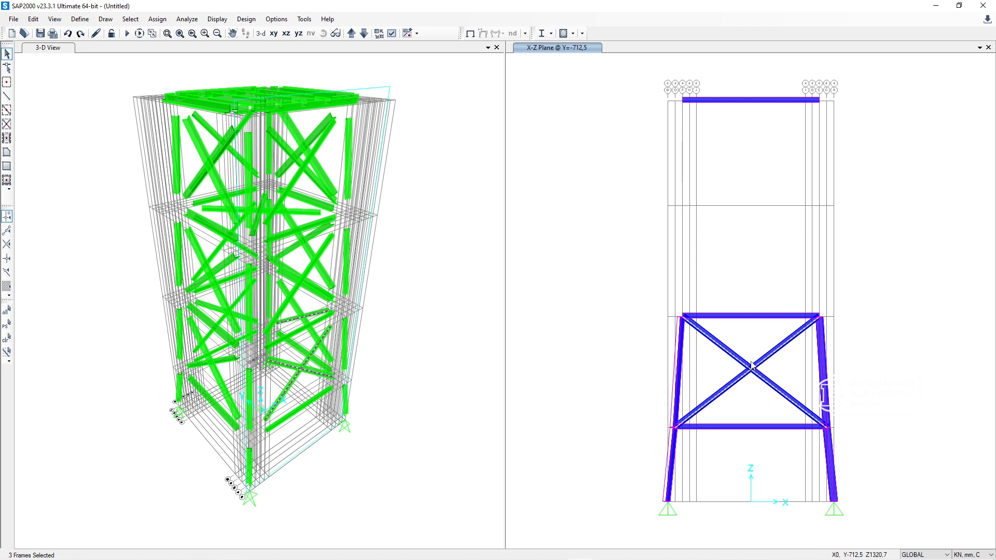
left_click(752, 367)
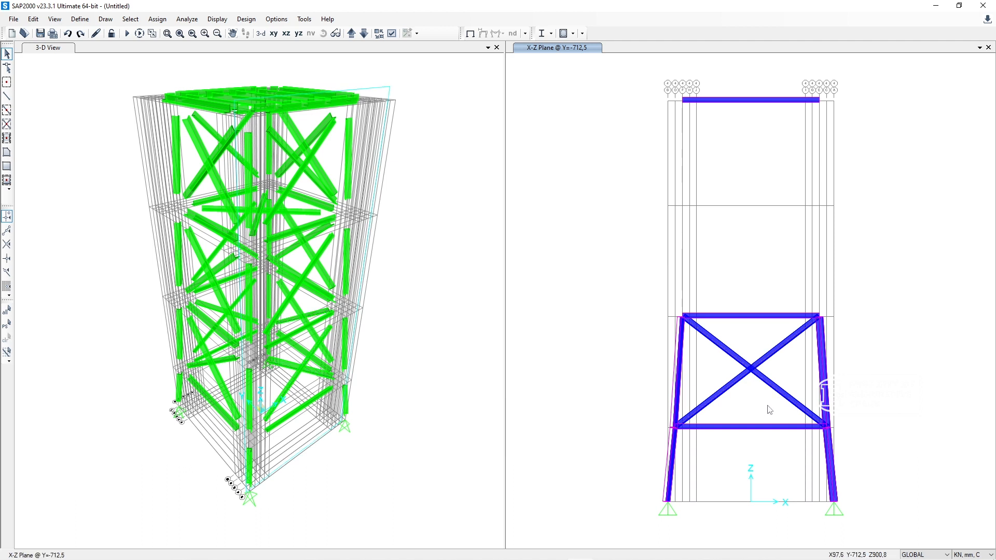
left_click(726, 350)
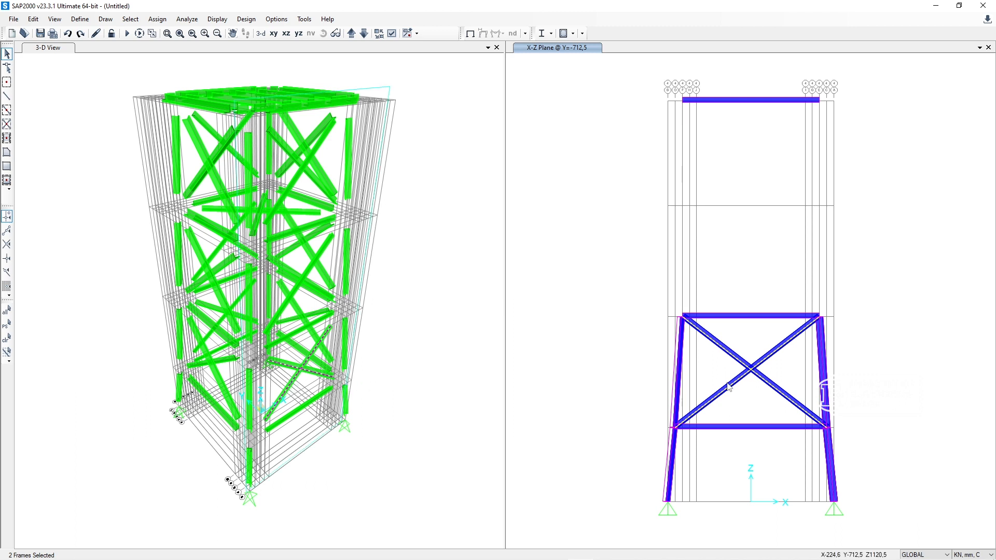
key("Delete")
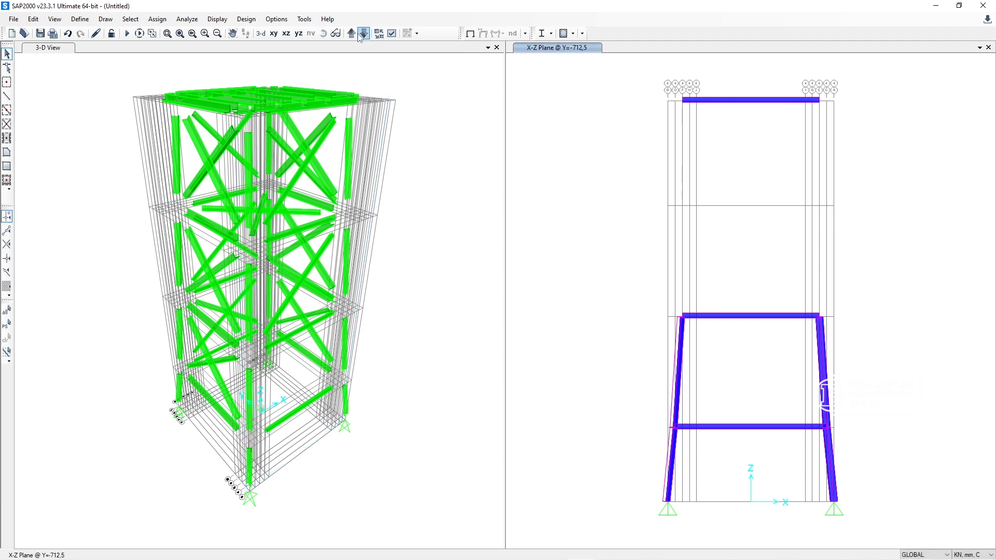
Step: Delete the two third-bay crossing braces in the X-Z elevation at Y=-643,5
left_click(351, 33)
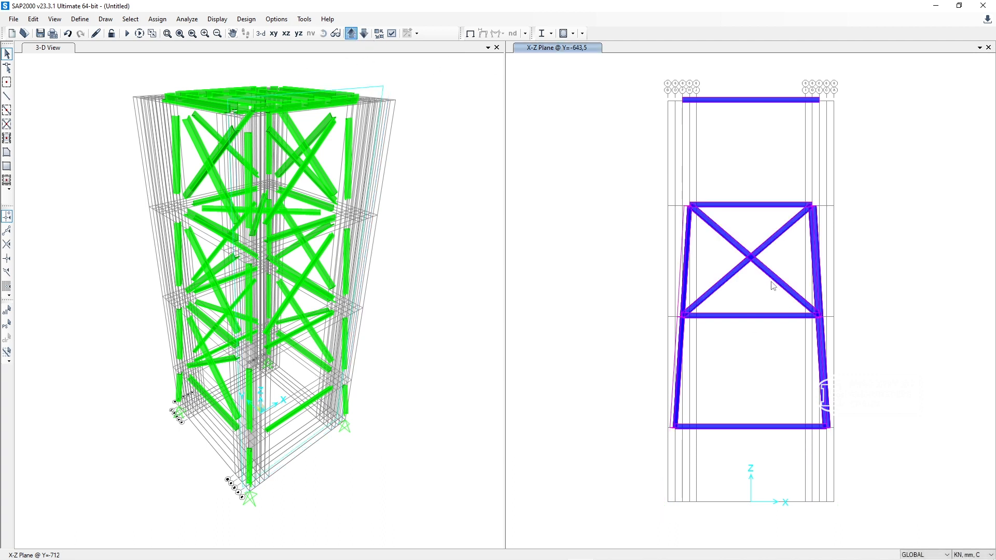
left_click_drag(777, 292, 724, 240)
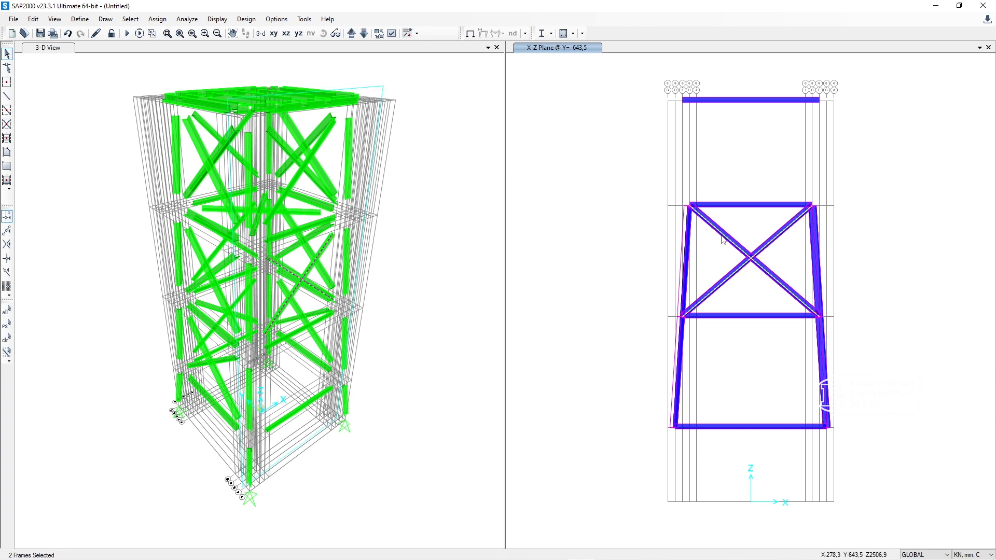
key("ctrl+q")
left_click(430, 193)
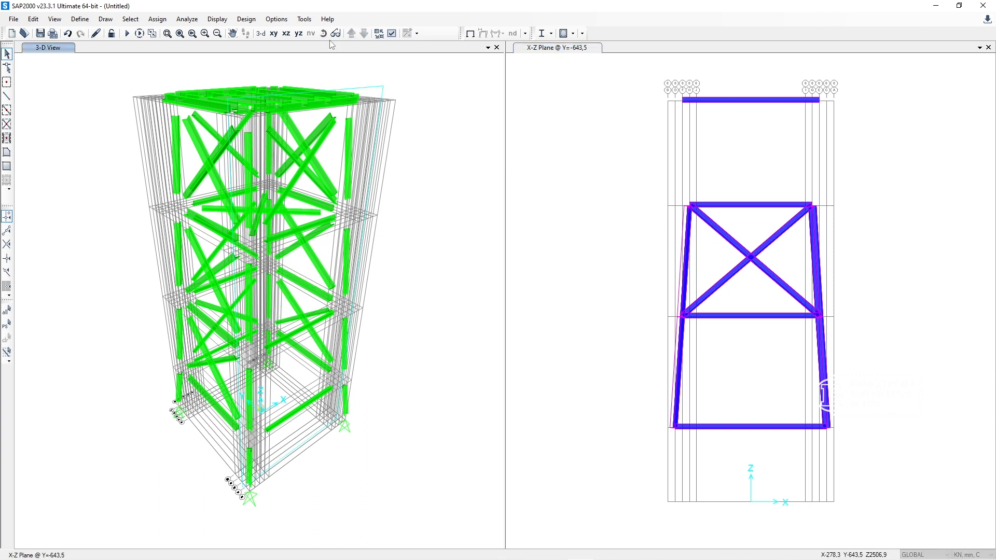
Step: Delete the two top-bay crossing braces in the X-Z elevation at Y=-577,5
left_click(352, 33)
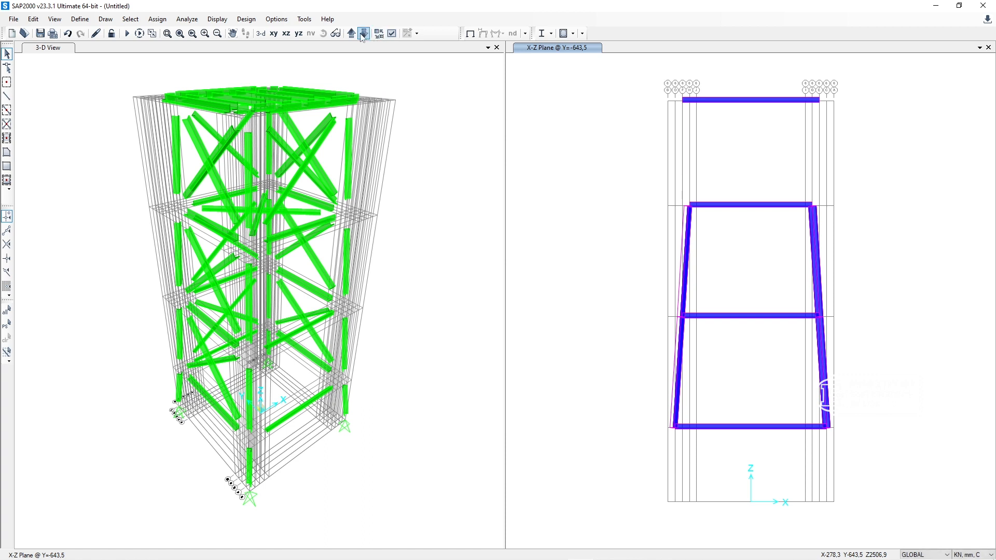
left_click(355, 34)
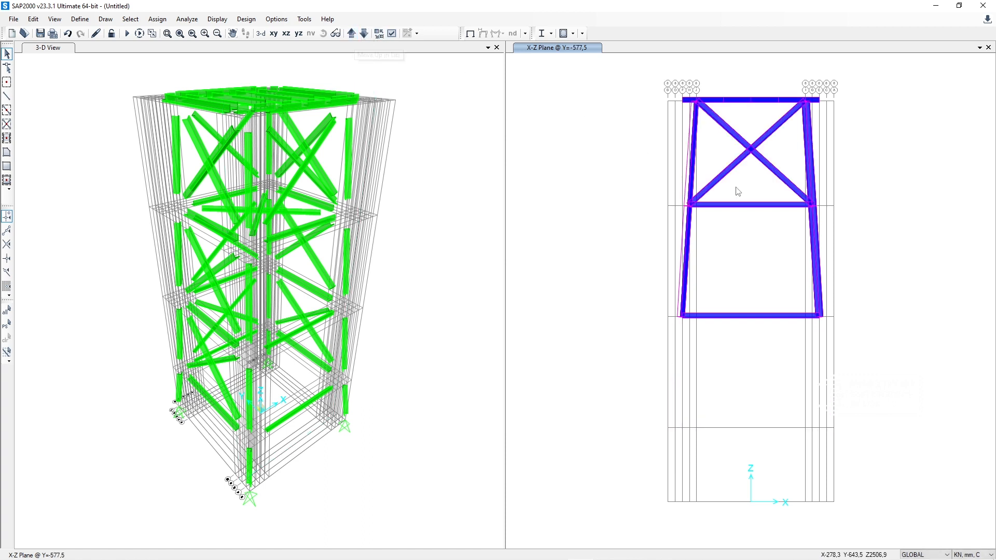
left_click_drag(768, 182, 724, 125)
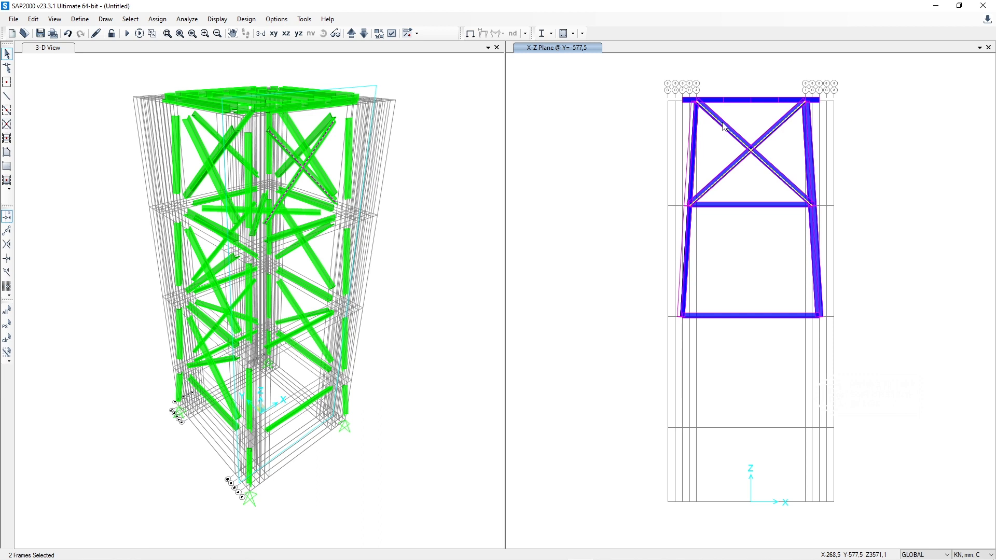
key("Delete")
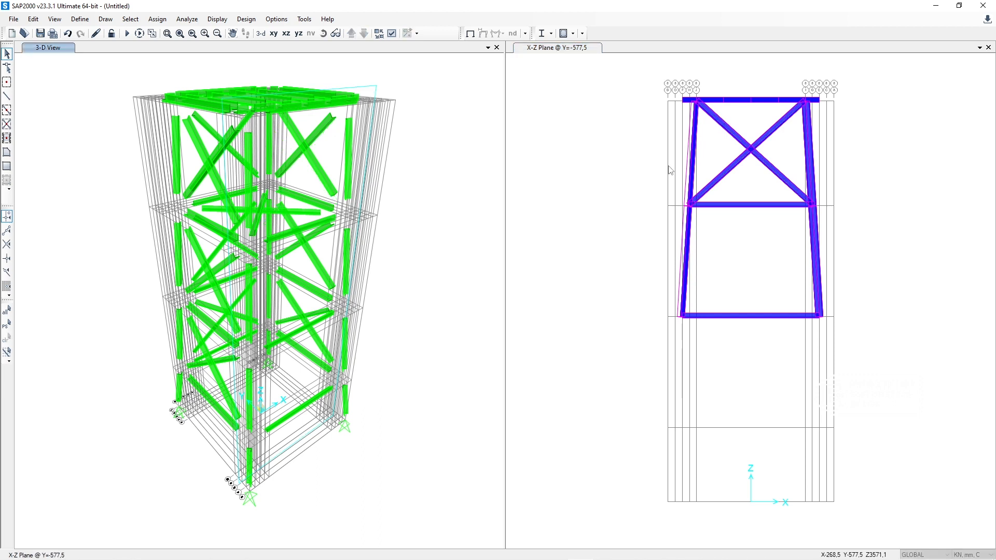
left_click(683, 177)
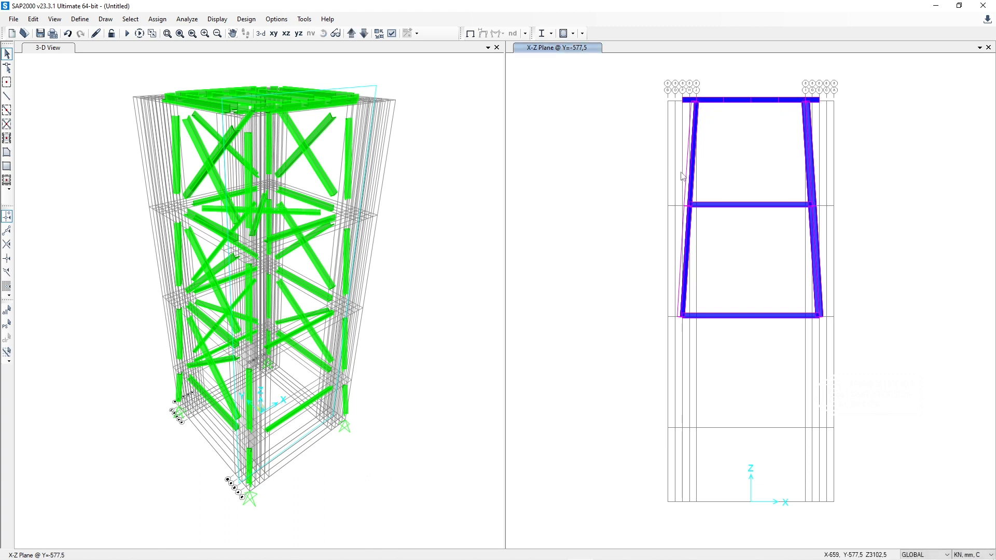
Step: Delete the four crossing braces in the top two bays of the X-Z elevation at Y=577,5
left_click(50, 48)
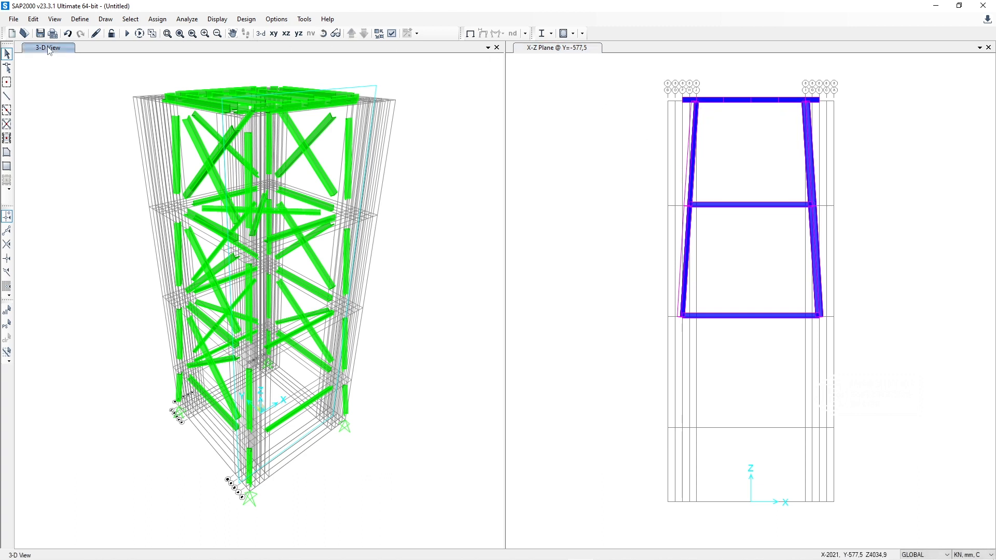
left_click(323, 33)
mouse_move(400, 83)
left_mouse_down()
mouse_move(251, 123)
mouse_move(84, 126)
mouse_move(40, 103)
mouse_move(68, 109)
left_mouse_up()
left_click(323, 34)
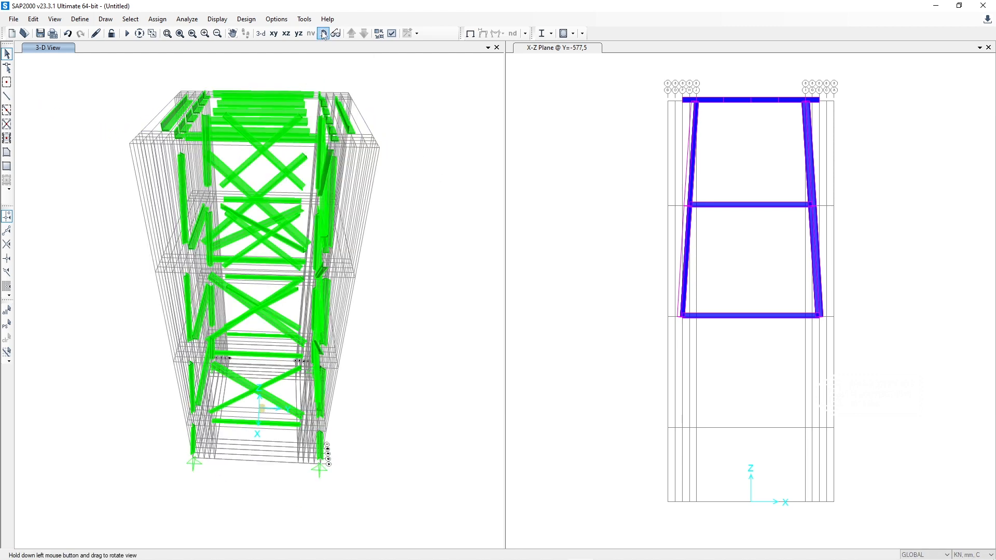
left_click_drag(389, 116, 299, 117)
left_click(512, 61)
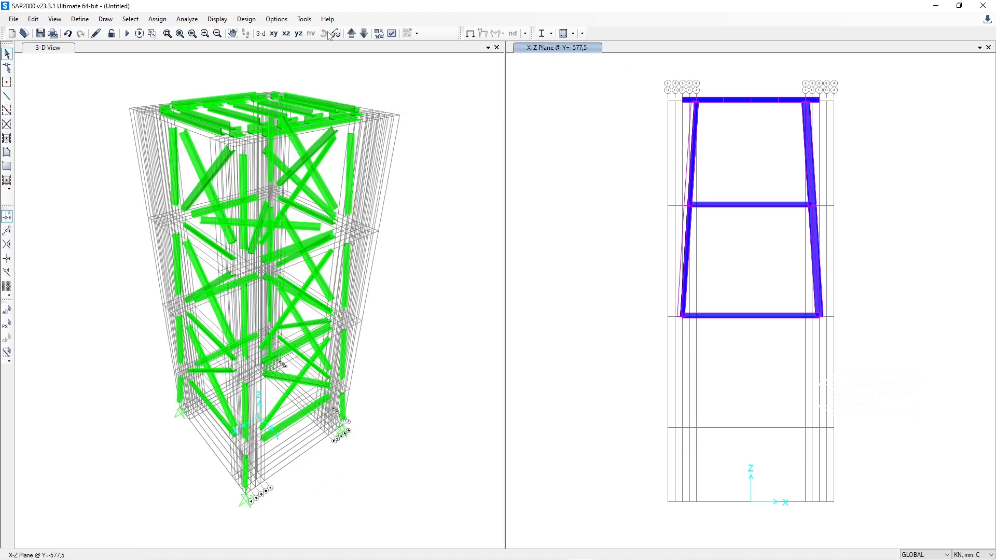
left_click(352, 34)
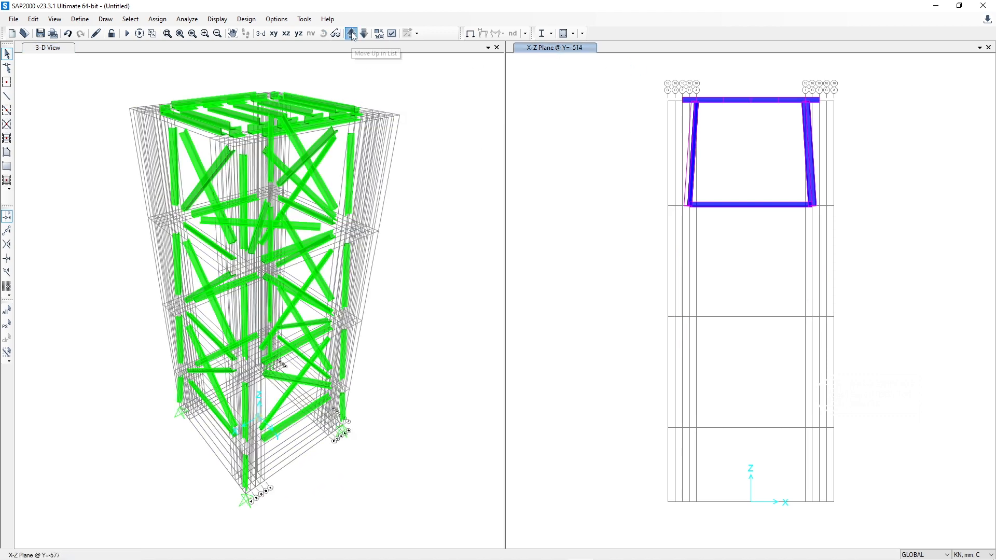
left_click(352, 34)
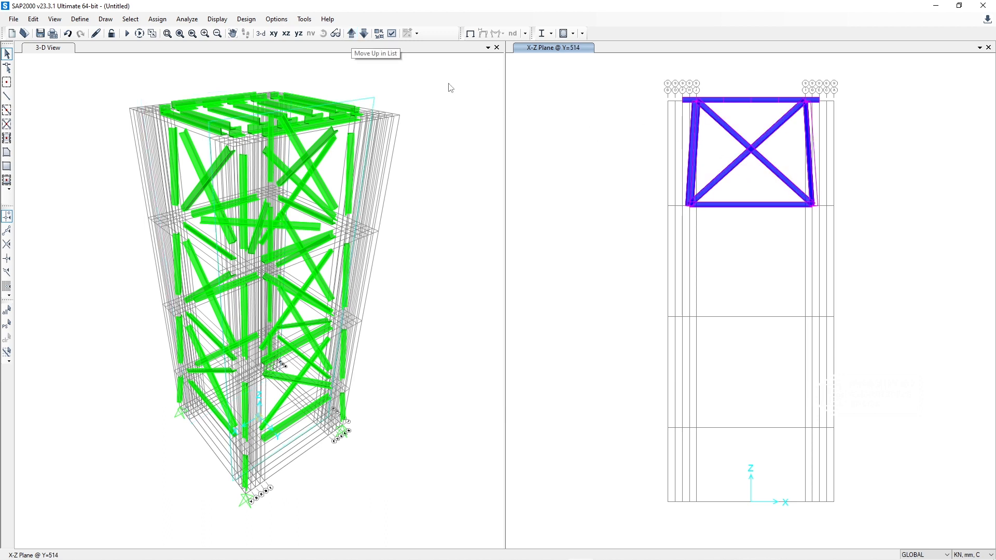
left_click(353, 34)
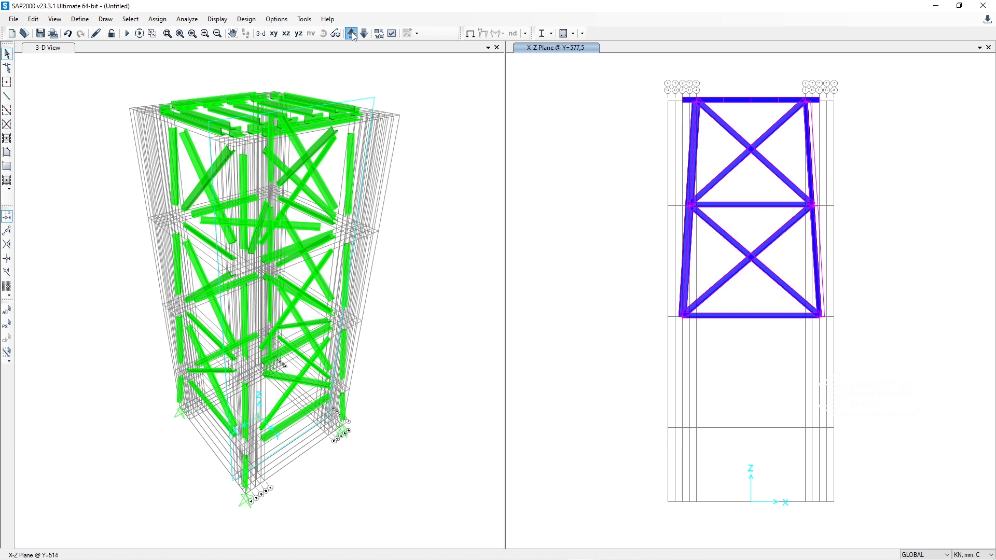
left_click_drag(770, 179, 730, 120)
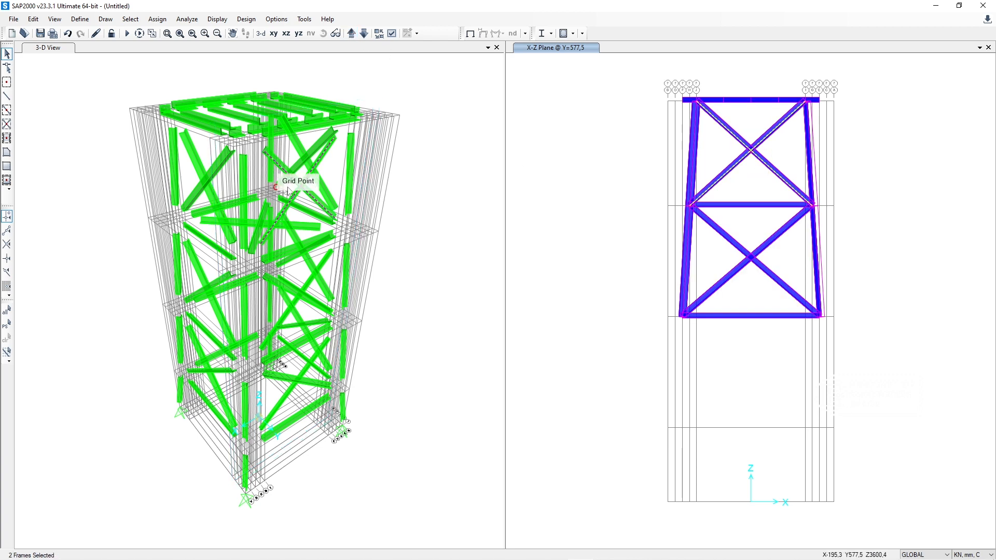
left_click_drag(766, 292, 728, 228)
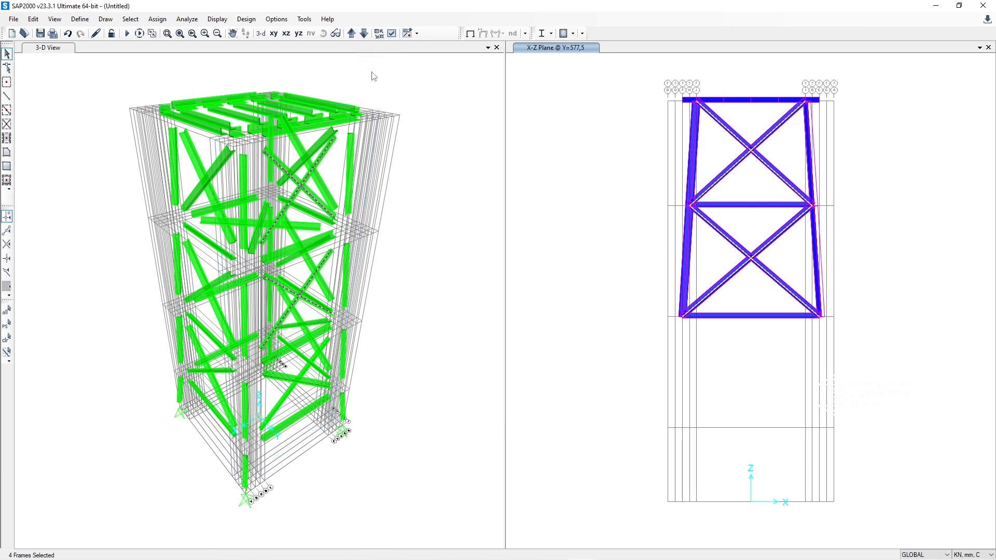
key("Delete")
left_click(344, 186)
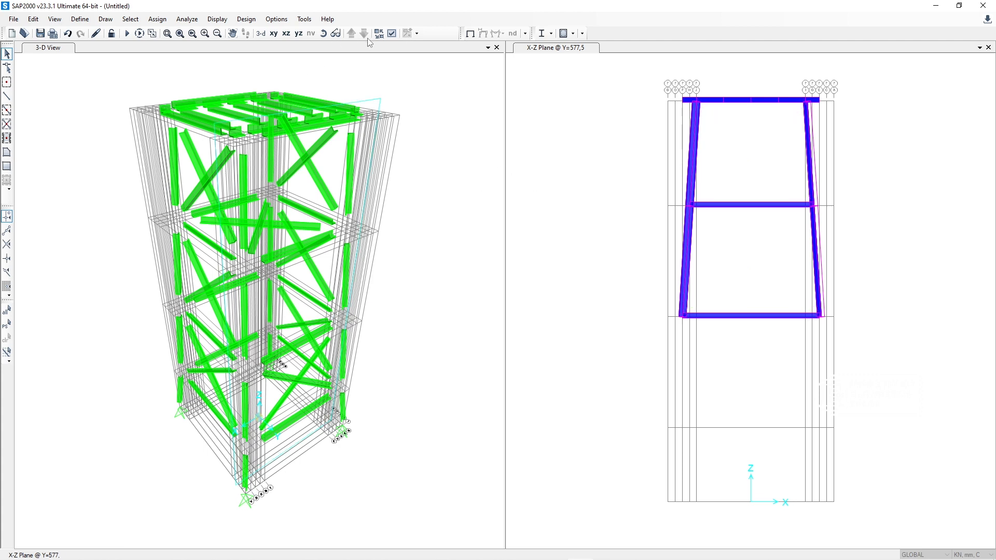
Step: Delete the two crossing braces in the third bay of the X-Z elevation at Y=643,5
left_click(351, 33)
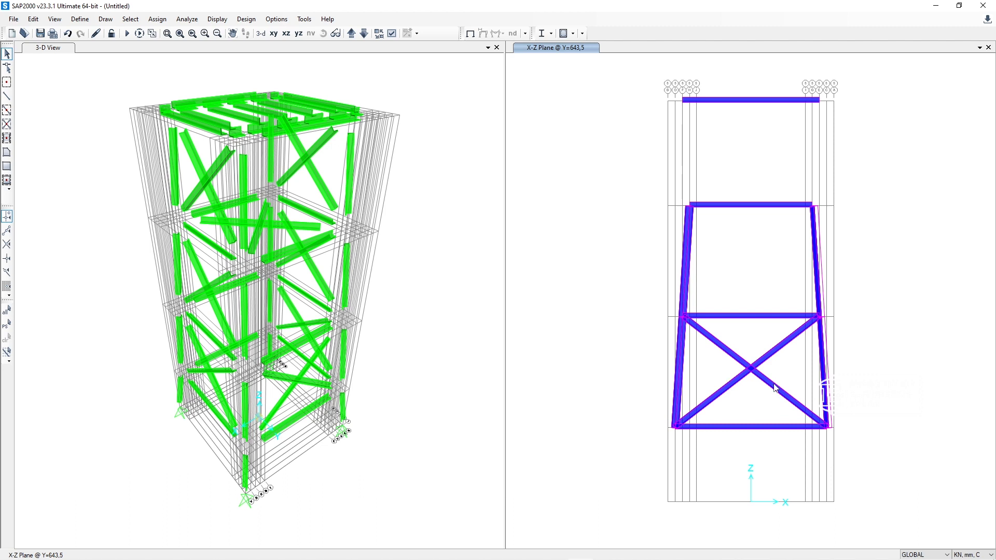
left_click_drag(768, 404, 725, 345)
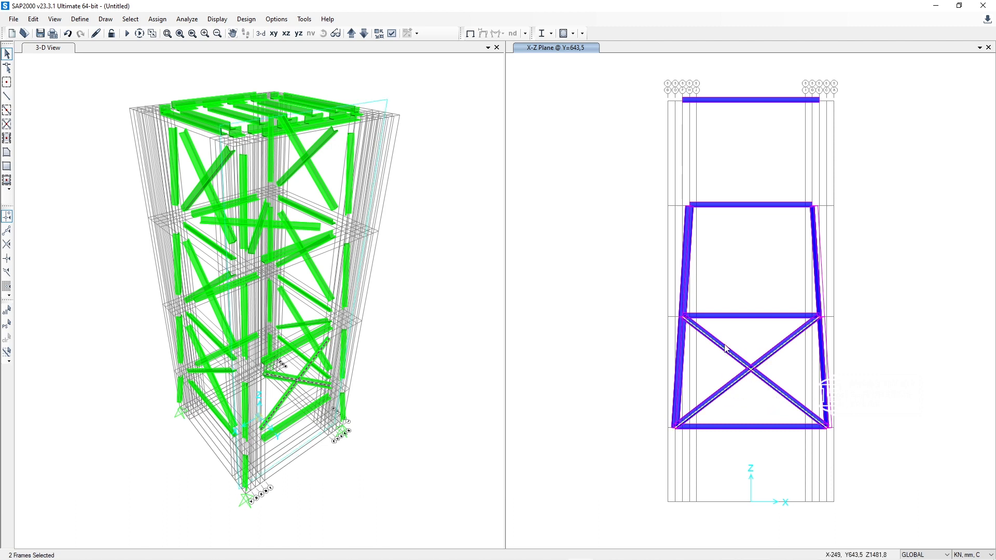
left_click(295, 387)
key("Delete")
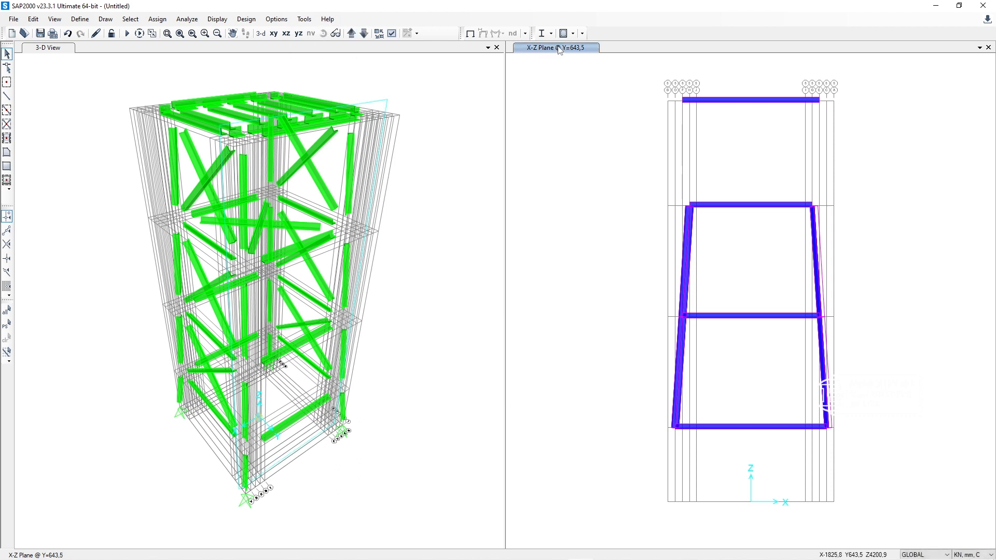
Step: Delete one of the two crossing diagonals in each of the three braced bays on both tower faces parallel to Y-Z
left_click(61, 58)
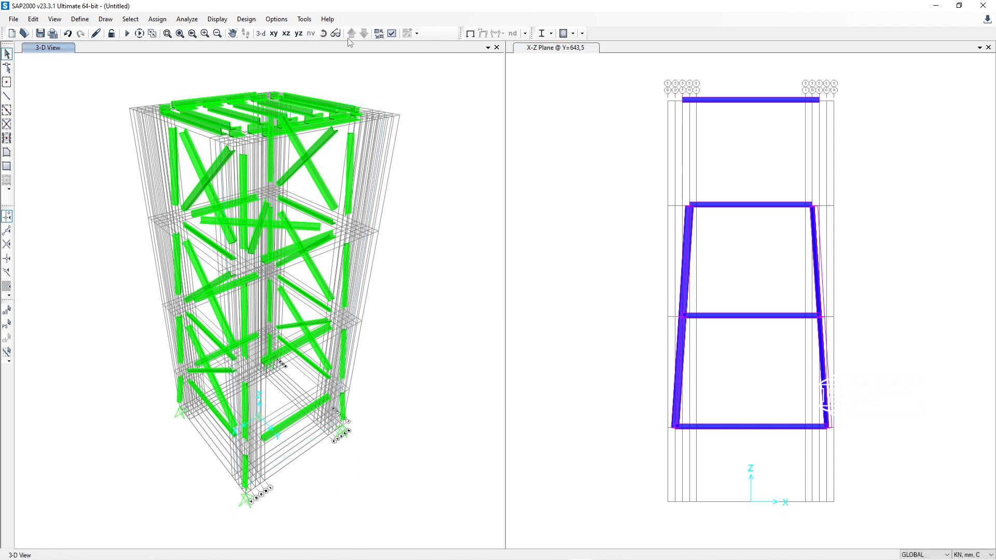
left_click(323, 33)
left_click_drag(403, 121, 344, 230)
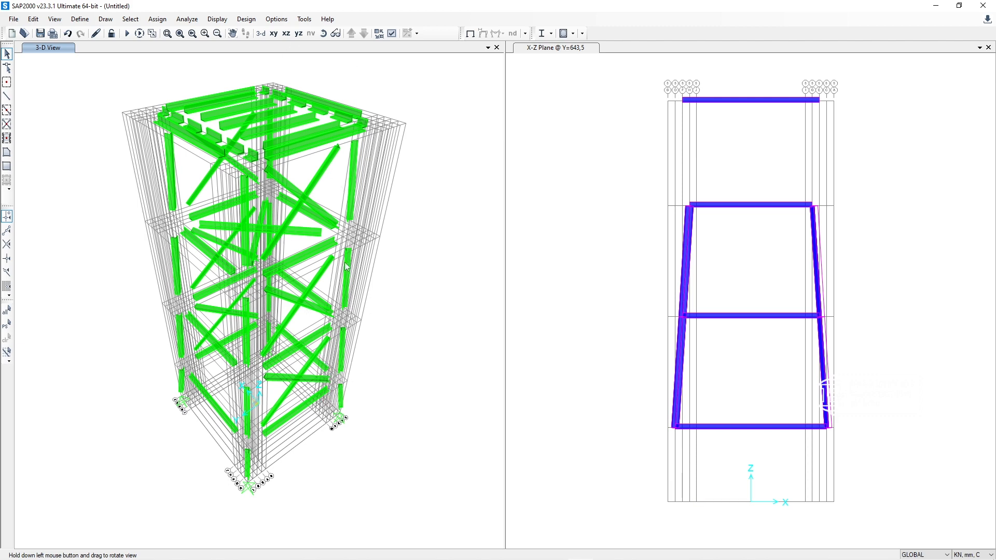
mouse_move(422, 245)
left_mouse_down()
mouse_move(276, 245)
mouse_move(198, 220)
left_mouse_up()
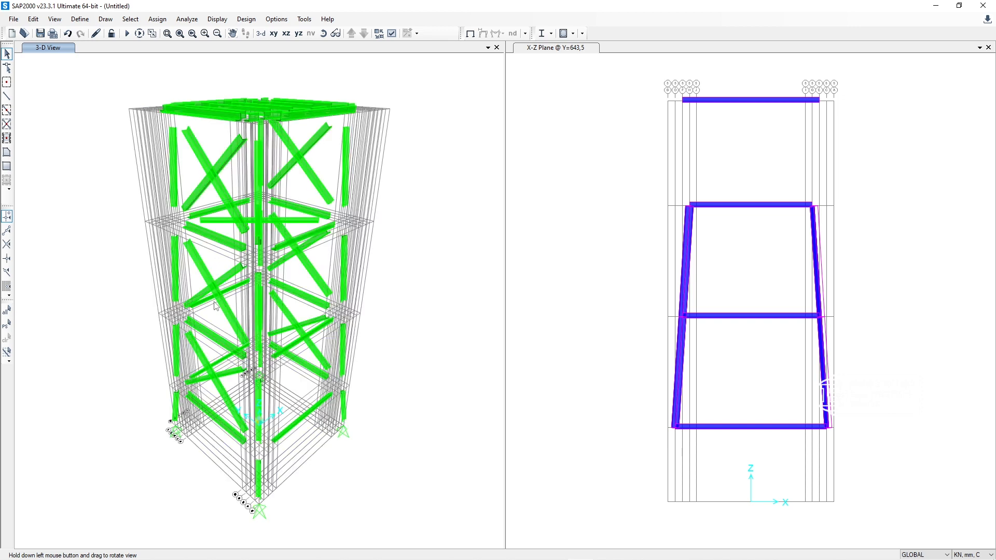
left_click(204, 364)
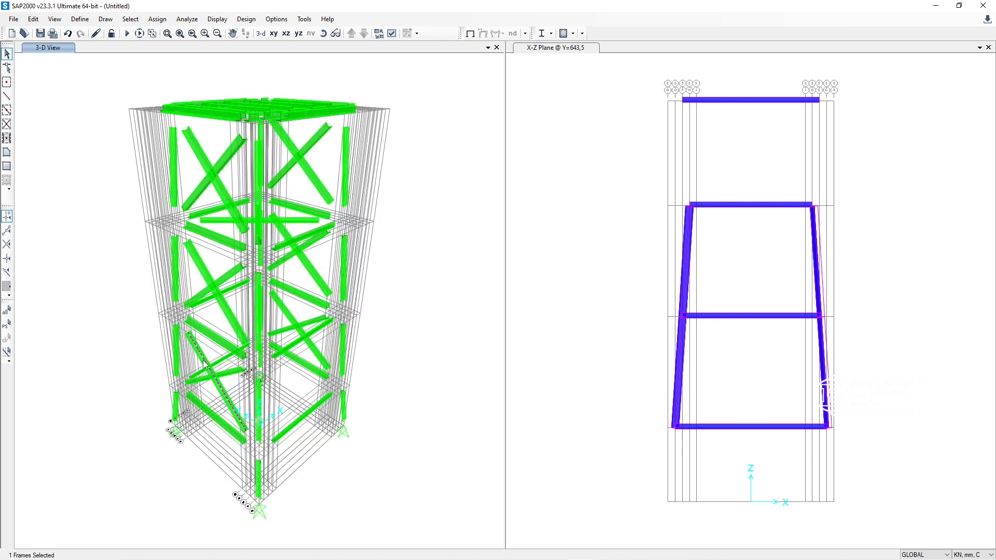
left_click(223, 307)
left_click(231, 205)
left_click(324, 33)
left_click_drag(418, 281, 130, 289)
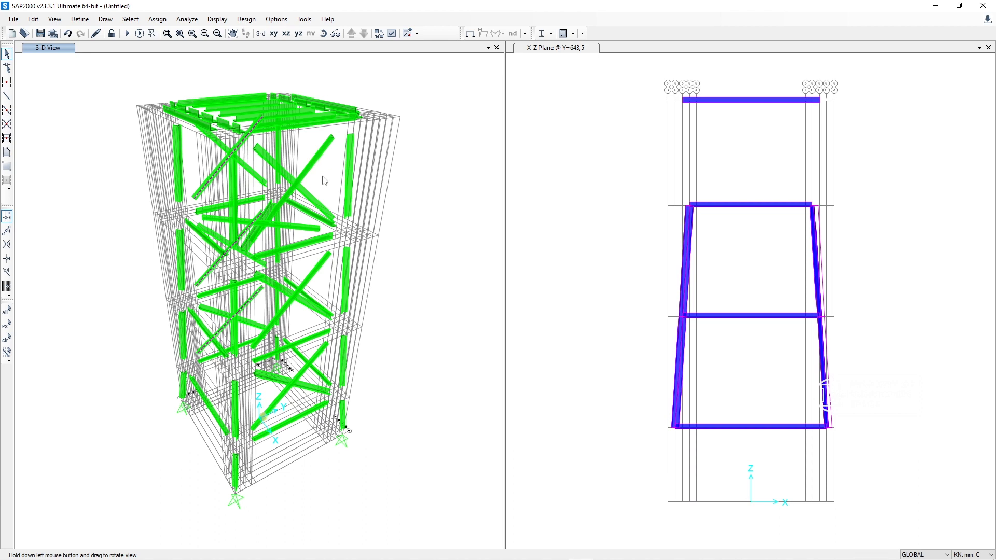
left_click(318, 159)
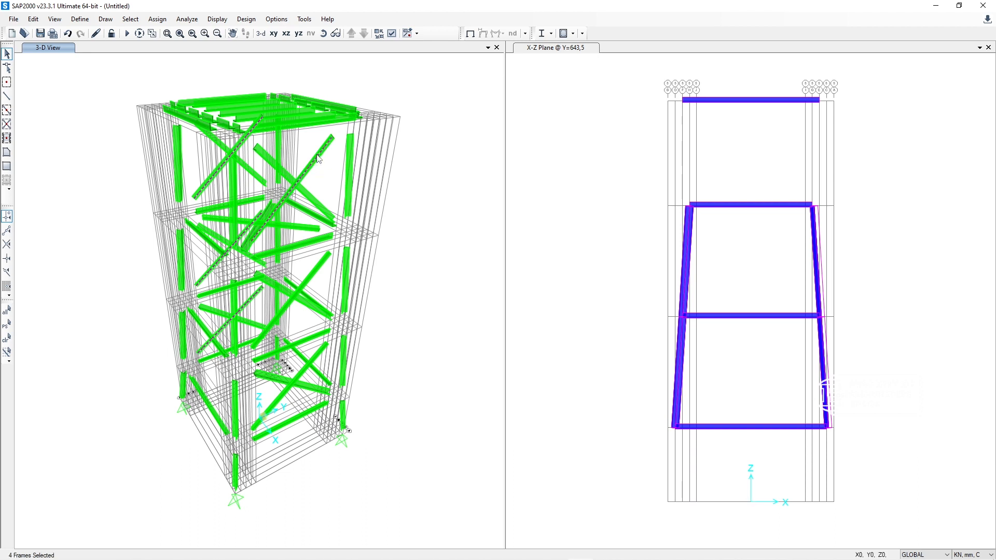
left_click(320, 270)
left_click(315, 359)
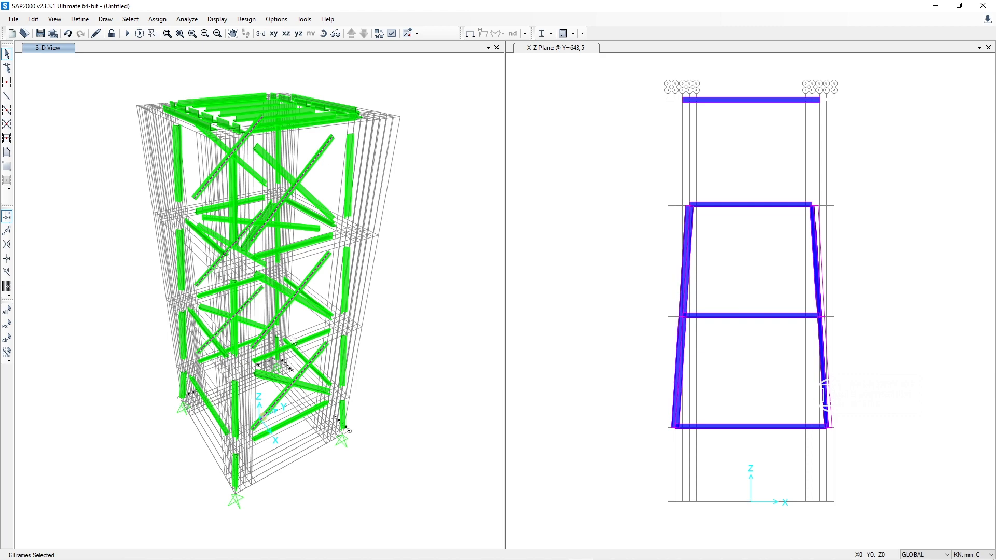
left_click(323, 33)
left_click_drag(145, 246, 199, 242)
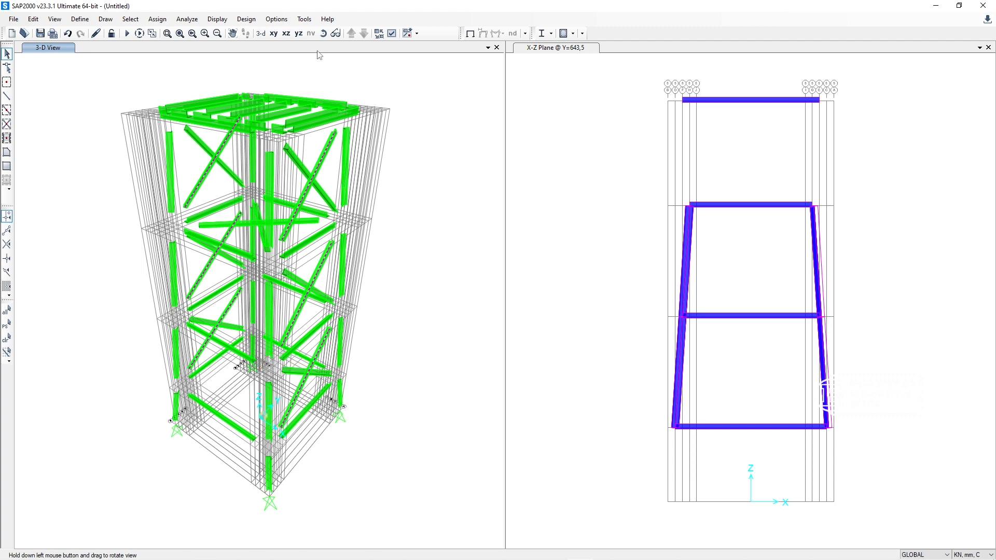
key("ctrl+q")
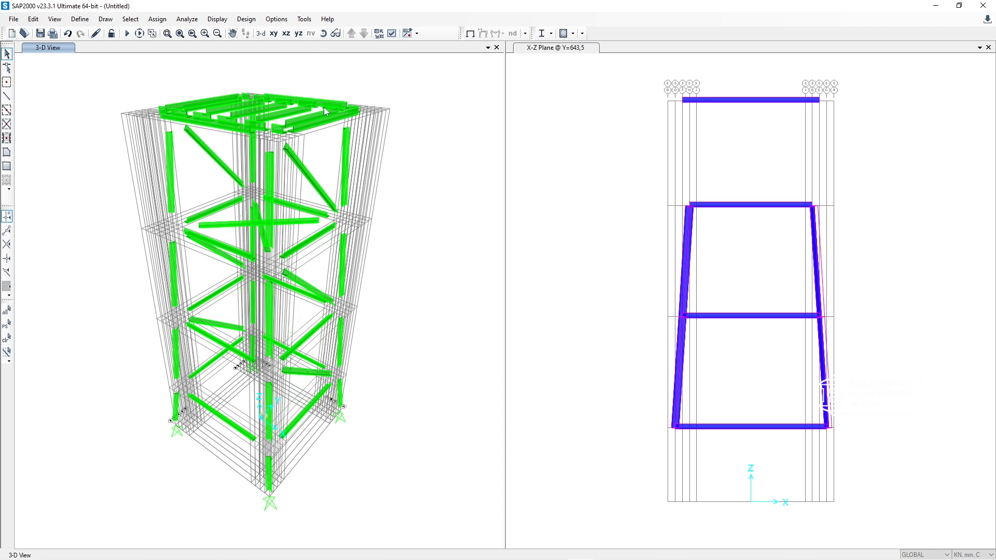
Step: Turn off Shrink Objects in the 3-D view's display options, keeping the extruded view type and filled objects
left_click(332, 48)
left_click(323, 33)
left_click_drag(163, 266, 425, 224)
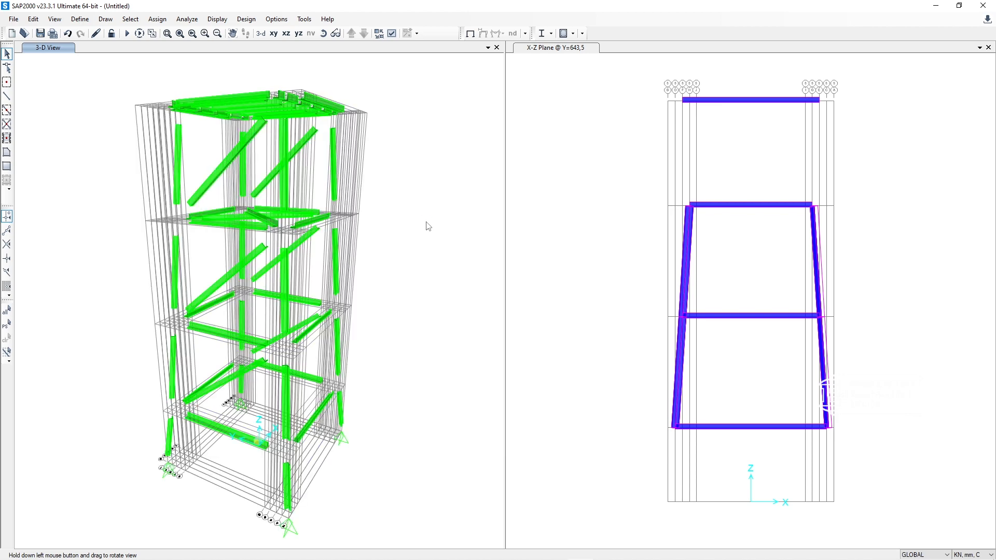
left_click(392, 33)
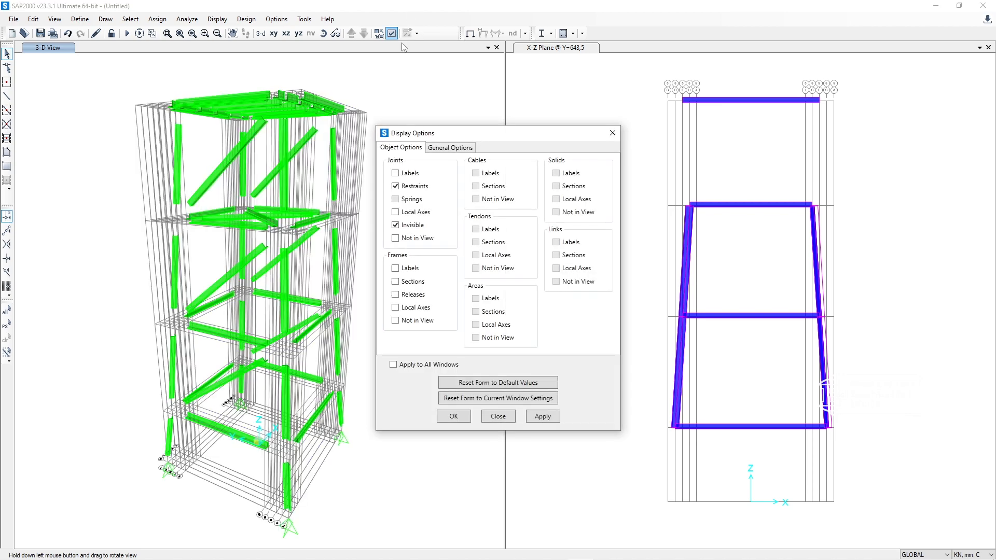
left_click(456, 148)
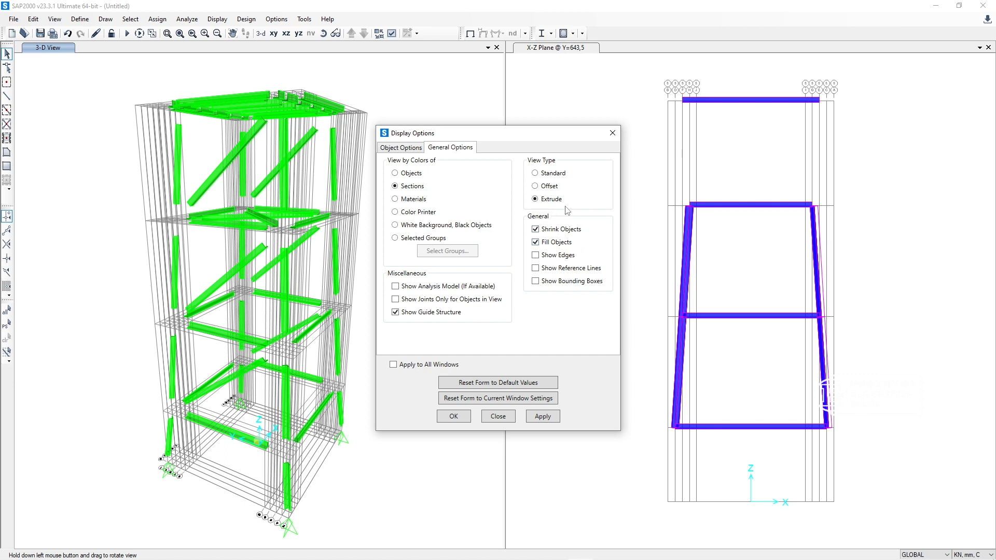
left_click(530, 420)
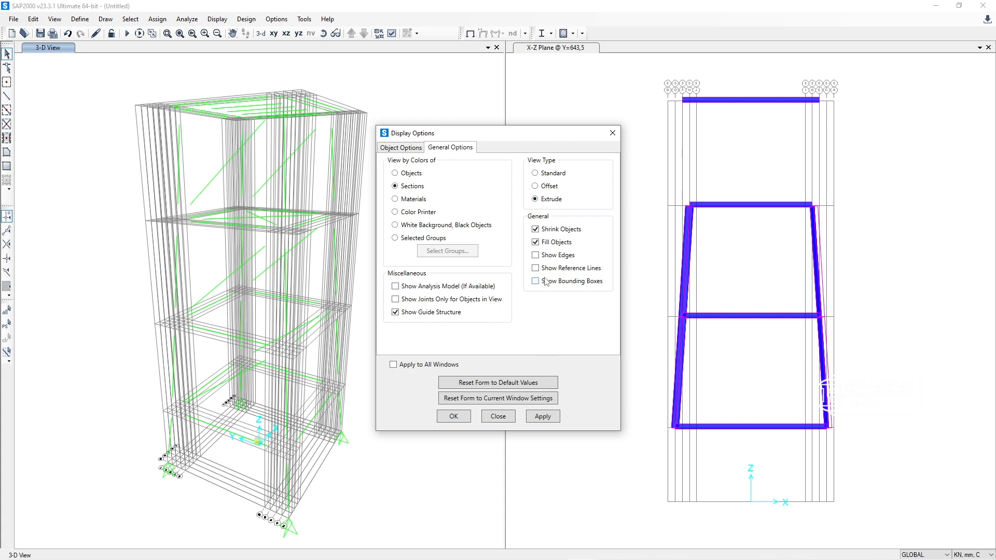
left_click(549, 420)
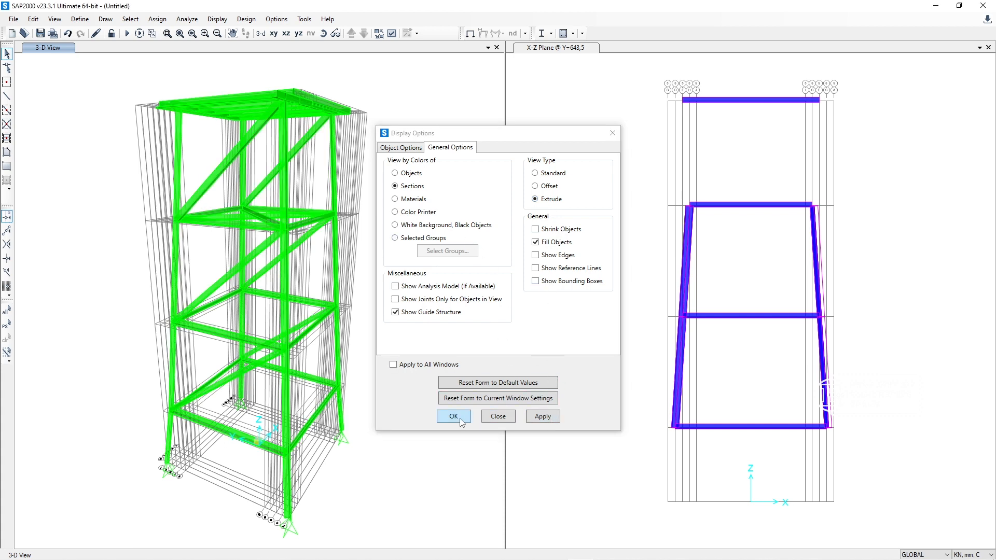
left_click(489, 418)
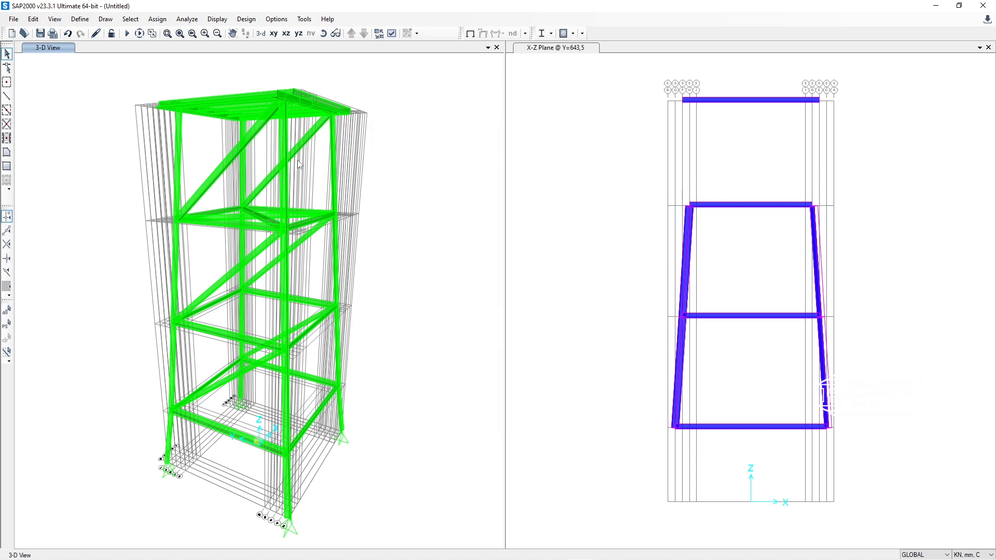
Step: Examine the tower's base in the 3-D view, picking two of the lowest leg segments and clearing the selection
left_click(323, 33)
left_click_drag(195, 238, 436, 275)
left_click(322, 32)
left_click_drag(223, 332, 290, 404)
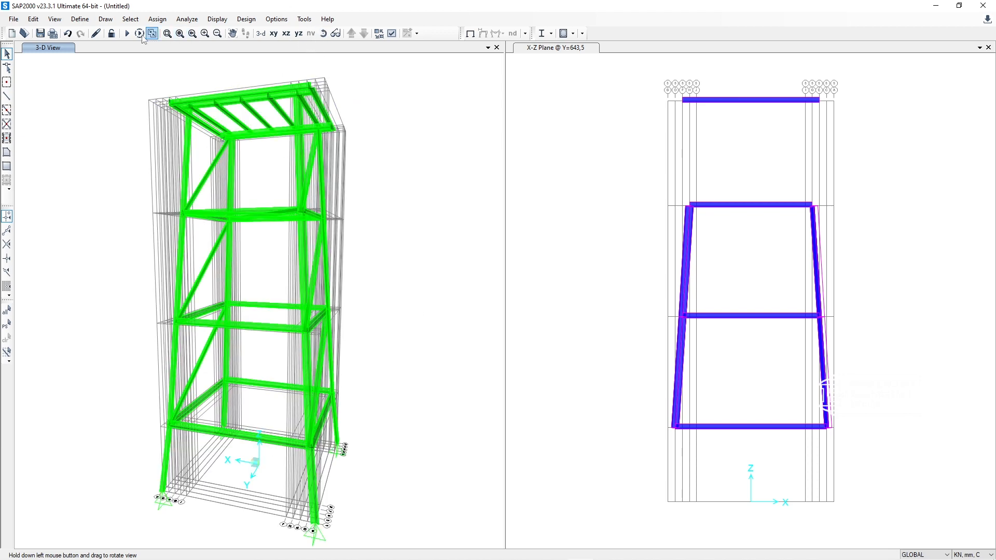
middle_click_drag(284, 388, 312, 285)
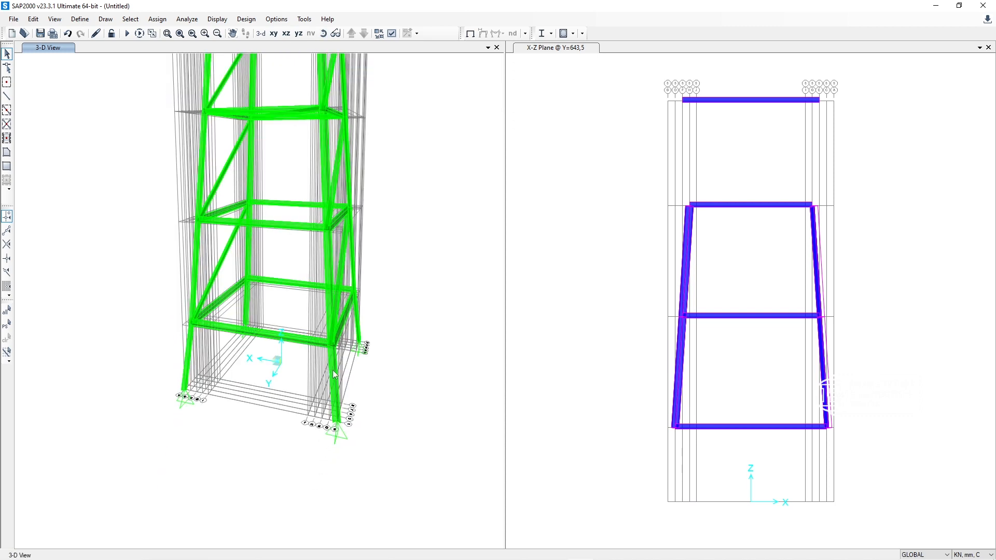
left_click(335, 374)
left_click(190, 356)
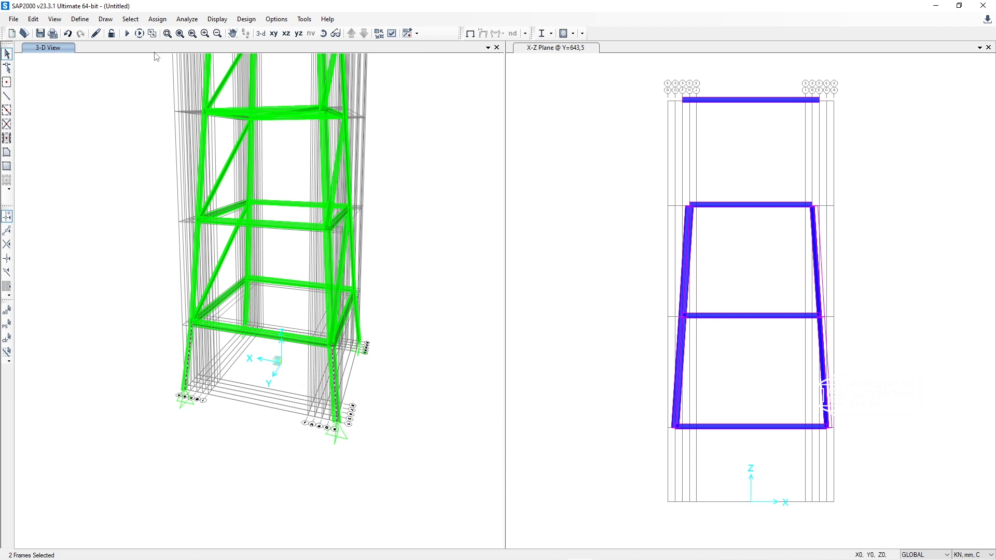
key("ctrl+q")
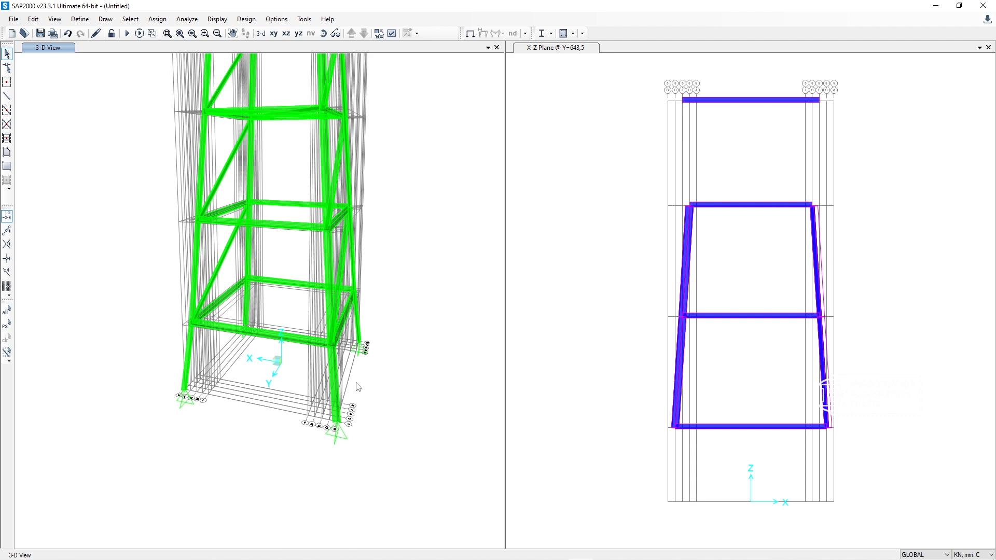
Step: Select the two lowest leg segments on one tower face and set Divide Frames to an Absolute distance from the I-end
left_click_drag(385, 393, 314, 373)
left_click_drag(227, 389, 145, 351)
left_click(33, 19)
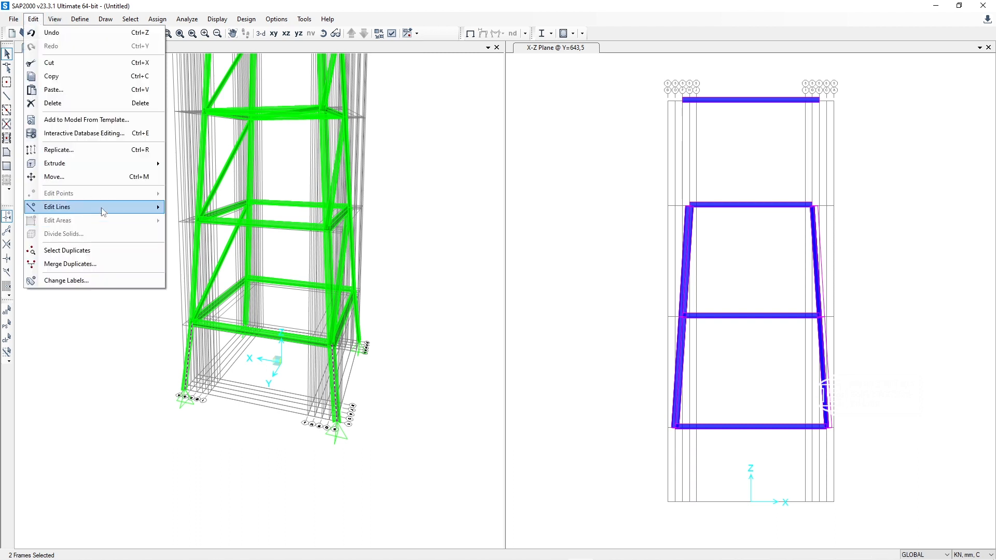
mouse_move(102, 208)
left_click(215, 208)
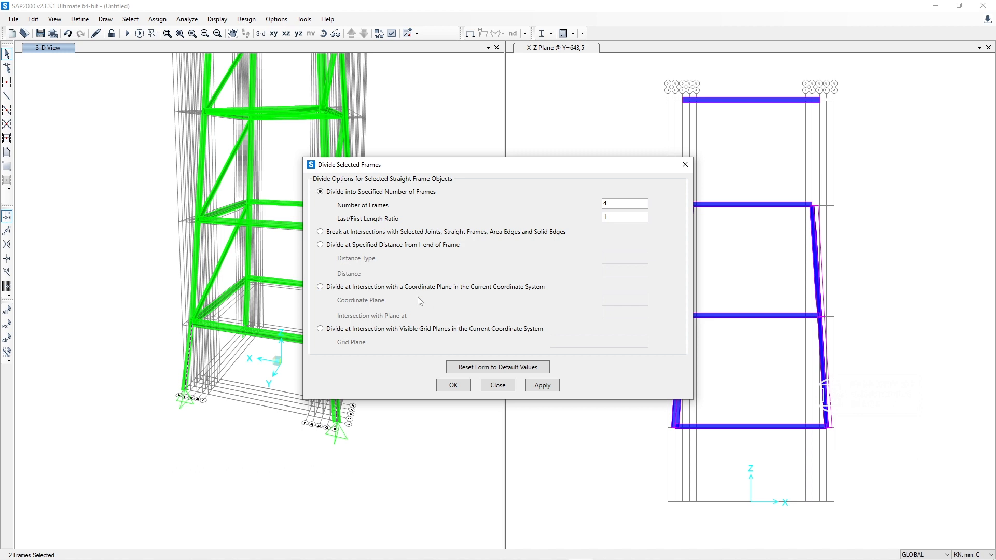
left_click(404, 247)
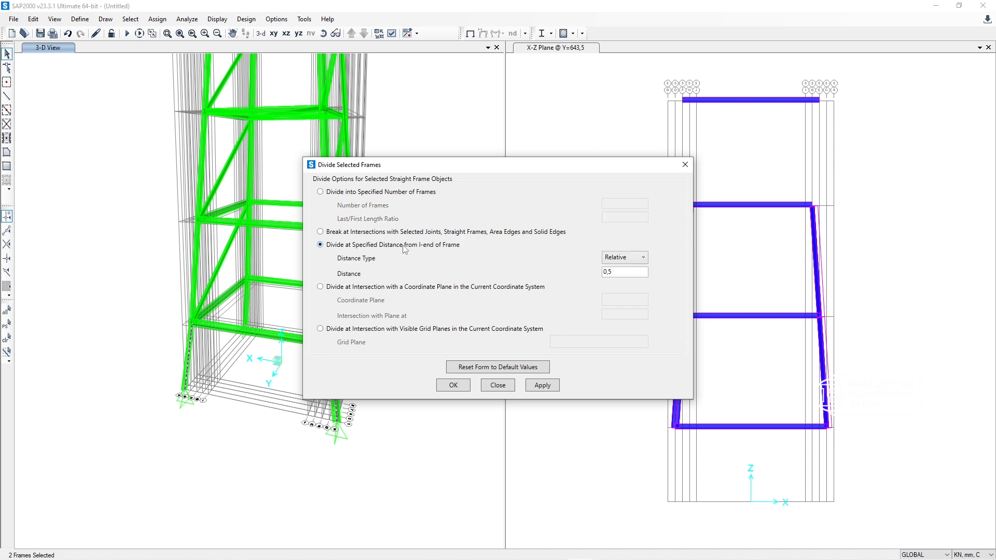
left_click(623, 253)
left_click(622, 267)
mouse_move(616, 559)
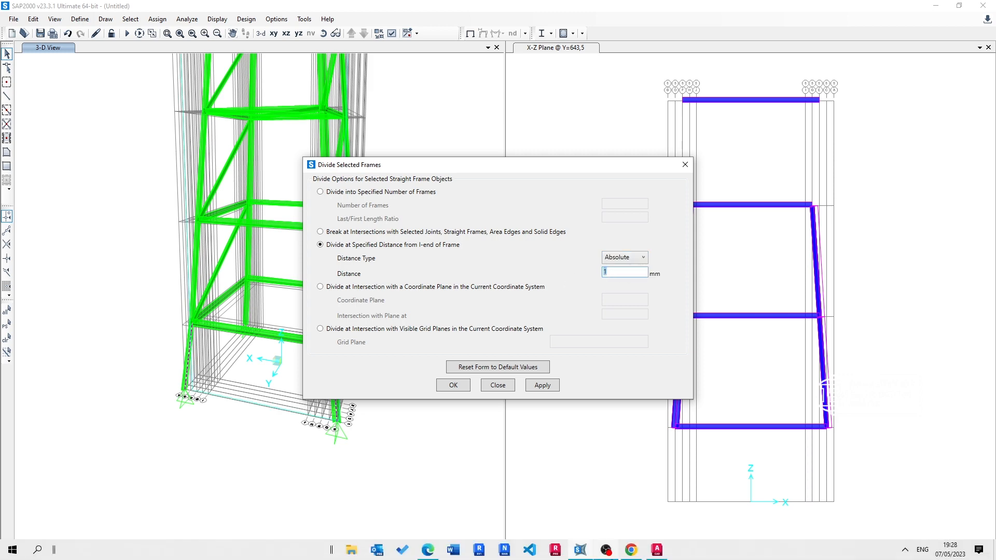
Step: Switch to the AutoCAD tower drawing and examine the knee braces between the legs and the 1425 mm bottom beam
left_click(656, 553)
mouse_move(182, 231)
left_mouse_down()
mouse_move(452, 187)
mouse_move(444, 204)
left_mouse_up()
left_click_drag(378, 335, 711, 193)
left_click_drag(333, 482, 617, 111)
scroll(398, 358, "up", 2)
left_click_drag(416, 351, 495, 368)
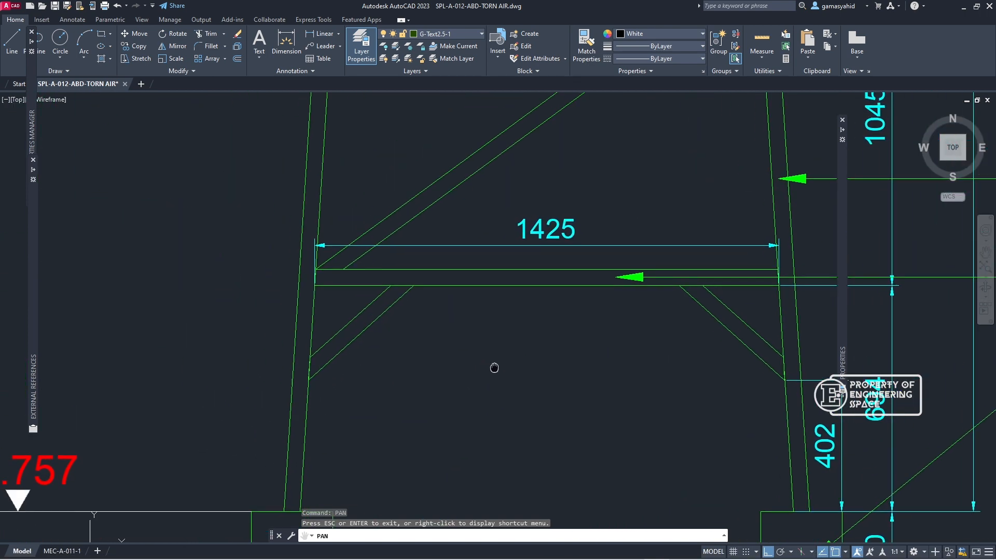
scroll(398, 311, "up", 6)
scroll(398, 312, "down", 4)
left_click_drag(398, 312, 472, 244)
scroll(431, 322, "down", 2)
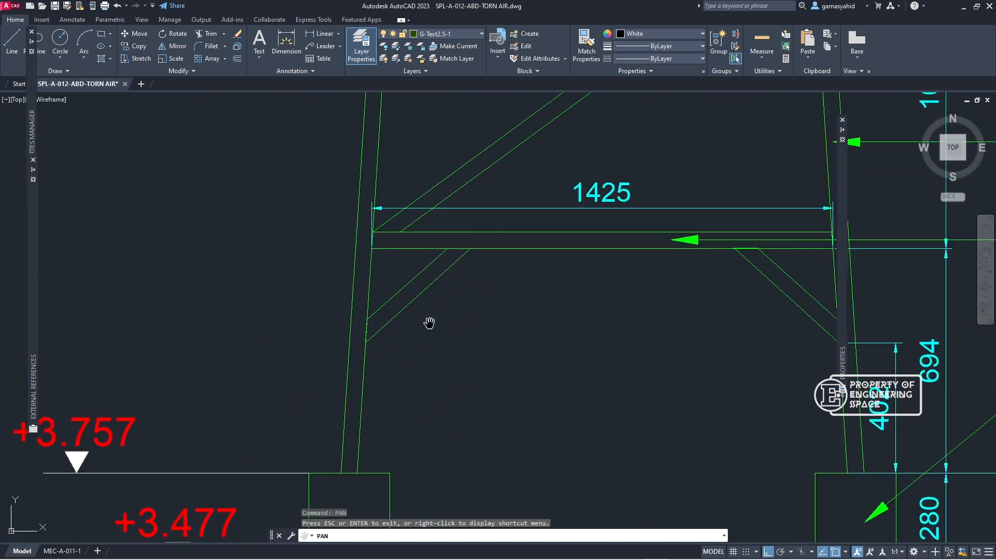
left_click_drag(431, 323, 453, 273)
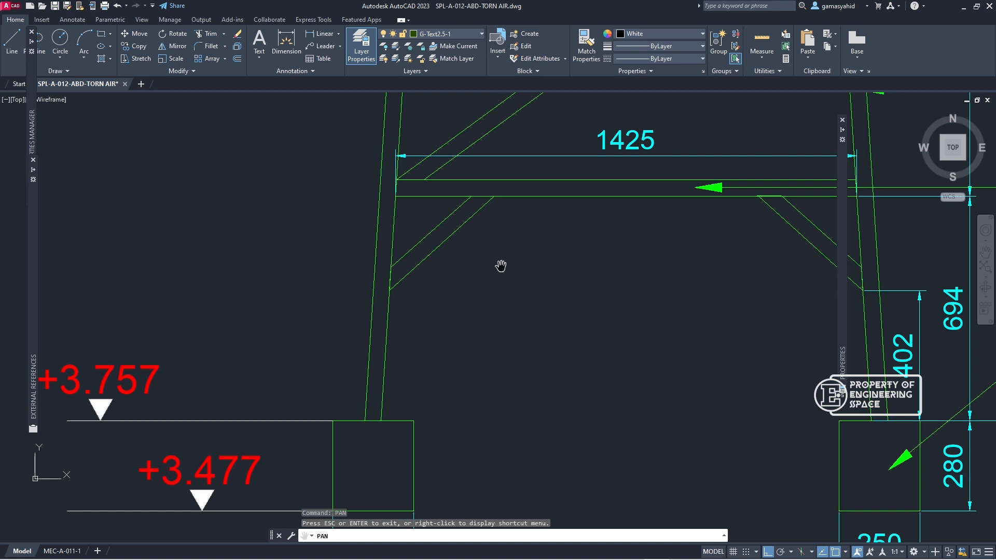
key("Escape")
type("dim")
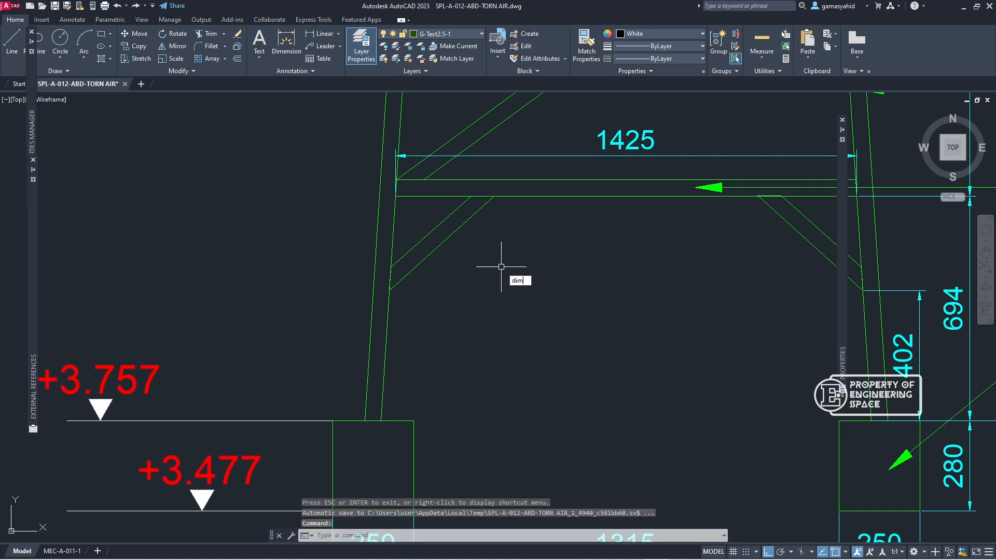
key("Return")
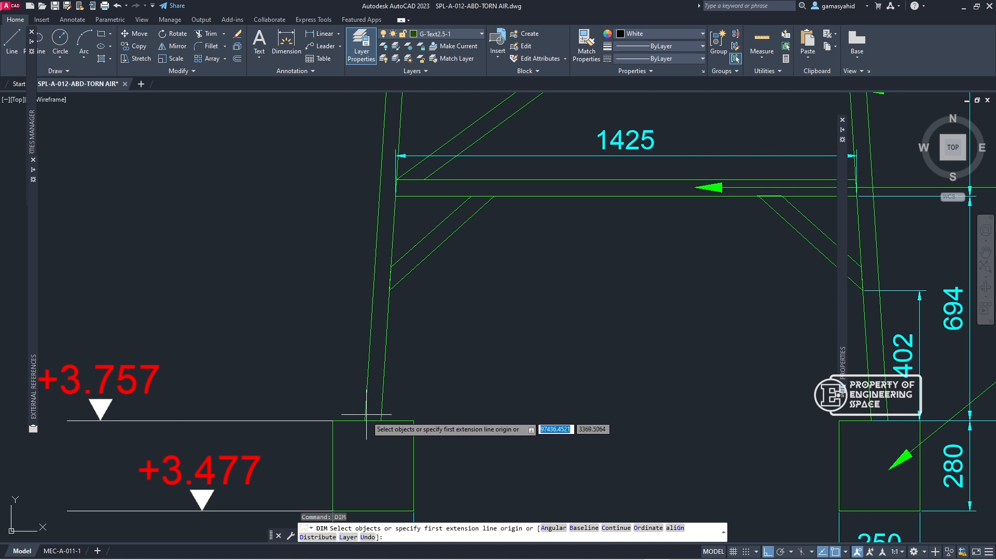
key("Return")
left_click(373, 466)
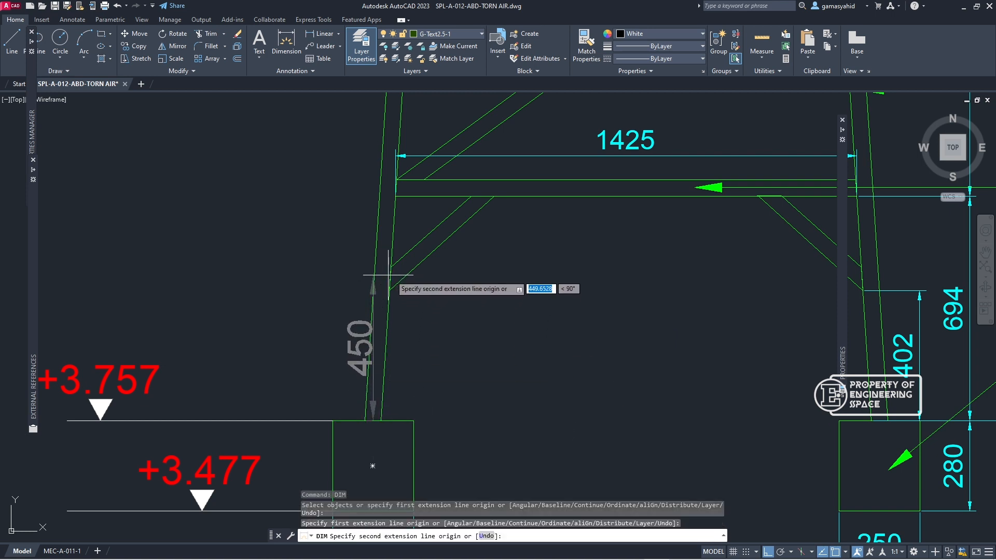
key("Escape")
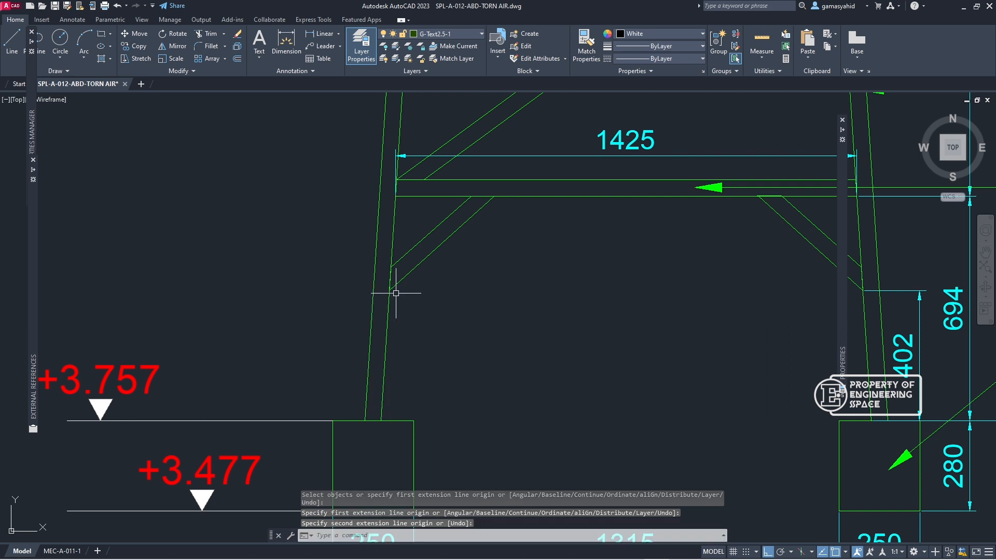
Step: Dimension the vertical distance from the left leg's base to the point where the knee brace meets the leg
type("dim")
key("Return")
left_click(383, 420)
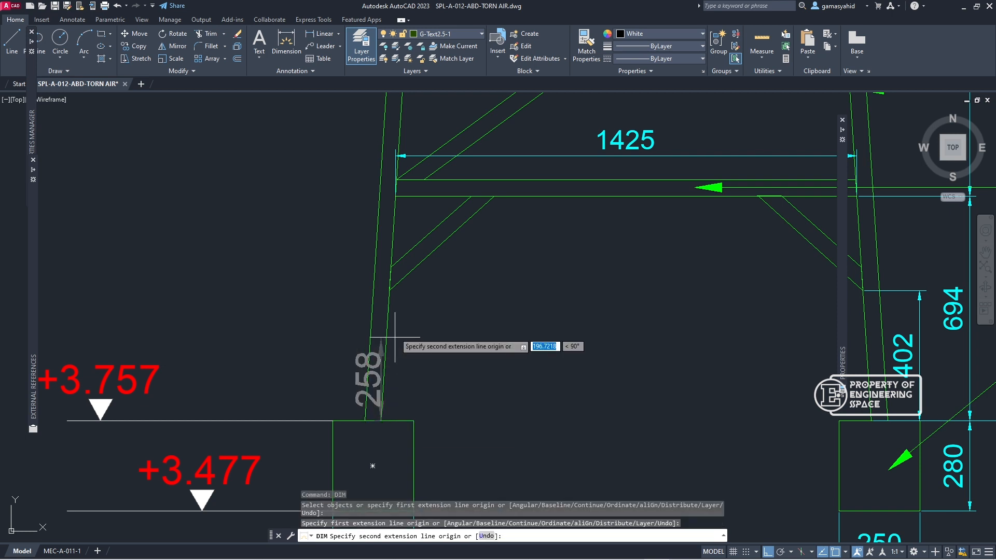
left_click(390, 279)
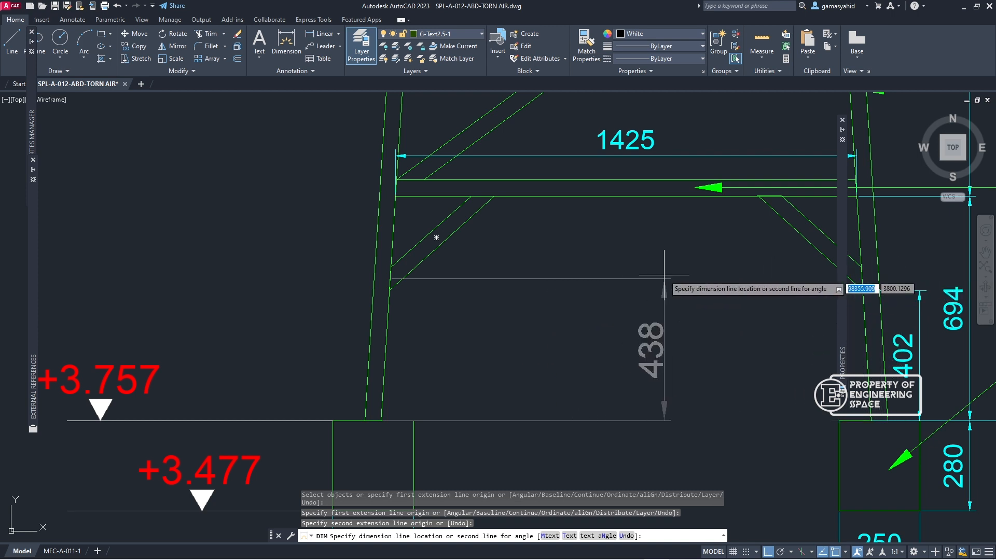
left_click(638, 270)
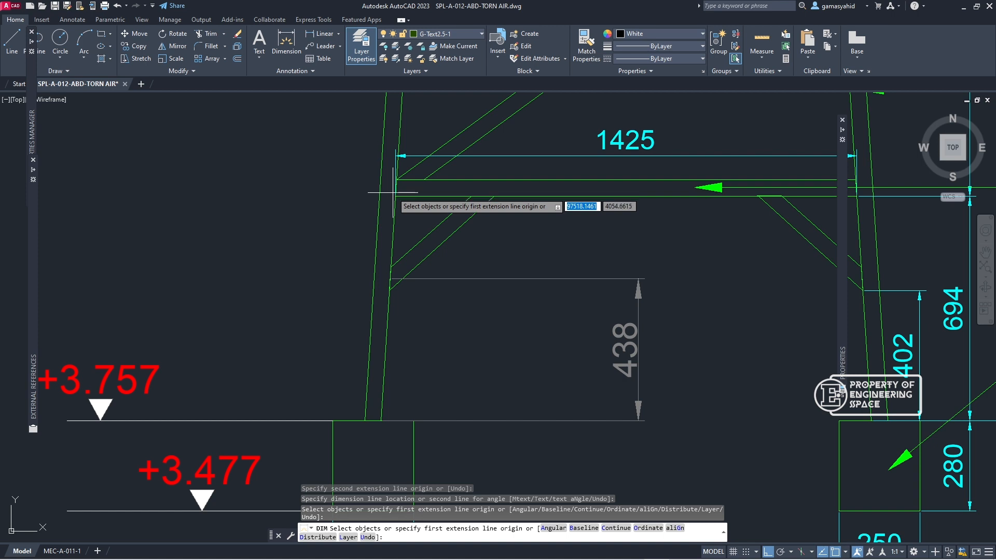
Step: Dimension the horizontal distance from the bottom beam's left end to the near knee brace, placing the dimension above the beam
type("dim")
key("Return")
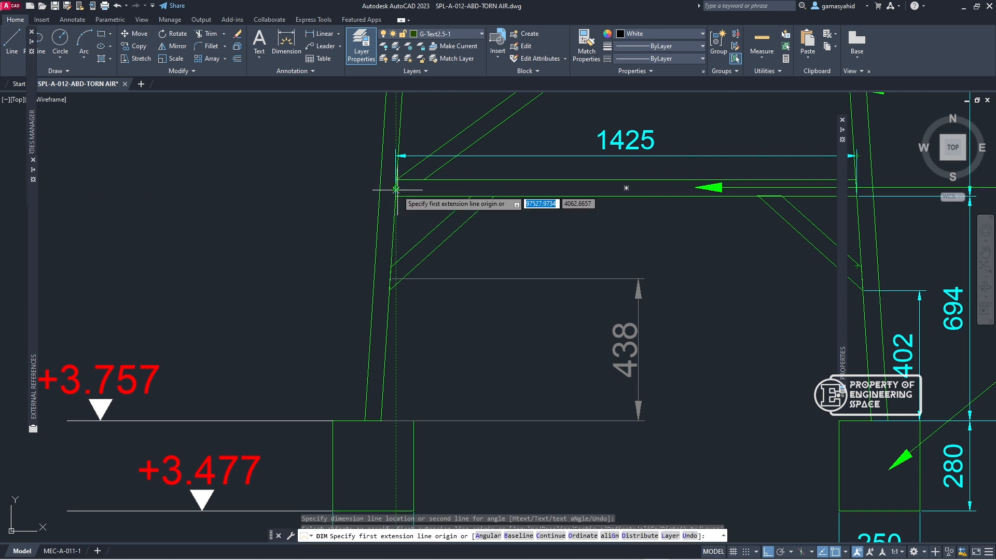
left_click(396, 181)
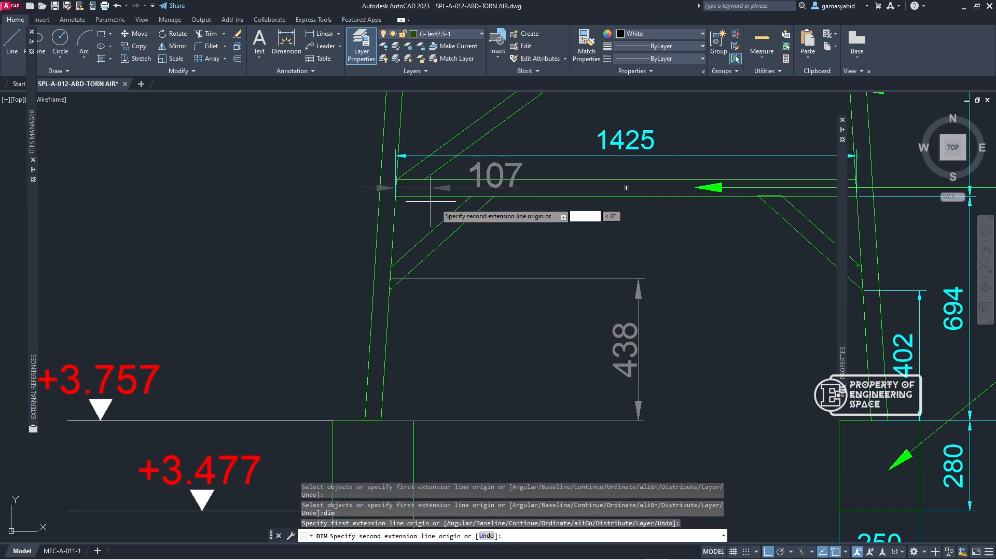
left_click(482, 195)
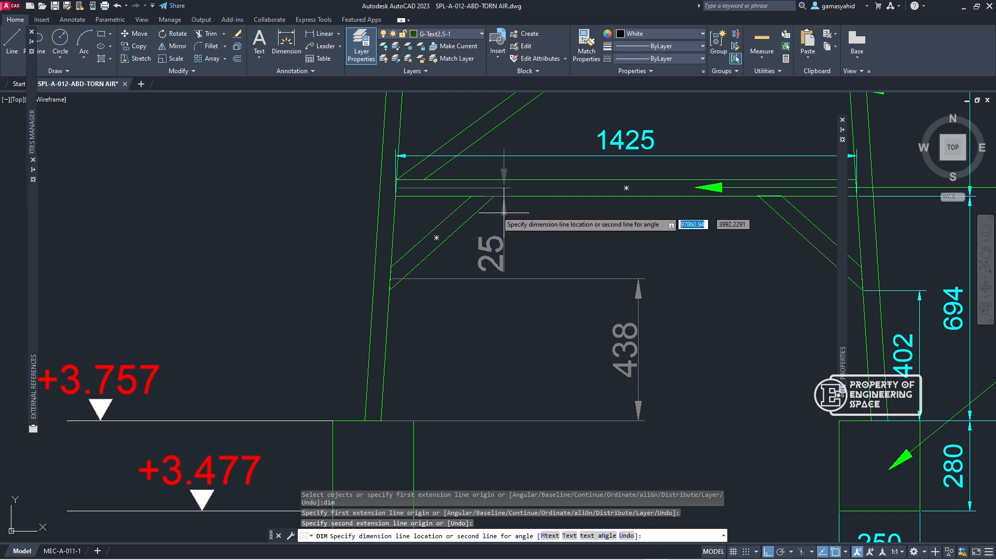
left_click(523, 126)
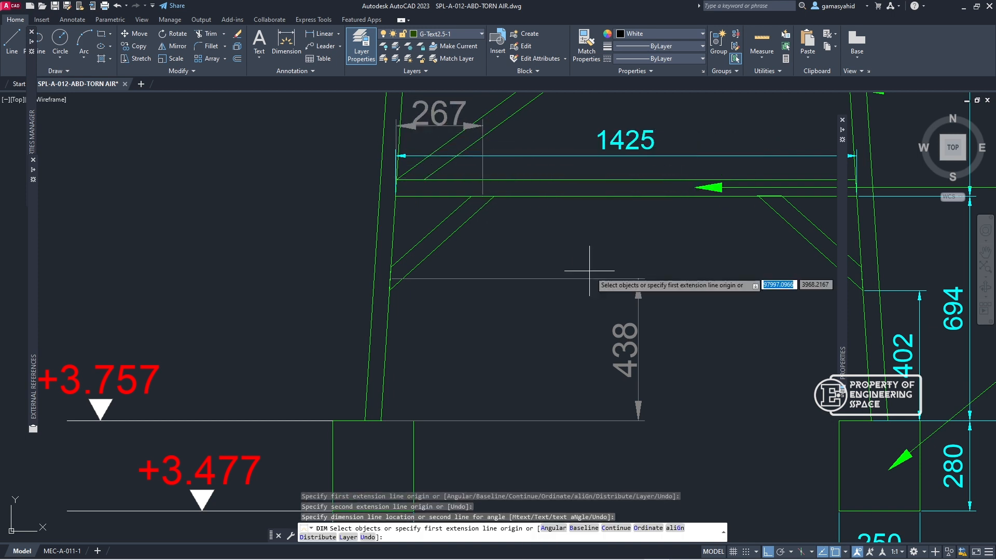
Step: Switch to SAP2000 and divide the two selected leg segments at an absolute distance of 438 mm from the I-end
left_click(962, 7)
type("438")
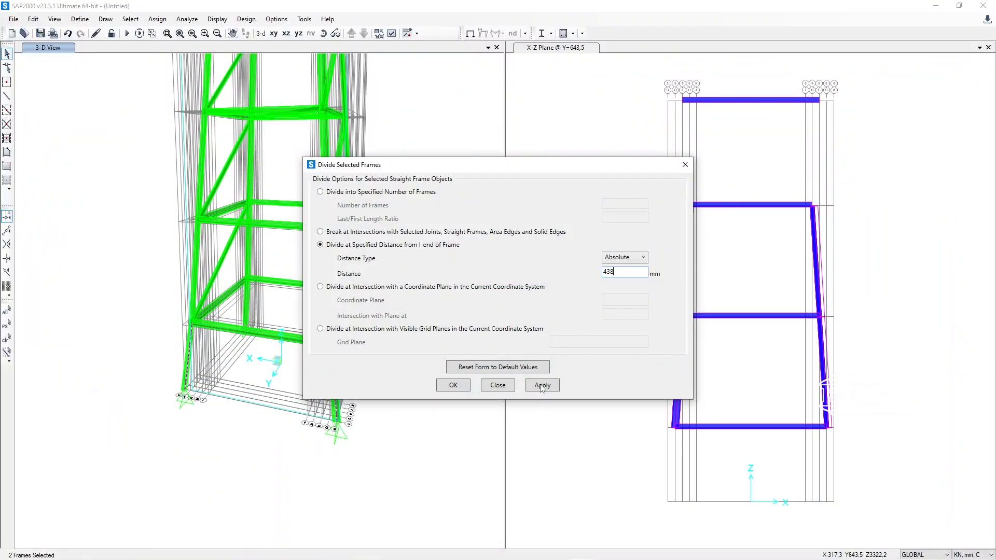
left_click(541, 386)
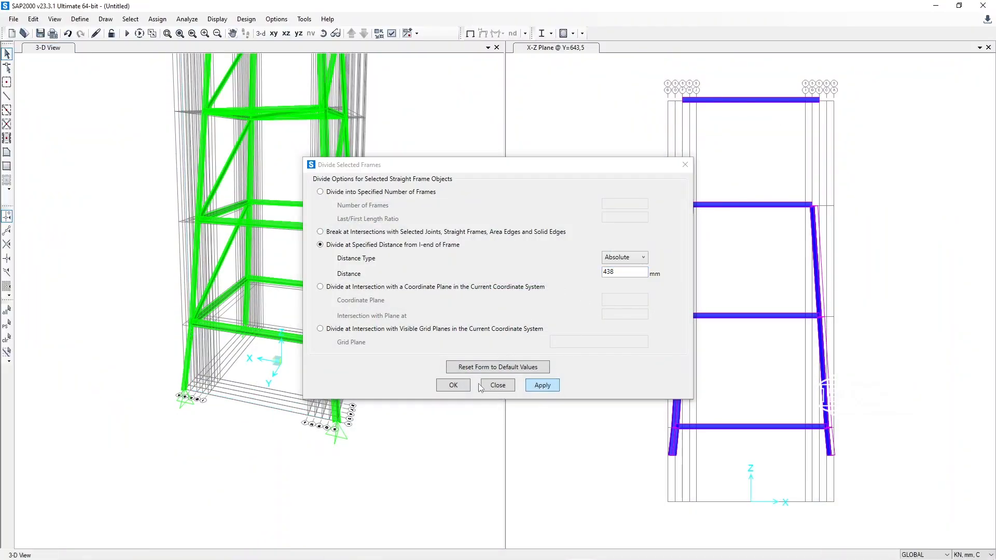
left_click(451, 387)
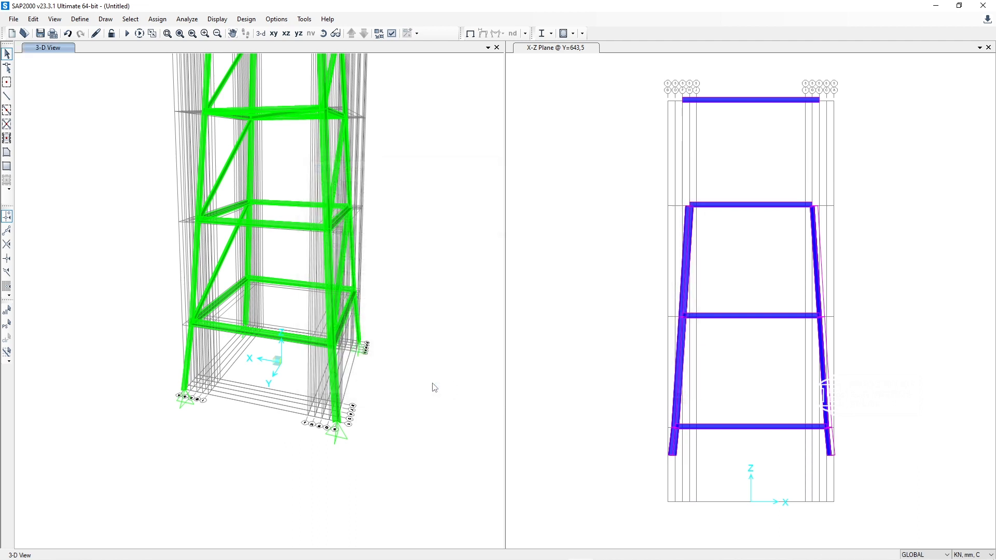
left_click(188, 365)
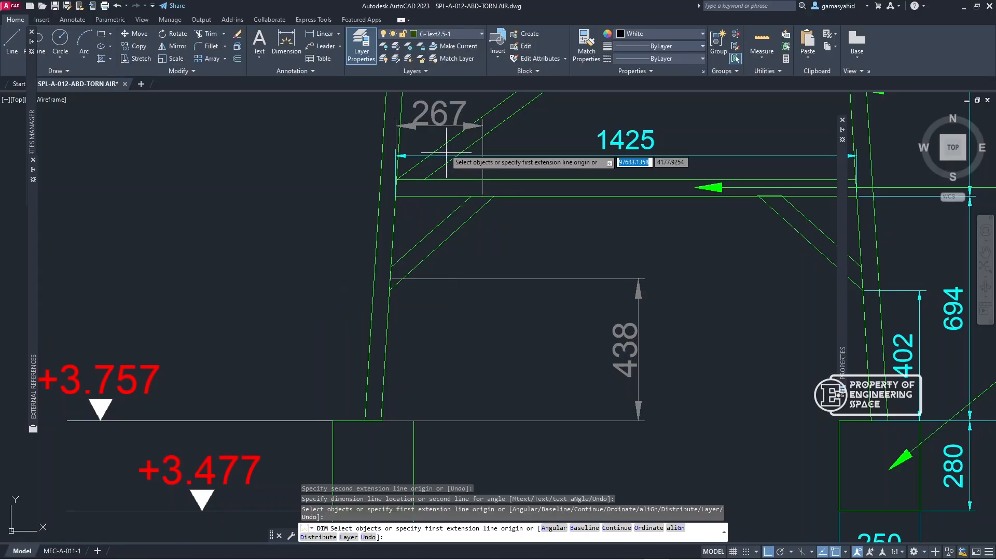
Step: Switch to AutoCAD and dimension the horizontal distance from the bottom beam's left end to the far knee brace, placing it below the beam
type("dim")
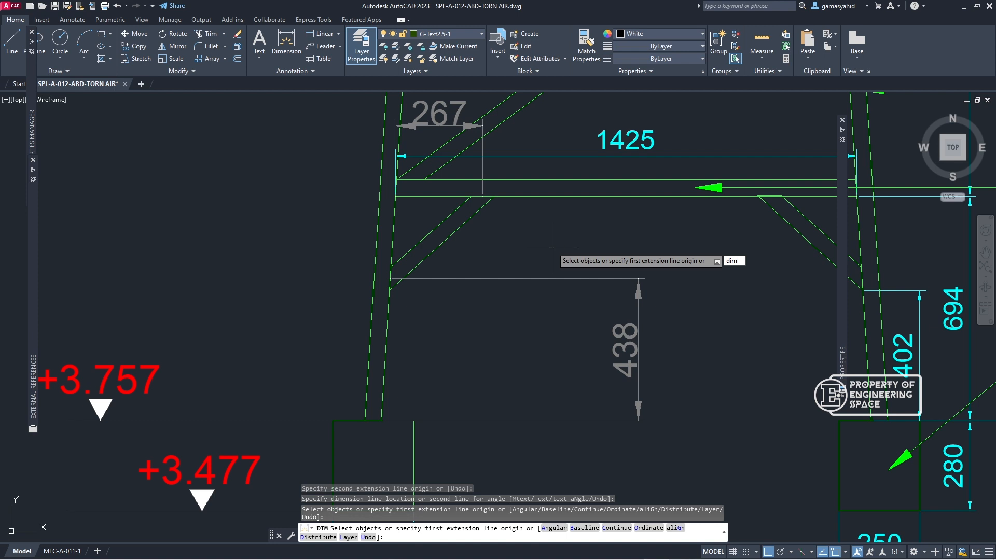
key("Return")
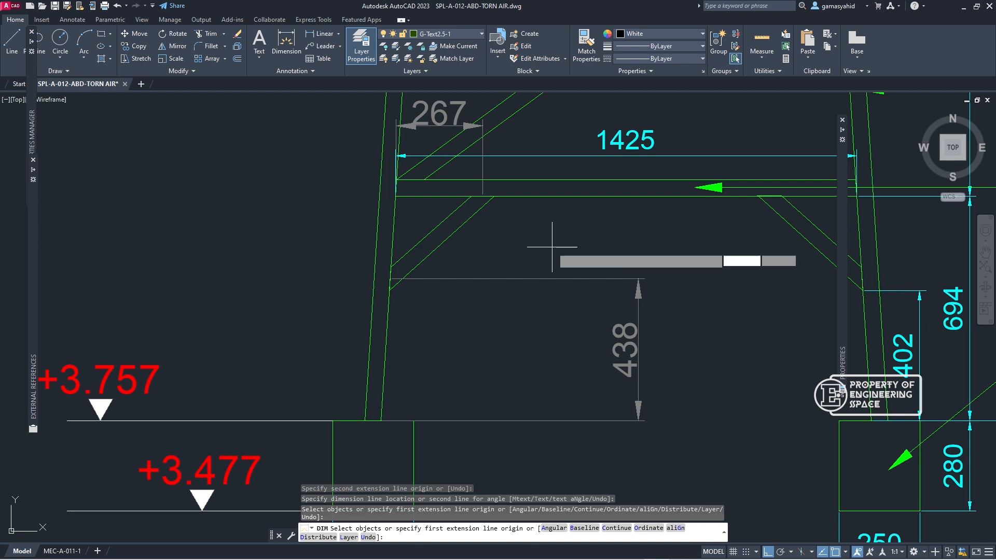
left_click(396, 188)
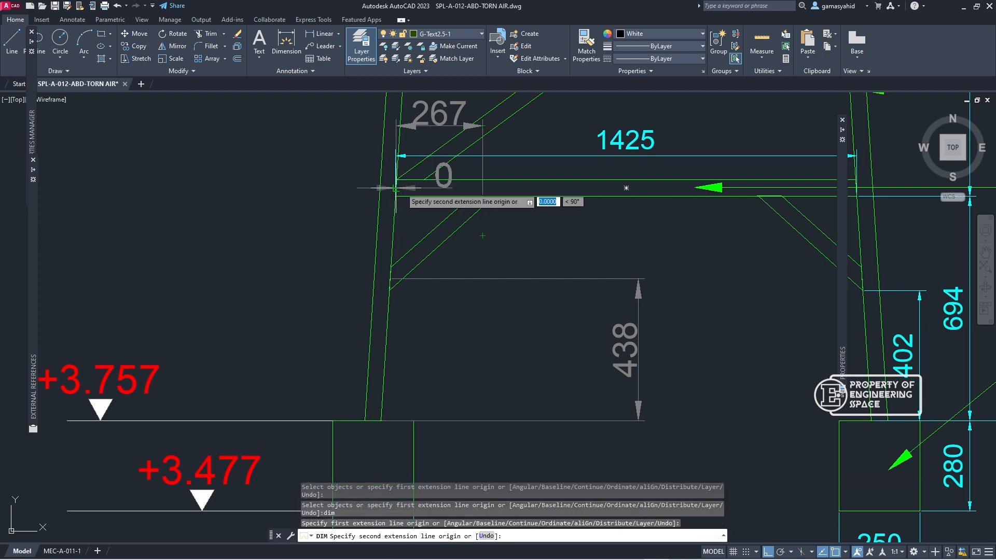
left_click(773, 195)
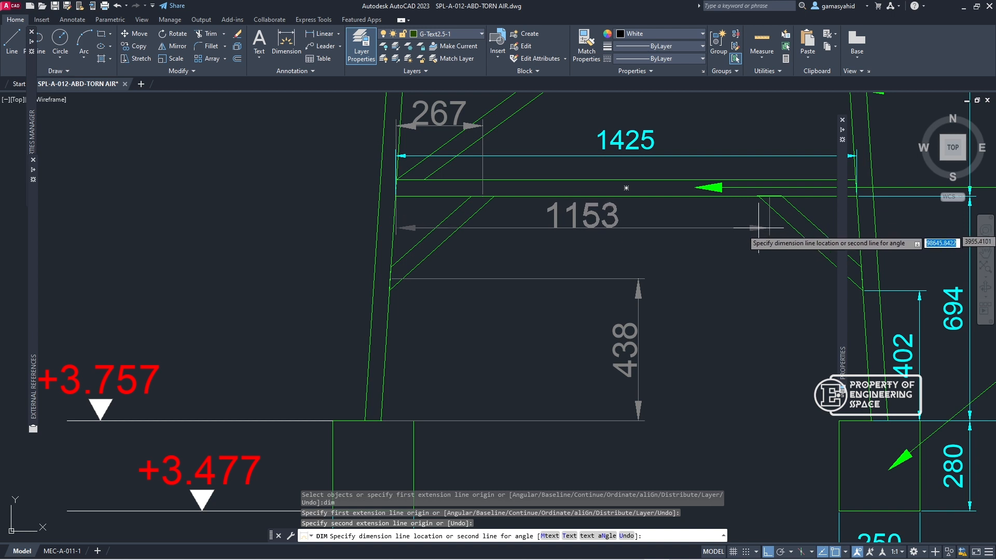
left_click(797, 253)
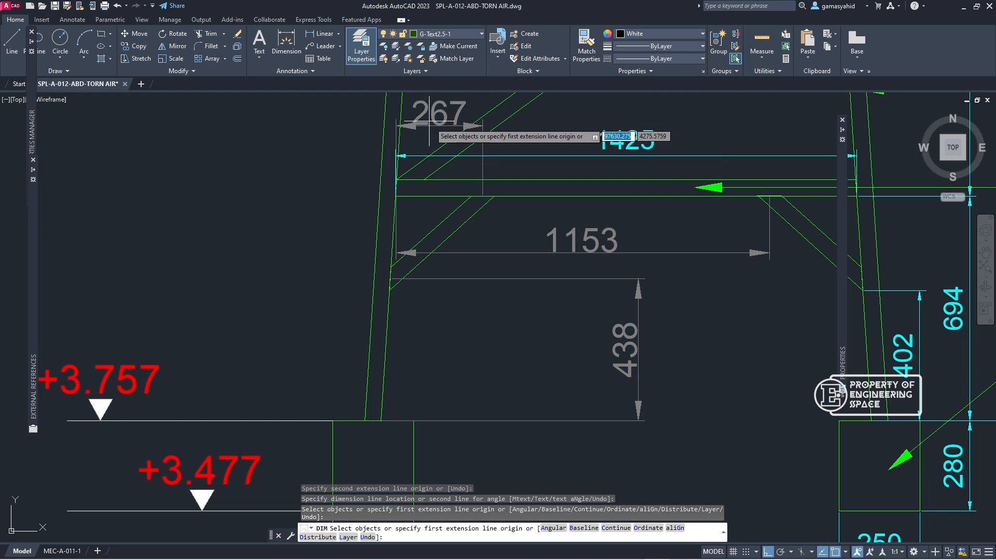
Step: Switch to SAP2000 and divide the lowest X-direction beam on the Y=643,5 face at an absolute distance of 267 mm from the I-end
left_click(964, 8)
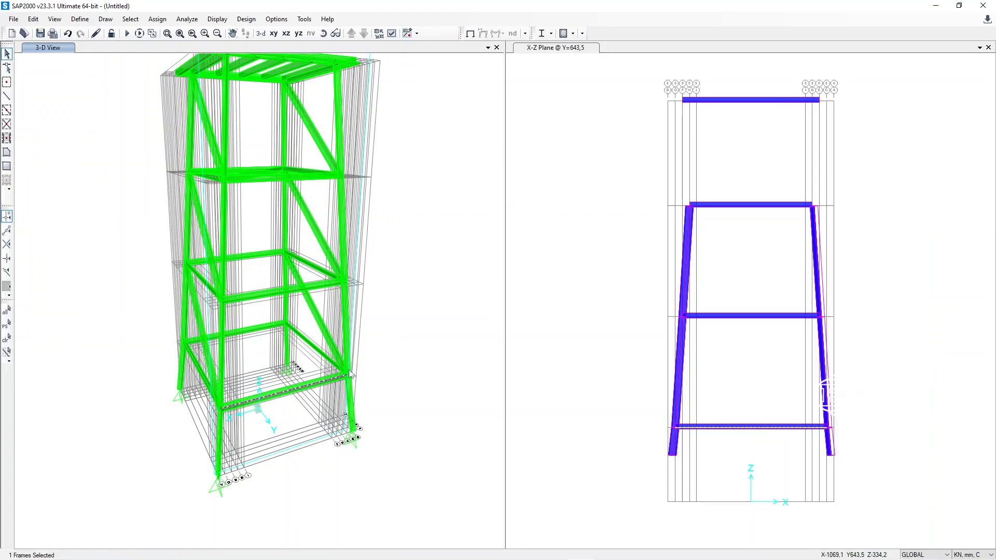
left_click(81, 20)
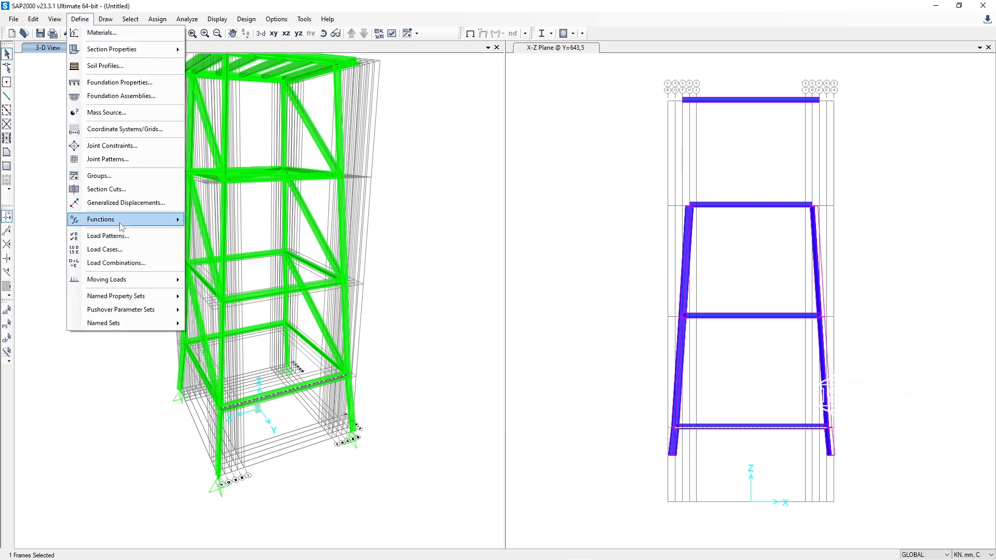
mouse_move(51, 20)
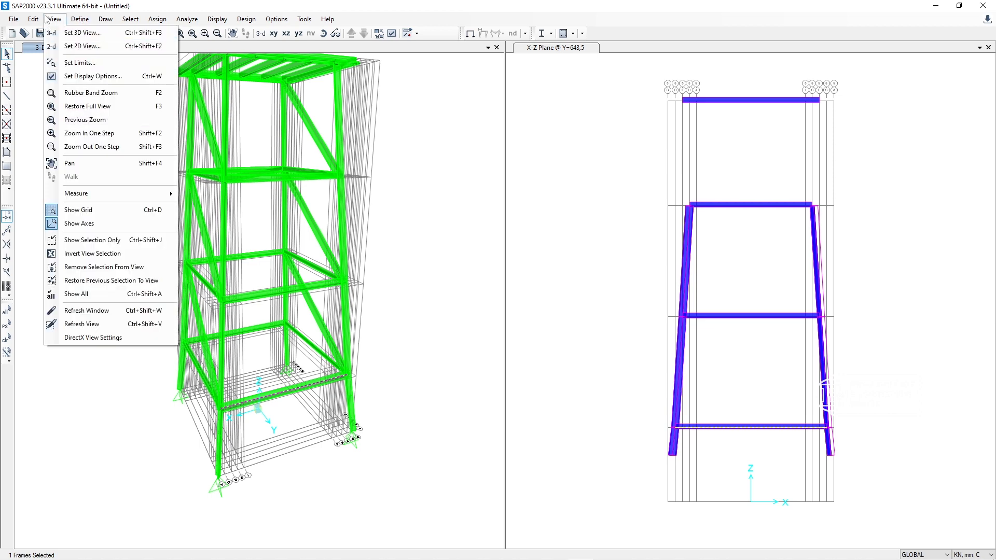
mouse_move(130, 211)
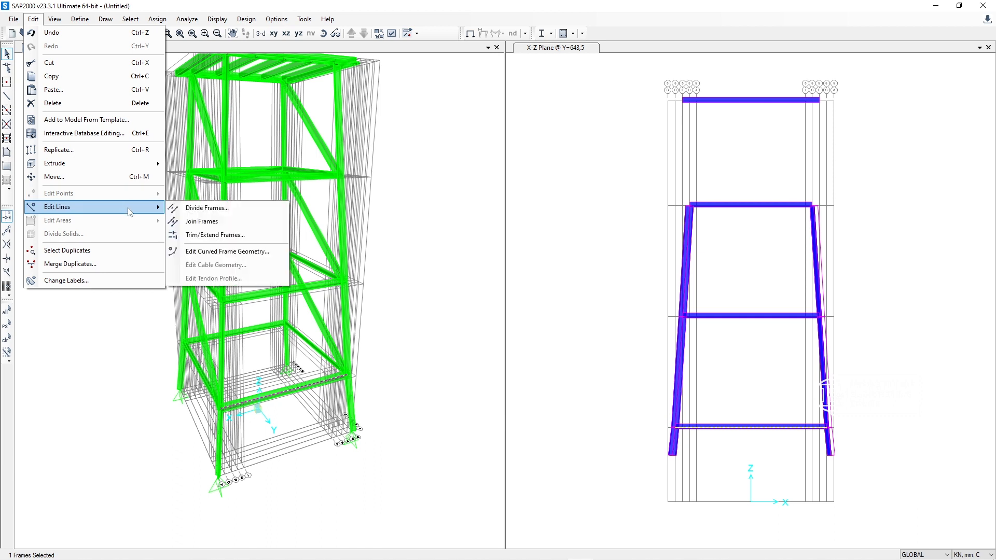
left_click(241, 209)
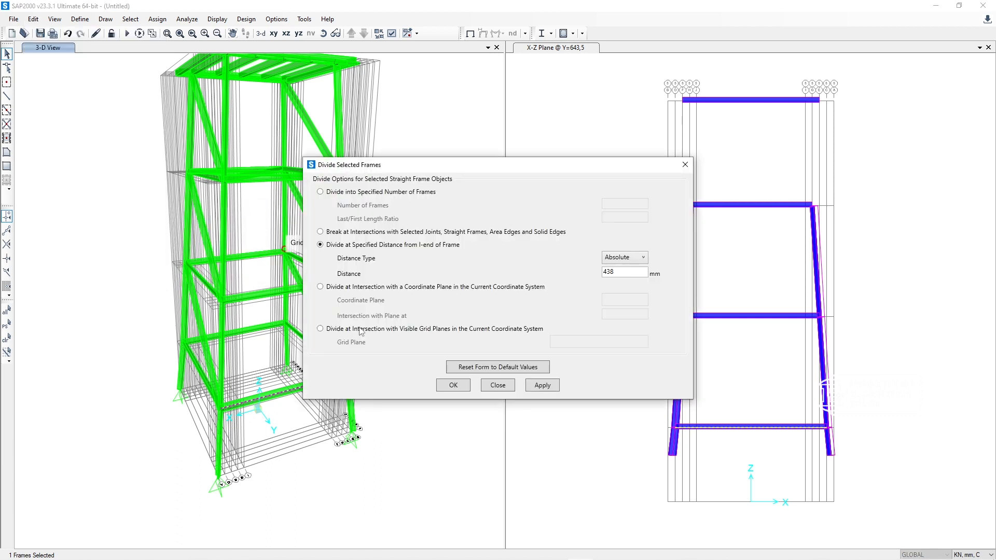
left_click_drag(628, 269, 571, 280)
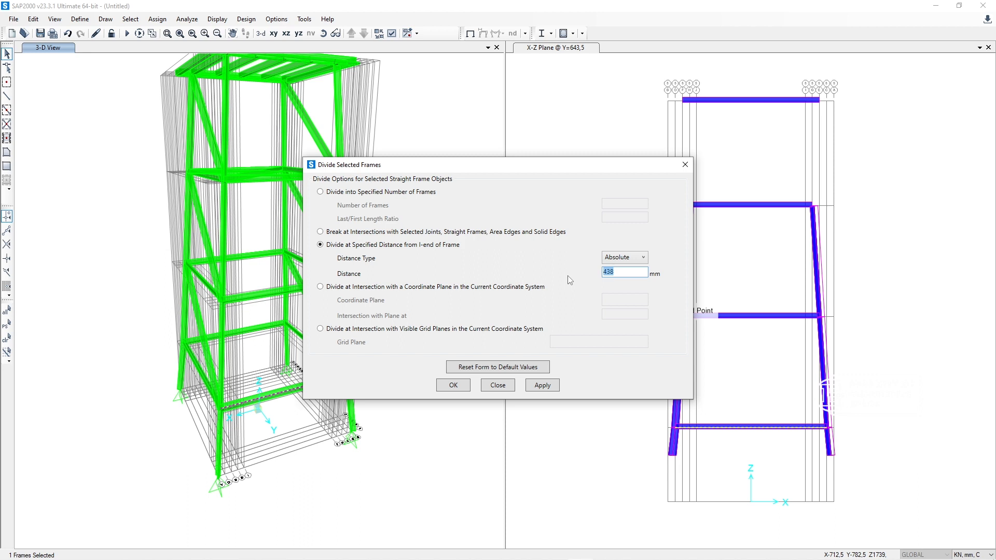
type("267")
left_click(544, 385)
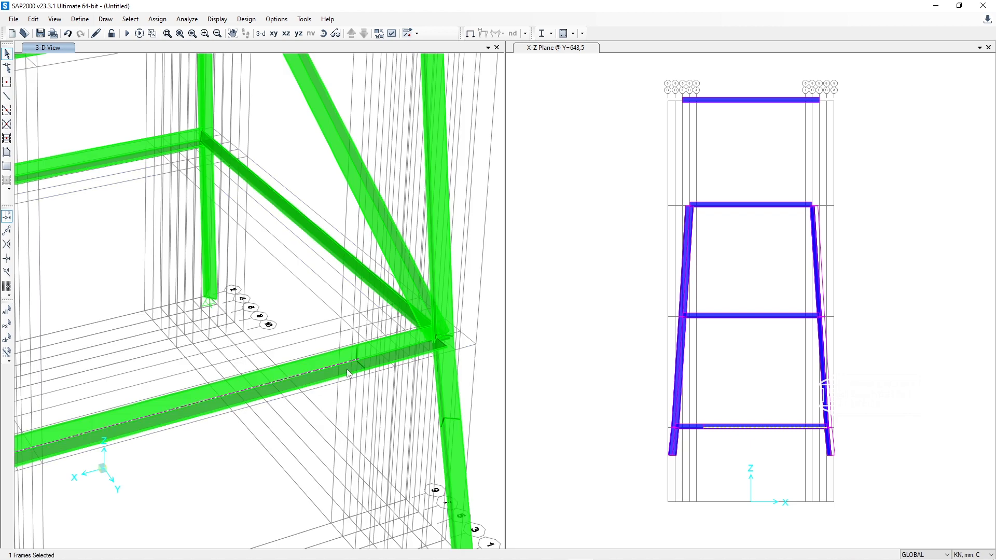
Step: Divide the longer segment of the lowest X-direction beam on the Y=643,5 face at an absolute distance of 1153-267 mm from the I-end
scroll(347, 373, "down", 10)
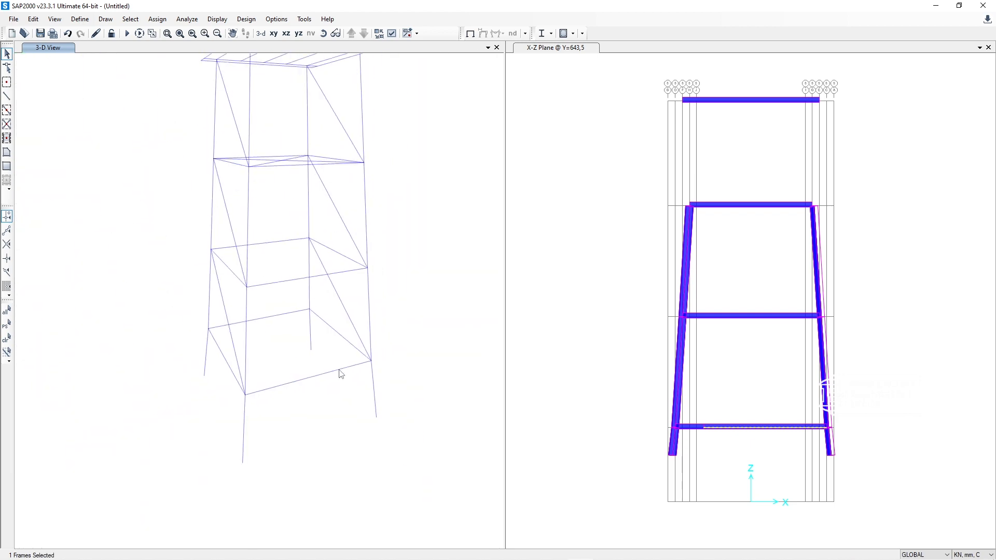
scroll(271, 393, "up", 2)
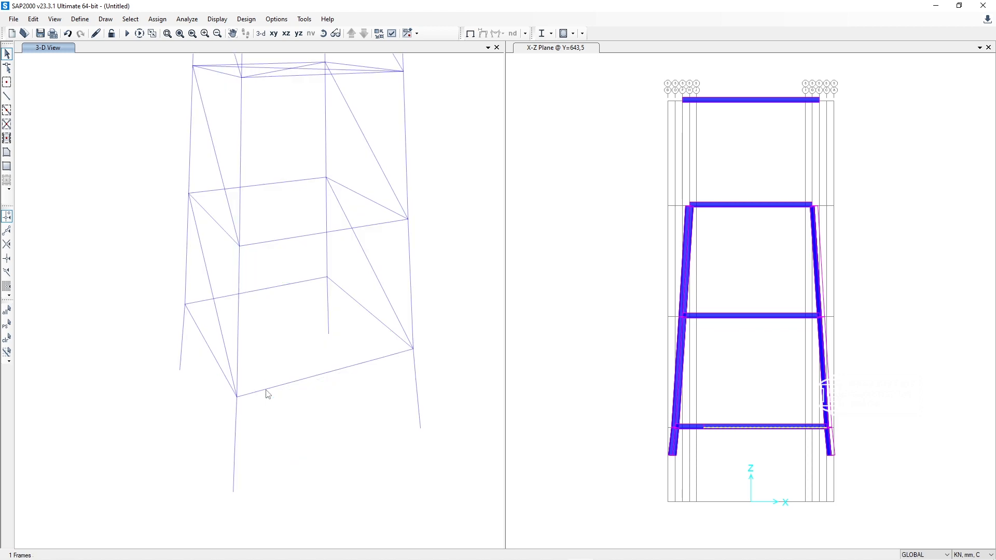
scroll(267, 395, "up", 3)
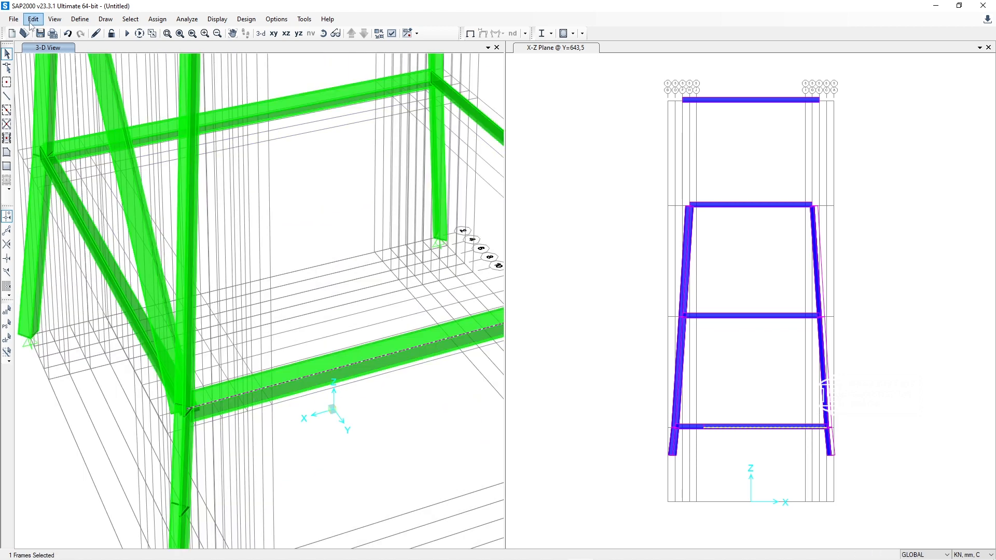
left_click(33, 19)
mouse_move(102, 208)
left_click(207, 208)
left_click_drag(630, 272, 564, 273)
type("1153-267")
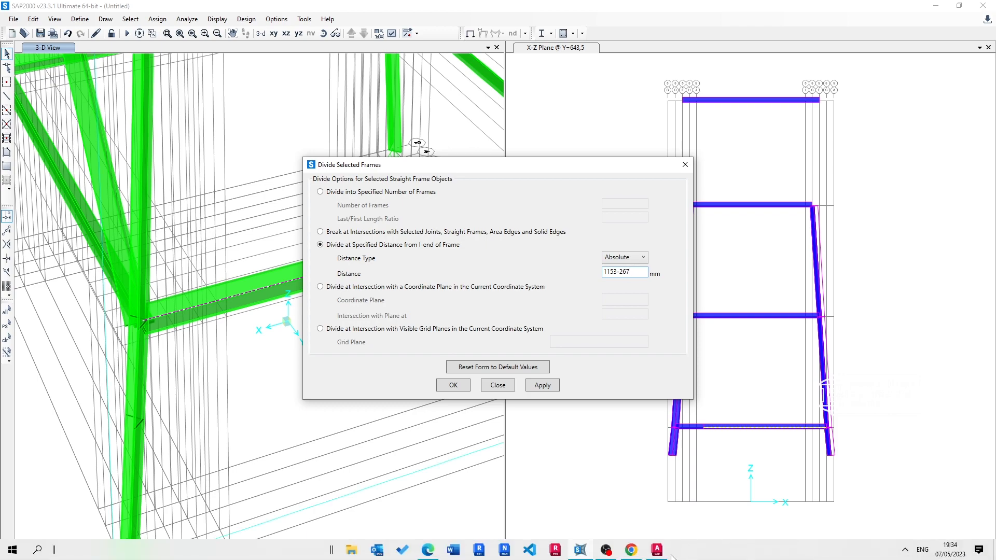
left_click(657, 550)
left_click(580, 550)
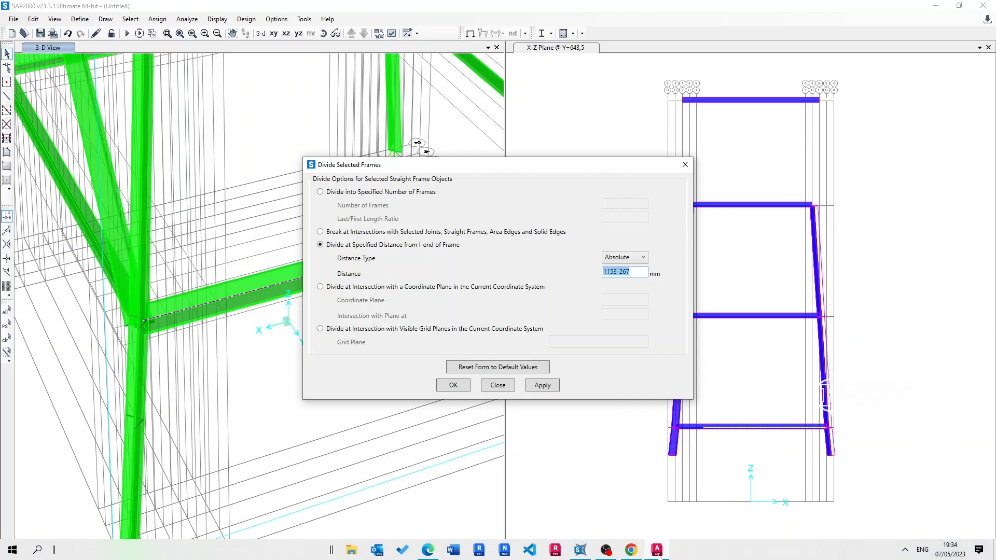
left_click(542, 385)
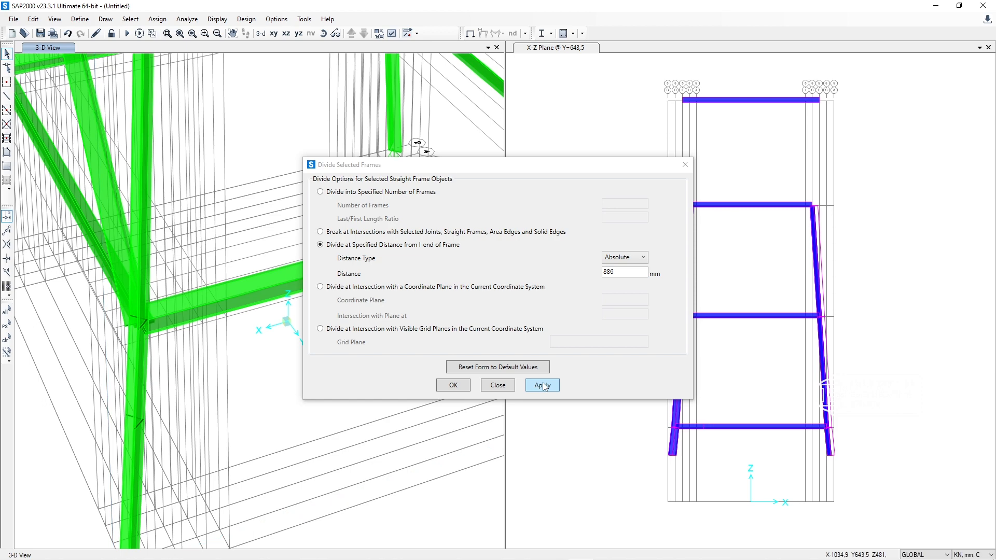
left_click(463, 388)
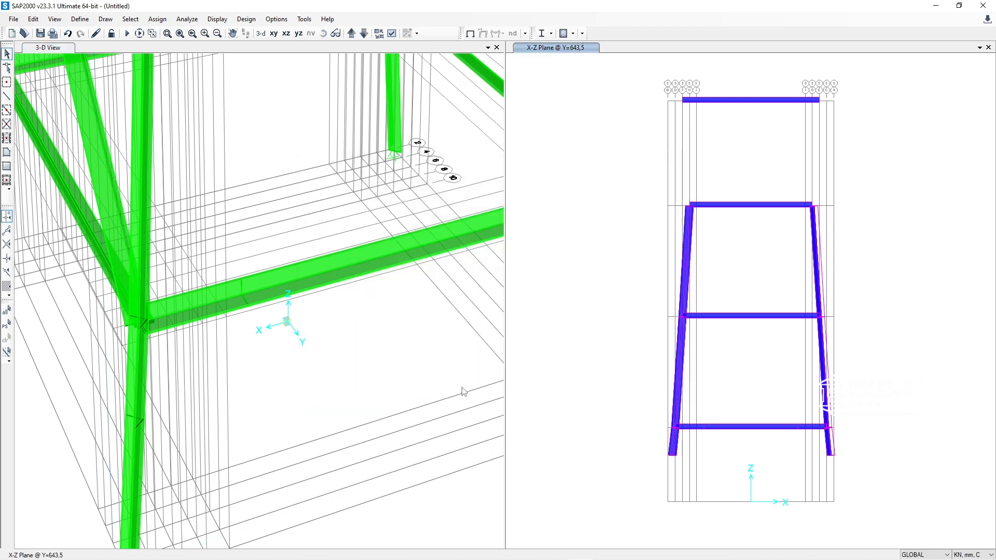
Step: Divide the lowest X-direction beam on the opposite face at an absolute distance of 267 mm from the I-end
left_click(227, 302)
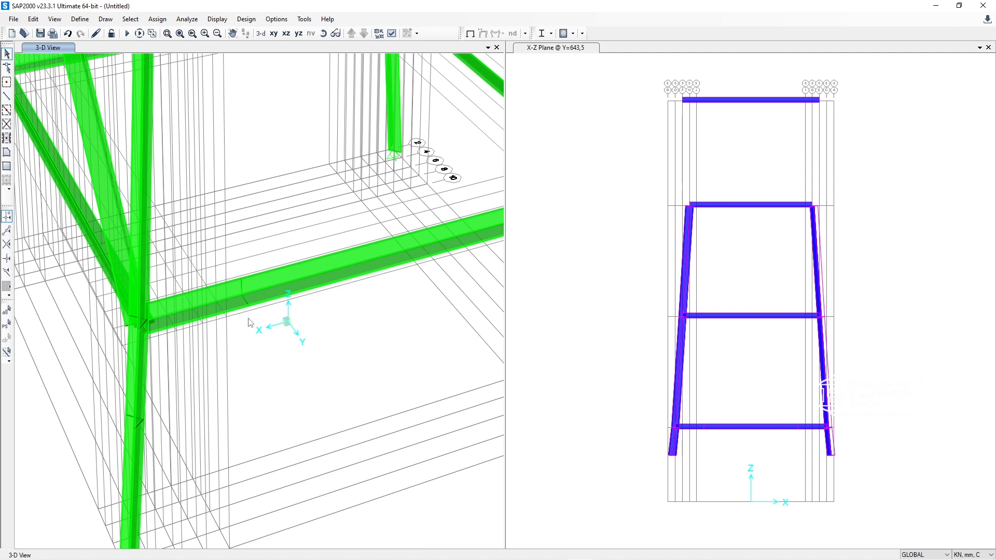
middle_click_drag(298, 331, 163, 319)
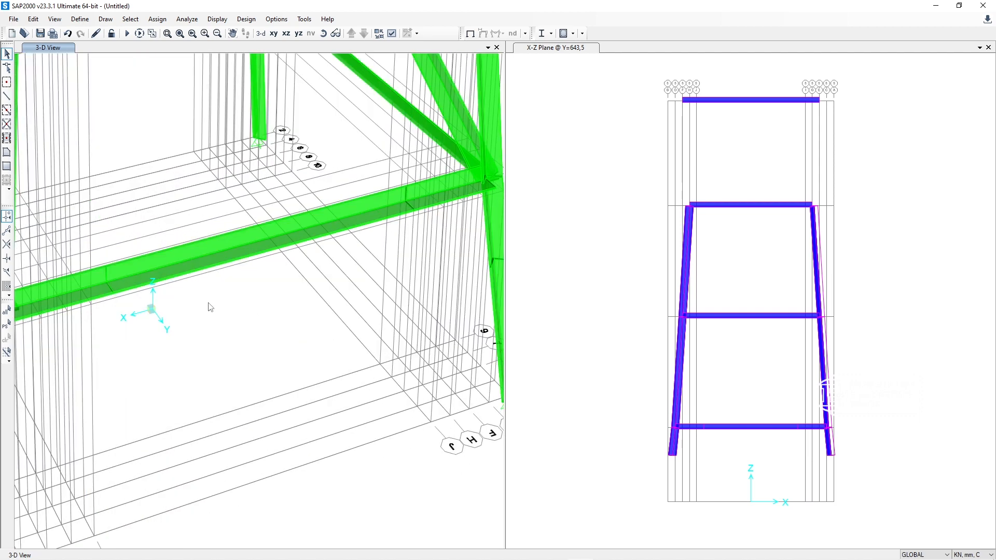
middle_click_drag(438, 207, 312, 172)
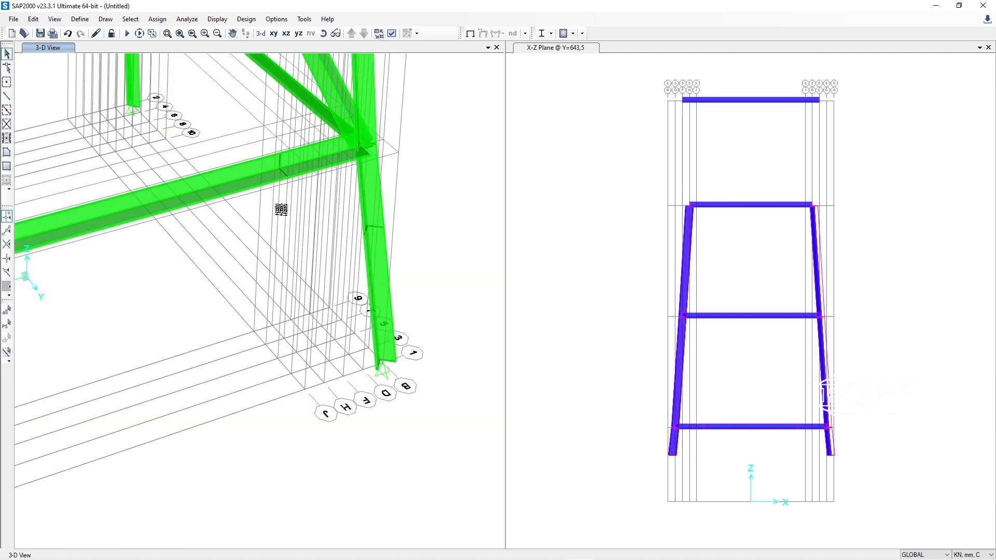
scroll(216, 272, "down", 3)
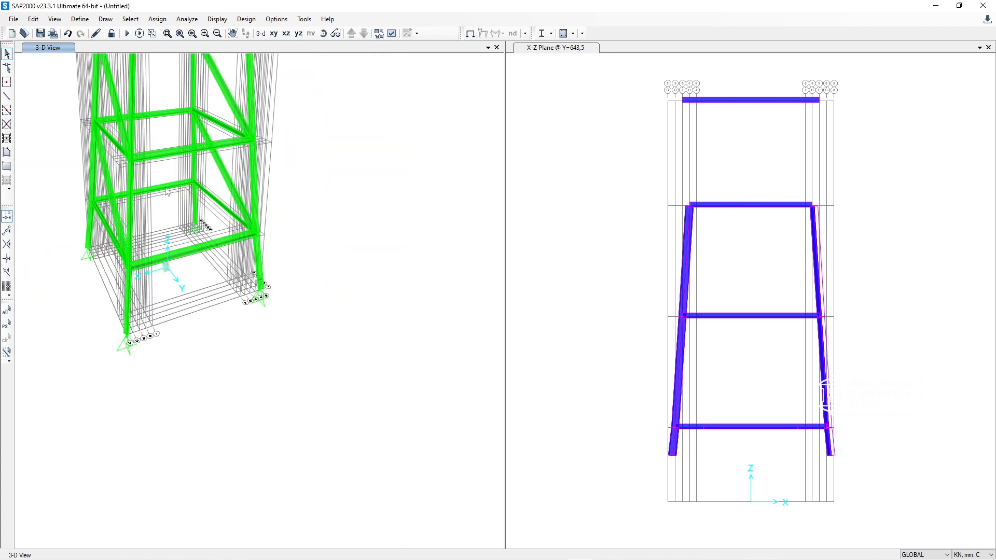
left_click(167, 191)
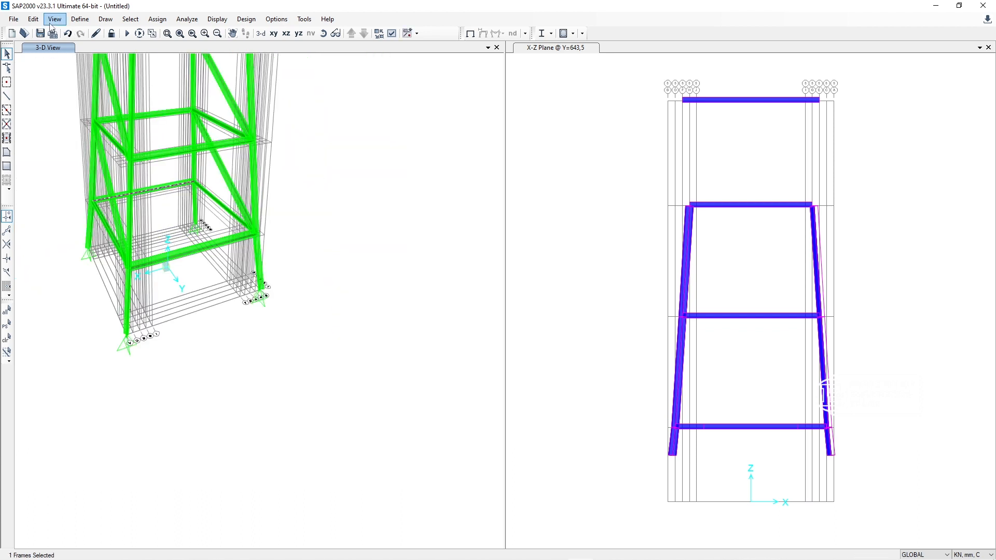
left_click(33, 18)
mouse_move(85, 208)
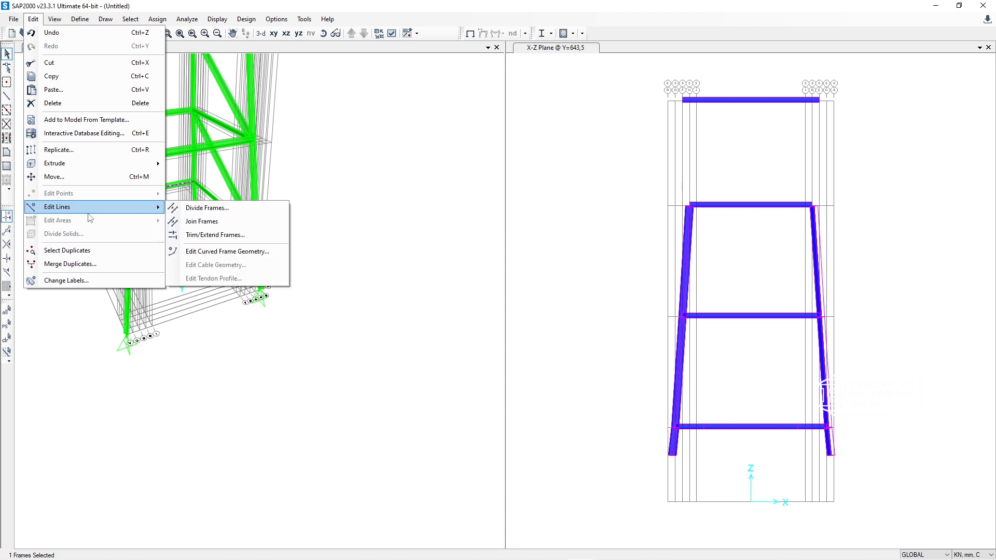
left_click(200, 208)
left_click_drag(637, 271, 575, 277)
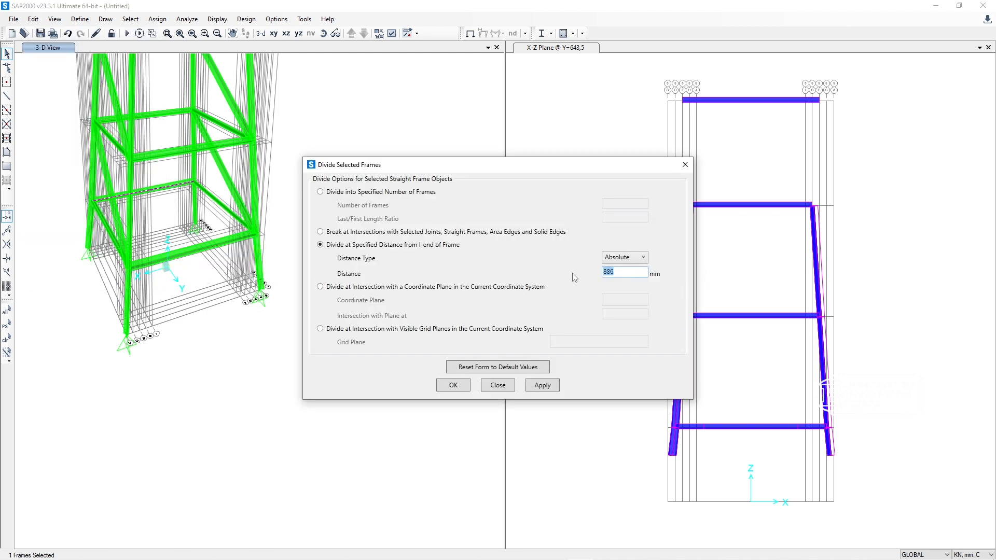
type("267")
left_click(540, 387)
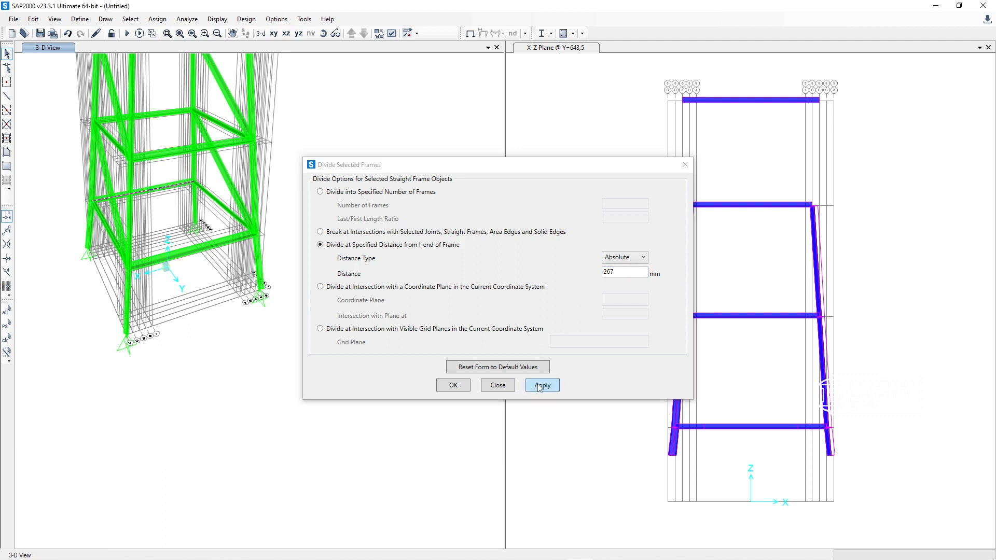
Step: Divide the remaining long segment of the opposite face's lowest beam at an absolute distance of 886 mm from the I-end
left_click(148, 189)
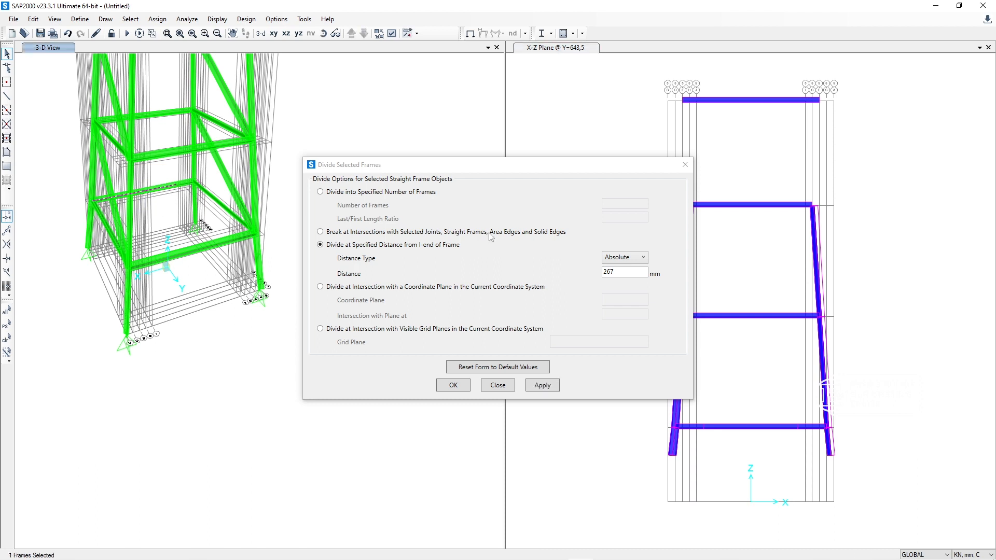
double_click(626, 272)
type("886")
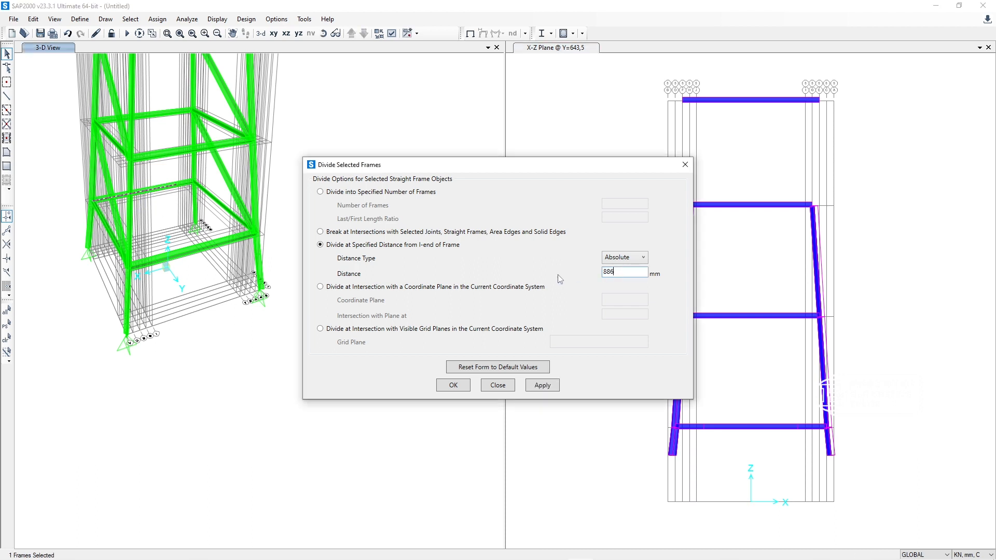
left_click(529, 388)
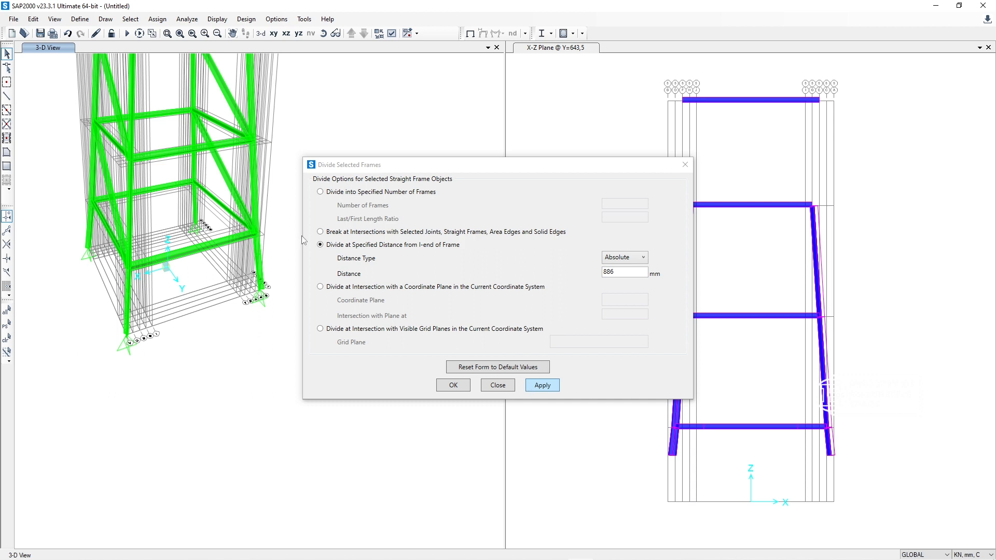
left_click(489, 385)
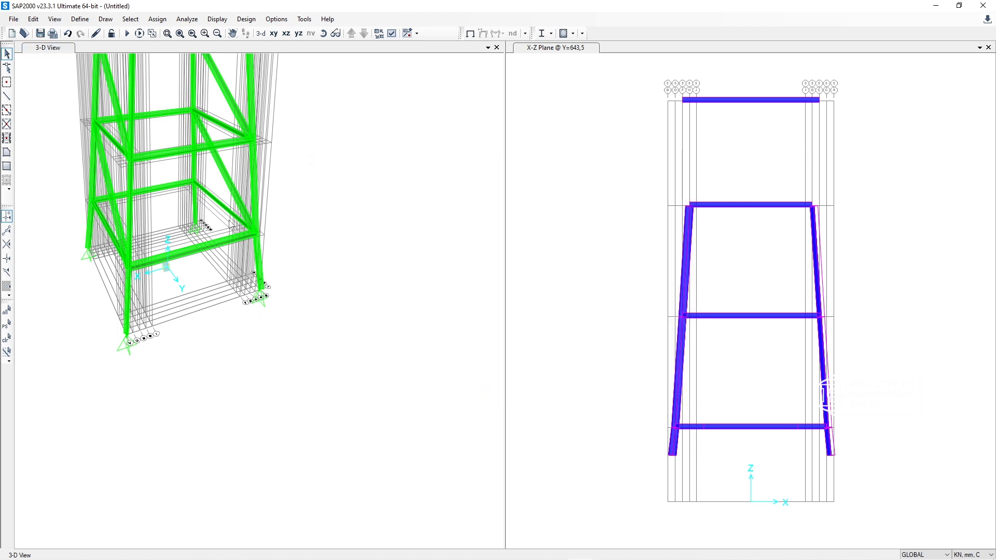
left_click(147, 172)
left_click_drag(165, 206, 145, 167)
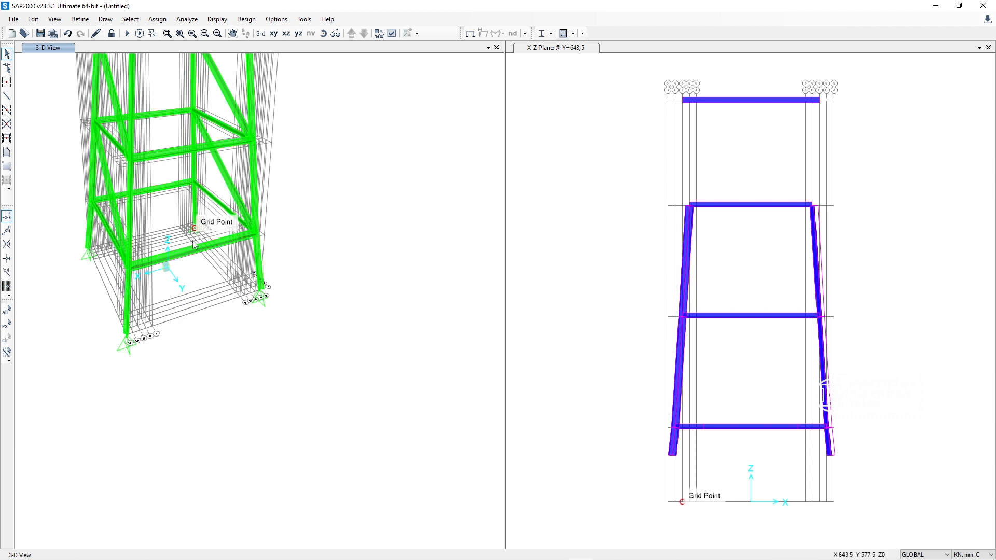
Step: Start drawing straight frames with section L 50*50 (ID), and display the 3-D view's members as unfilled outlines with bounding boxes
left_click(7, 97)
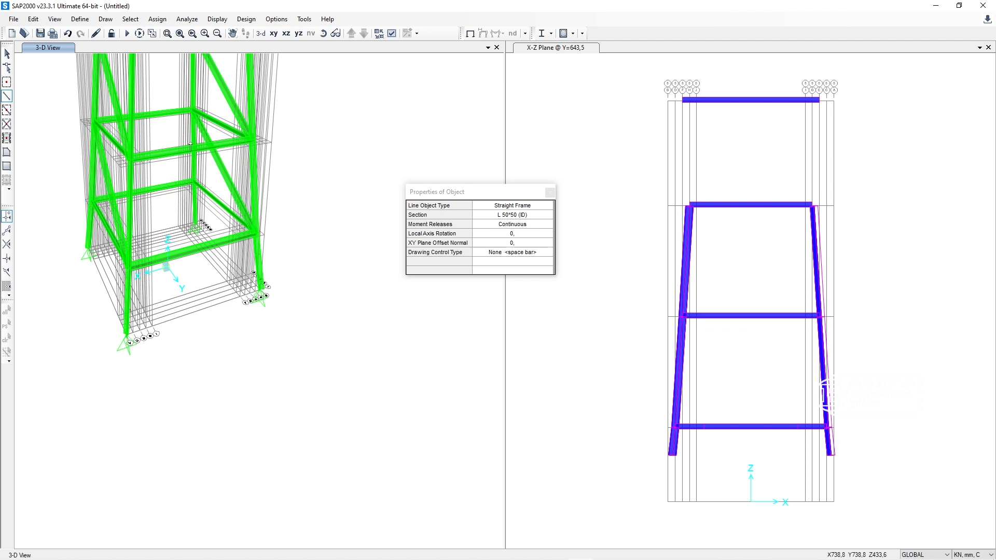
left_click(392, 33)
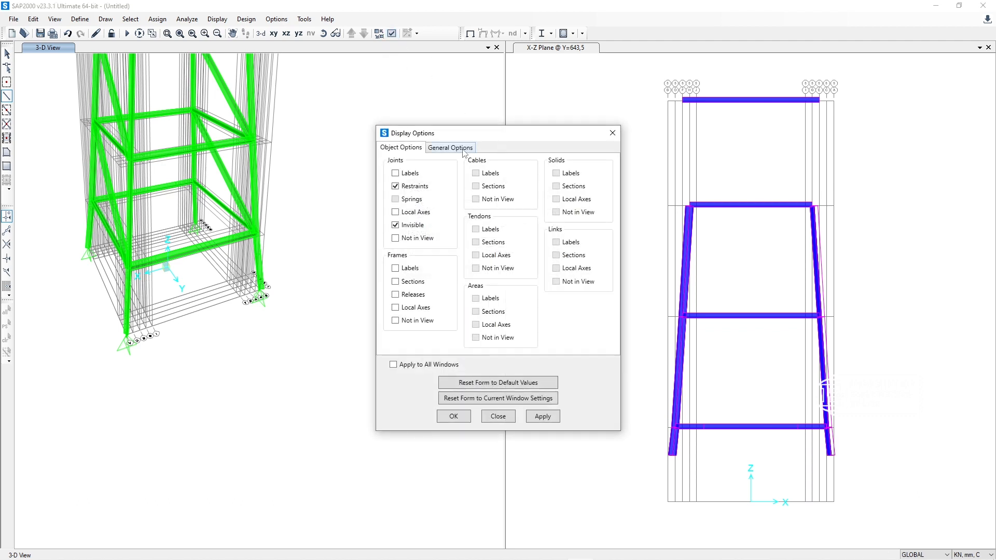
left_click(450, 149)
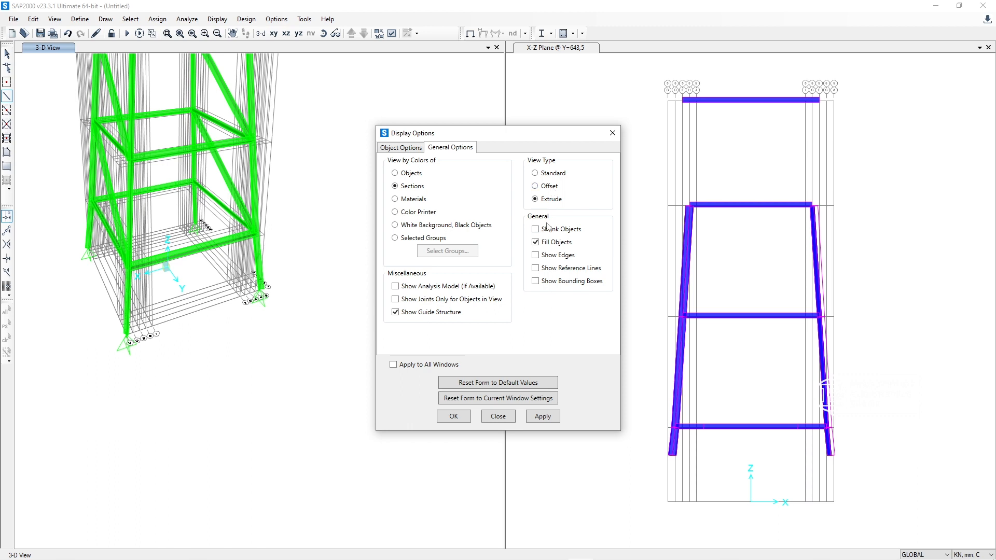
left_click(543, 417)
left_click(453, 416)
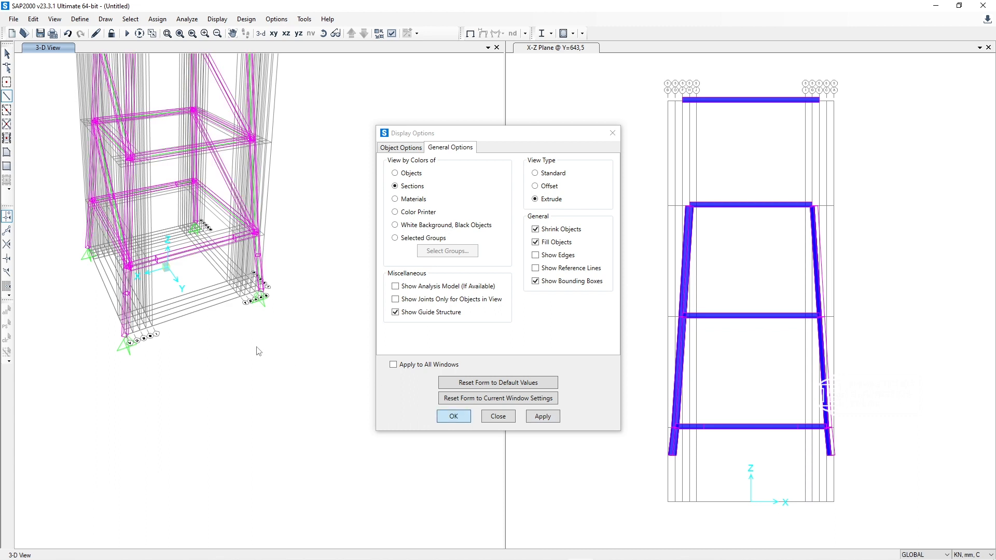
Step: Draw two L 50*50 (ID) knee braces on the Y=643,5 face, connecting each leg's division point to the nearest division point on the lowest beam
left_click(127, 293)
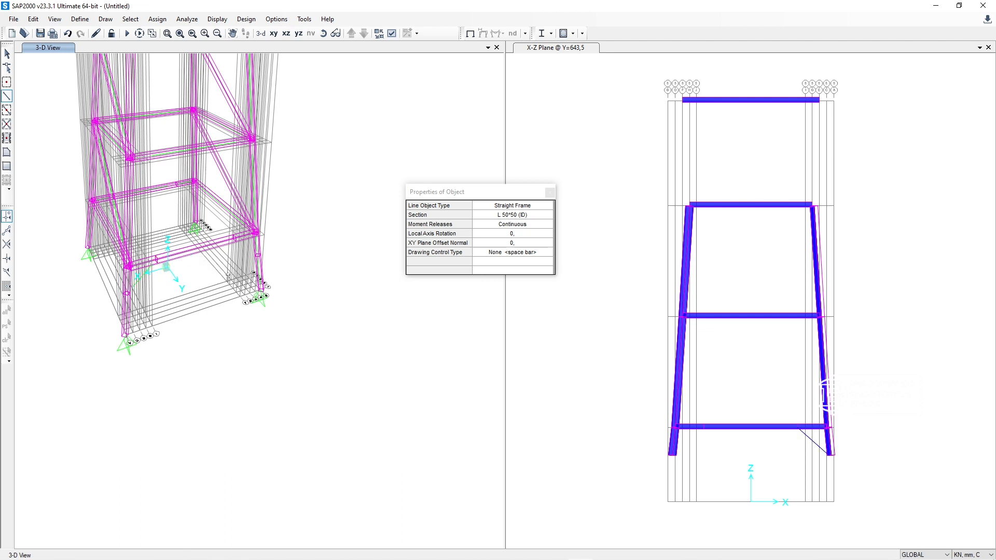
left_click(234, 242)
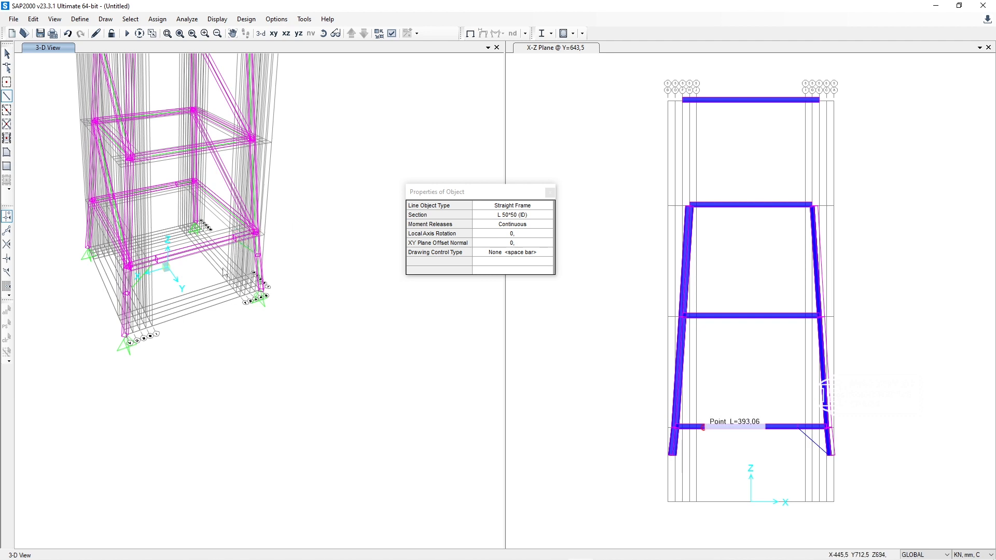
right_click(224, 269)
scroll(240, 237, "up", 3)
scroll(231, 263, "up", 4)
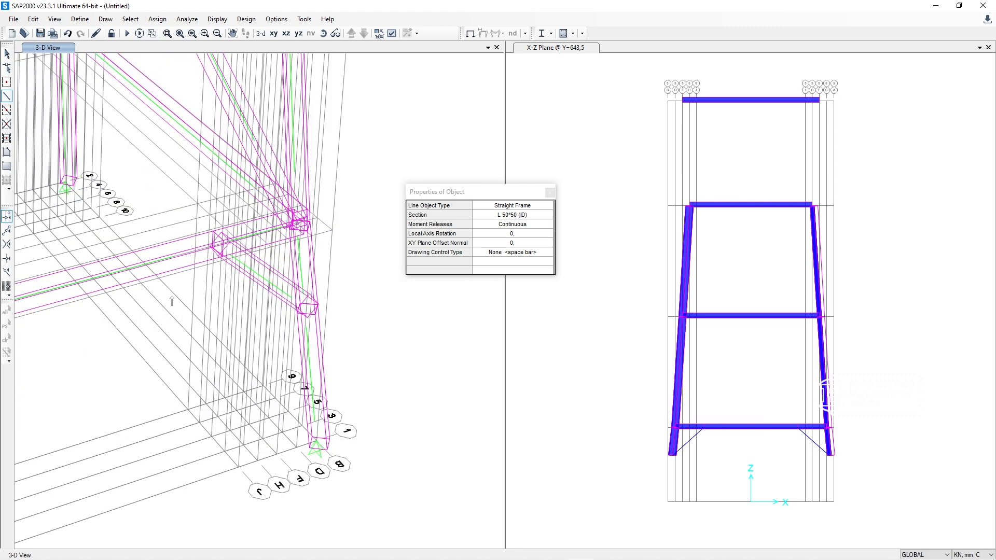
scroll(171, 301, "down", 5)
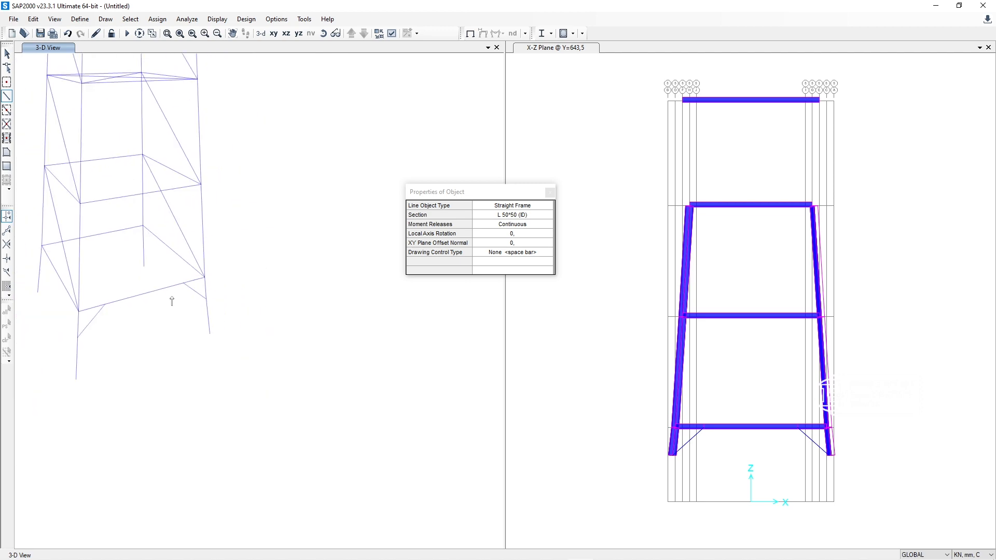
Step: Divide the two lowest legs on the face opposite Y=643,5 at an absolute distance of 438 mm from the I-end, checking the AutoCAD drawing for the height
left_click(326, 38)
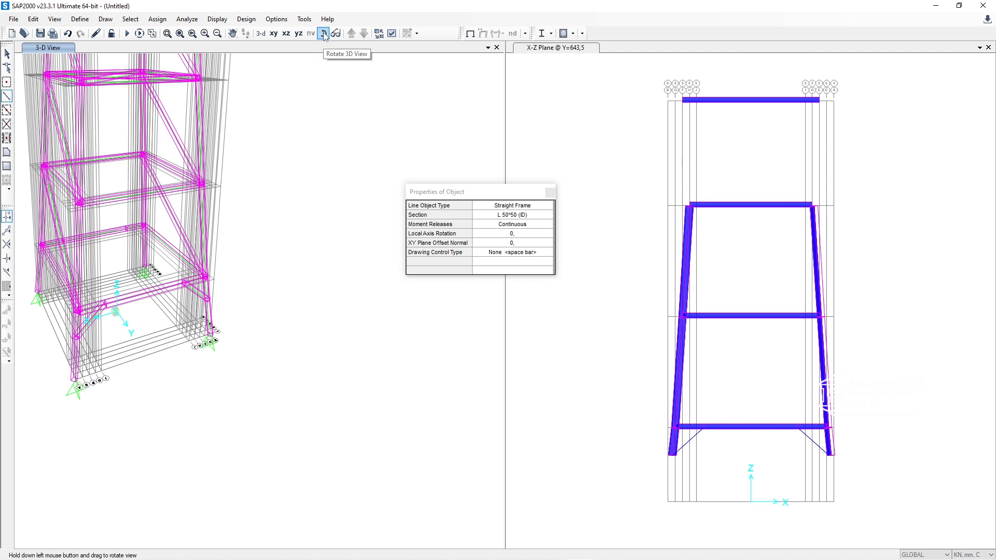
left_click_drag(122, 223, 421, 210)
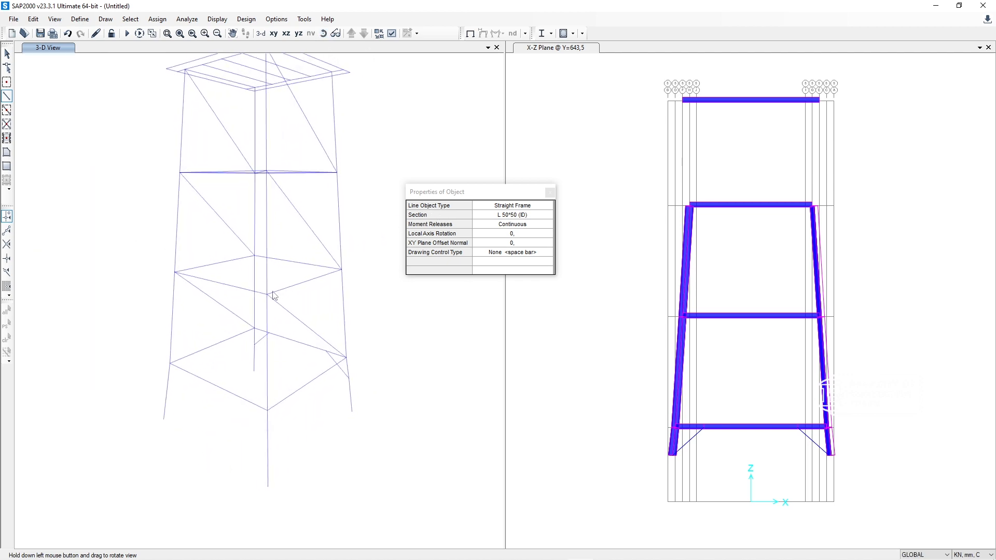
left_click_drag(173, 372, 166, 453)
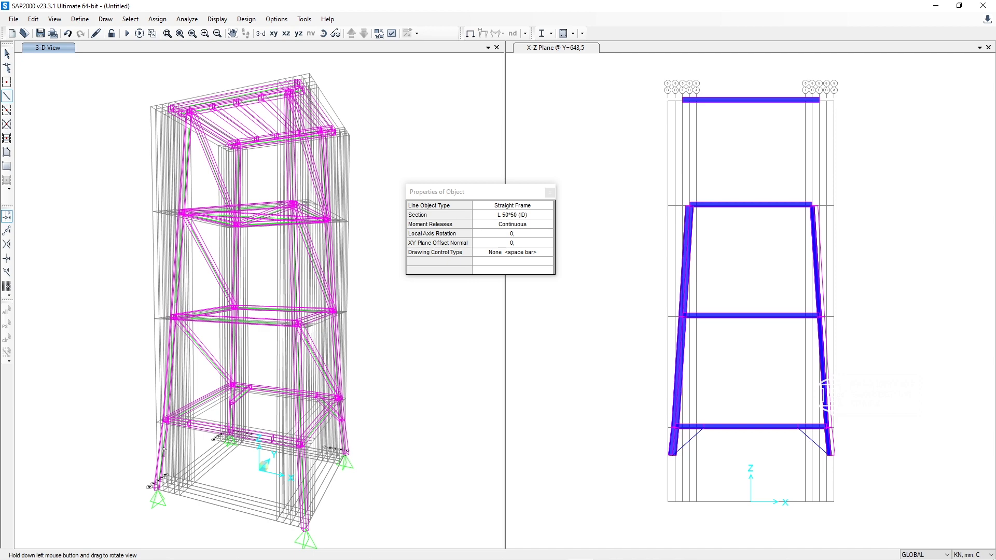
left_click_drag(160, 447, 274, 331)
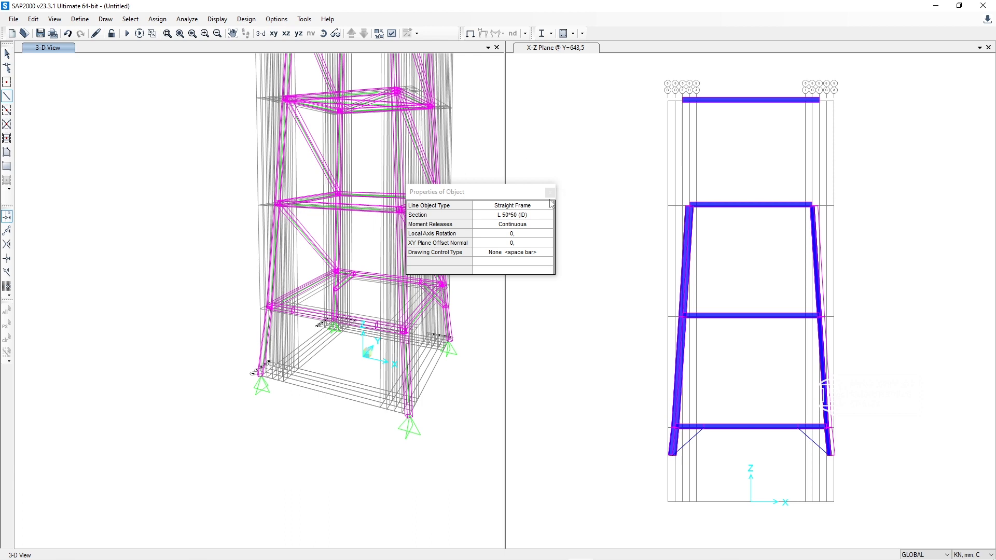
key("Escape")
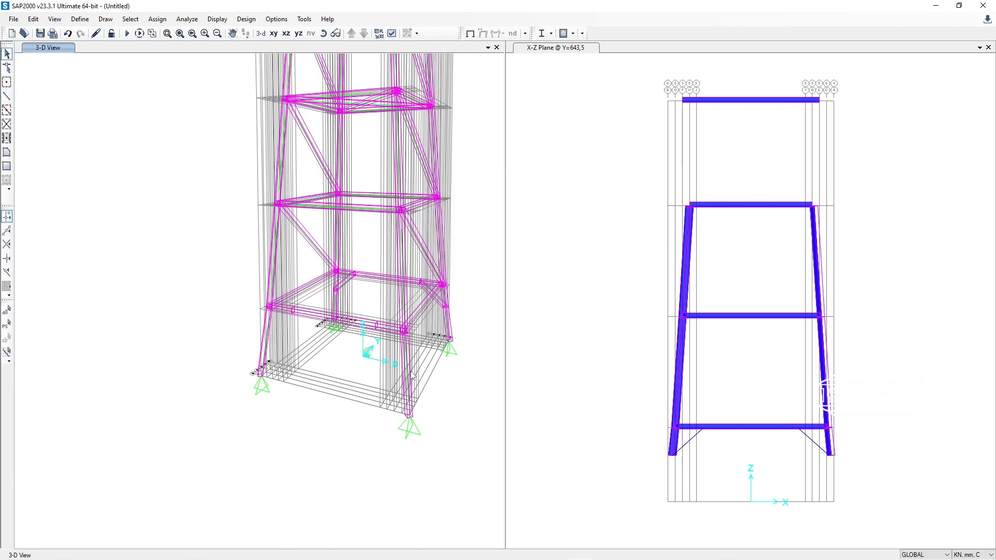
left_click(413, 359)
left_click(264, 345)
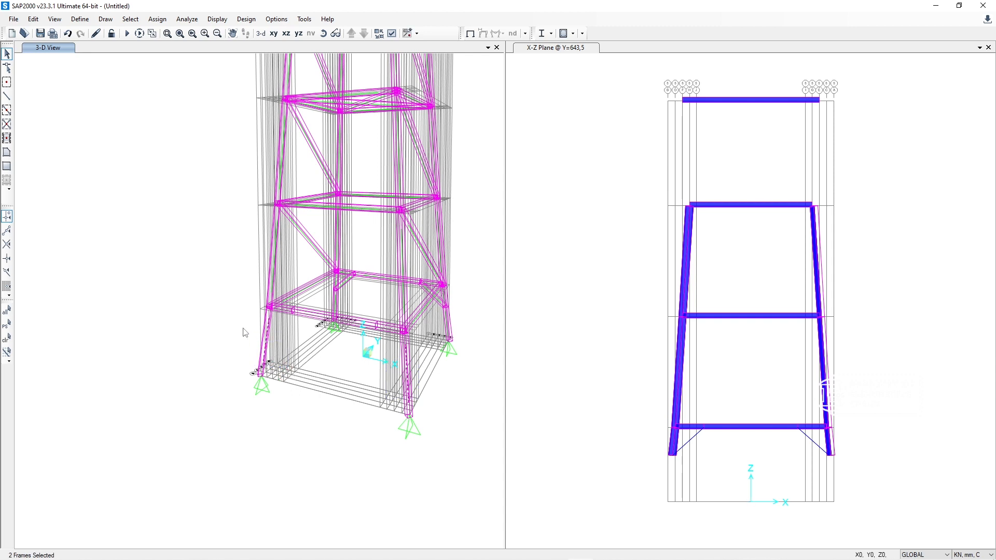
left_click(33, 19)
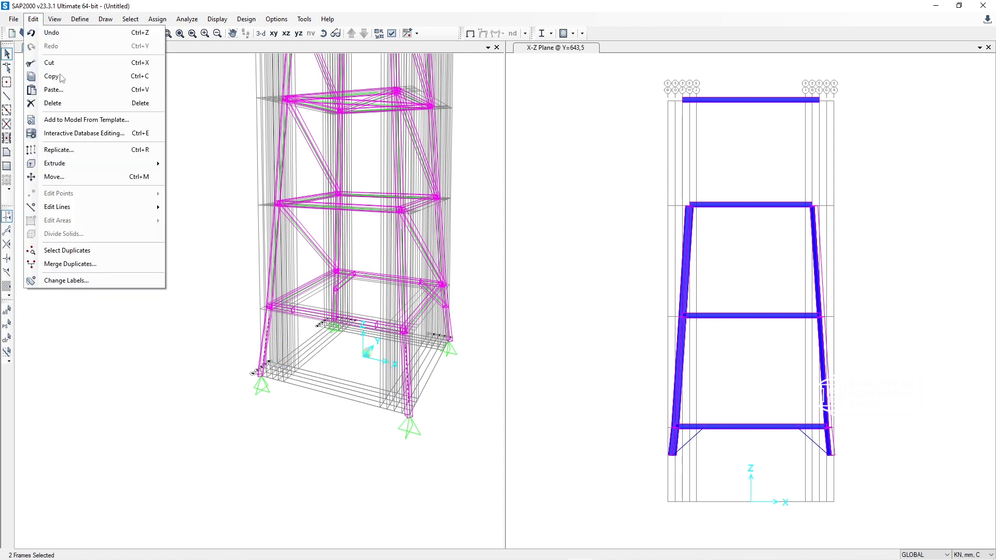
mouse_move(98, 207)
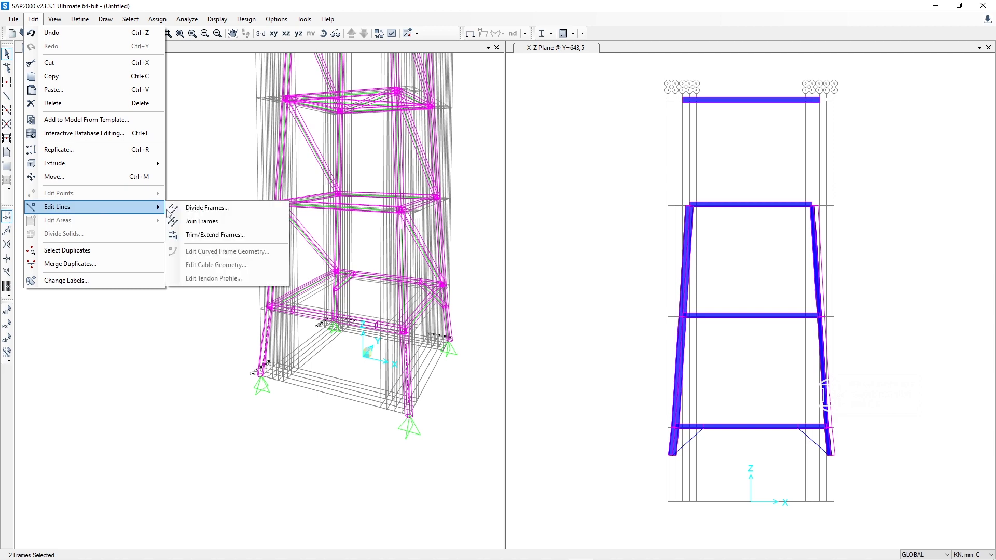
left_click(213, 208)
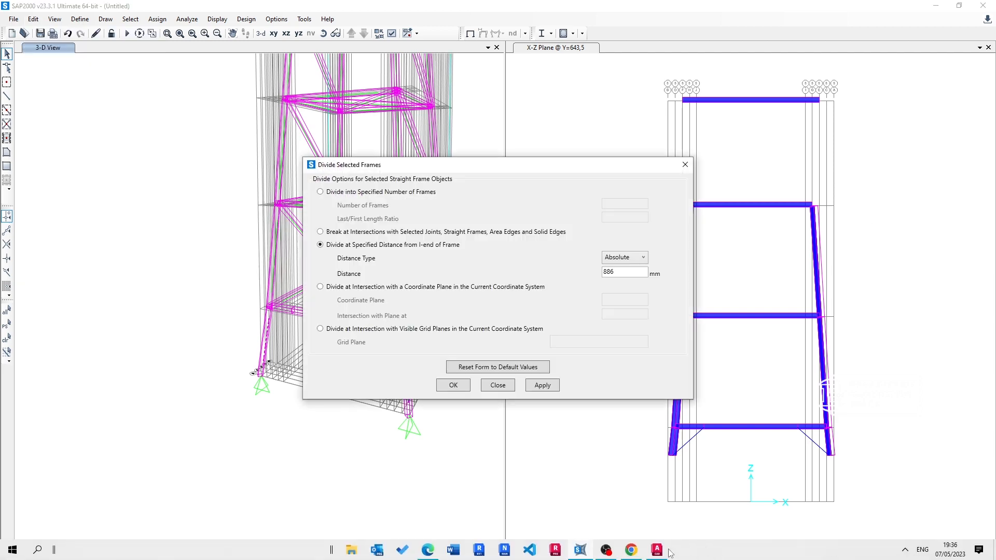
left_click(658, 550)
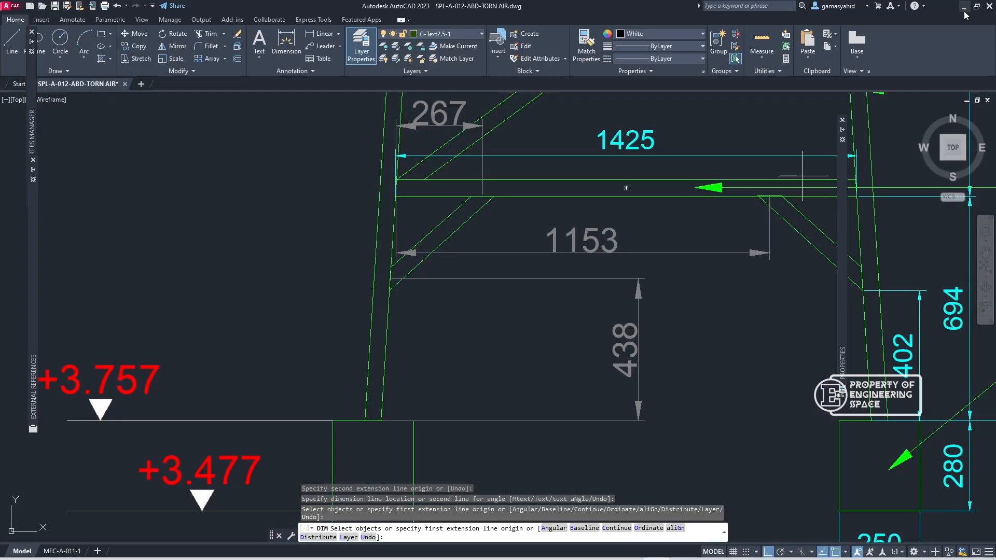
left_click(965, 10)
double_click(619, 272)
type("4")
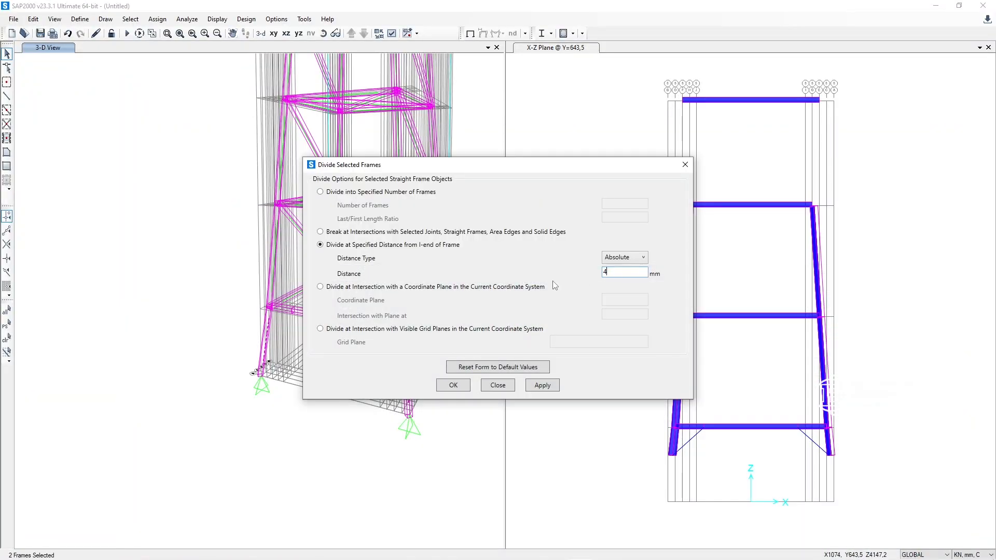
type("38")
left_click(455, 387)
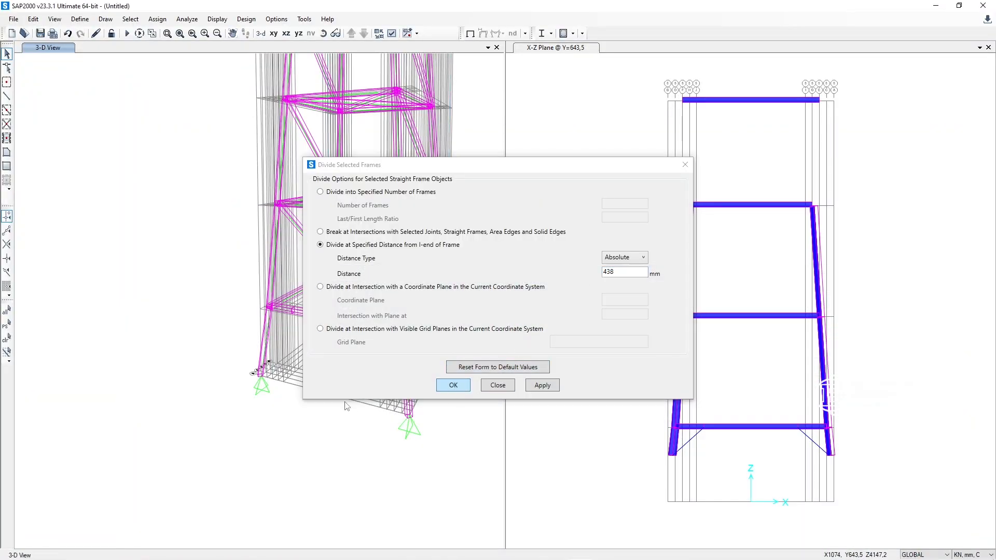
left_click(538, 387)
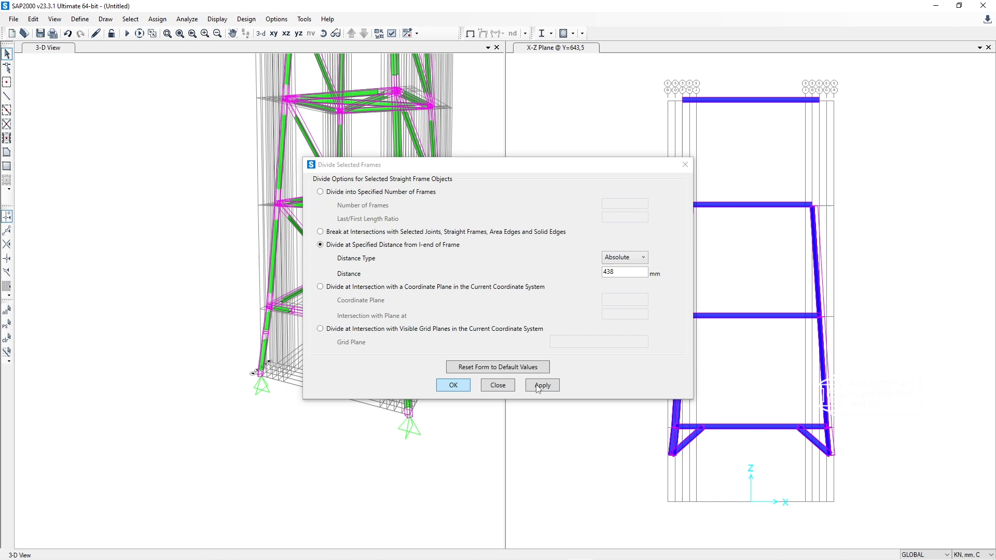
left_click(498, 386)
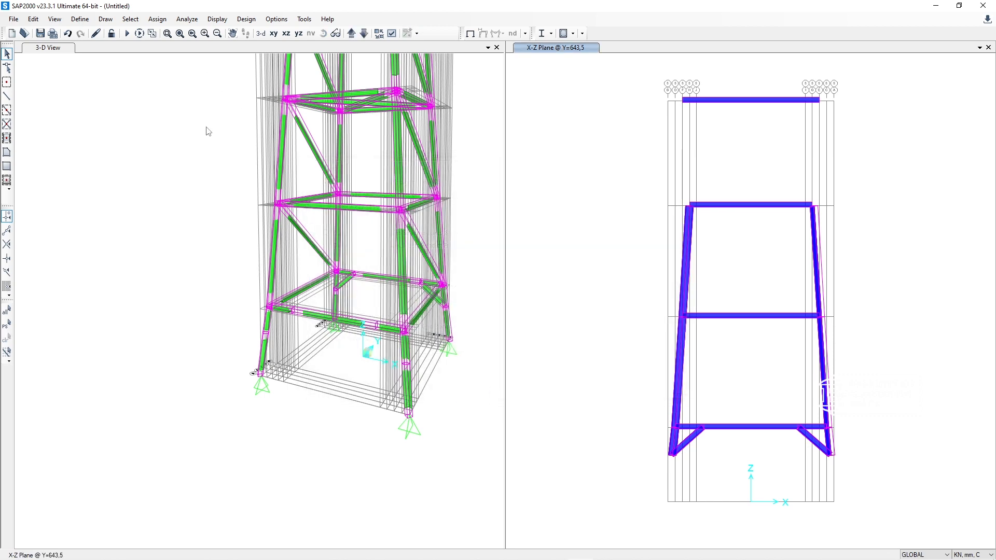
Step: Draw two L 50*50 (ID) knee braces on the opposite face, connecting each leg's division point to the nearest division point on the lowest beam
left_click(7, 96)
left_click(406, 364)
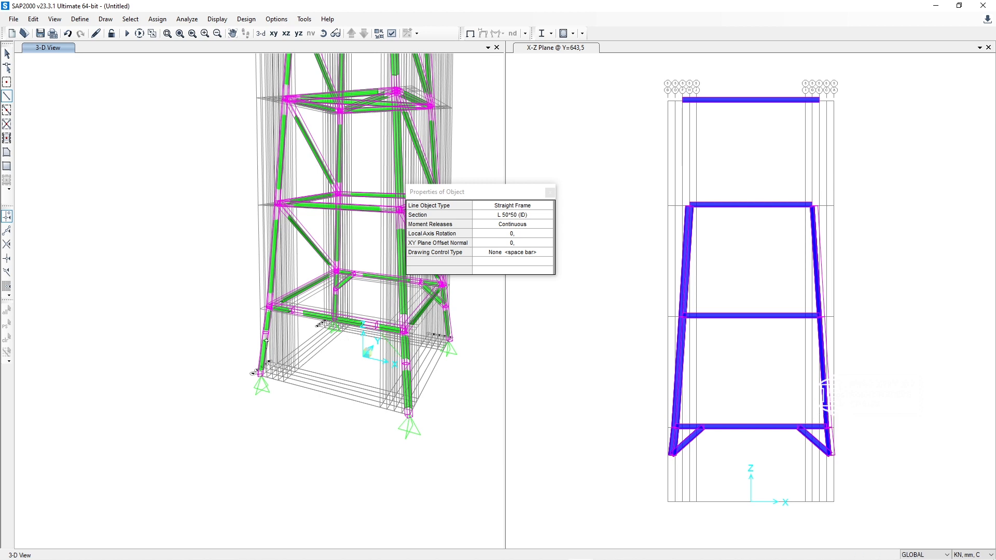
left_click(294, 312)
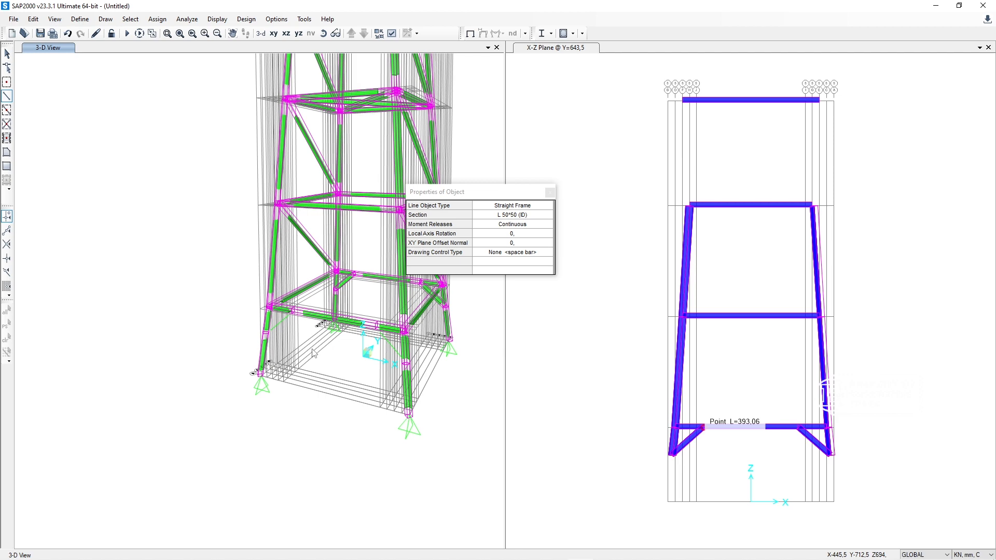
left_click(551, 192)
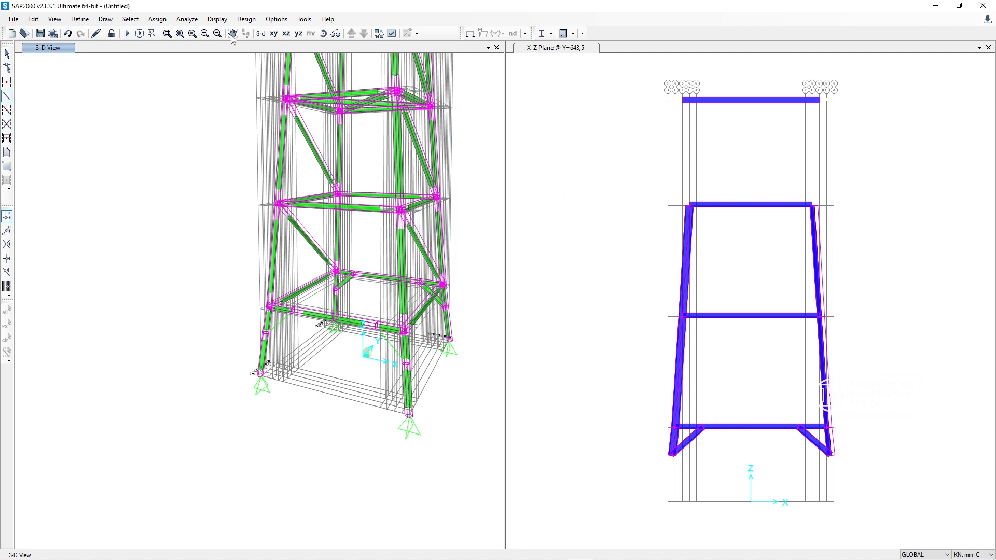
Step: Reset the 3-D view and display its extruded members filled and without bounding boxes
left_click(261, 33)
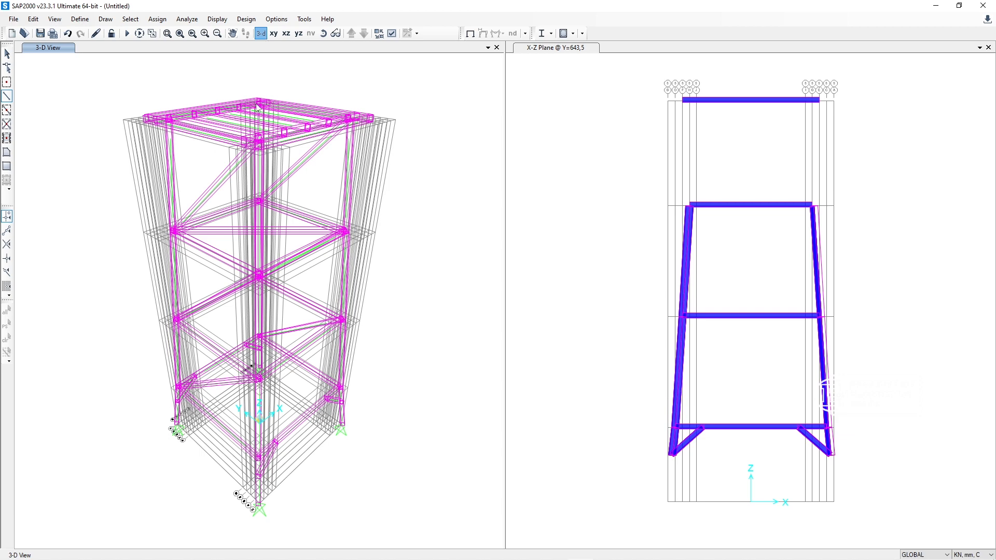
middle_click_drag(349, 325, 331, 279, "shift")
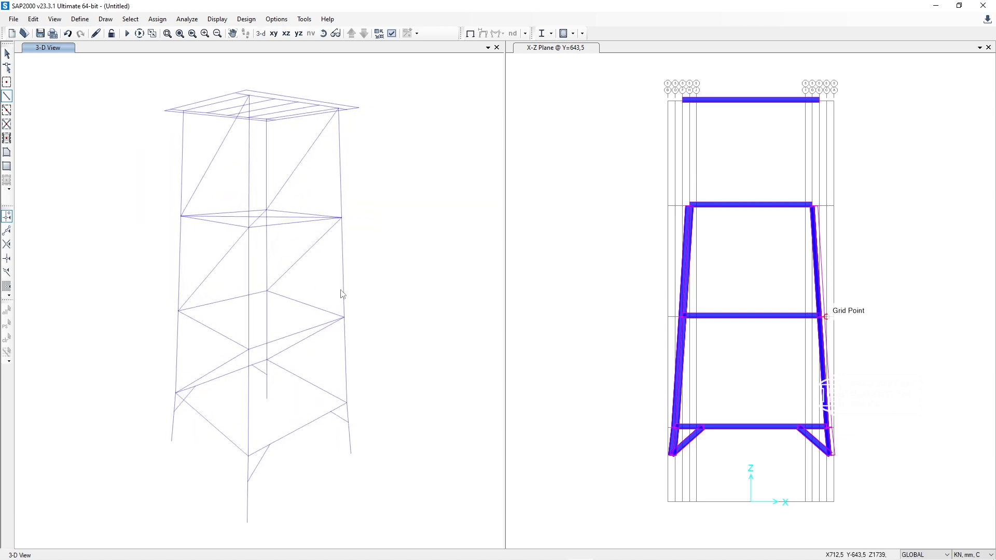
left_click(408, 33)
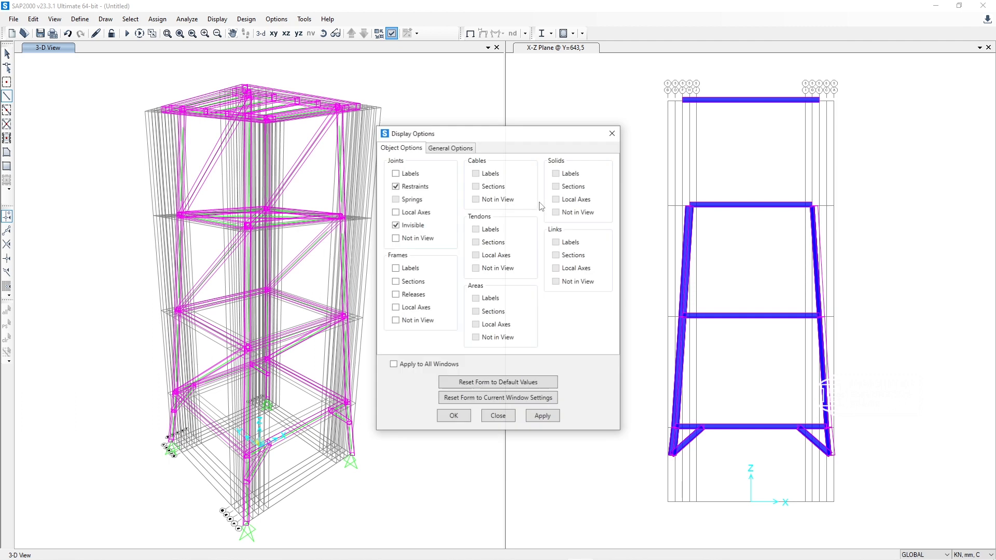
left_click(449, 149)
left_click(548, 281)
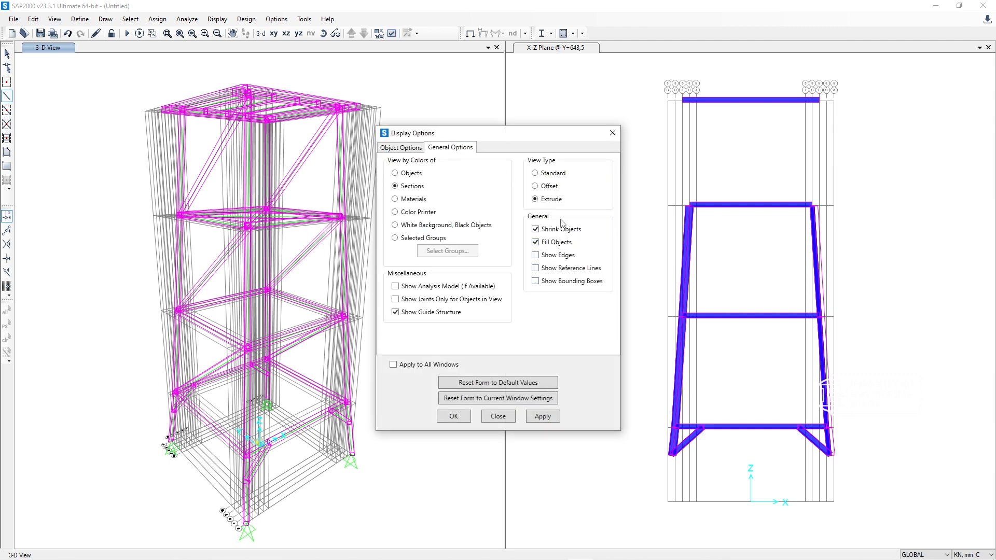
left_click(463, 420)
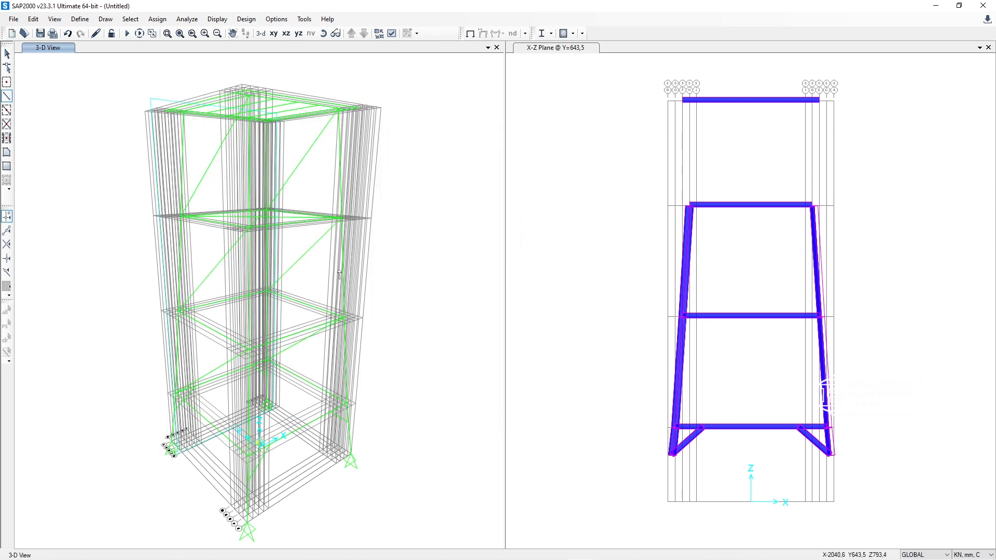
key("Escape")
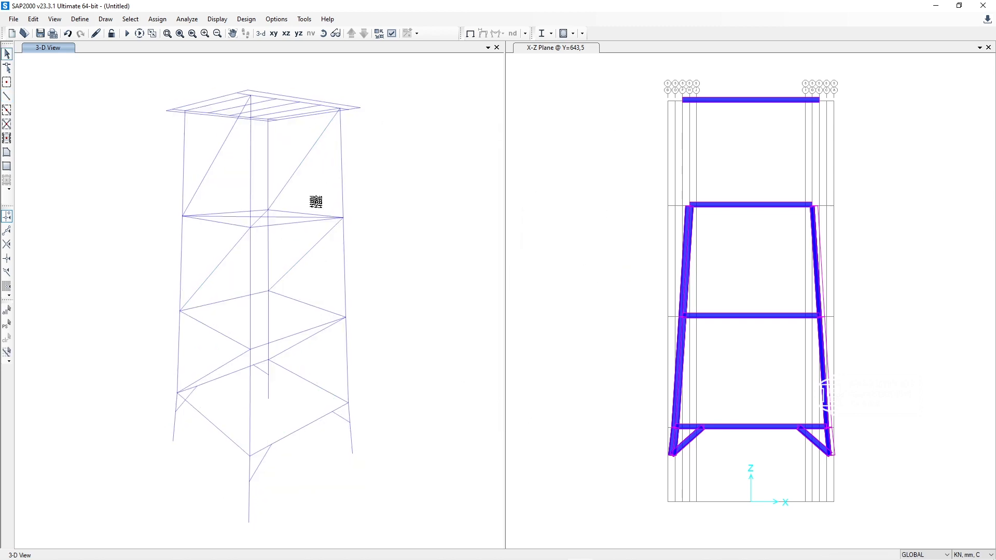
middle_click_drag(316, 201, 374, 208)
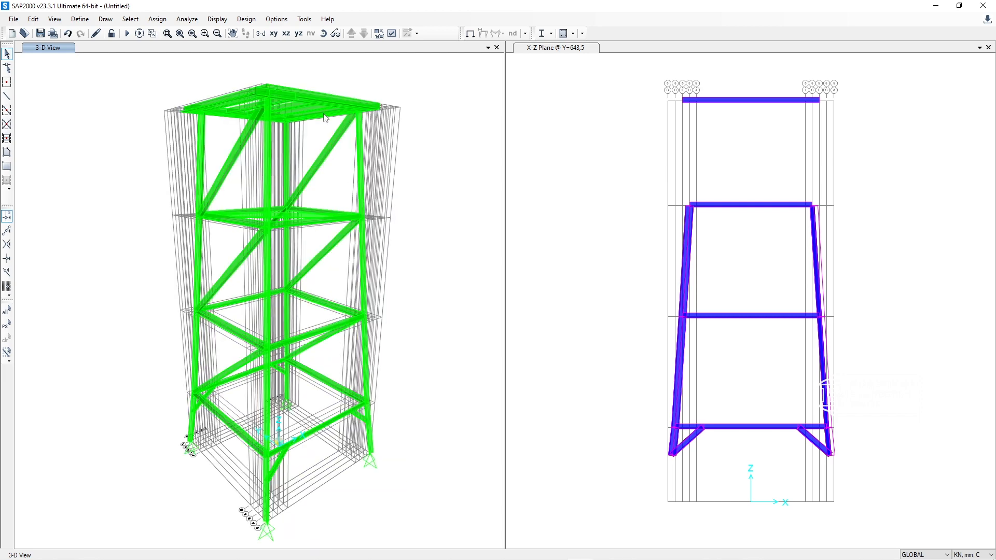
left_click(324, 34)
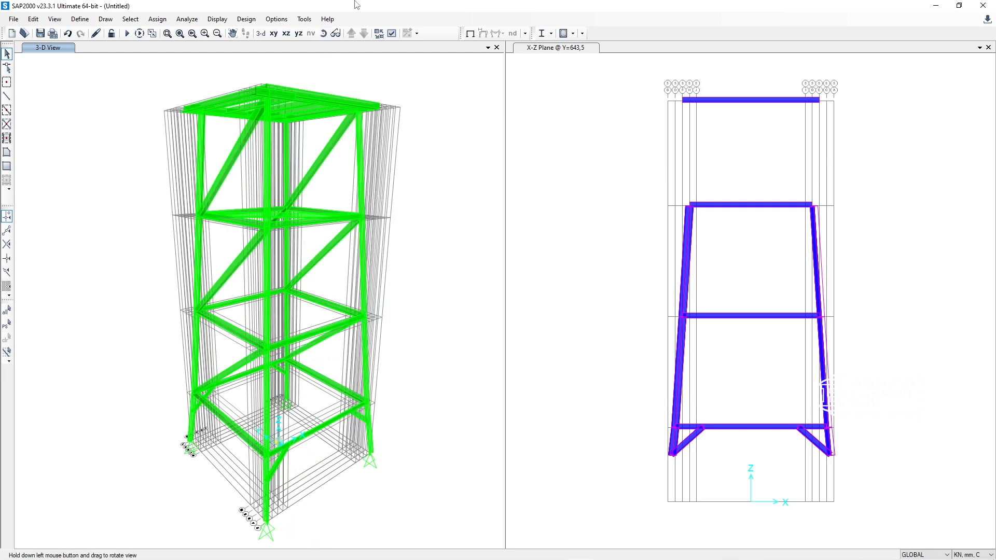
left_click_drag(405, 195, 400, 226)
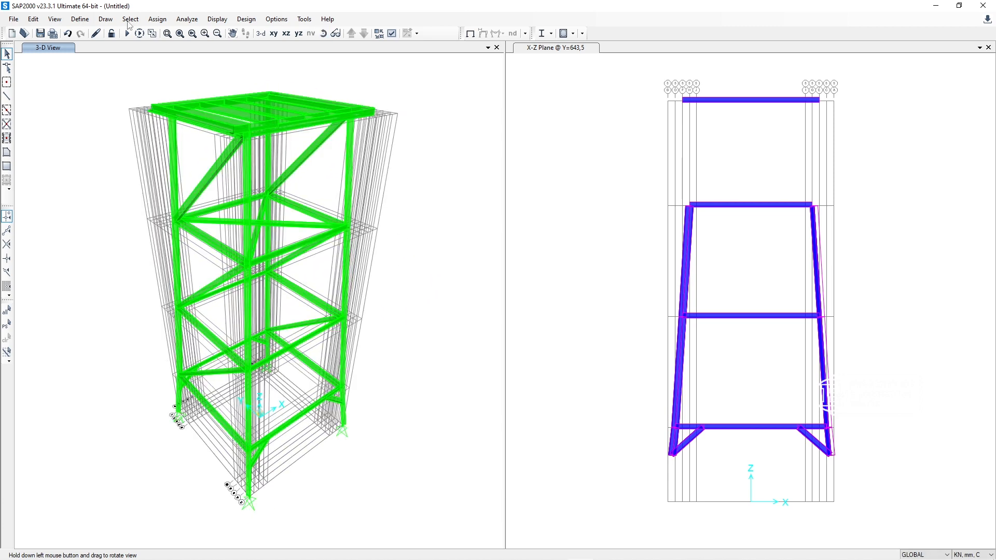
Step: Open the response spectrum function definitions
left_click(81, 20)
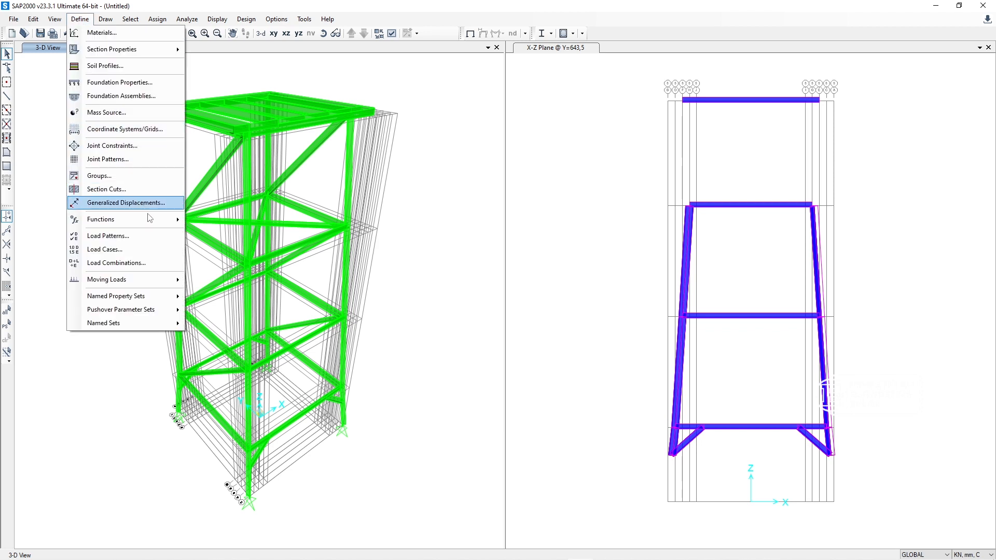
mouse_move(149, 217)
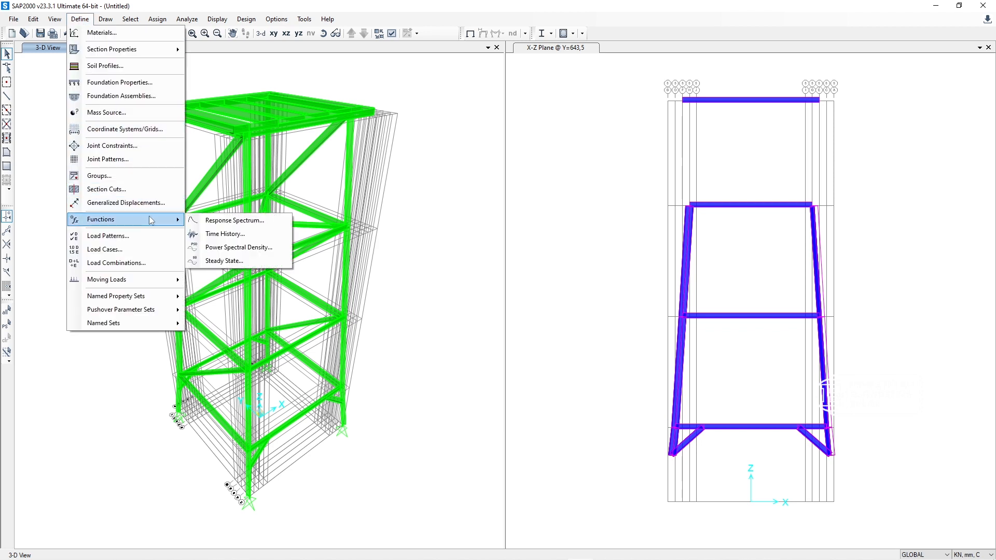
left_click(236, 222)
left_click_drag(540, 183, 672, 113)
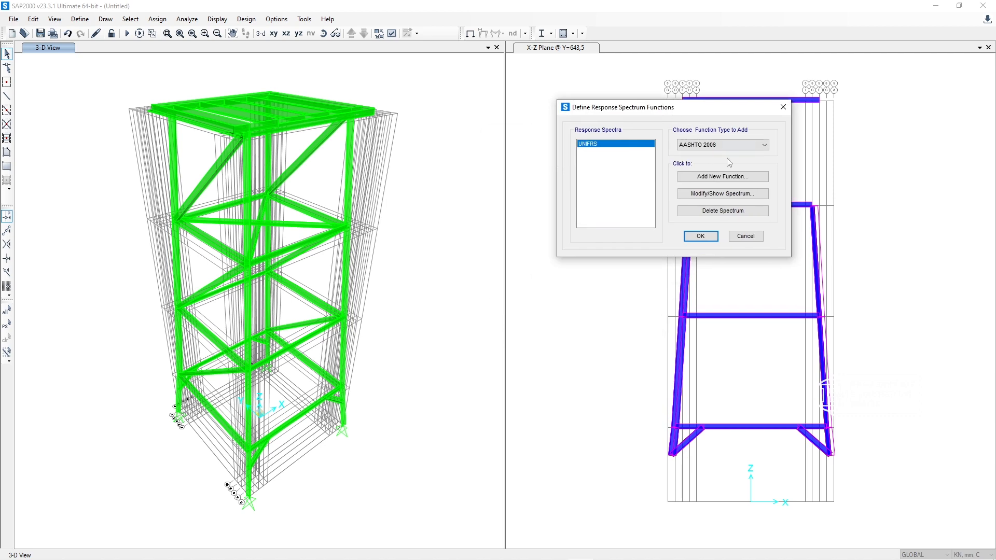
left_click(724, 145)
left_click(722, 151)
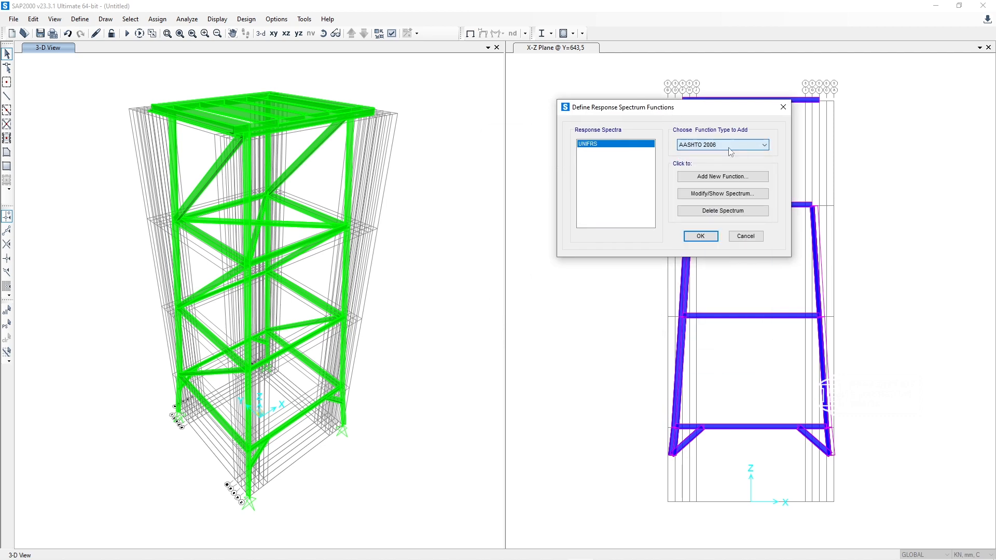
left_click(716, 178)
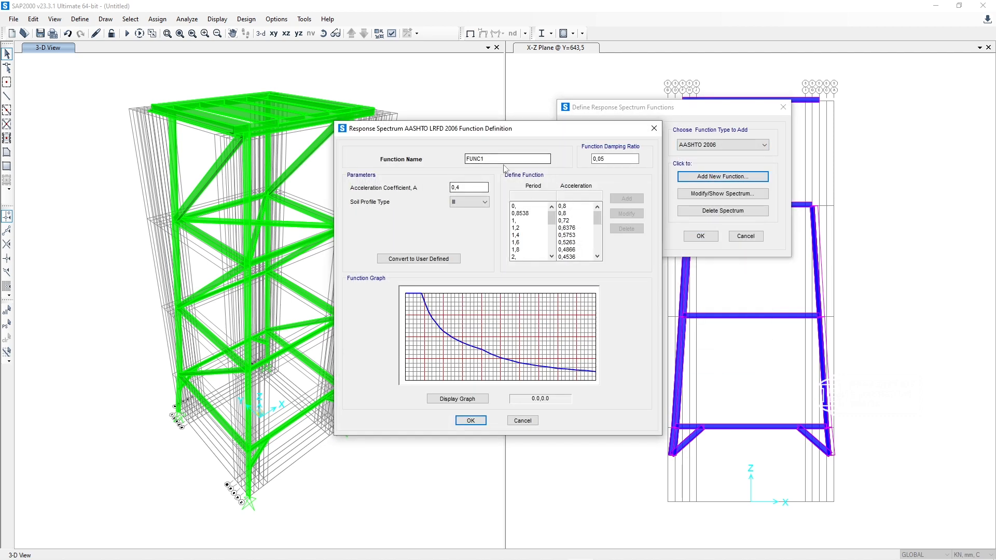
left_click(655, 129)
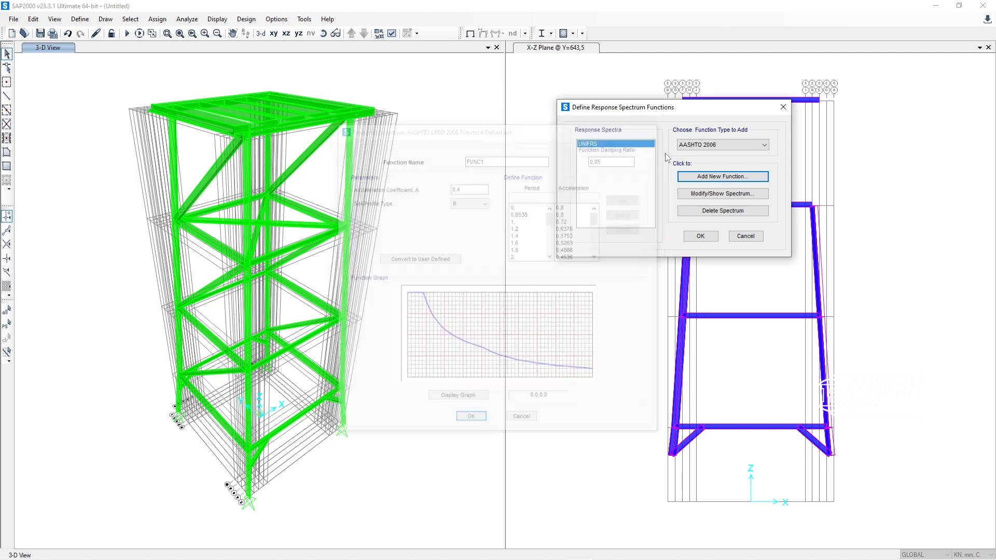
Step: Add a new response spectrum function of type ASCE 7-16 and place its definition dialog beside the function list
left_click(721, 146)
scroll(711, 245, "down", 1)
scroll(711, 245, "up", 2)
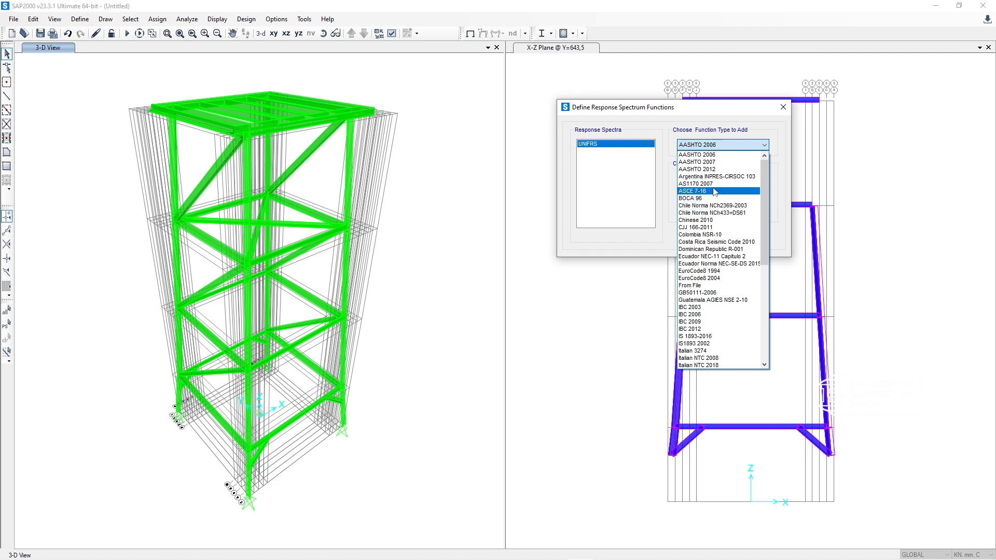
left_click(715, 192)
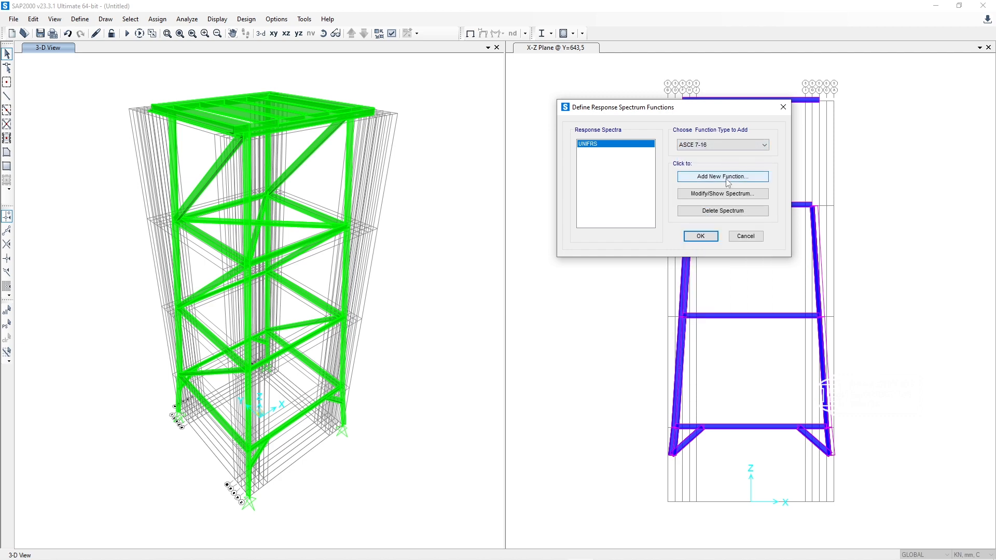
left_click(727, 177)
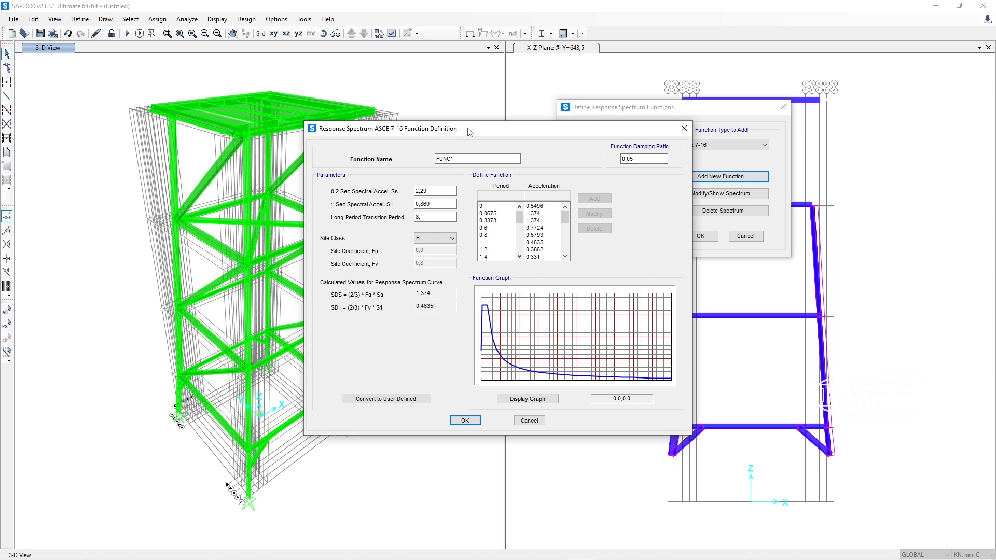
left_click_drag(469, 131, 329, 109)
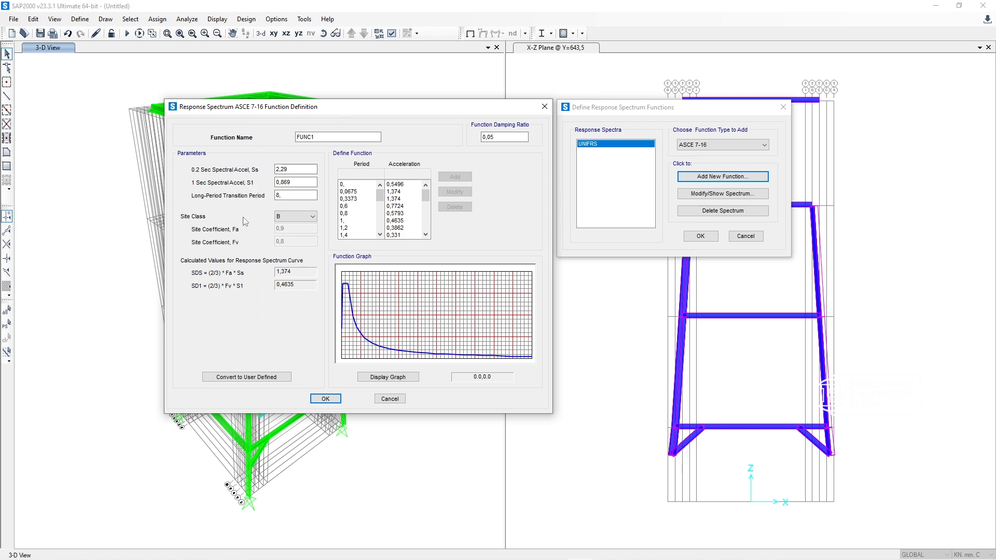
left_click(289, 216)
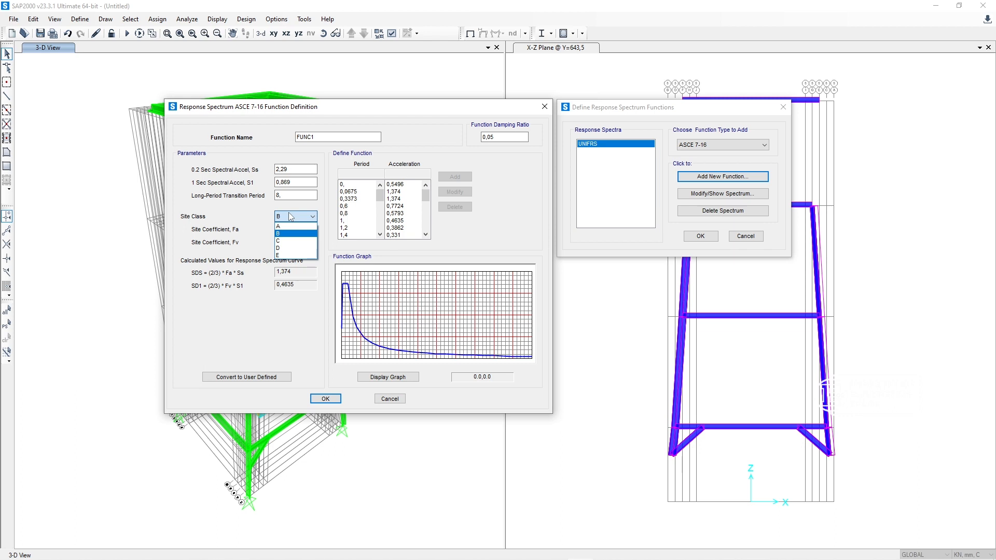
left_click(493, 150)
left_click(489, 139)
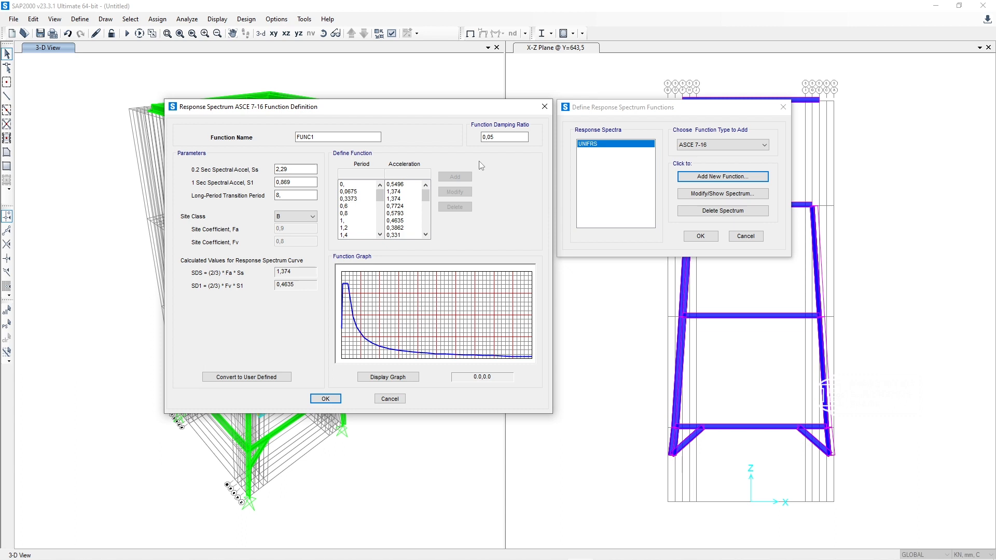
Step: Name the response spectrum function R.S.JAKARTA
left_click(366, 136)
left_click_drag(313, 136, 257, 135)
type("R")
type("S")
key("BackSpace")
key("BackSpace")
type("R.S.JAKARTA")
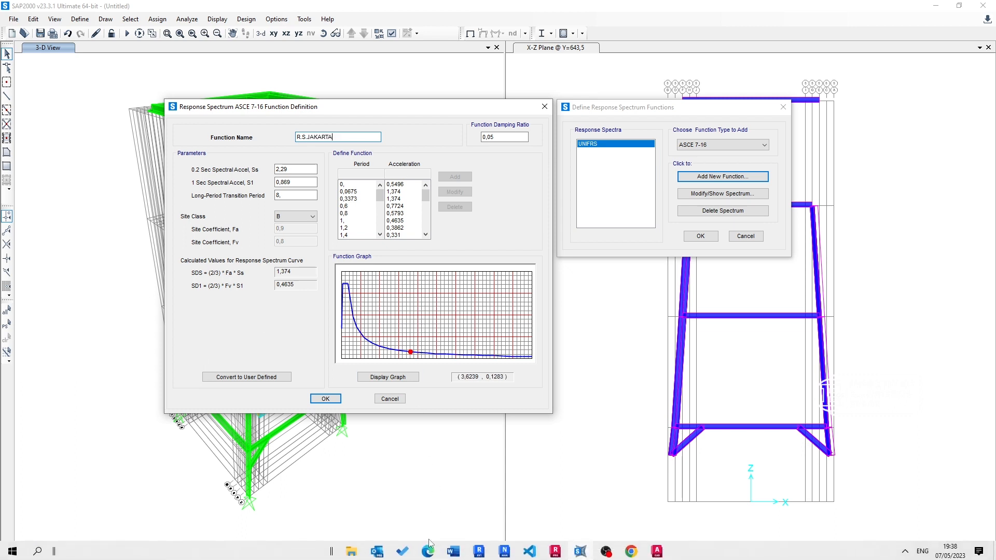
Step: Switch to Edge and examine Desain Spektra Indonesia.pdf for the site class, SS, S1 and TL parameters, then return to SAP2000
mouse_move(425, 551)
left_click(428, 498)
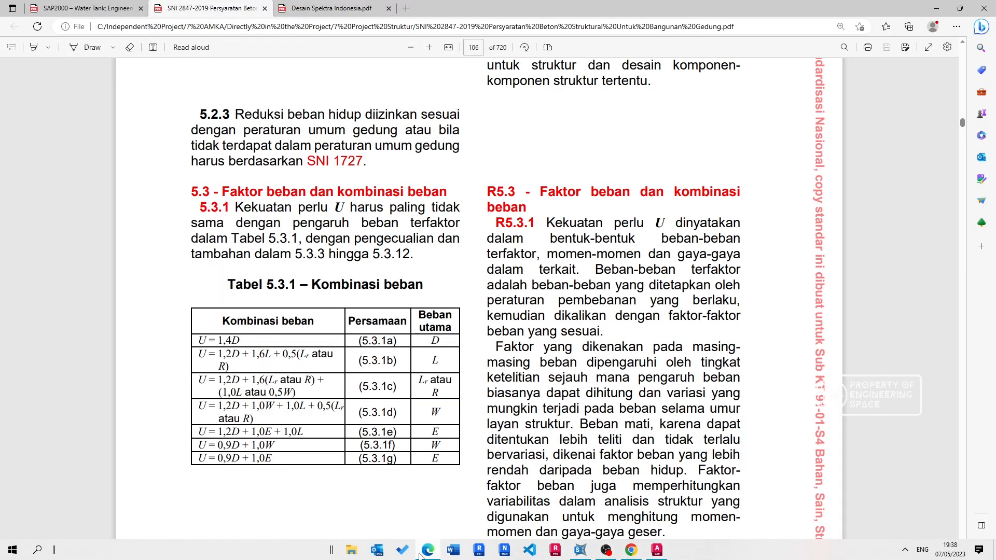
left_click(312, 9)
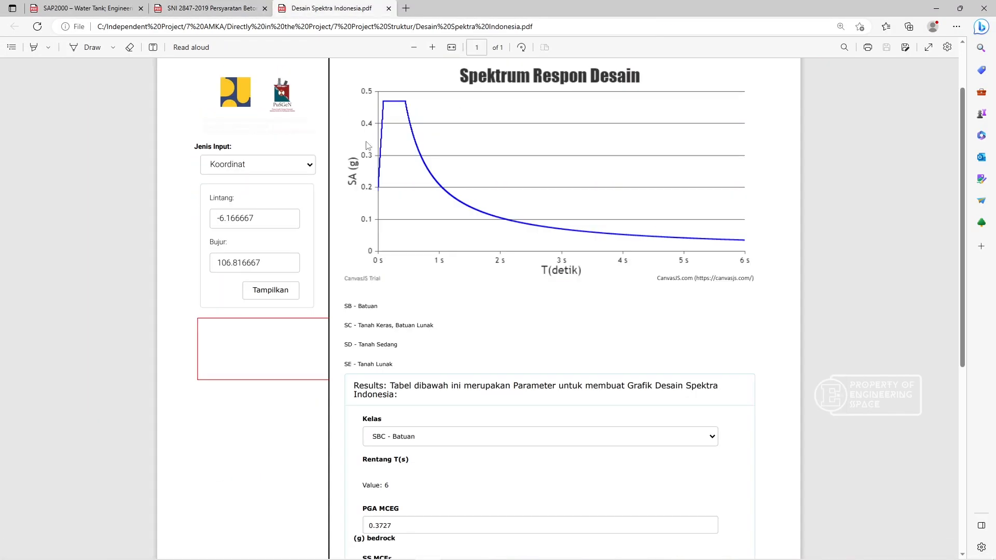
scroll(363, 225, "up", 1)
scroll(393, 225, "down", 2)
scroll(348, 213, "up", 2)
scroll(408, 226, "down", 1)
scroll(450, 325, "up", 1, "ctrl")
scroll(460, 306, "down", 5)
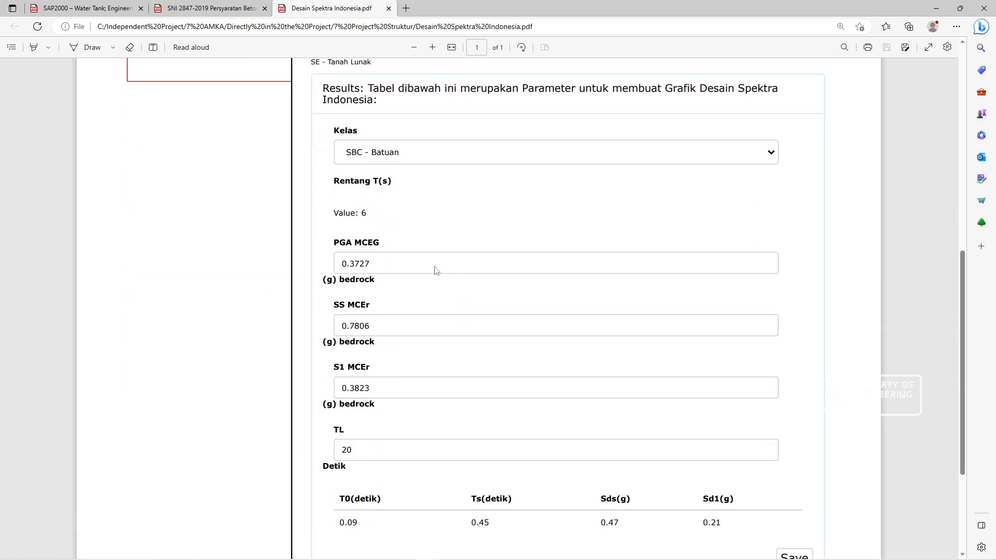
scroll(436, 270, "down", 2)
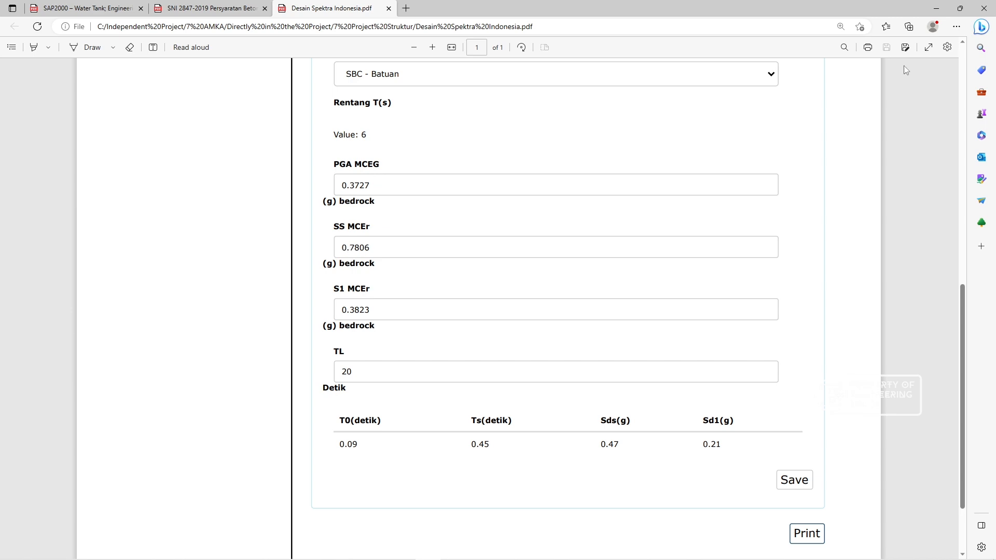
left_click(938, 9)
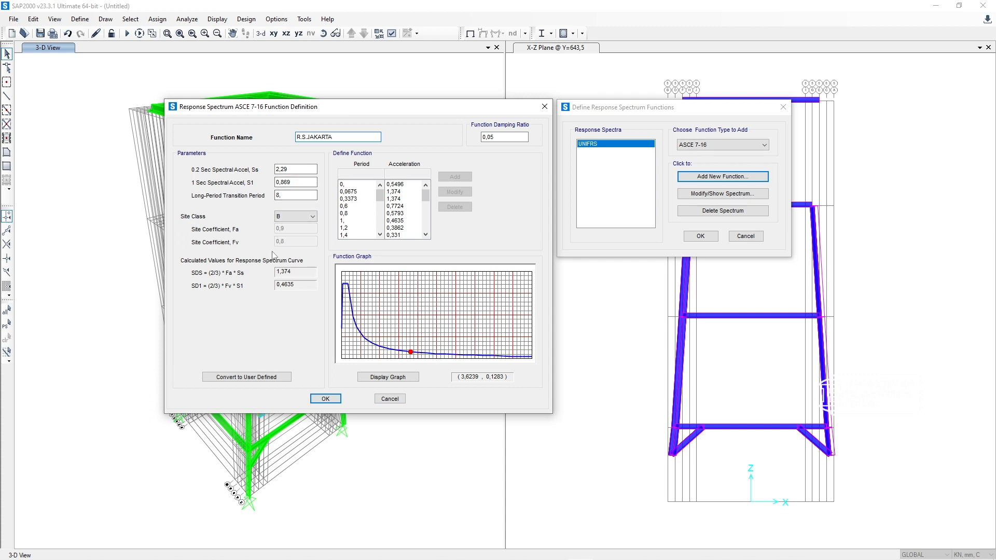
Step: Set the 0.2 sec spectral acceleration Ss to 0,7806, checking the value in the Desain Spektra Indonesia PDF
double_click(283, 169)
type("0,")
key("BackSpace")
type(",78")
key("Tab")
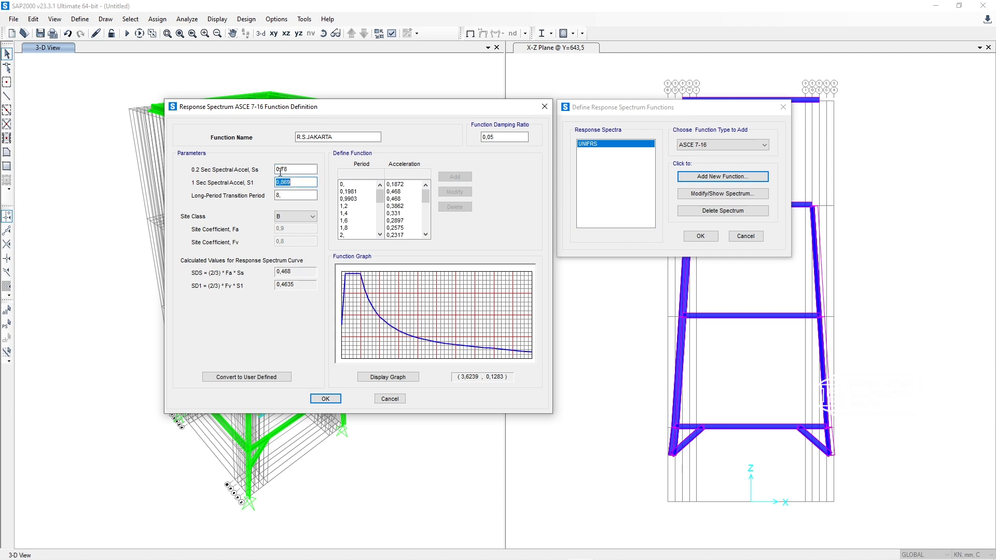
left_click(429, 550)
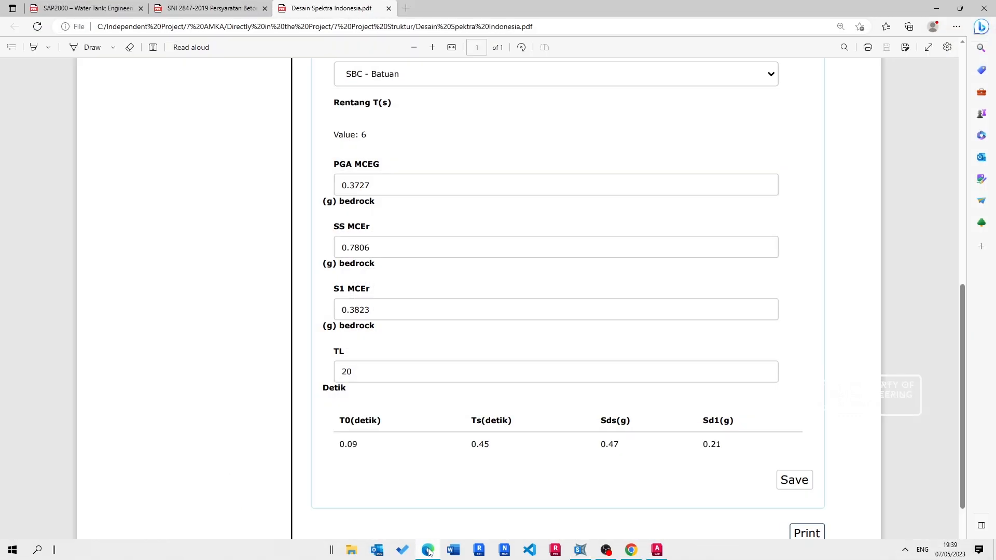
left_click(429, 552)
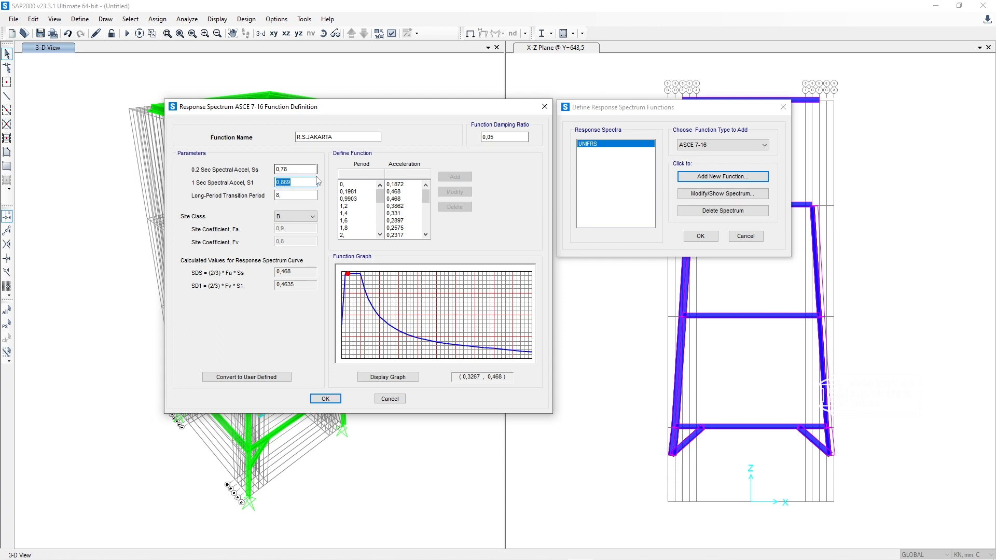
left_click(313, 170)
type("06")
Step: Set the 1 sec spectral acceleration S1 to 0,3823, checking the value in the Desain Spektra Indonesia PDF
left_click(312, 182)
left_click(426, 554)
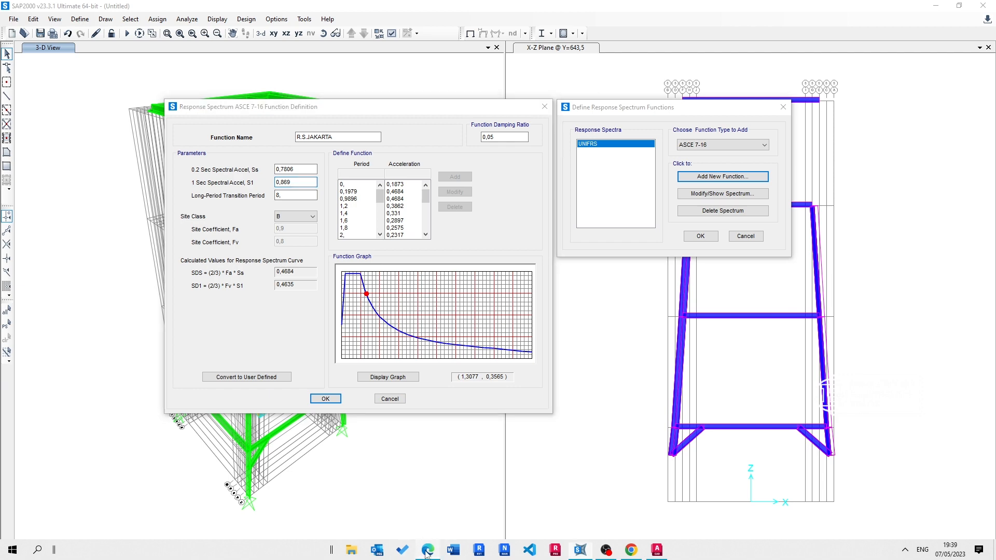
left_click(427, 554)
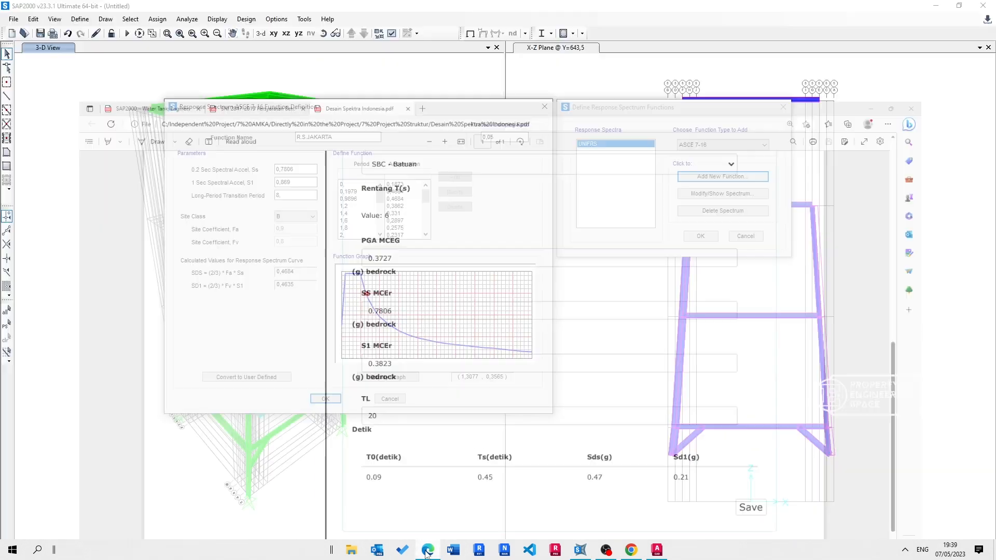
key("BackSpace")
key("BackSpace")
key("BackSpace")
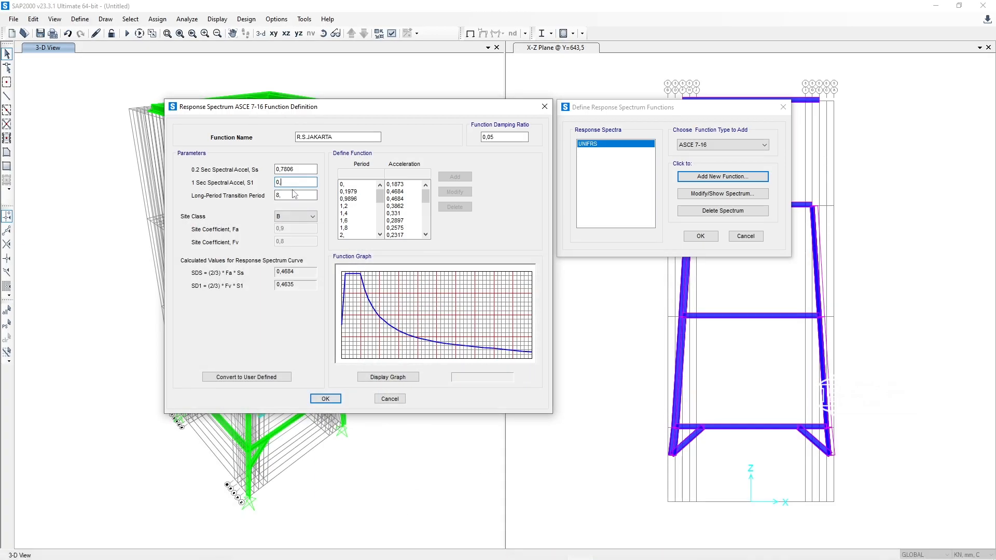
type("3823")
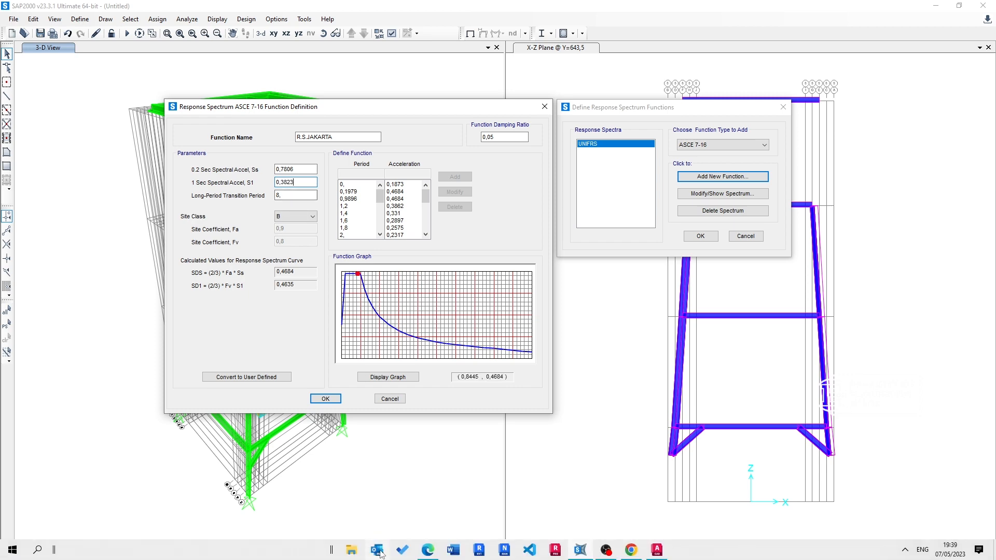
Step: Check TL in the Desain Spektra Indonesia PDF and set the long-period transition period to 20
left_click(427, 555)
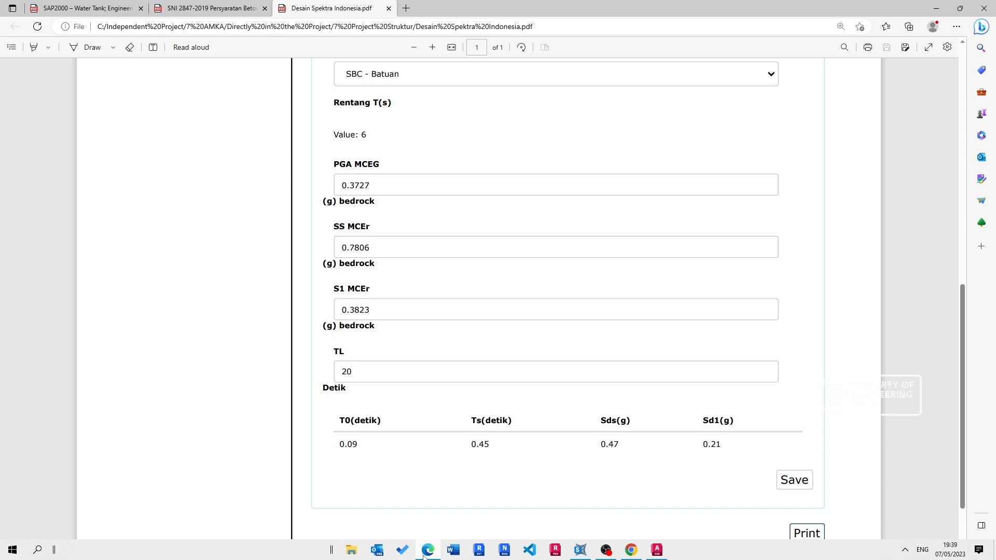
left_click(427, 551)
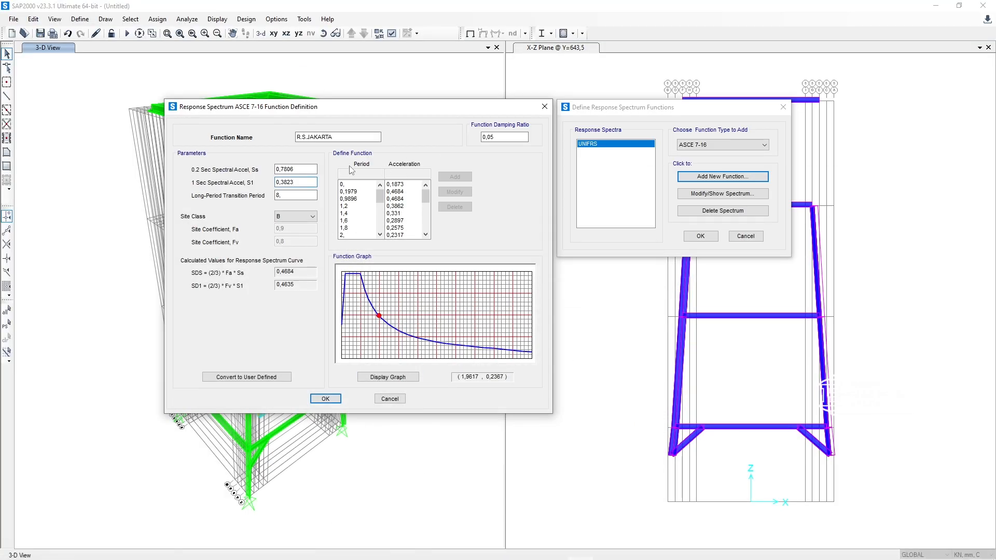
key("Tab")
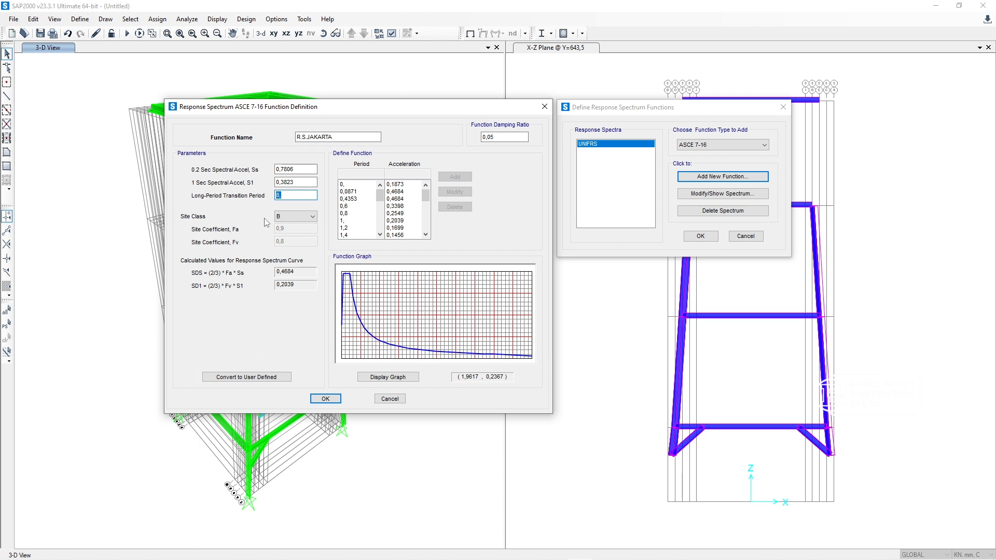
type("20,")
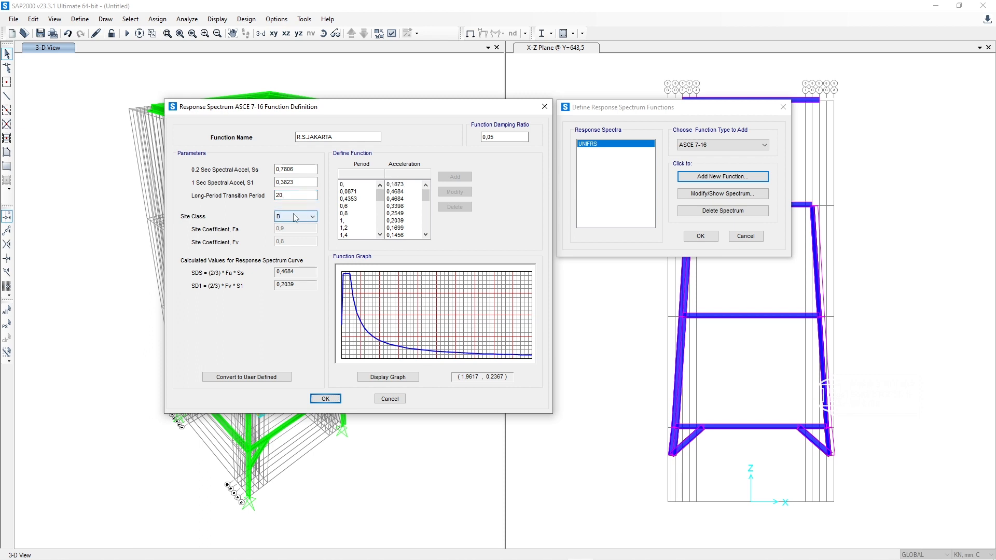
Step: Try site class A, set the site class back to B, and accept the R.S.JAKARTA function and the function definitions
left_click(294, 216)
left_click(295, 225)
left_click(295, 216)
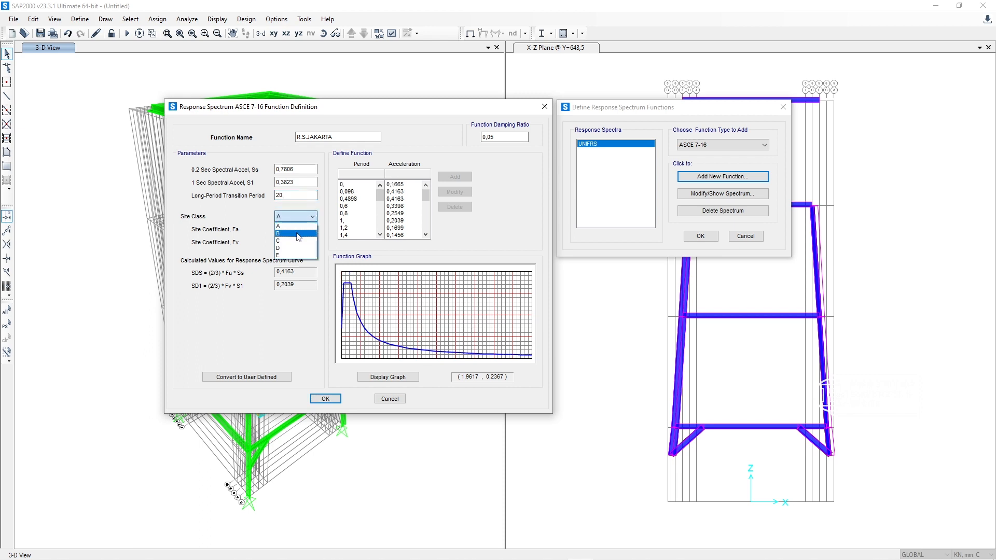
left_click(294, 232)
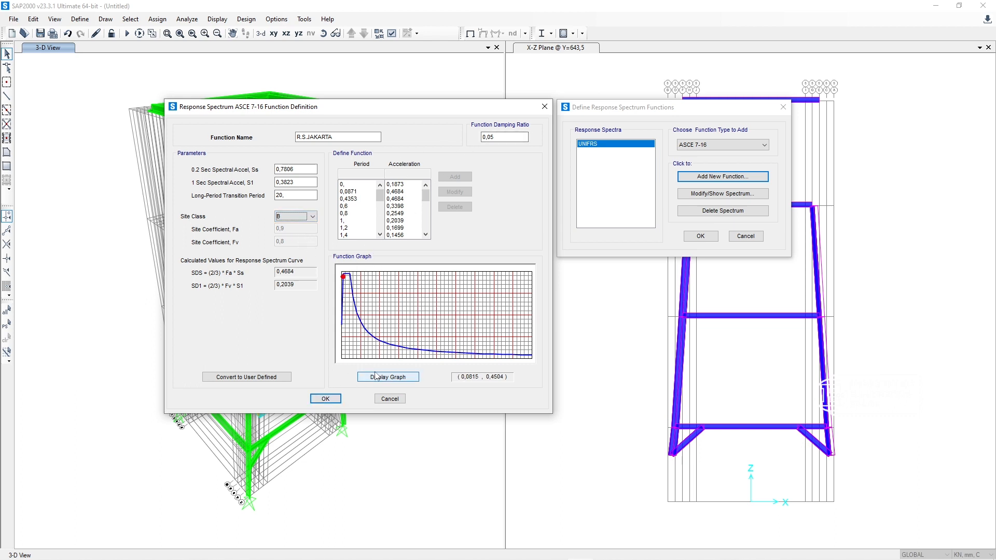
left_click(325, 399)
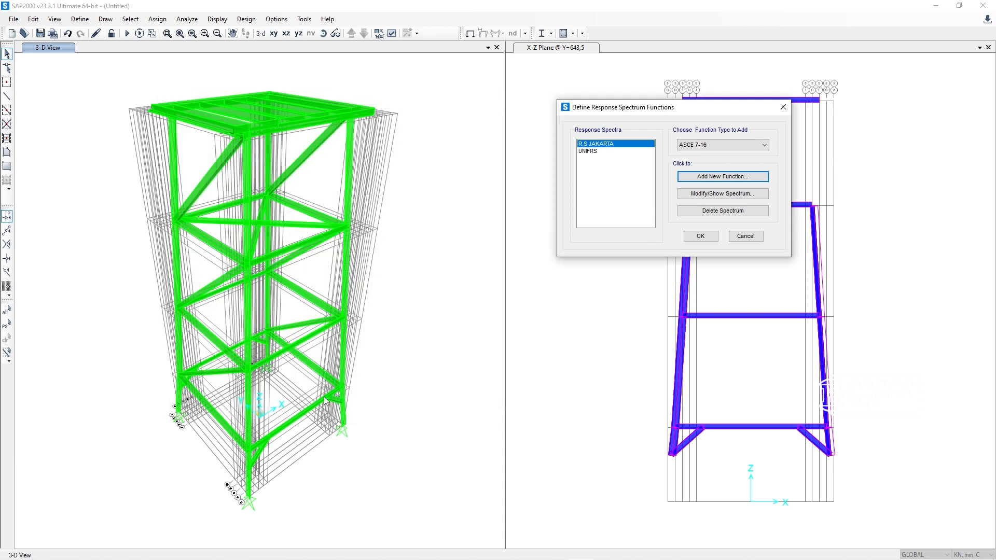
left_click(701, 236)
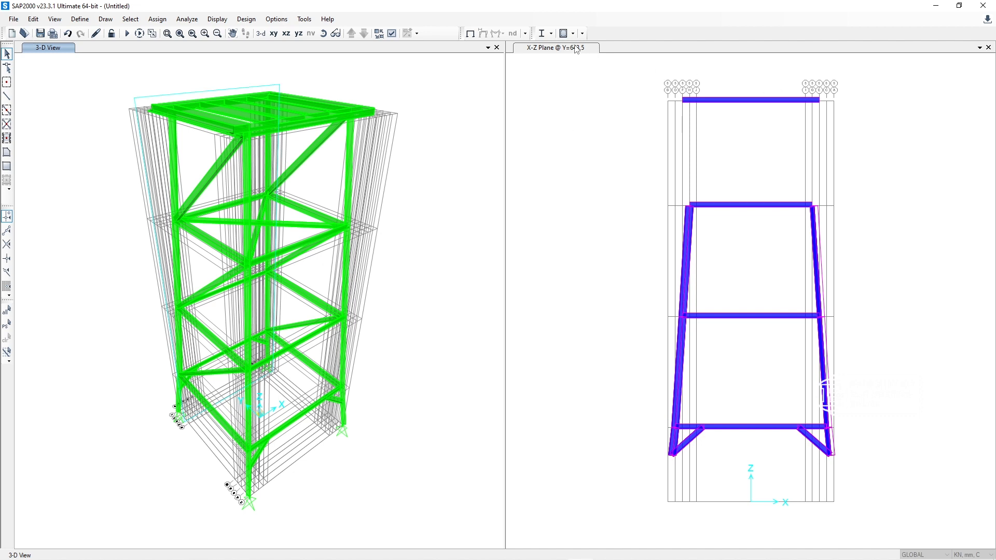
Step: Switch the plane view from X-Z to the X-Y plane at Z=3769
left_click(273, 33)
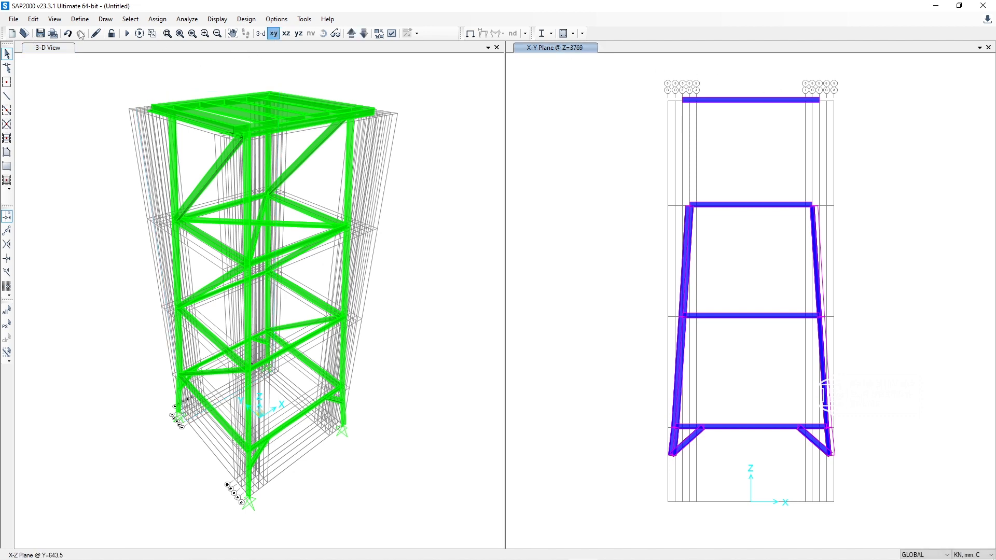